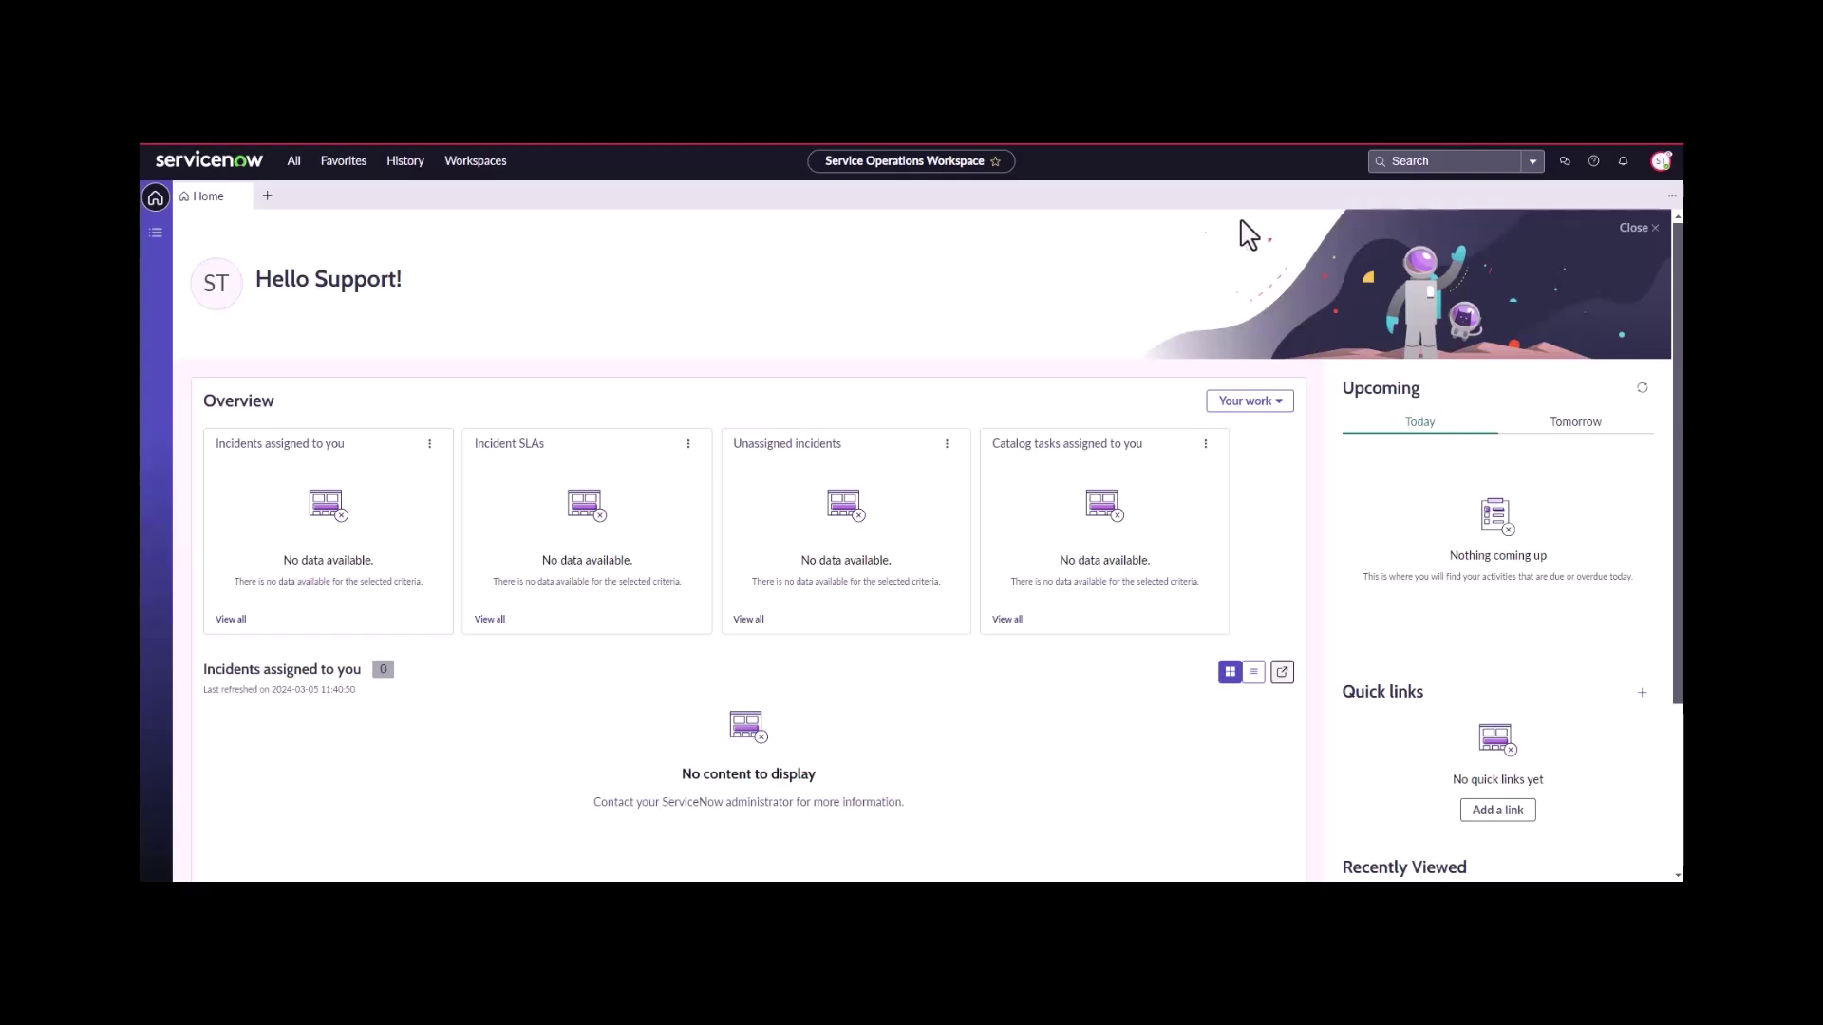
- Open the Service Catalog from the application navigator and search it for 'rma'
click(1660, 161)
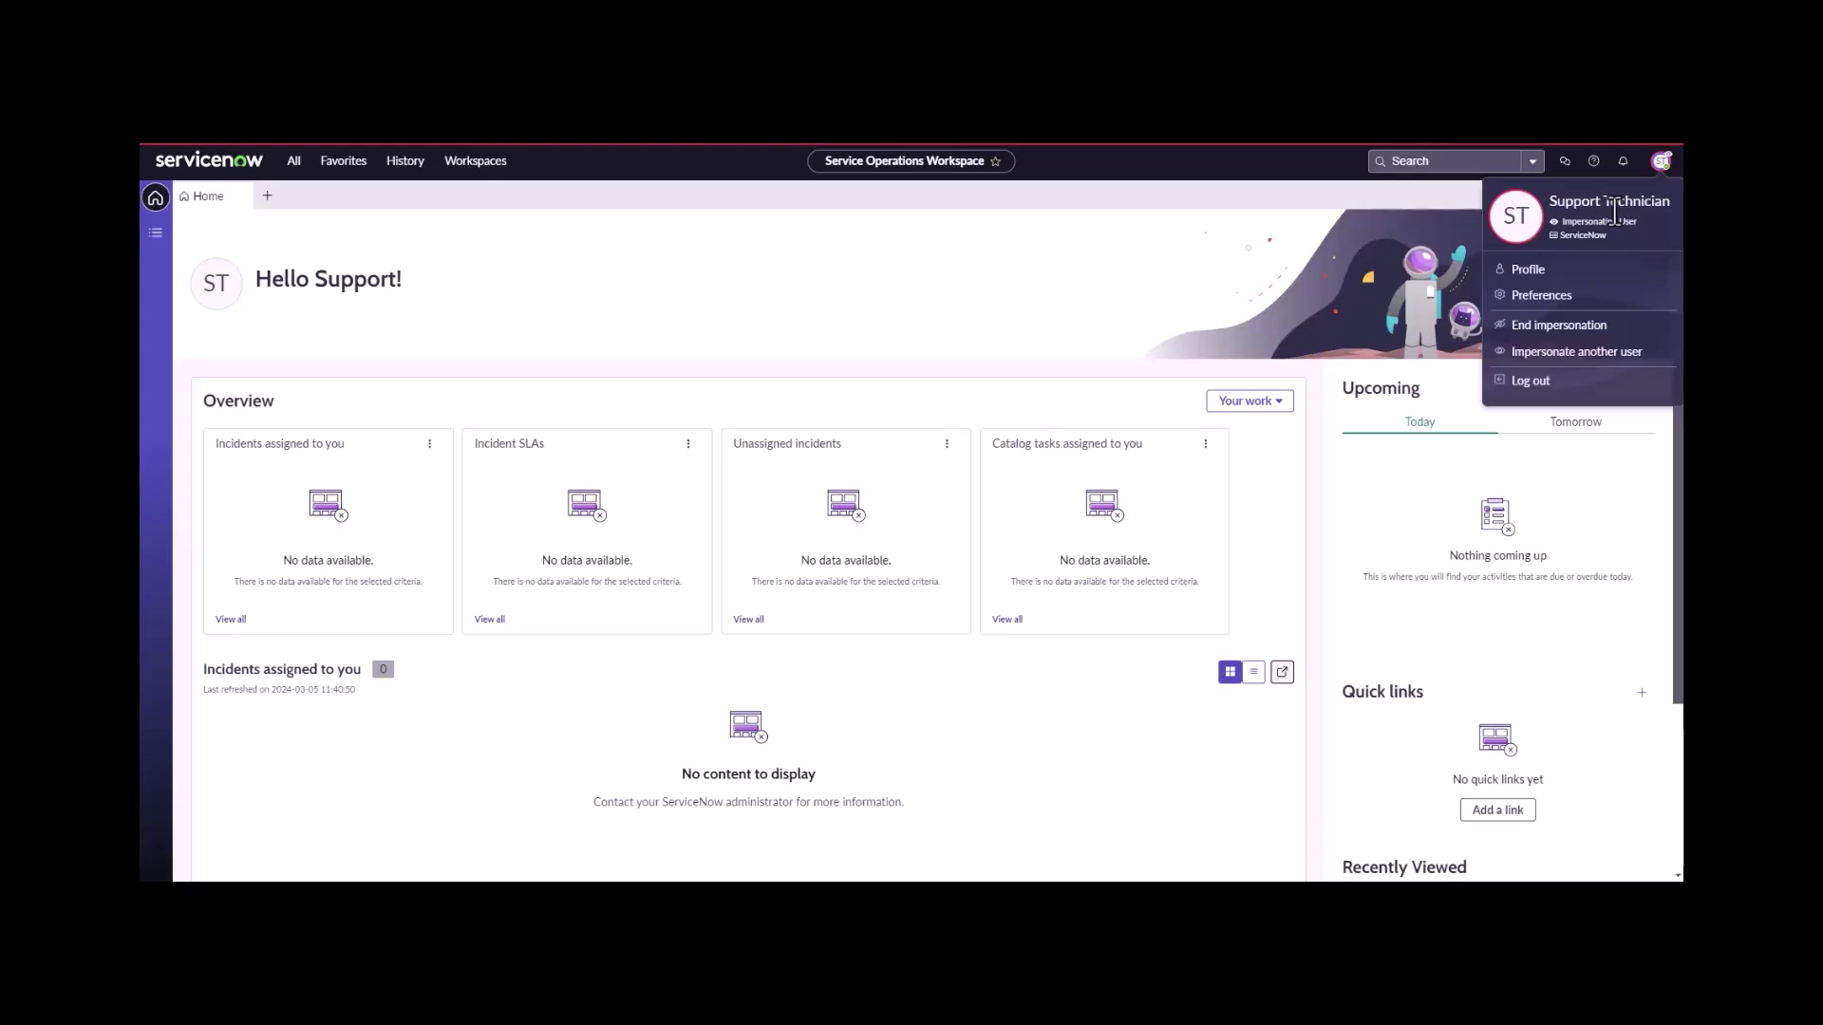
click(1348, 237)
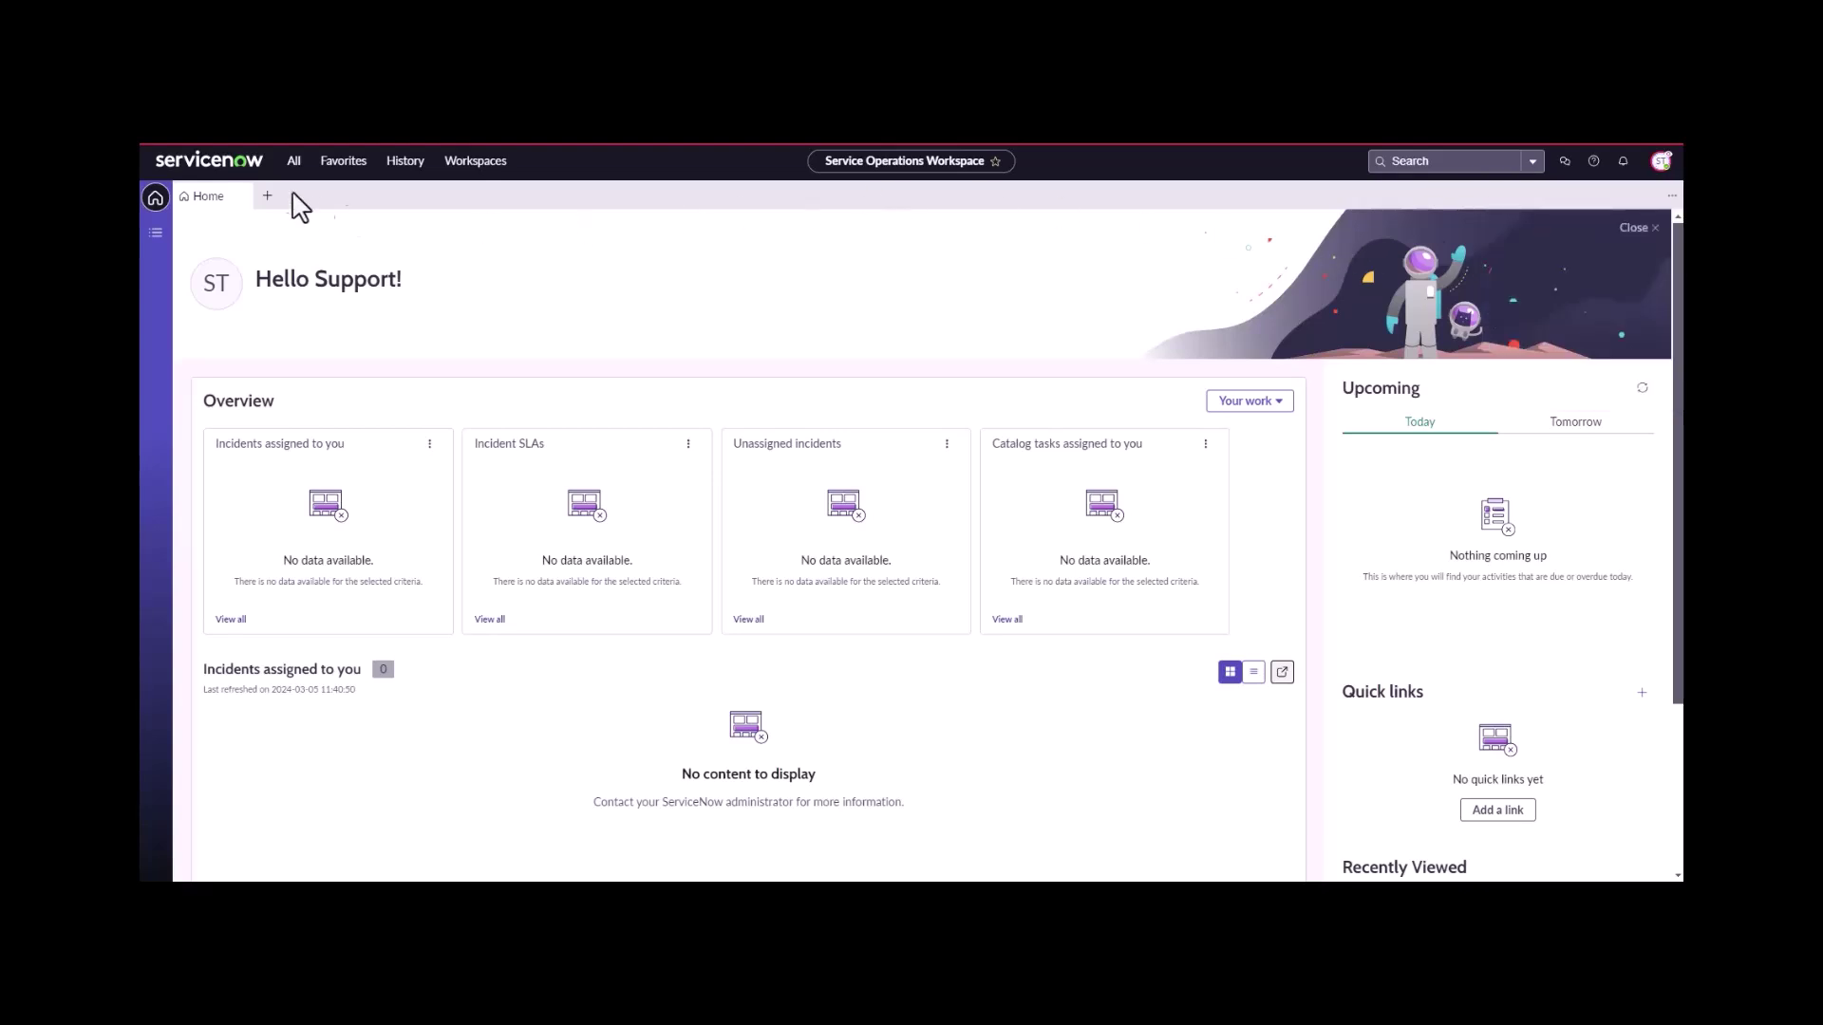
click(294, 161)
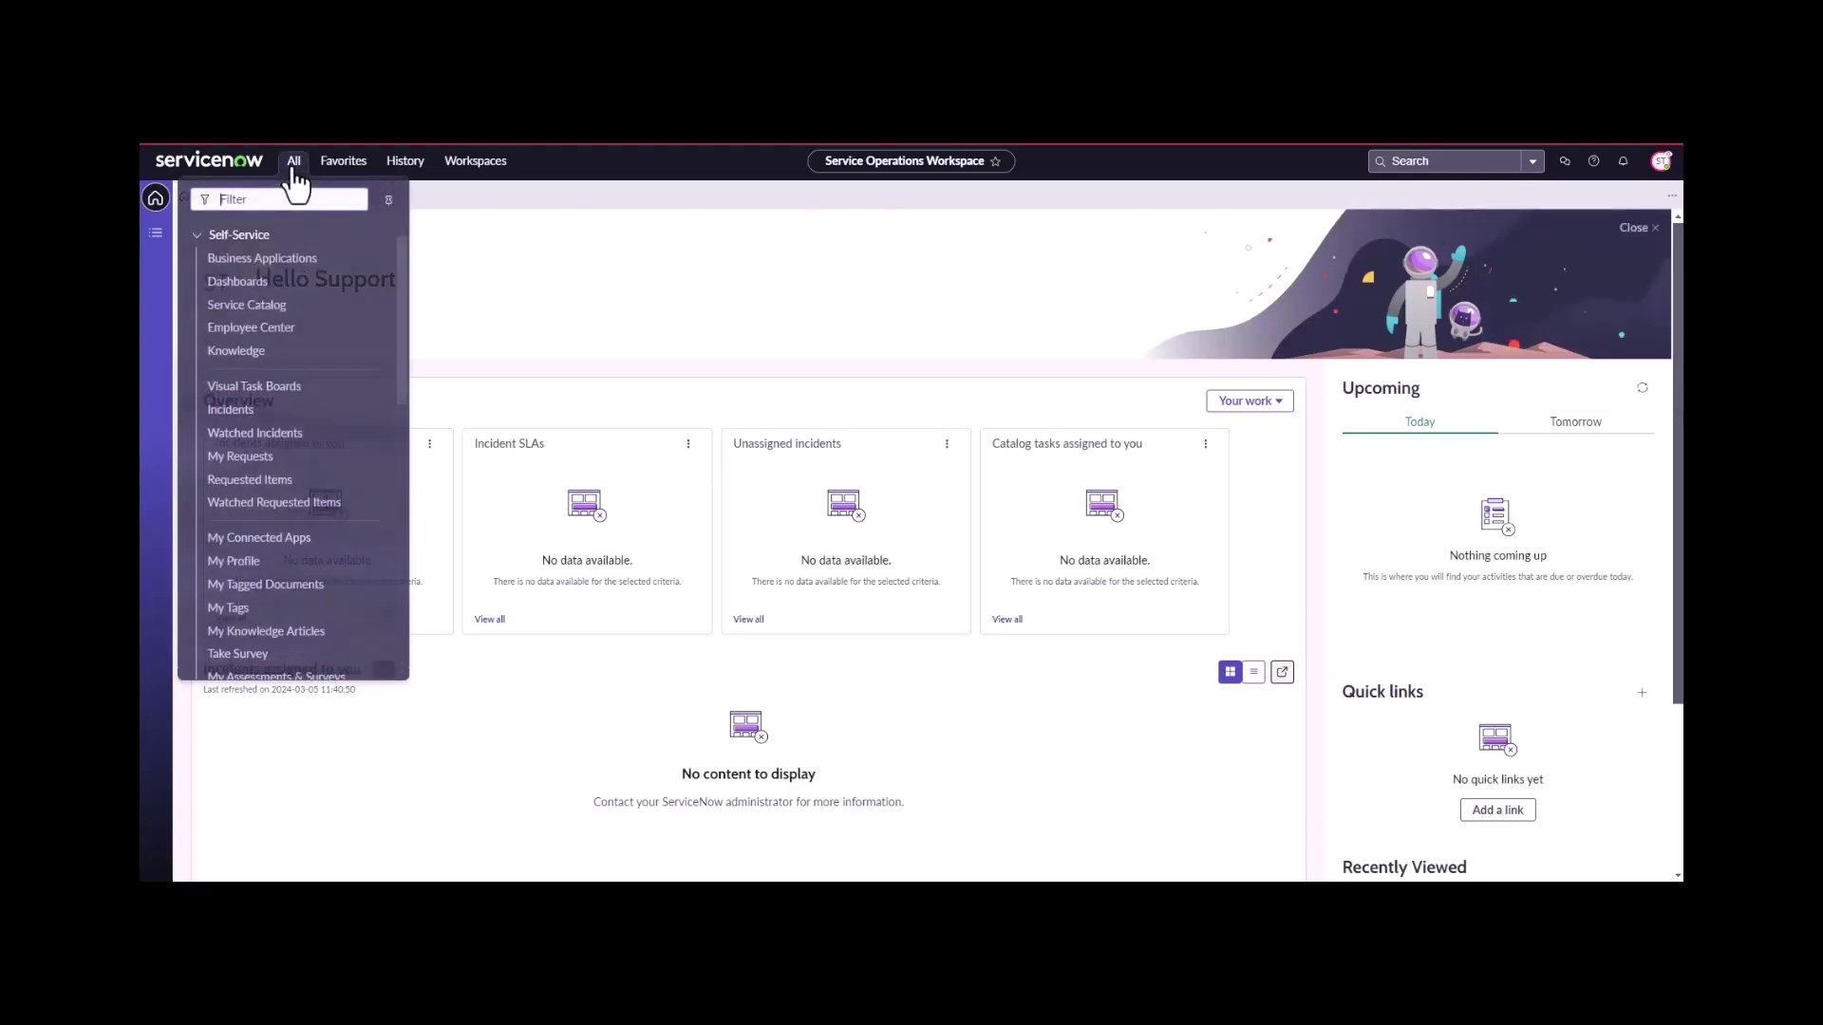
click(262, 305)
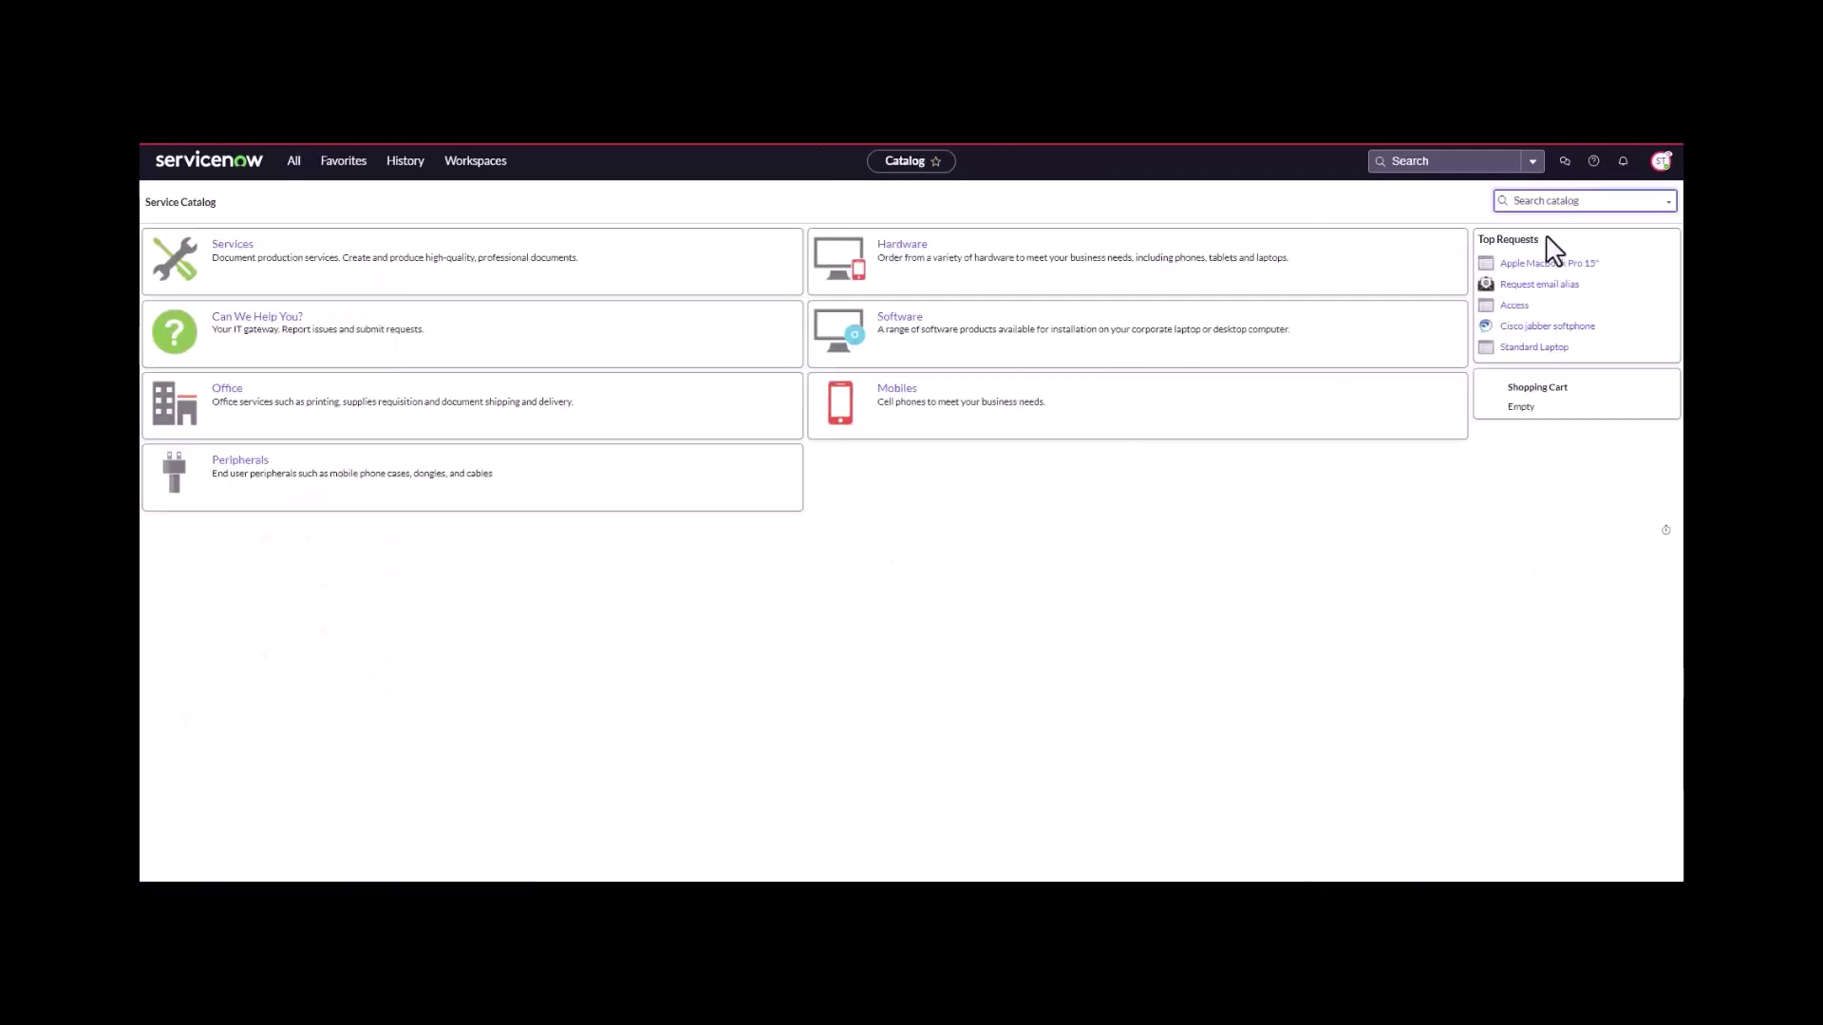
text(rma)
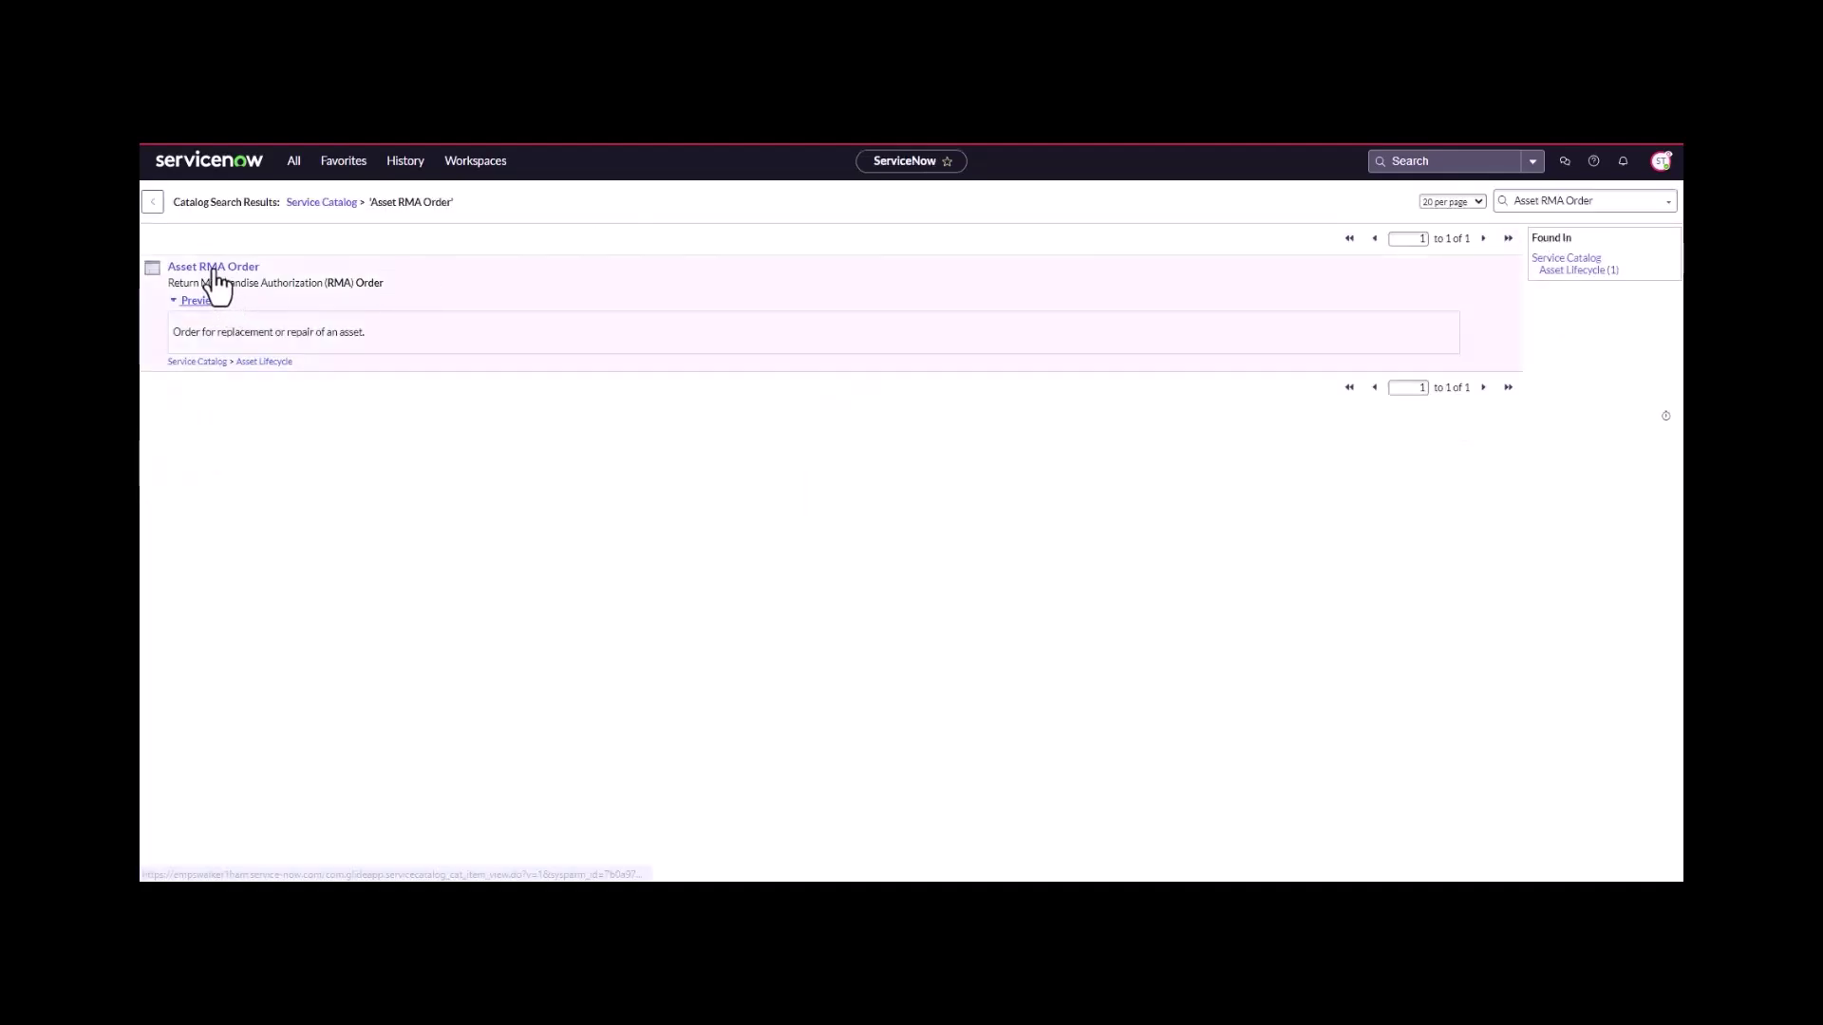
- Open the Asset RMA Order form and fill the first asset line with P1000118, filtered by repair substate
click(213, 270)
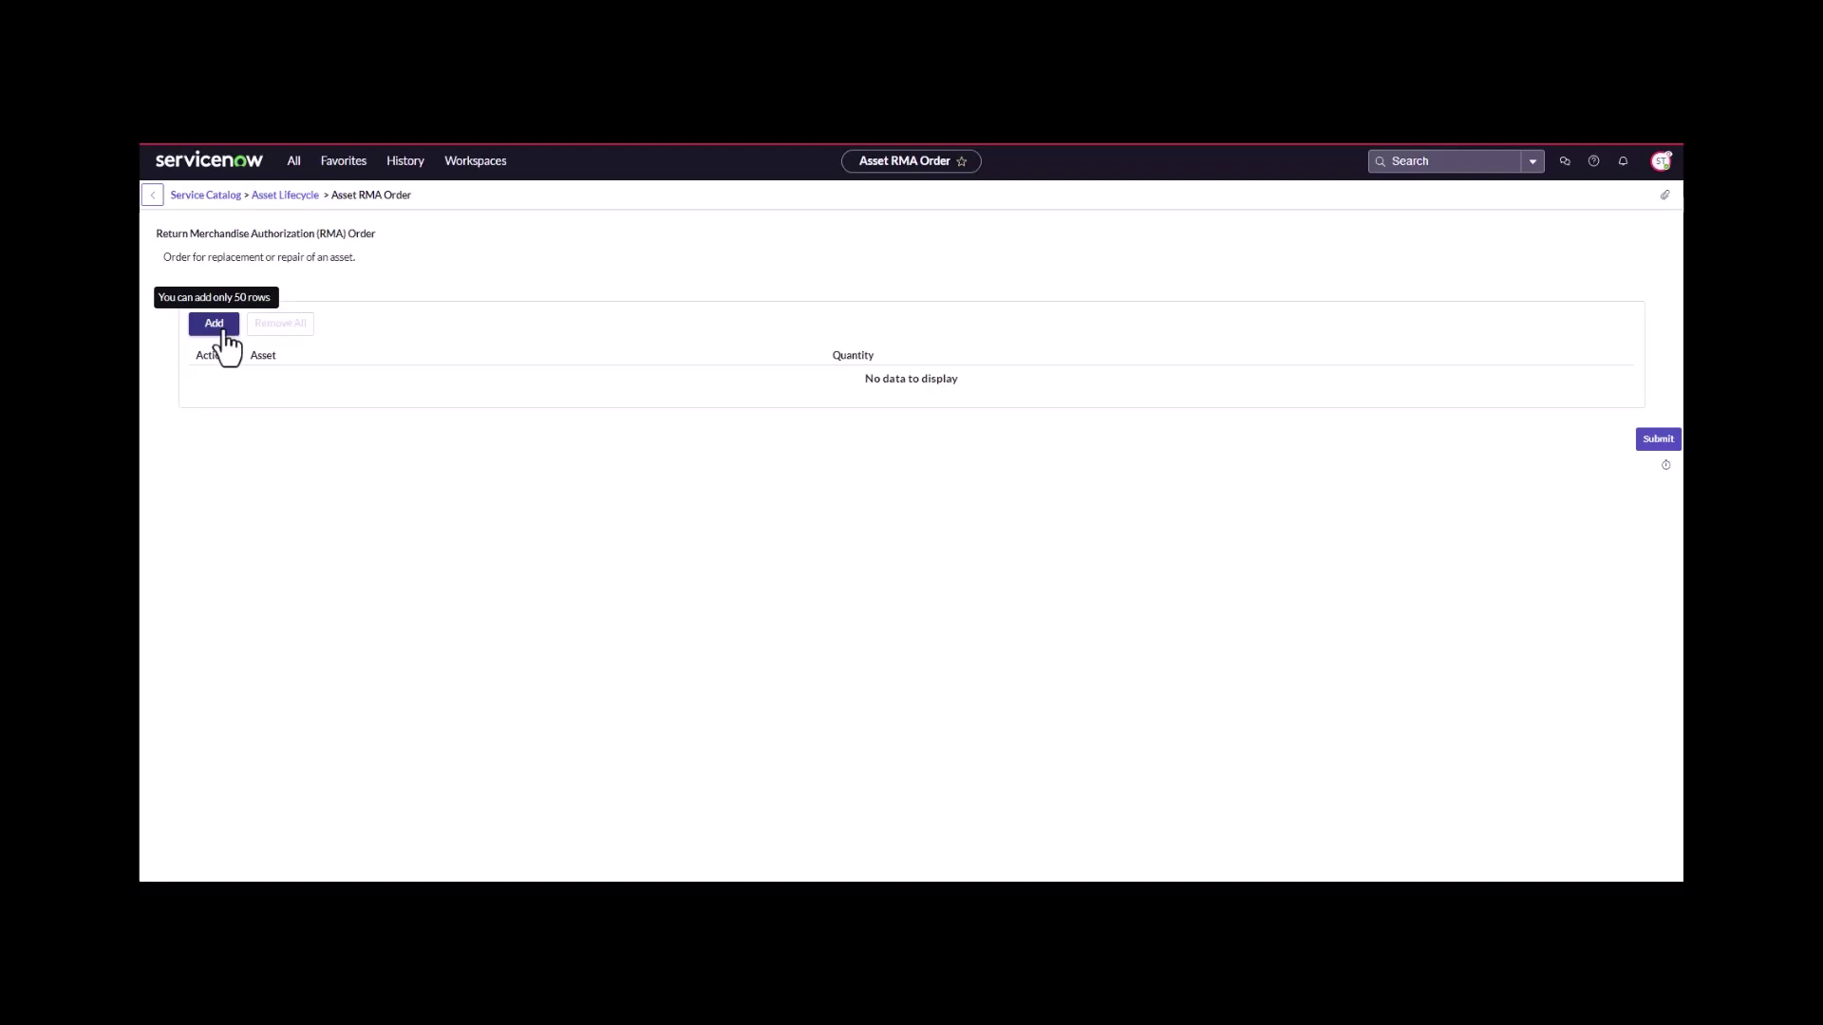
click(215, 324)
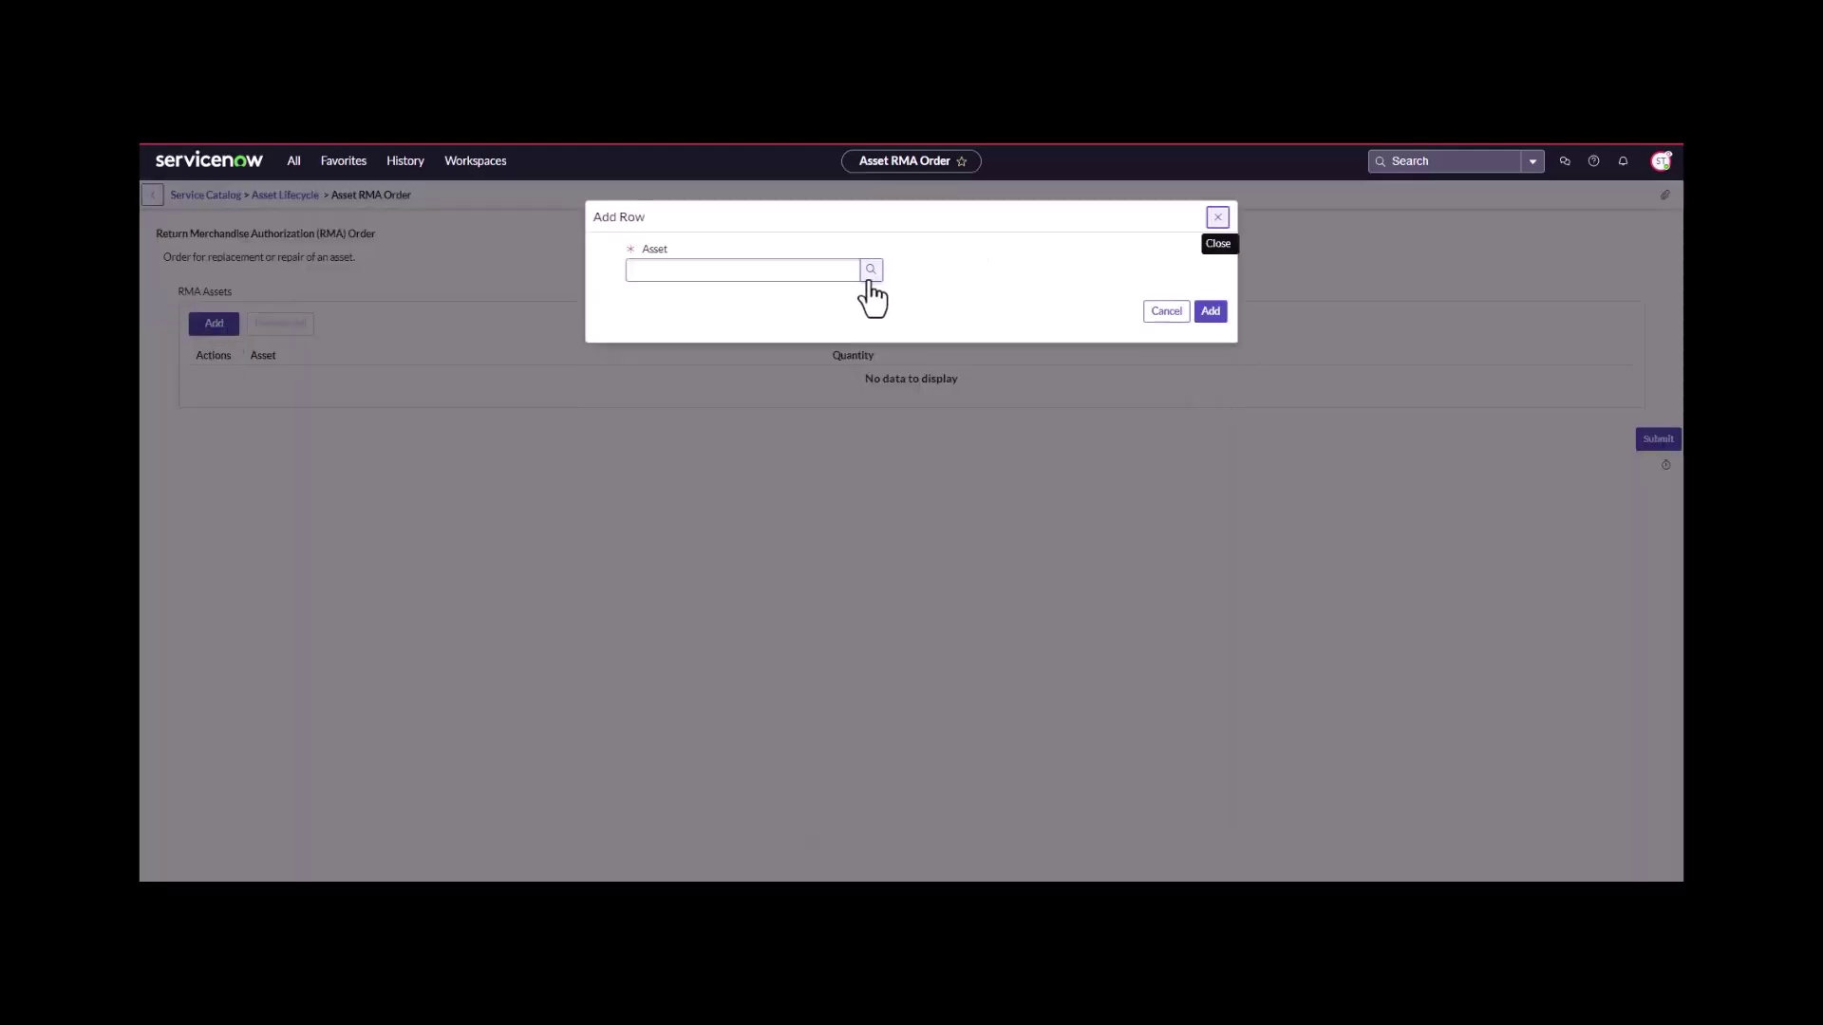
click(871, 272)
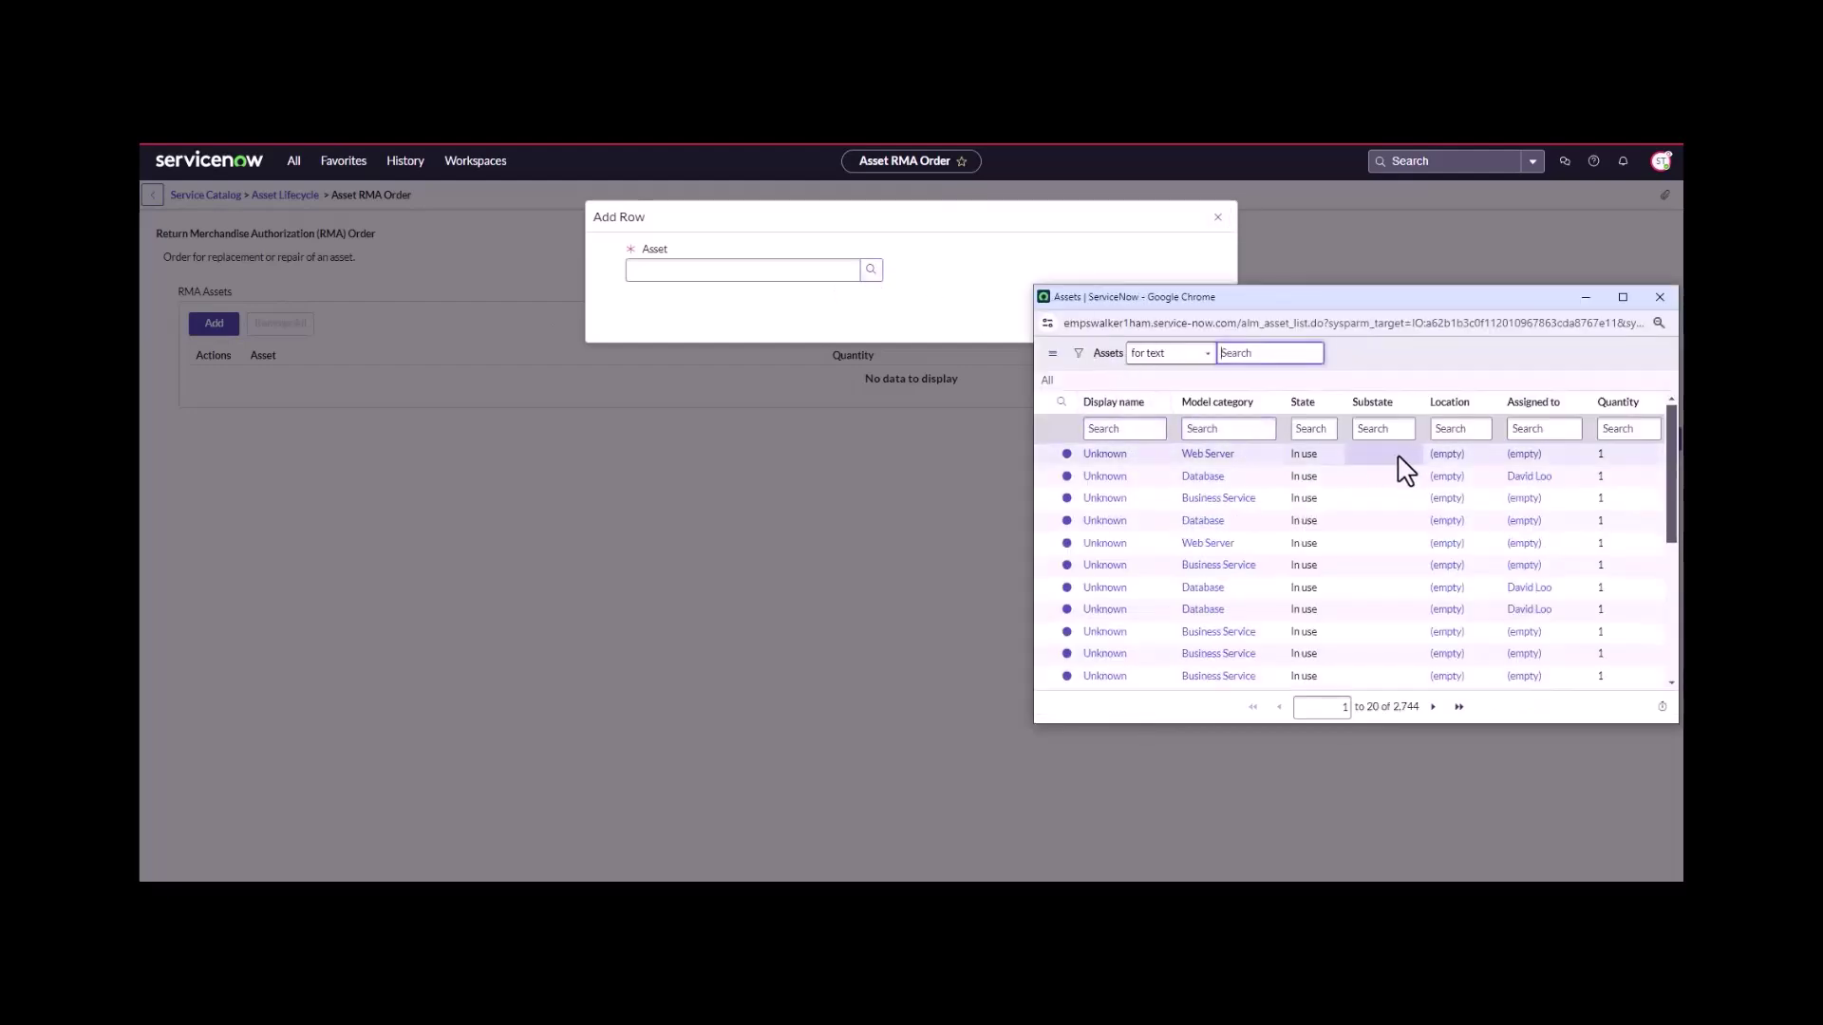
click(1361, 435)
text(a)
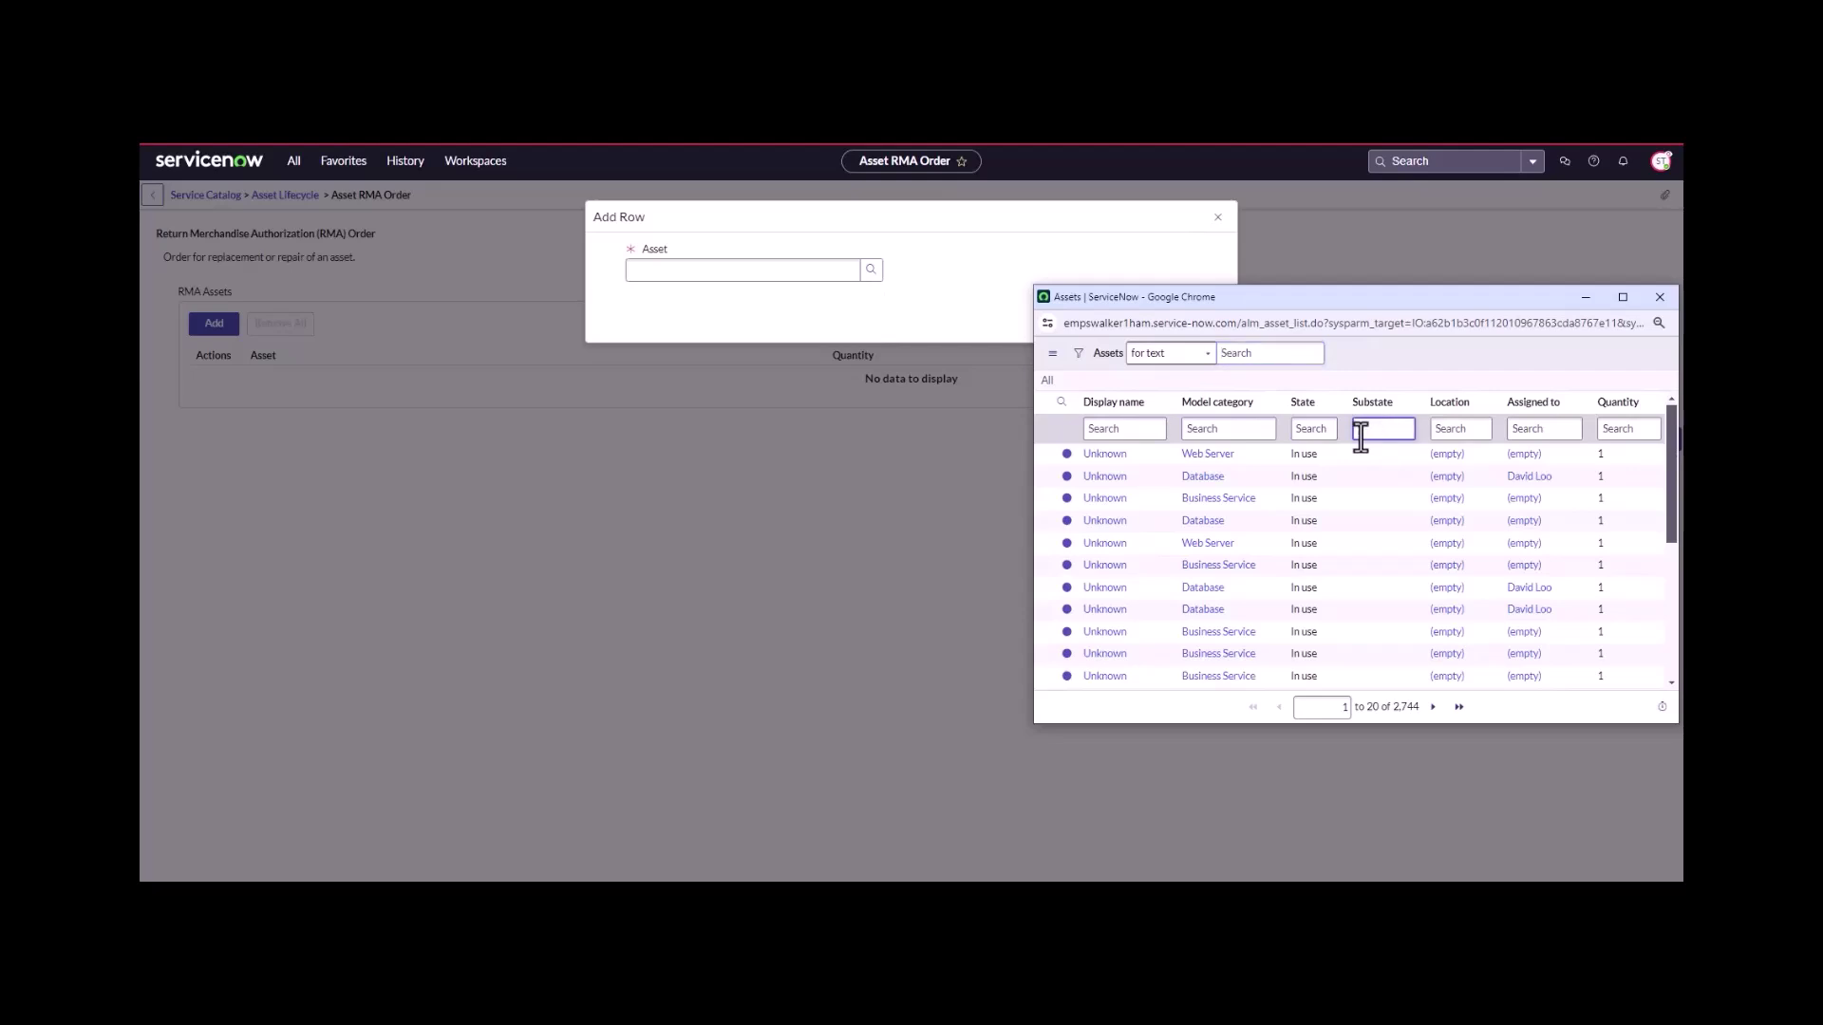
text(epair)
key(Return)
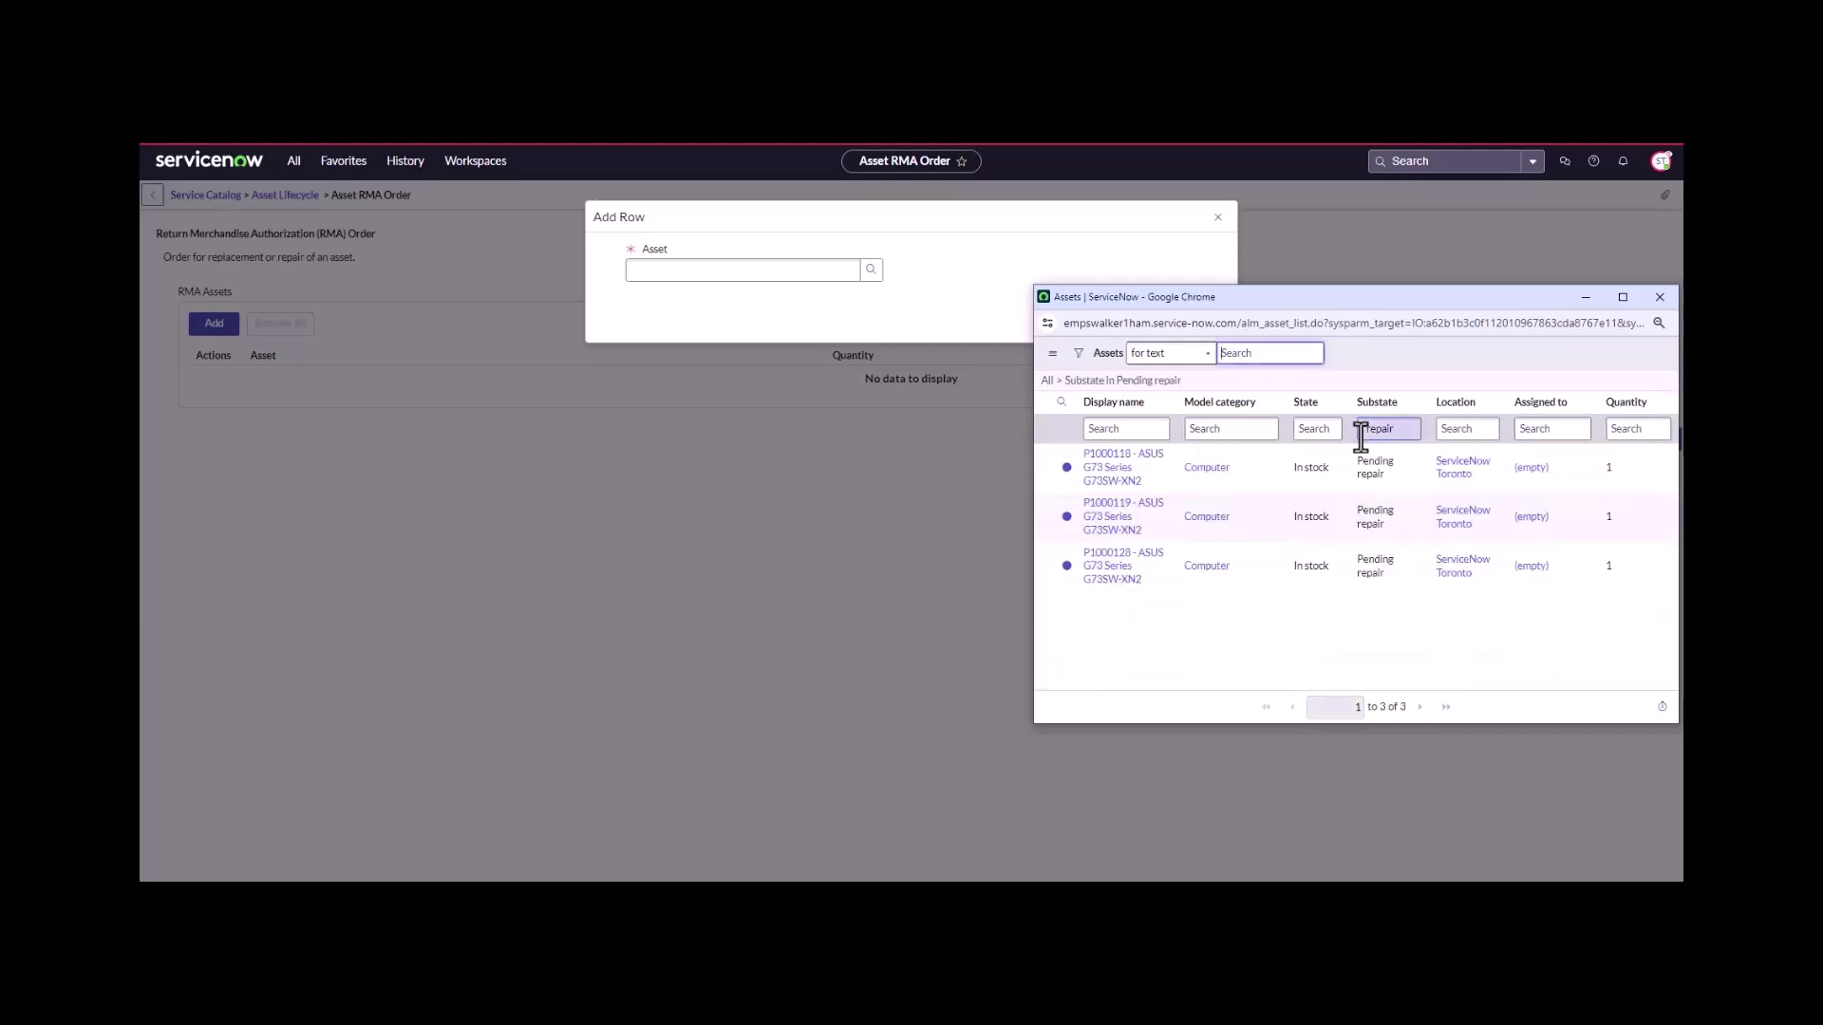
click(1136, 464)
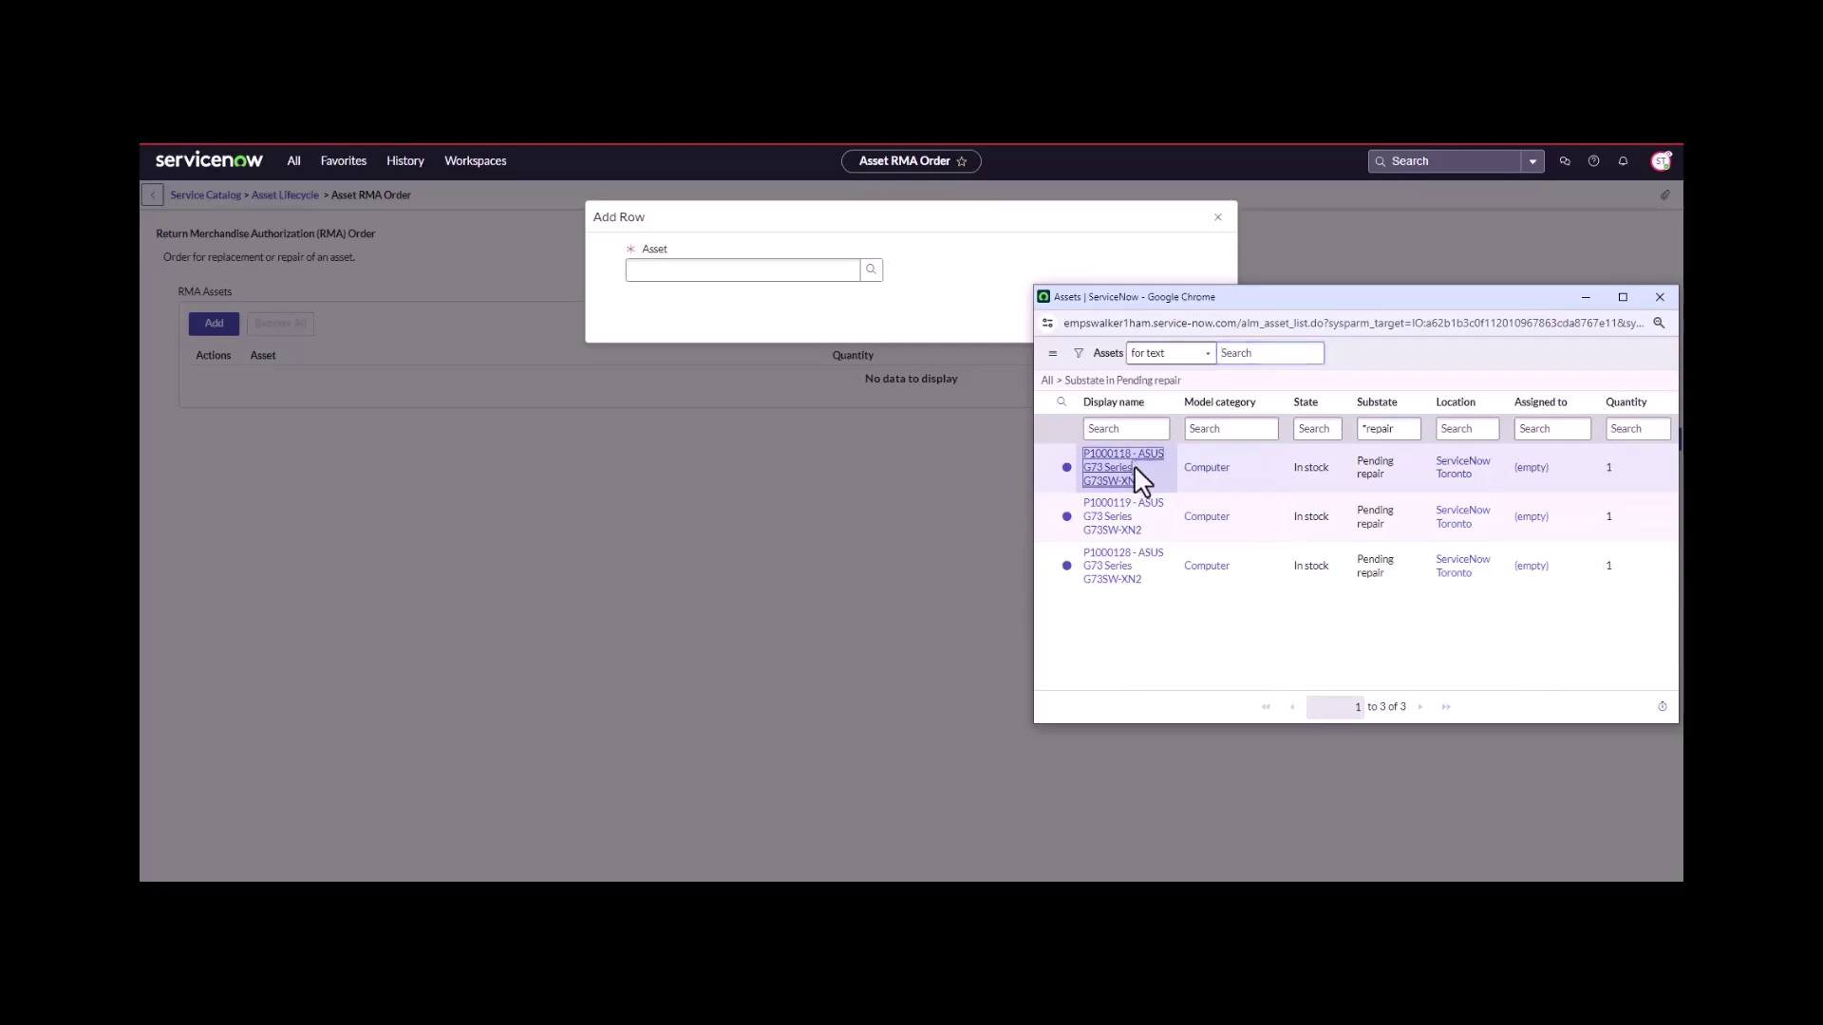
click(1109, 483)
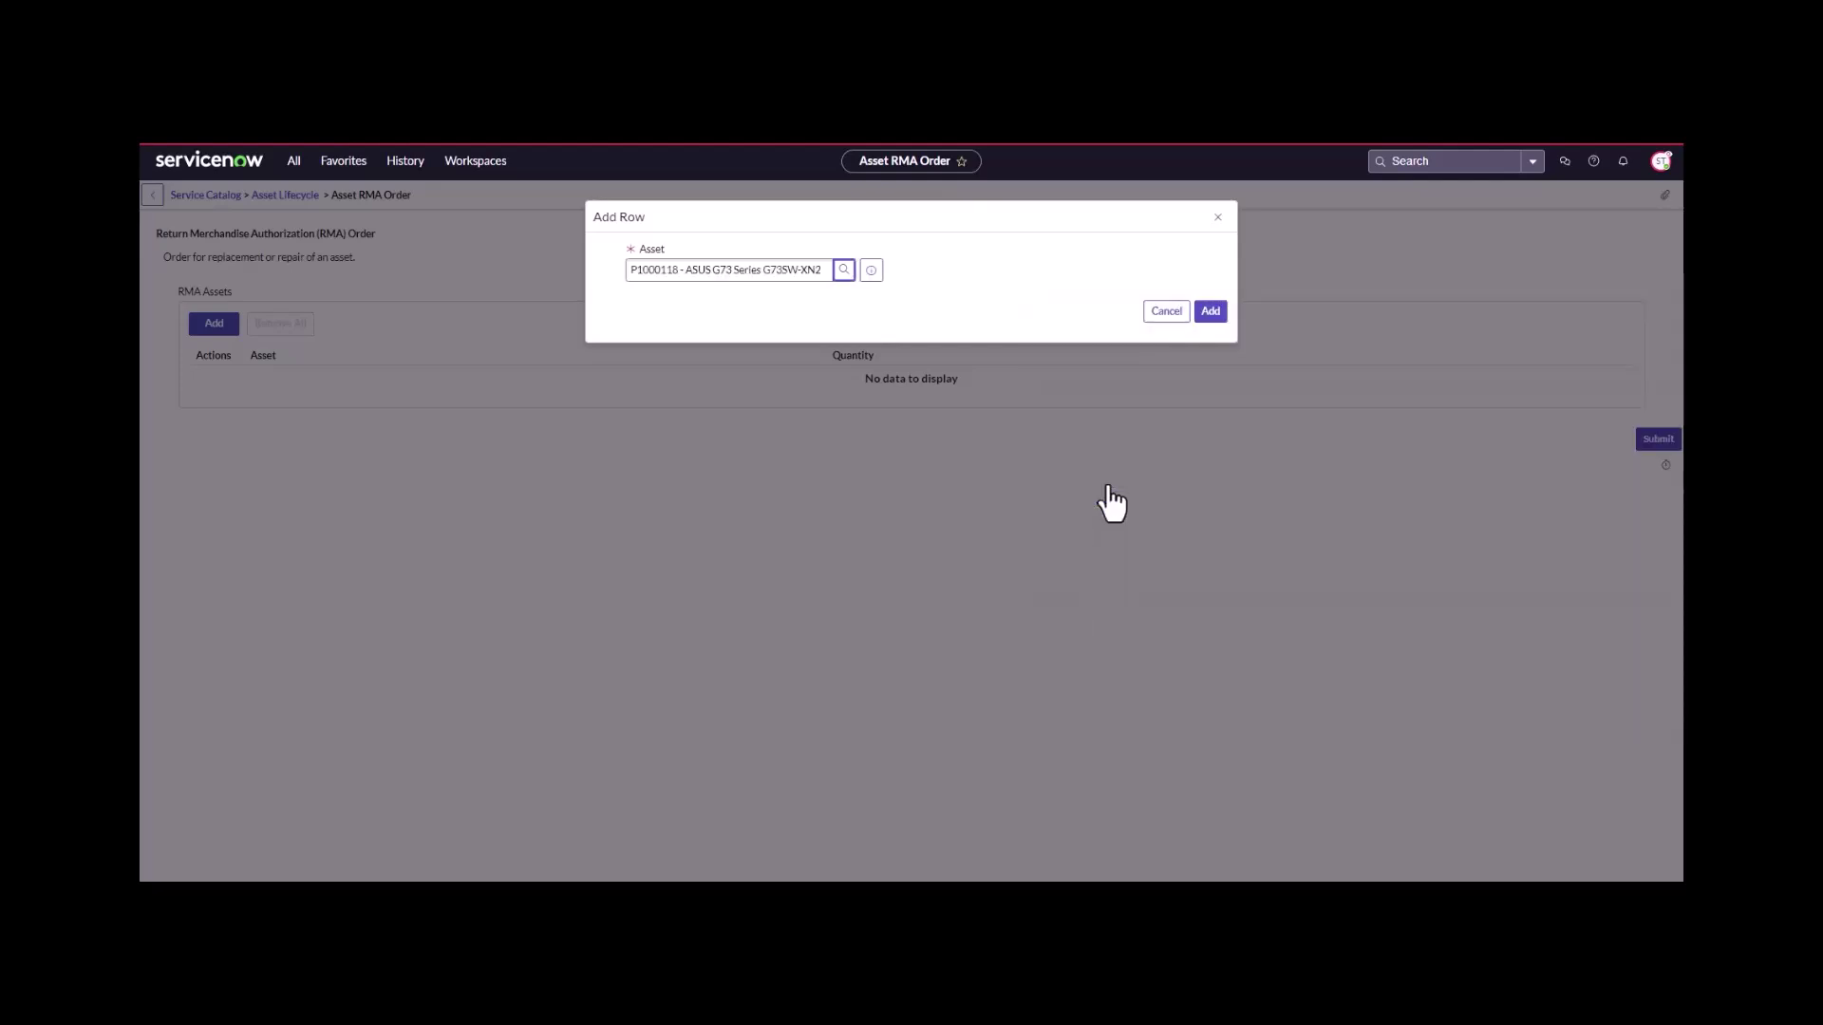
- Confirm P1000118 as a line, then add P1000119 from the *repair substate asset list
click(1210, 314)
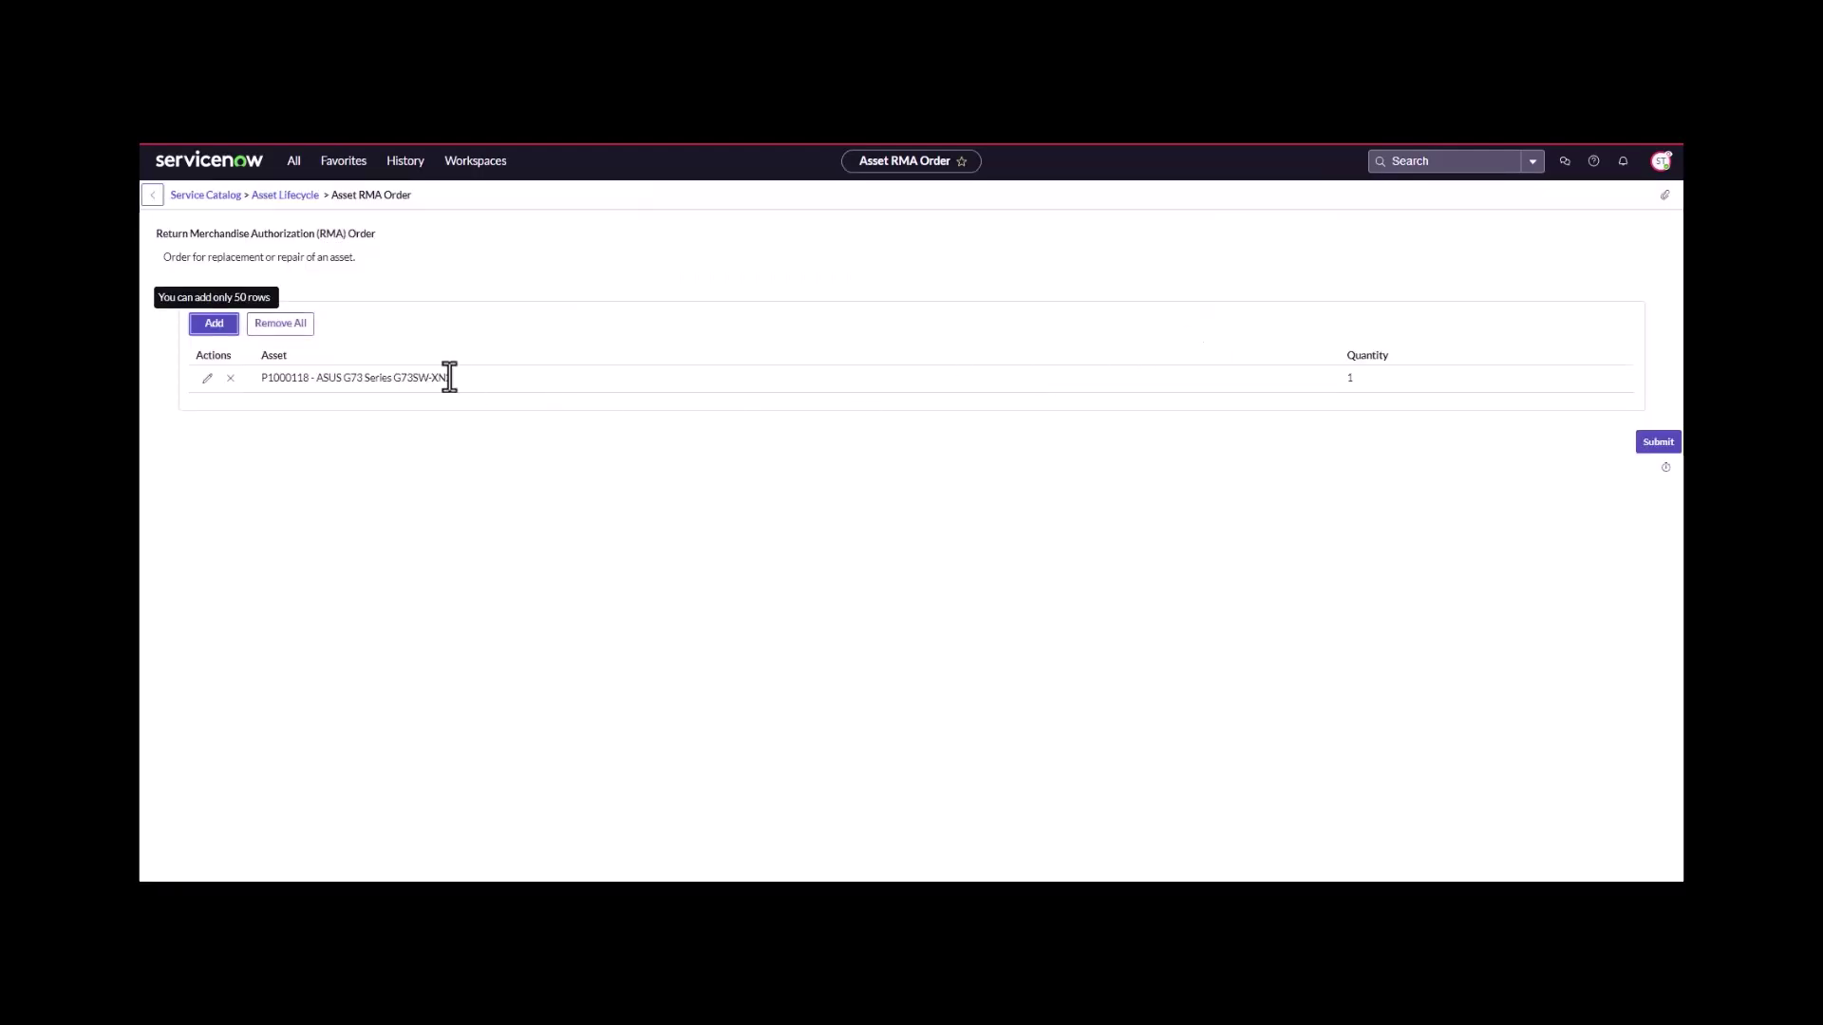
click(214, 325)
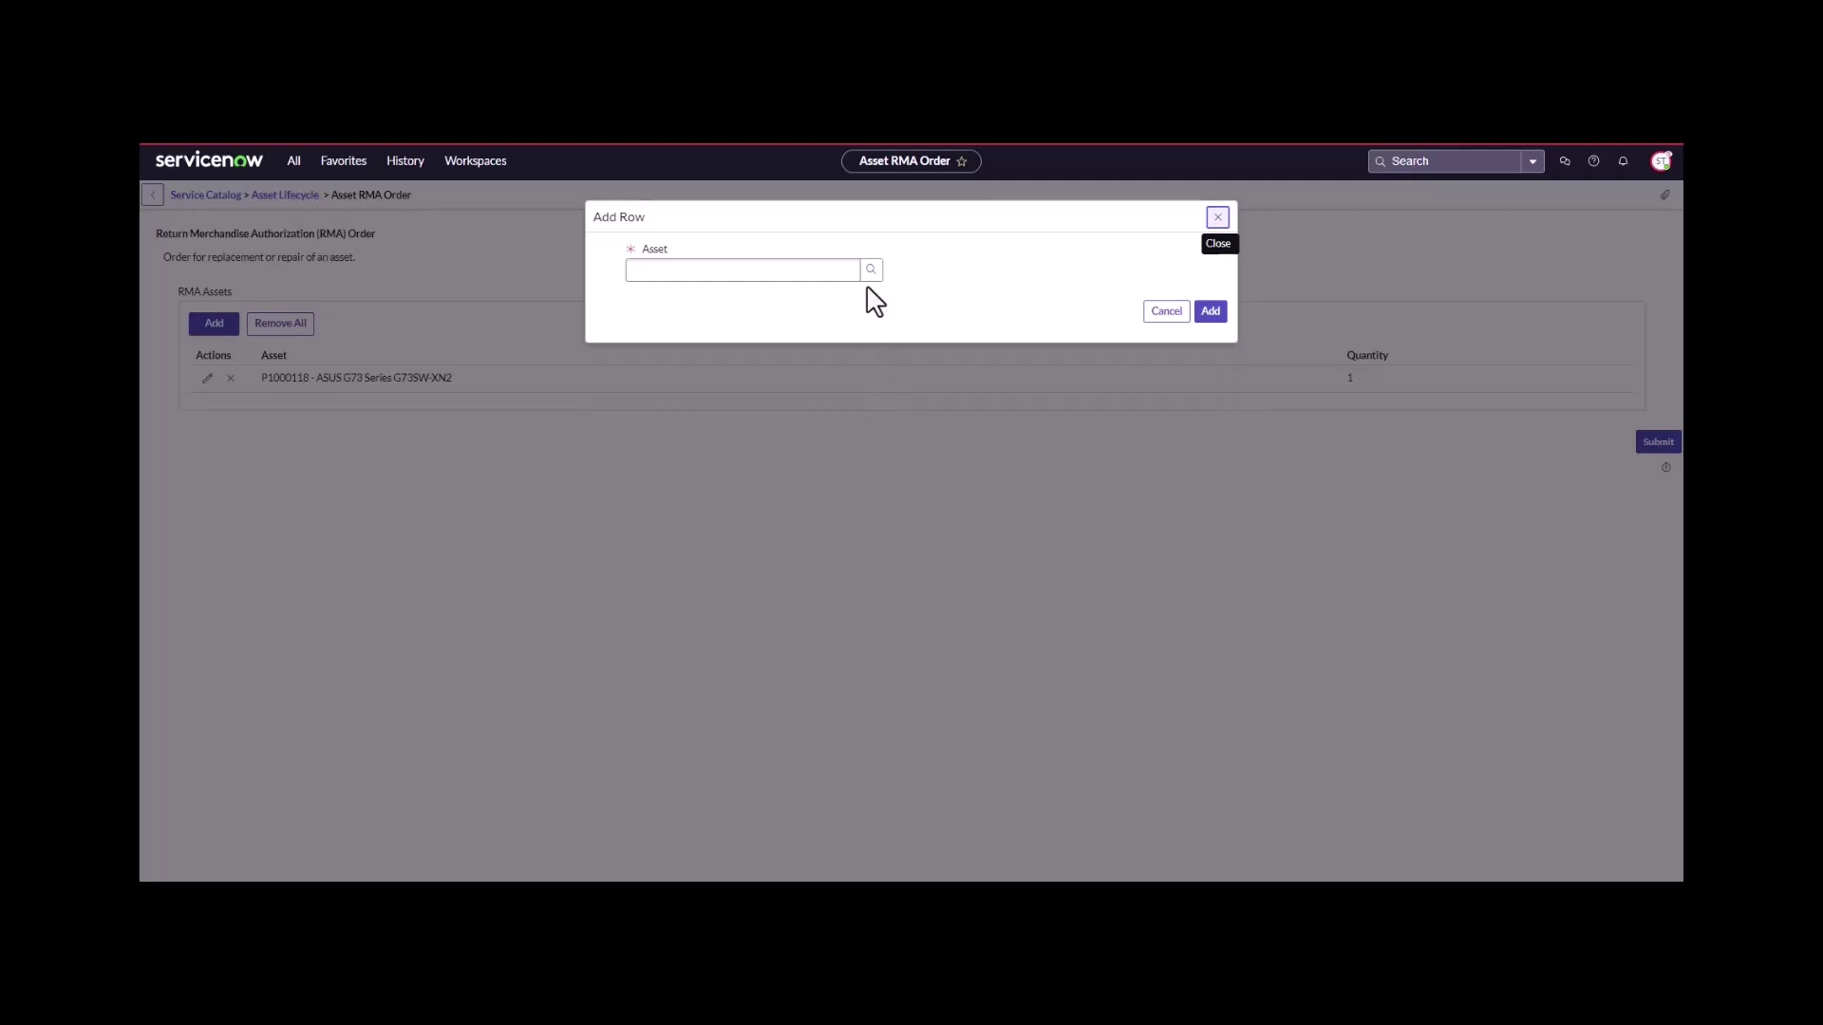
click(870, 270)
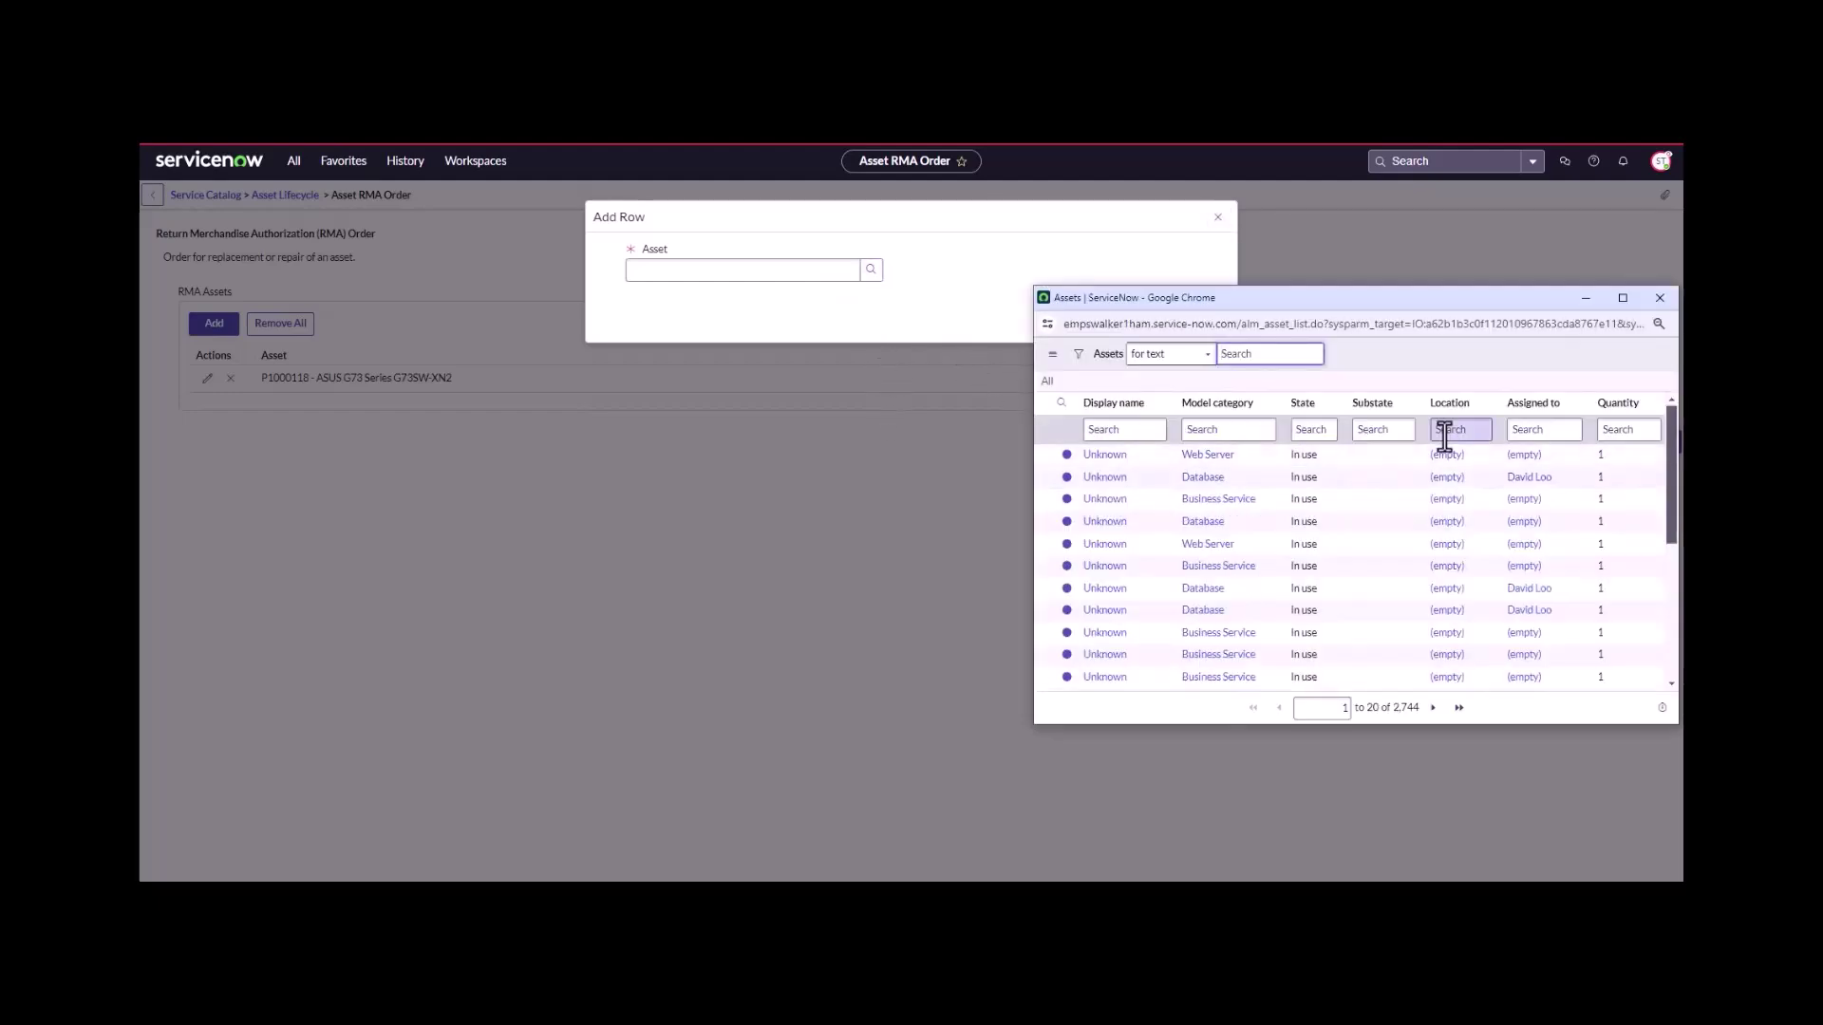
click(1385, 429)
text(*repai)
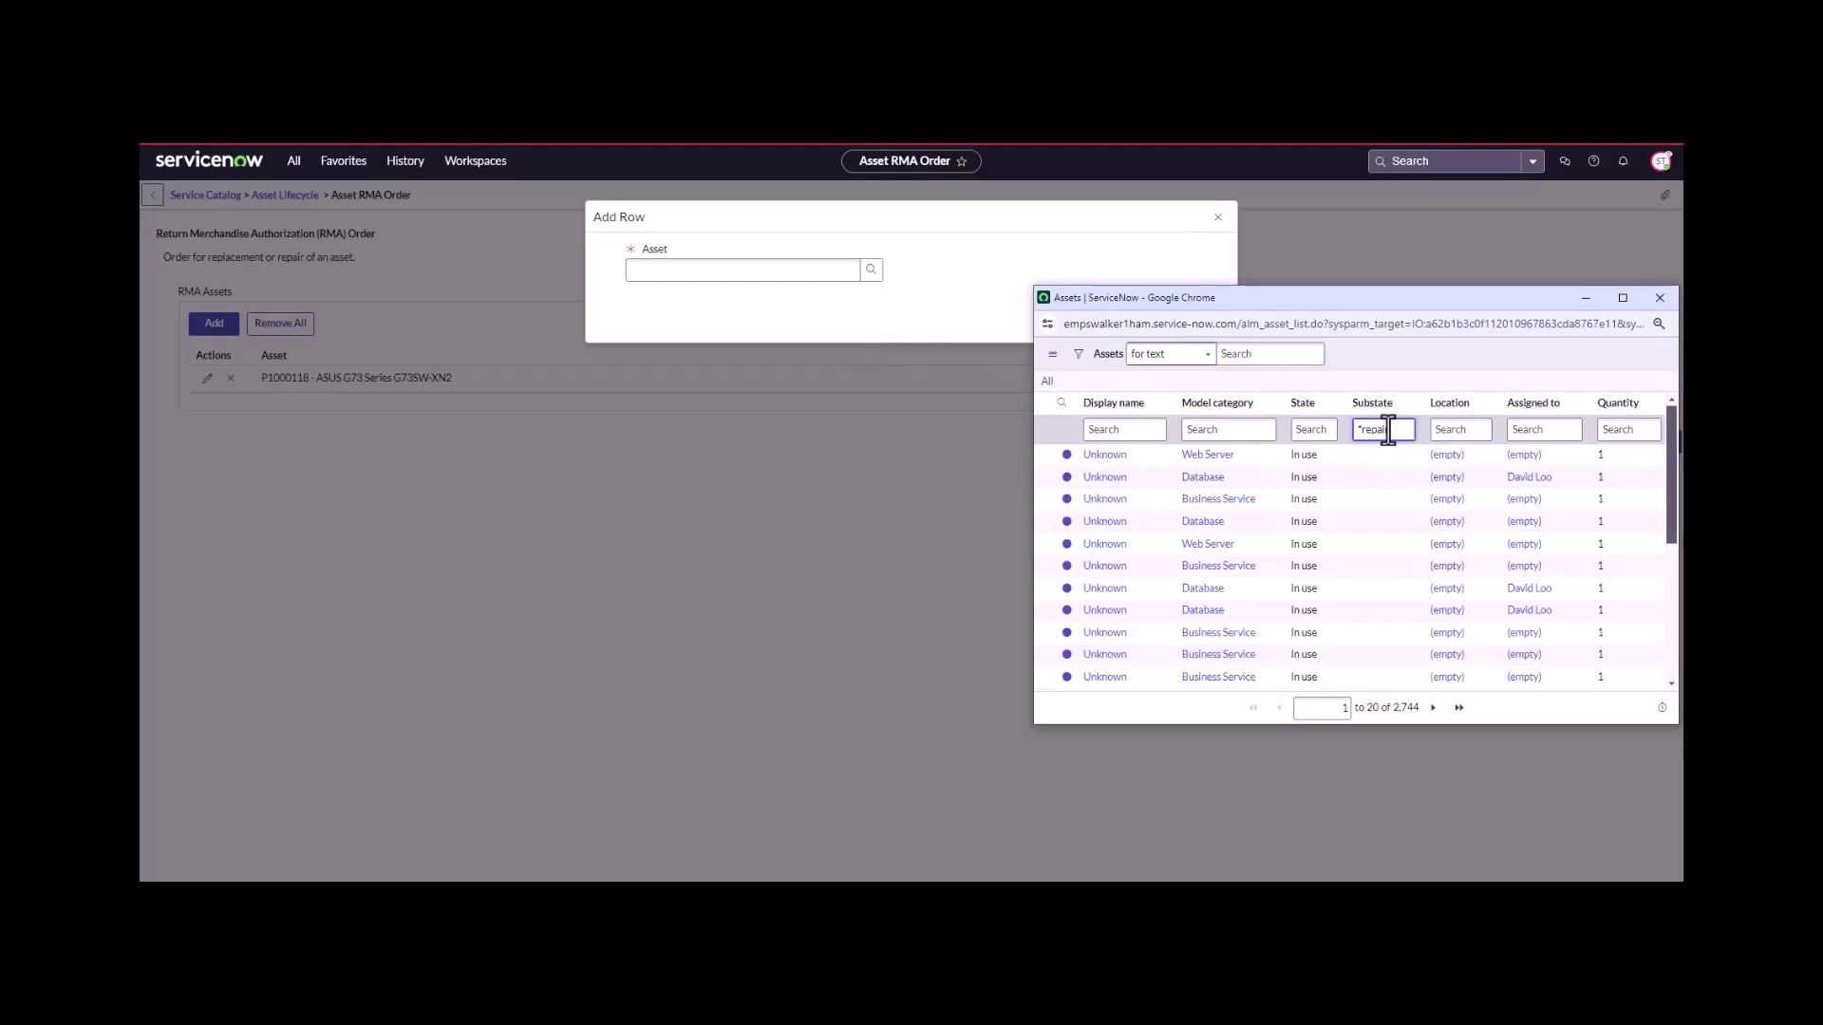
text(r)
key(Return)
click(1109, 522)
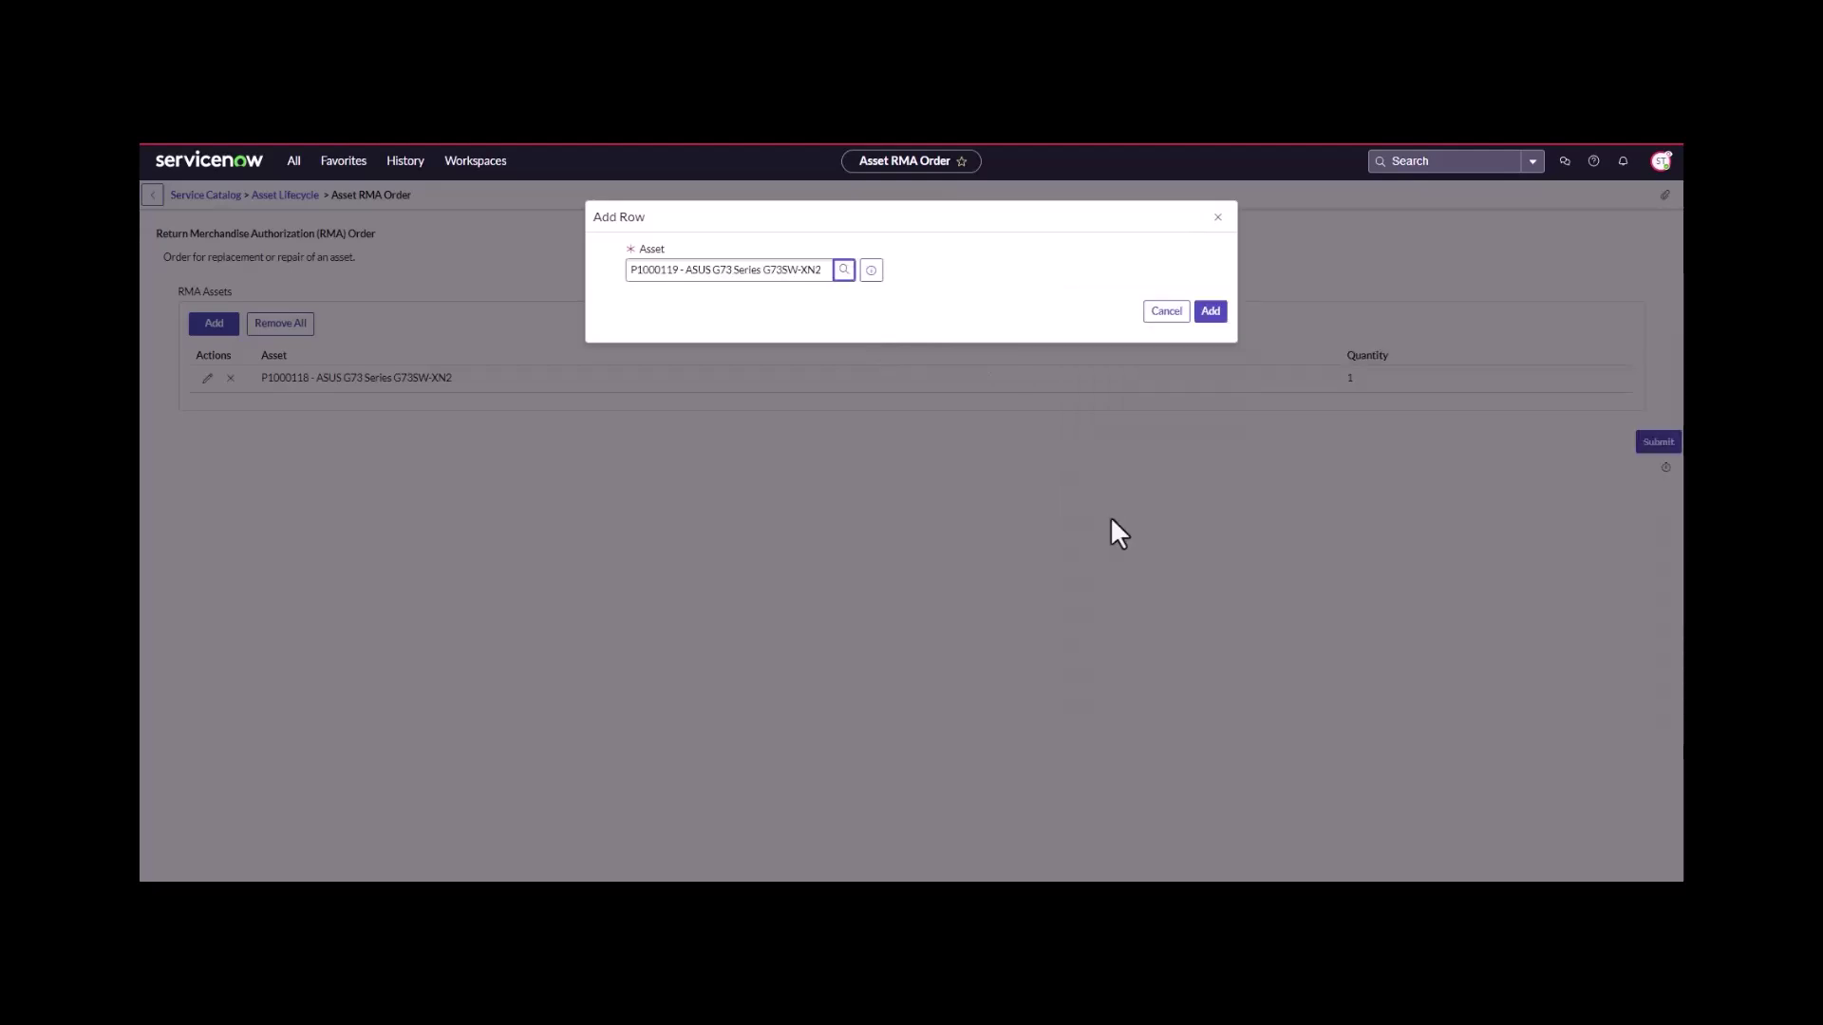
click(1208, 313)
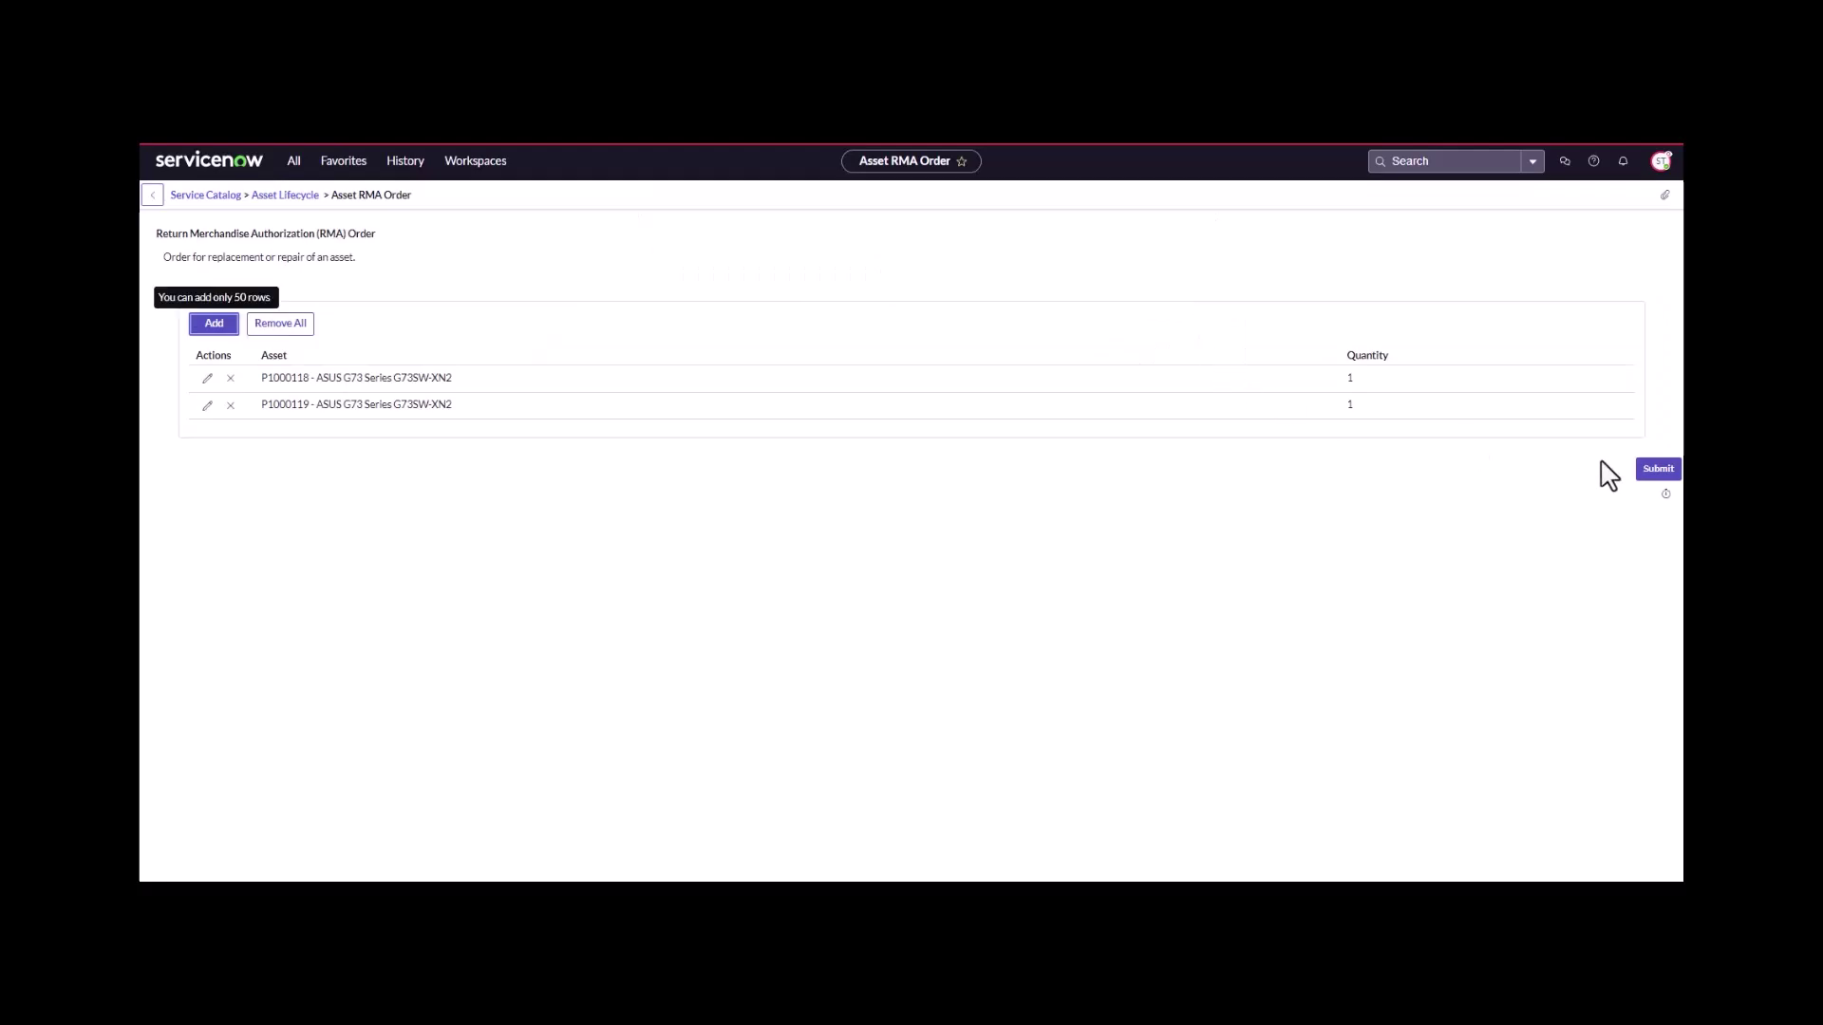
- Add P1000128 as the third RMA asset line, found via the repair substate filter
click(226, 334)
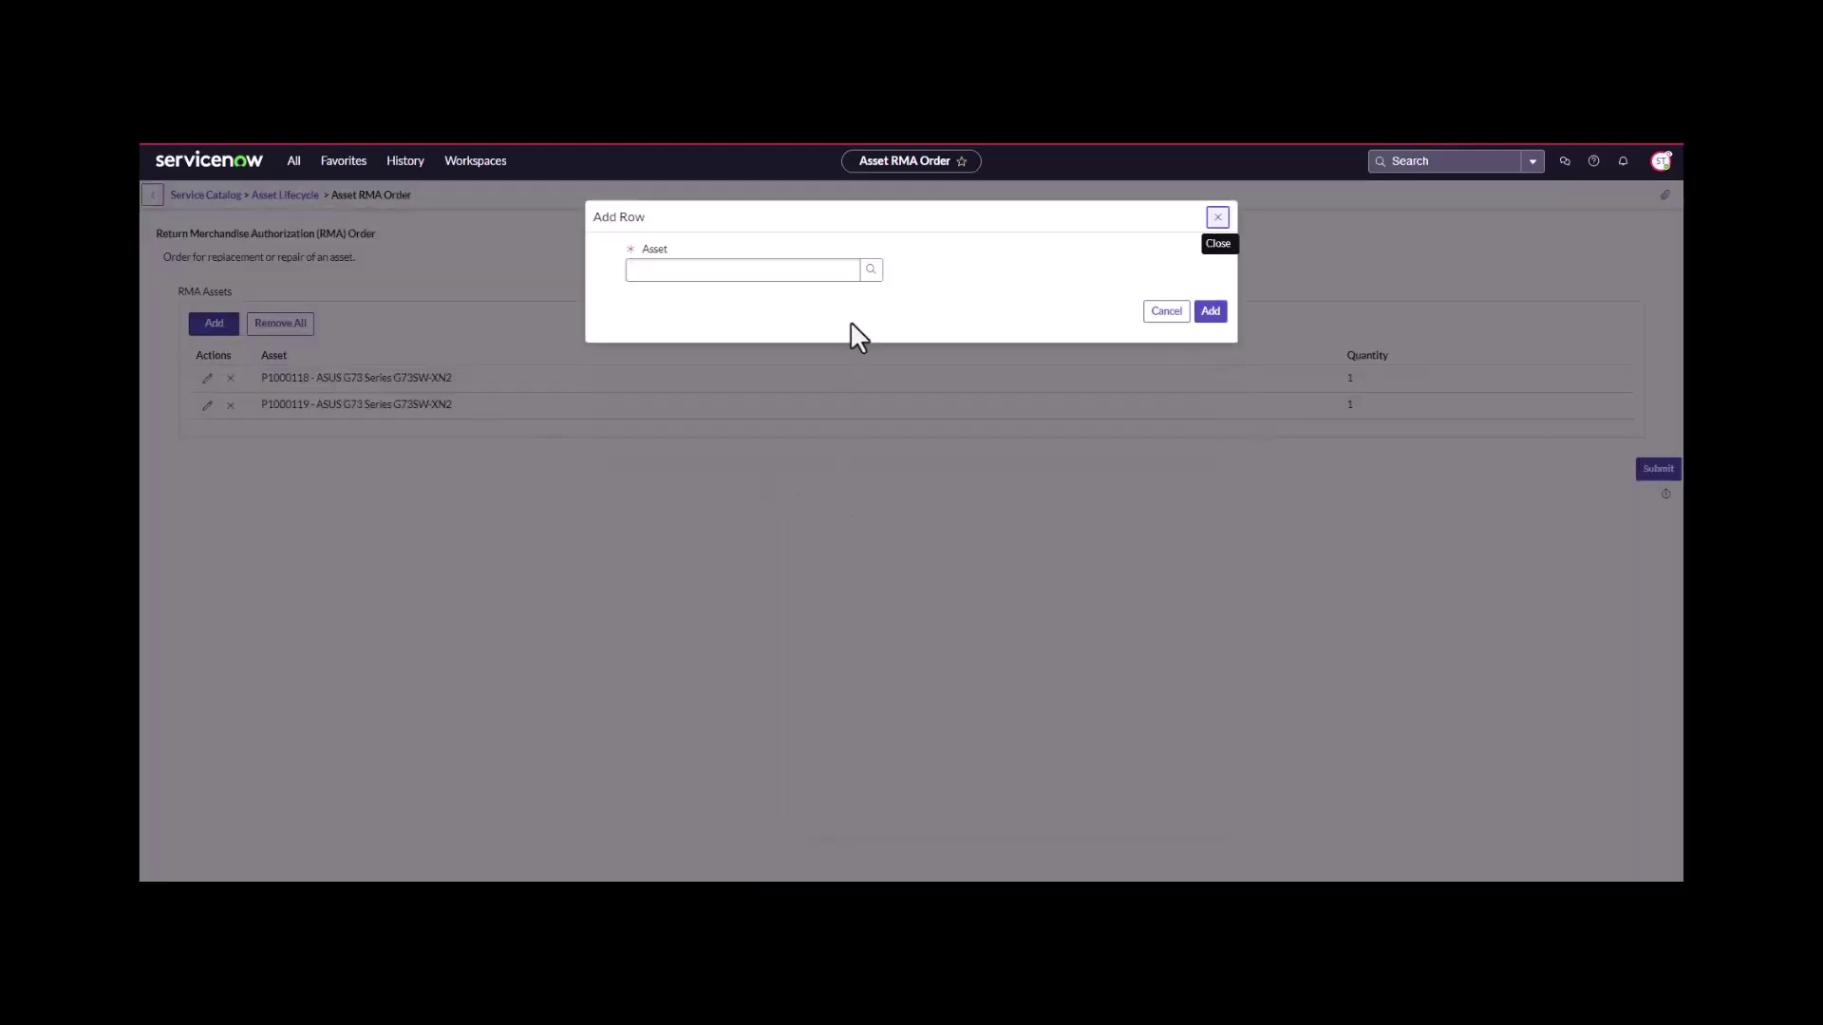
click(869, 273)
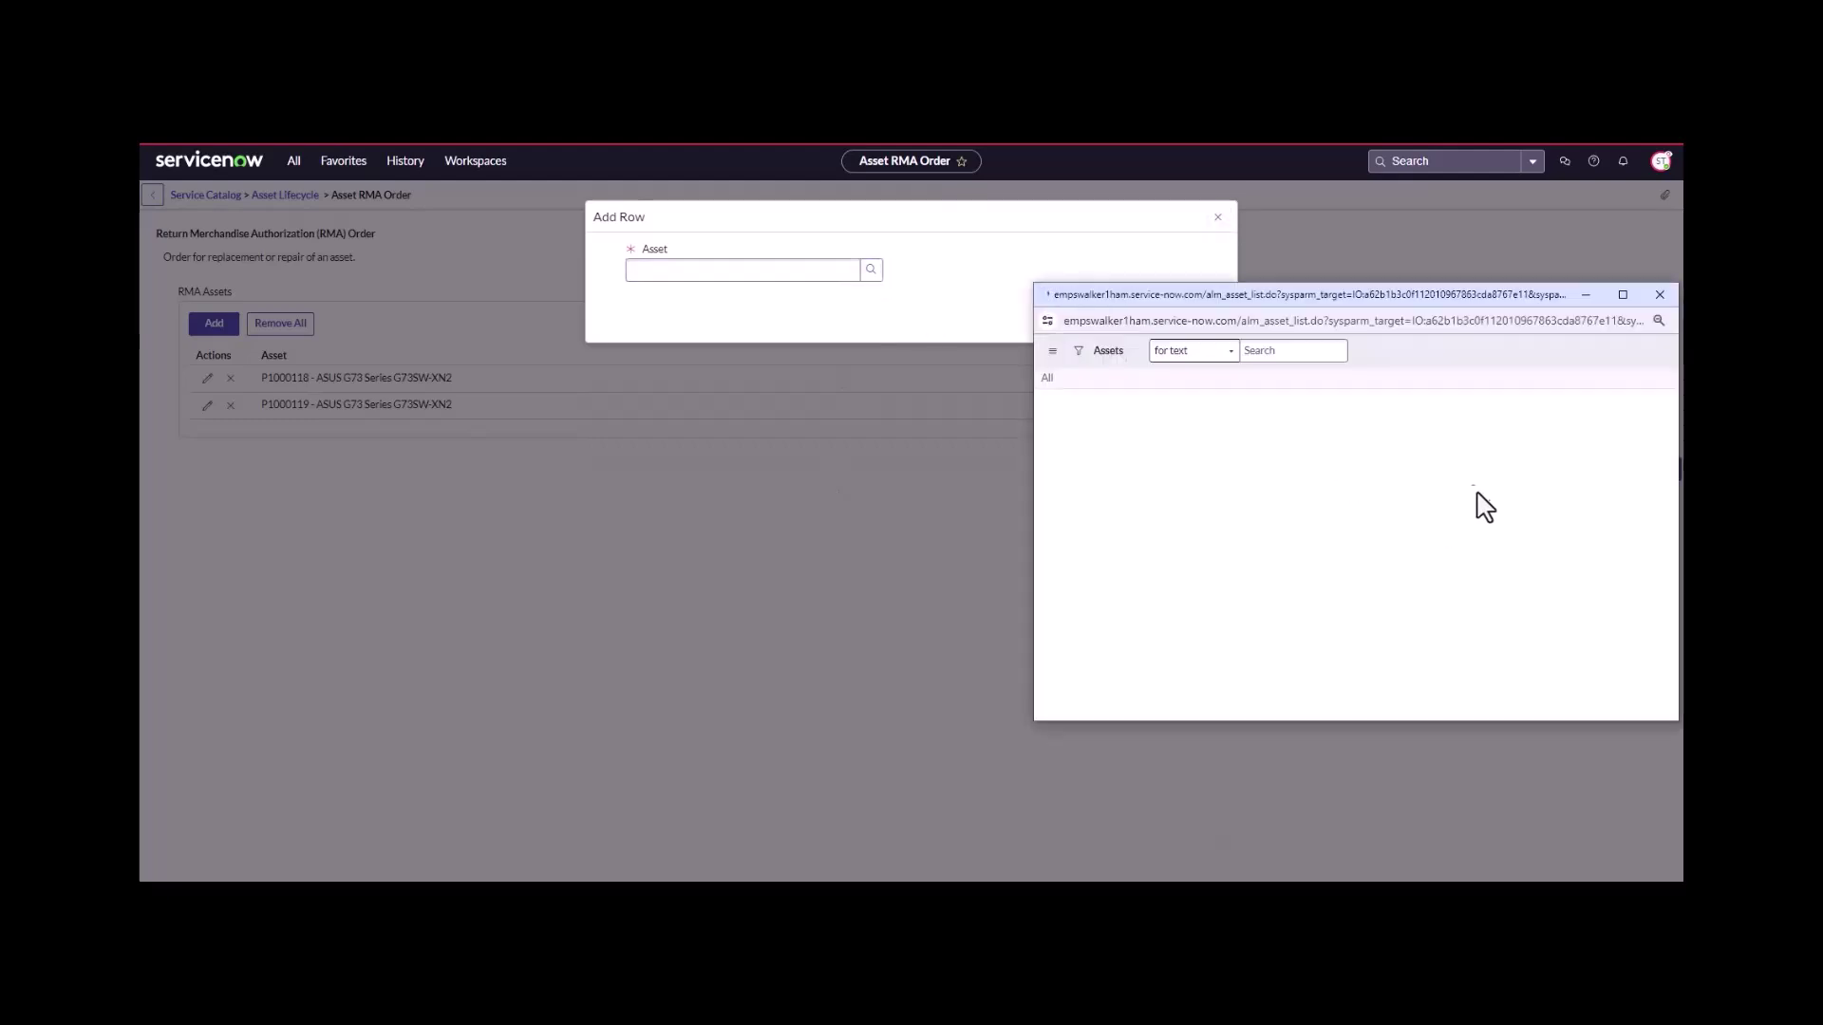
click(1396, 428)
text(*repair)
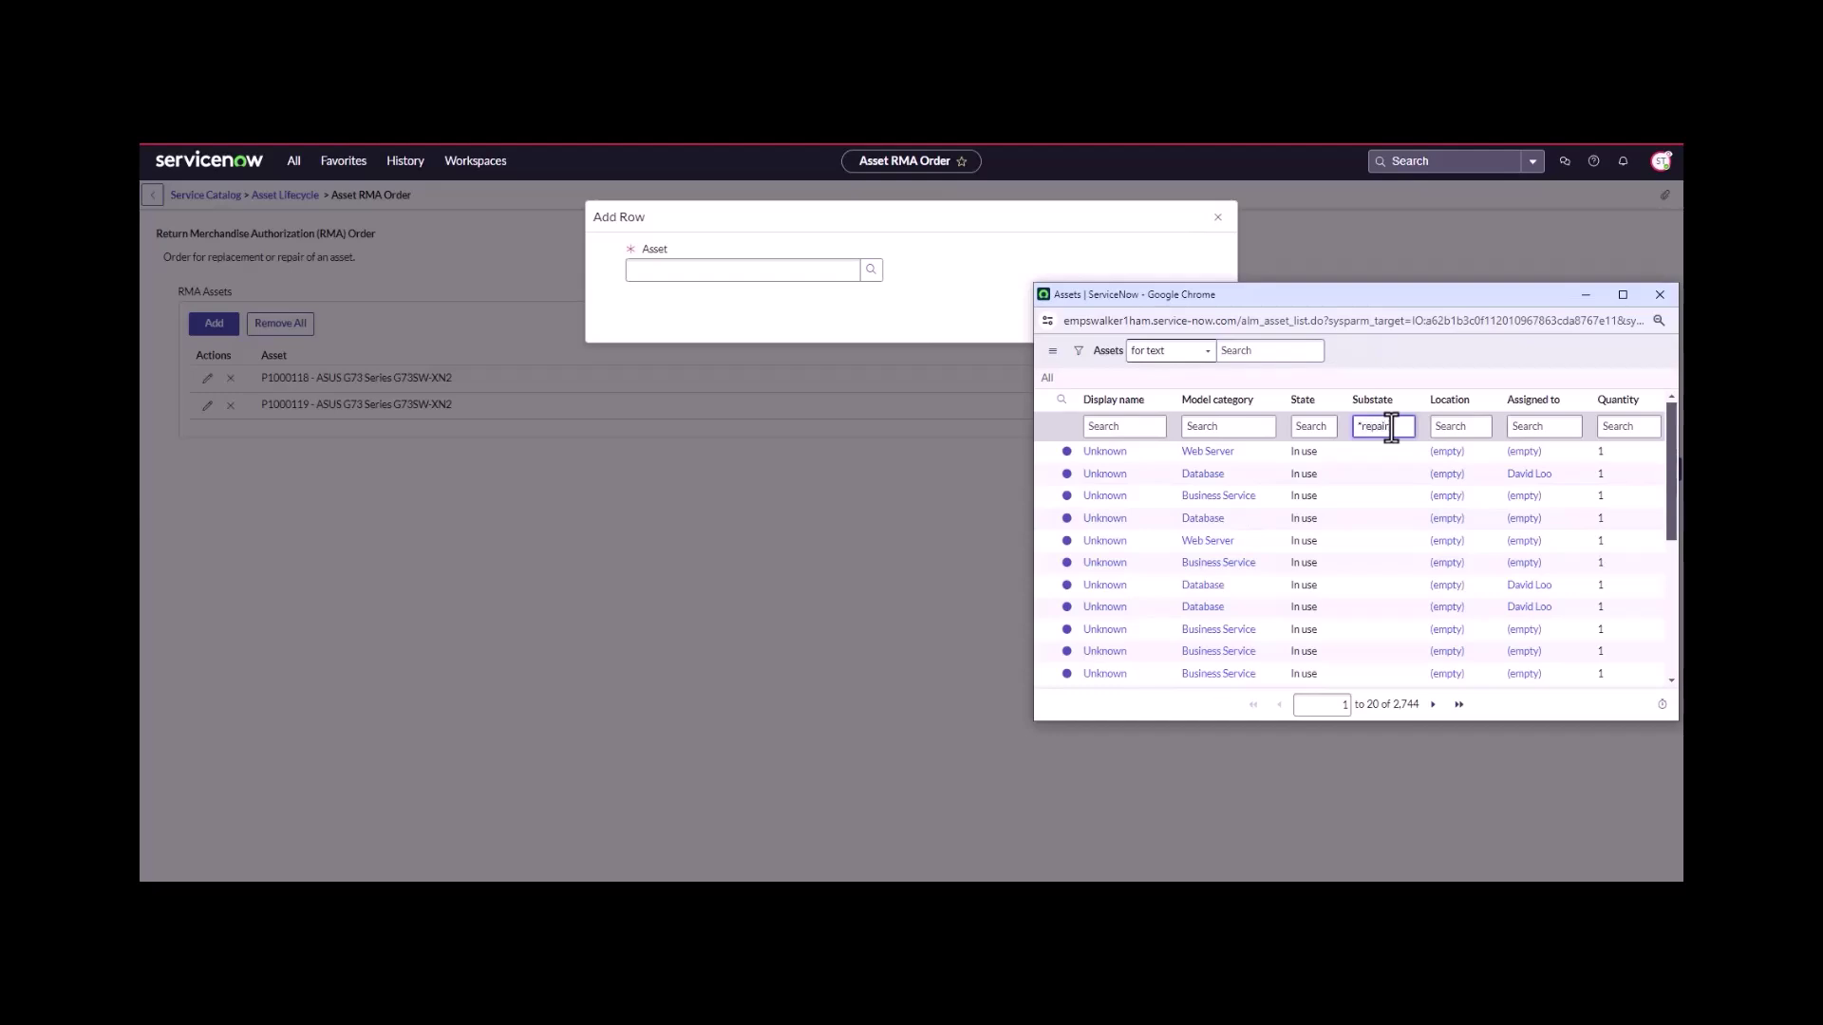
key(Return)
click(1111, 572)
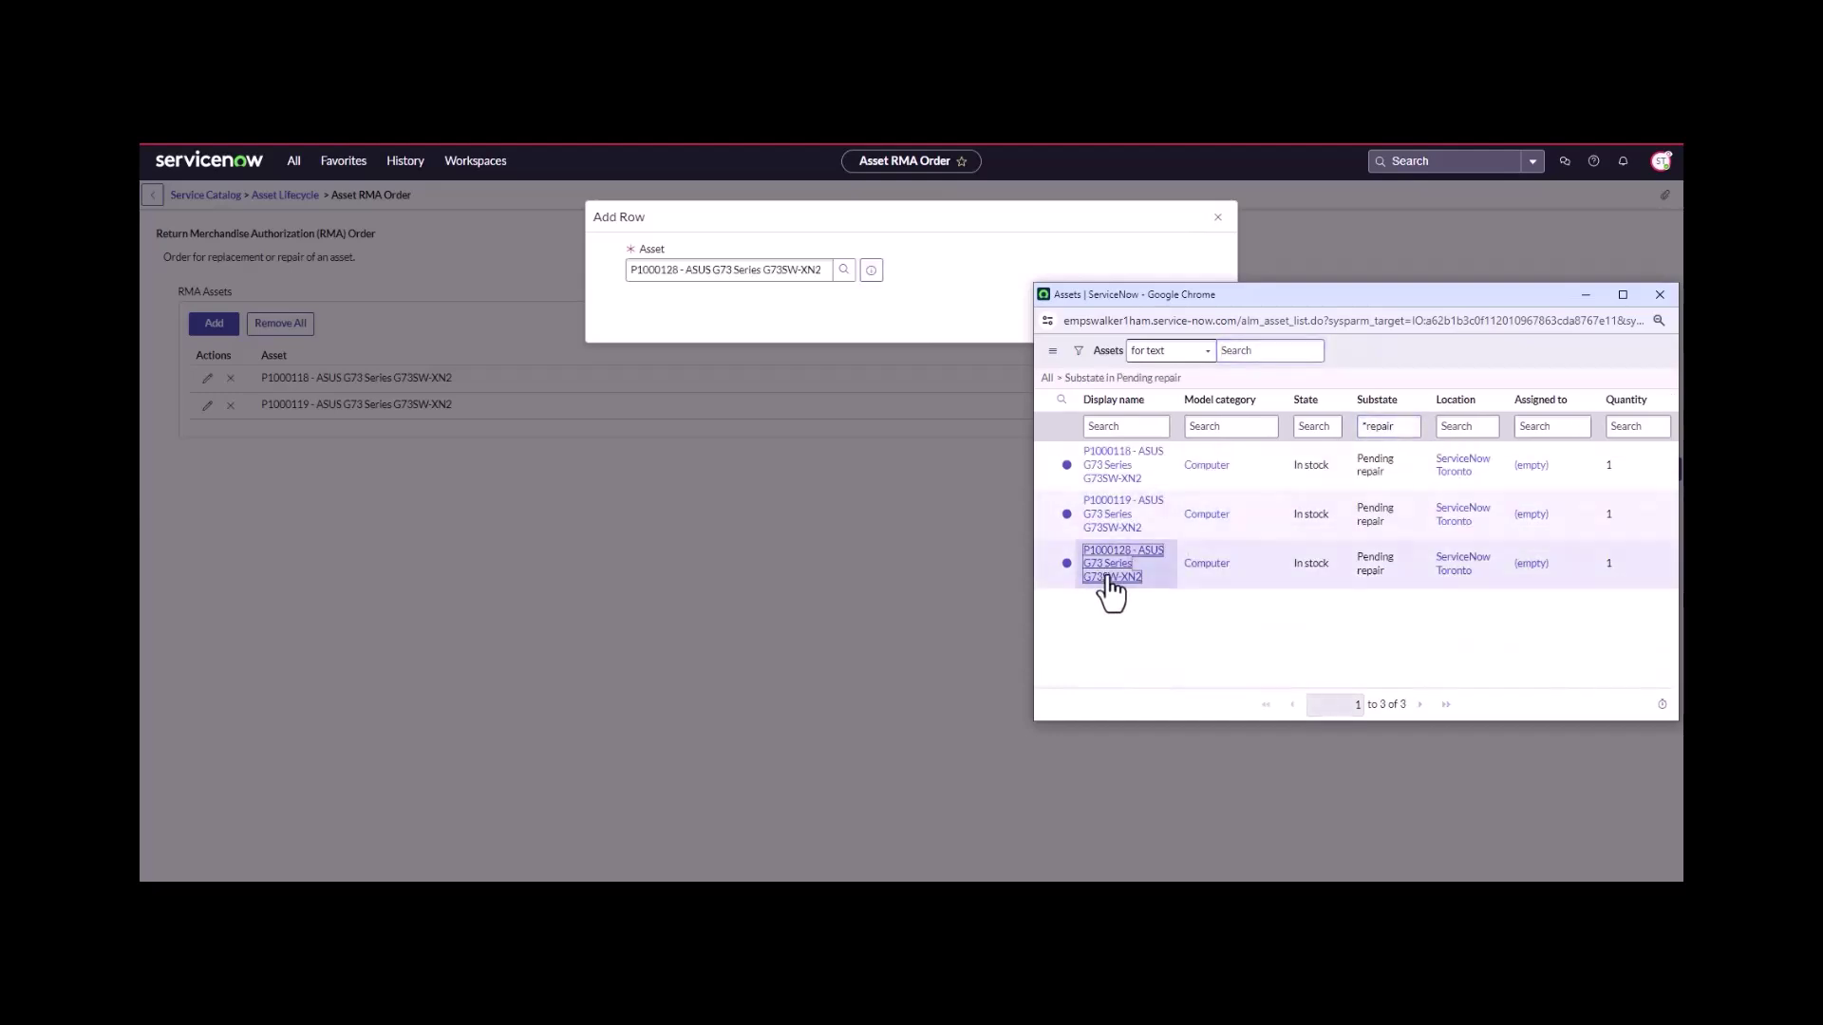
click(1211, 313)
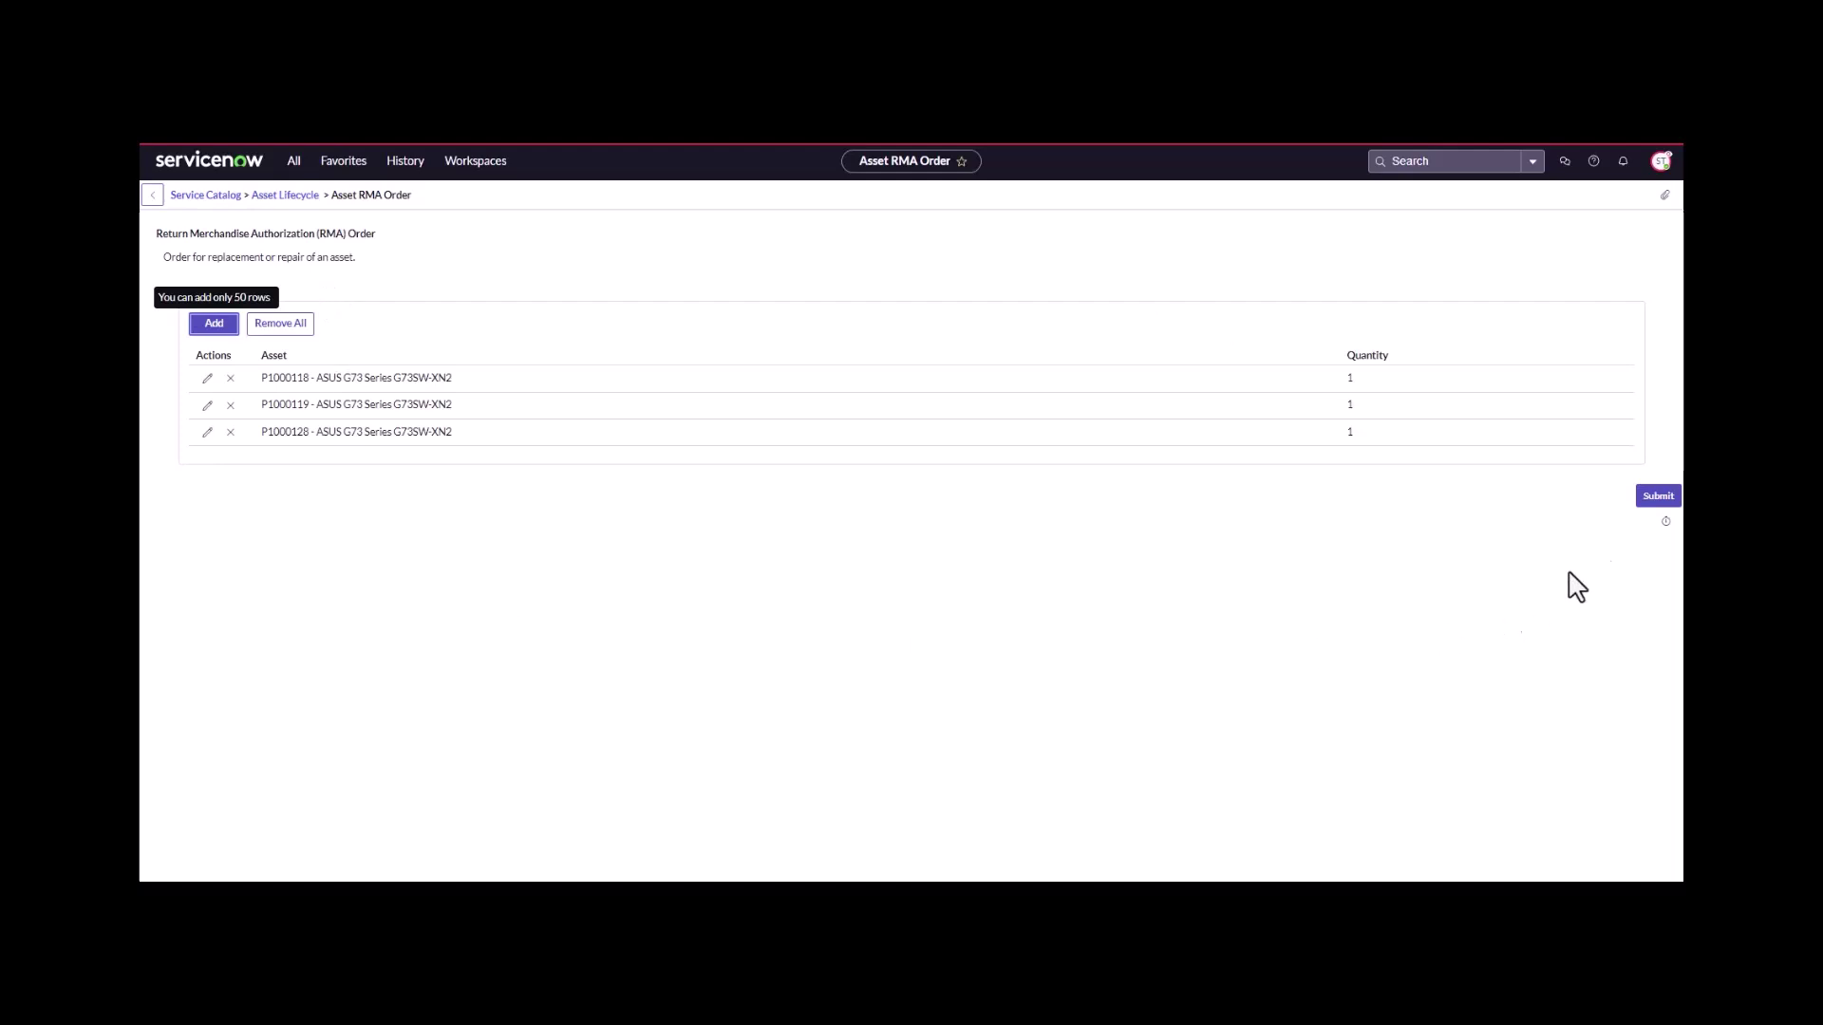
- Submit the RMA order and go to Inventory in the Hardware Asset Workspace
click(1649, 508)
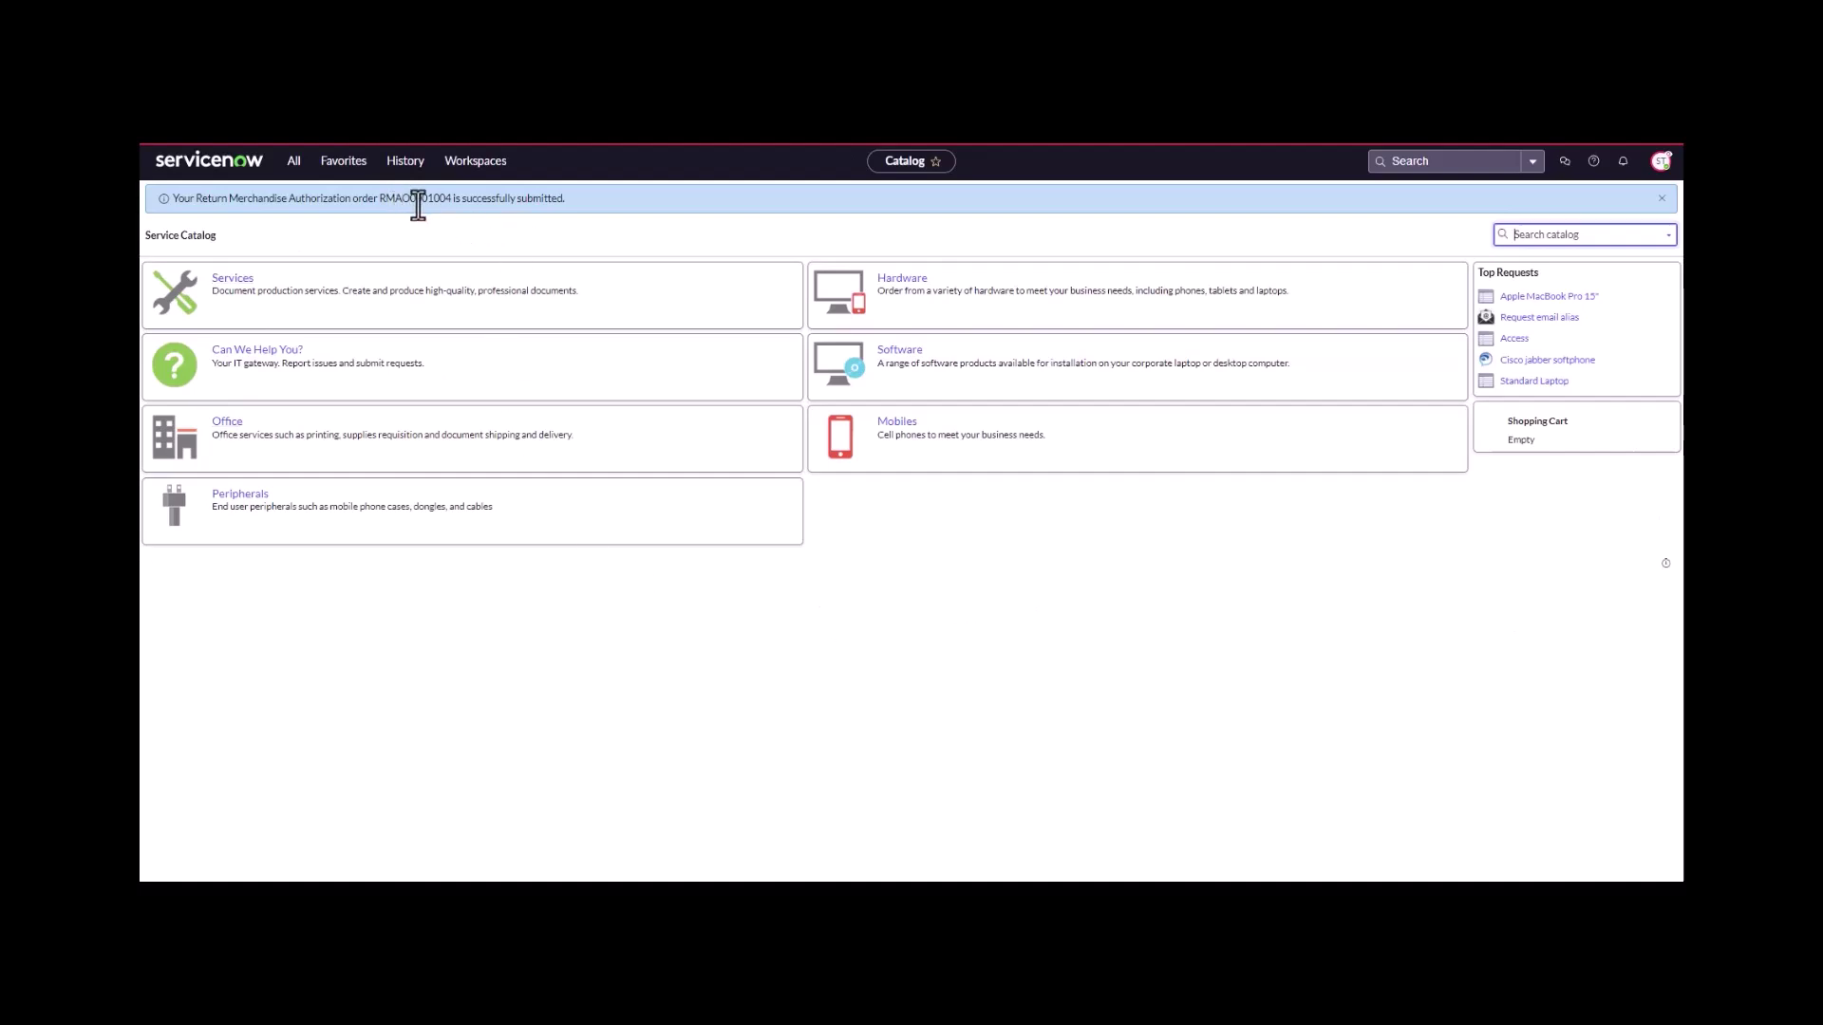
click(483, 169)
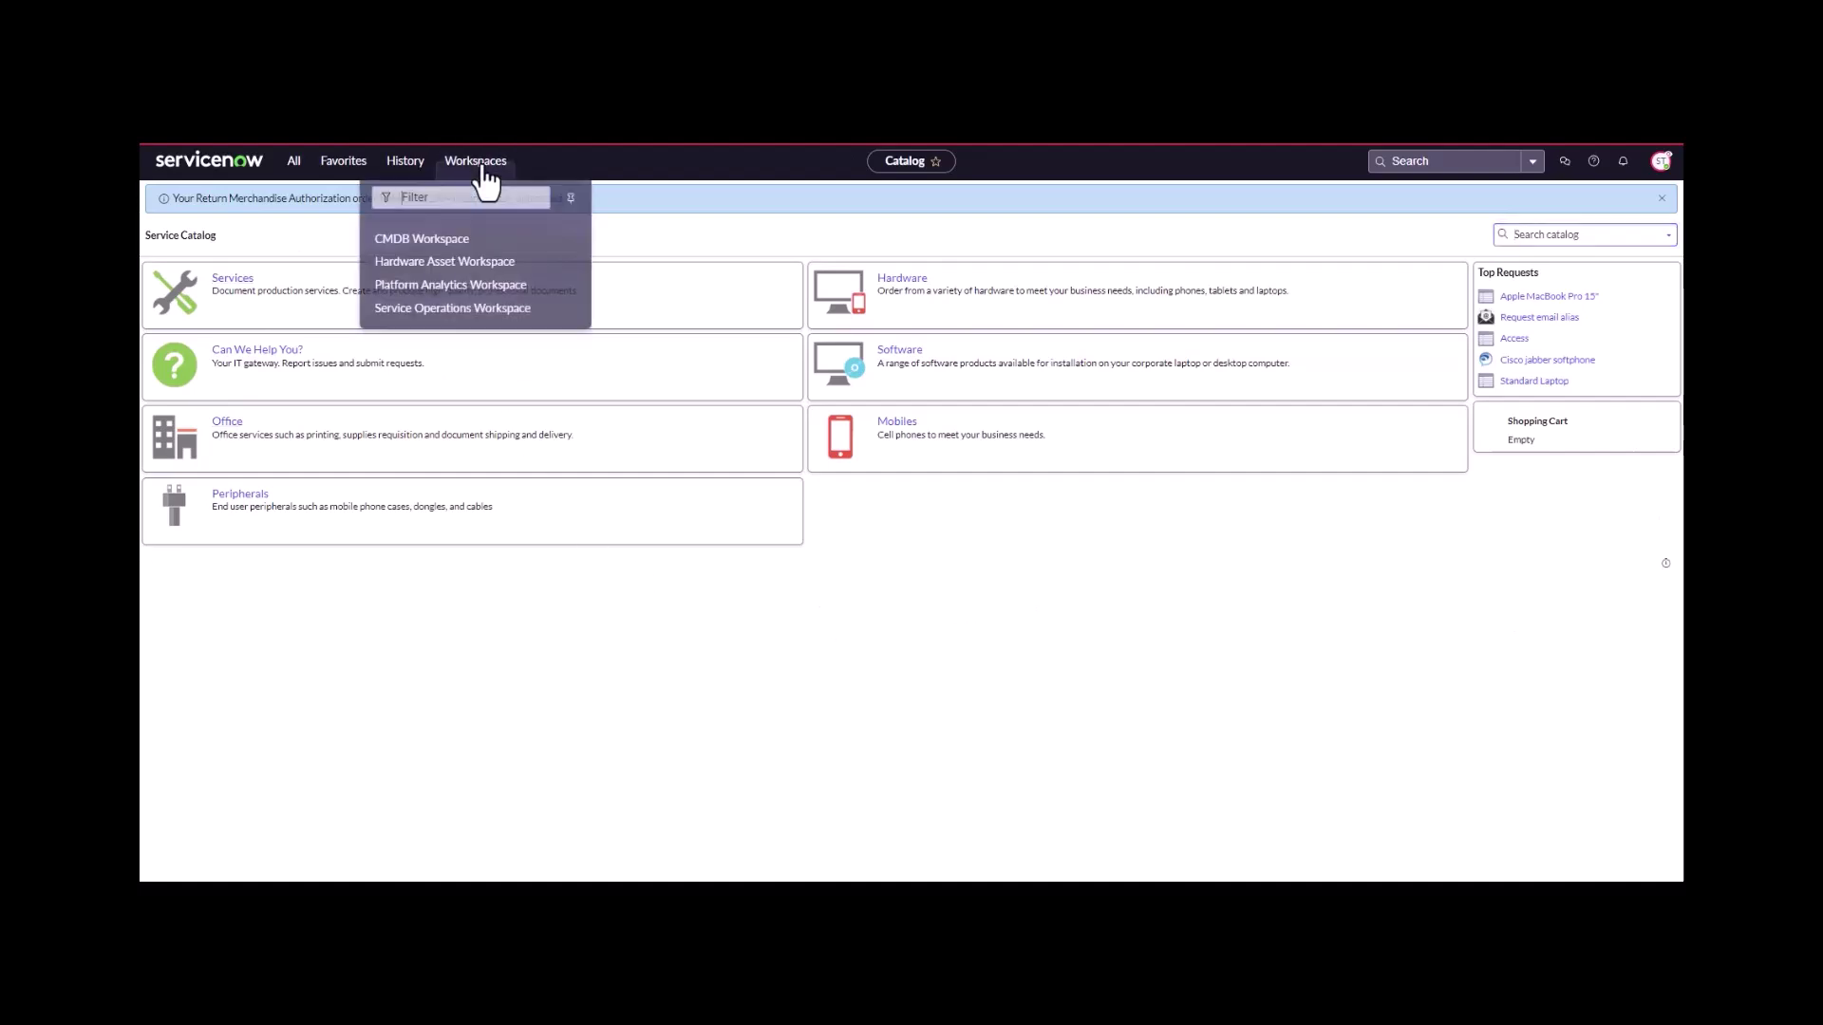
click(476, 271)
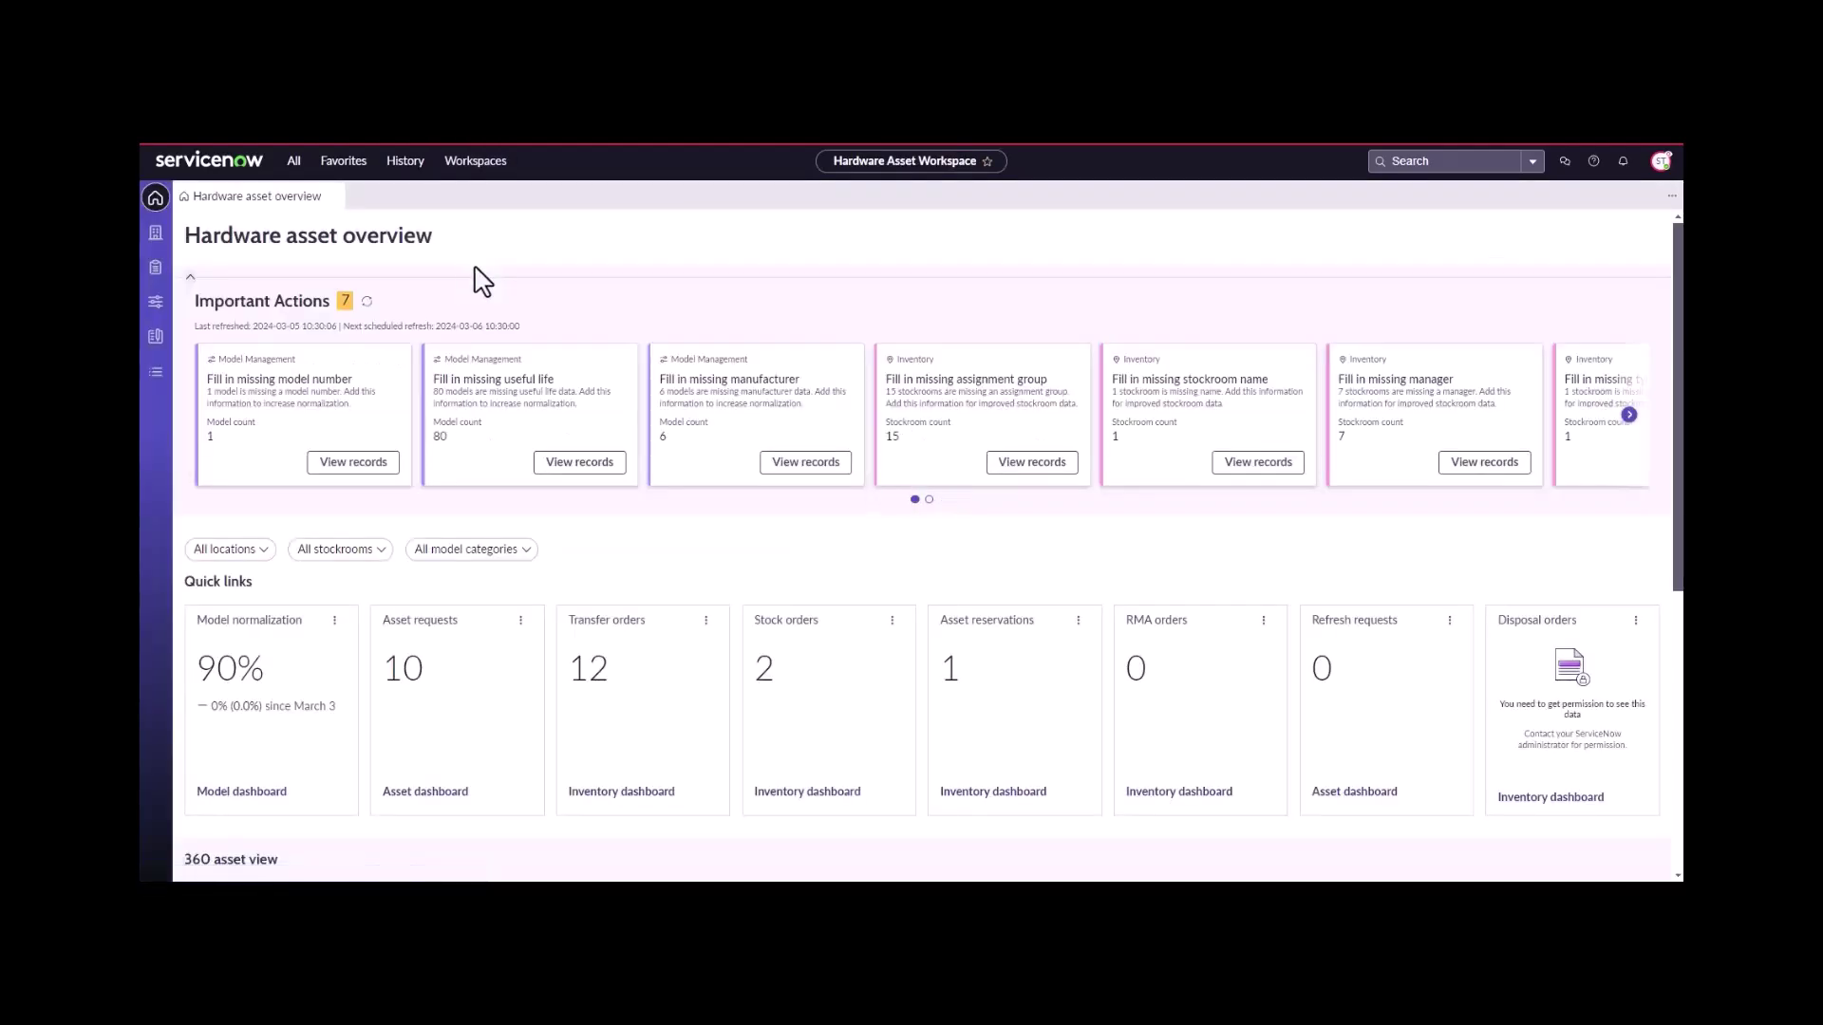
click(157, 238)
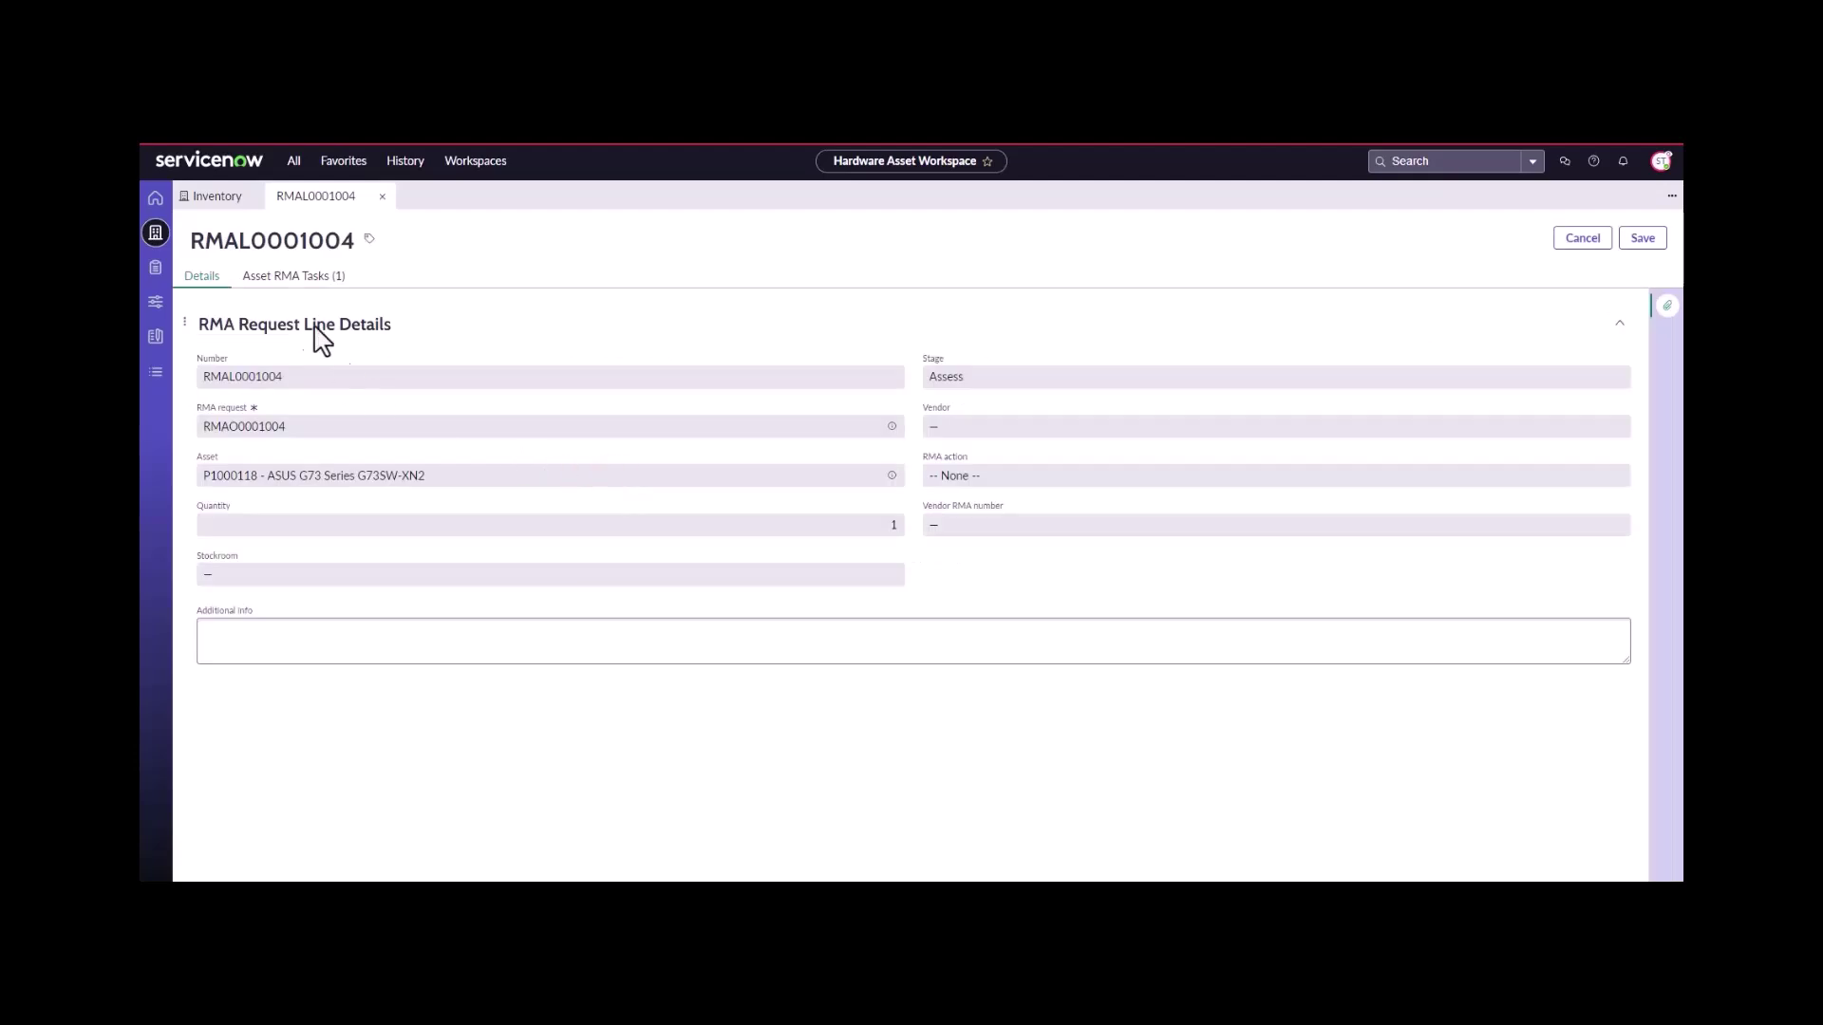
- Open Assessment task RMATASK0001011 from RMAL0001004's Asset RMA Tasks list
click(291, 278)
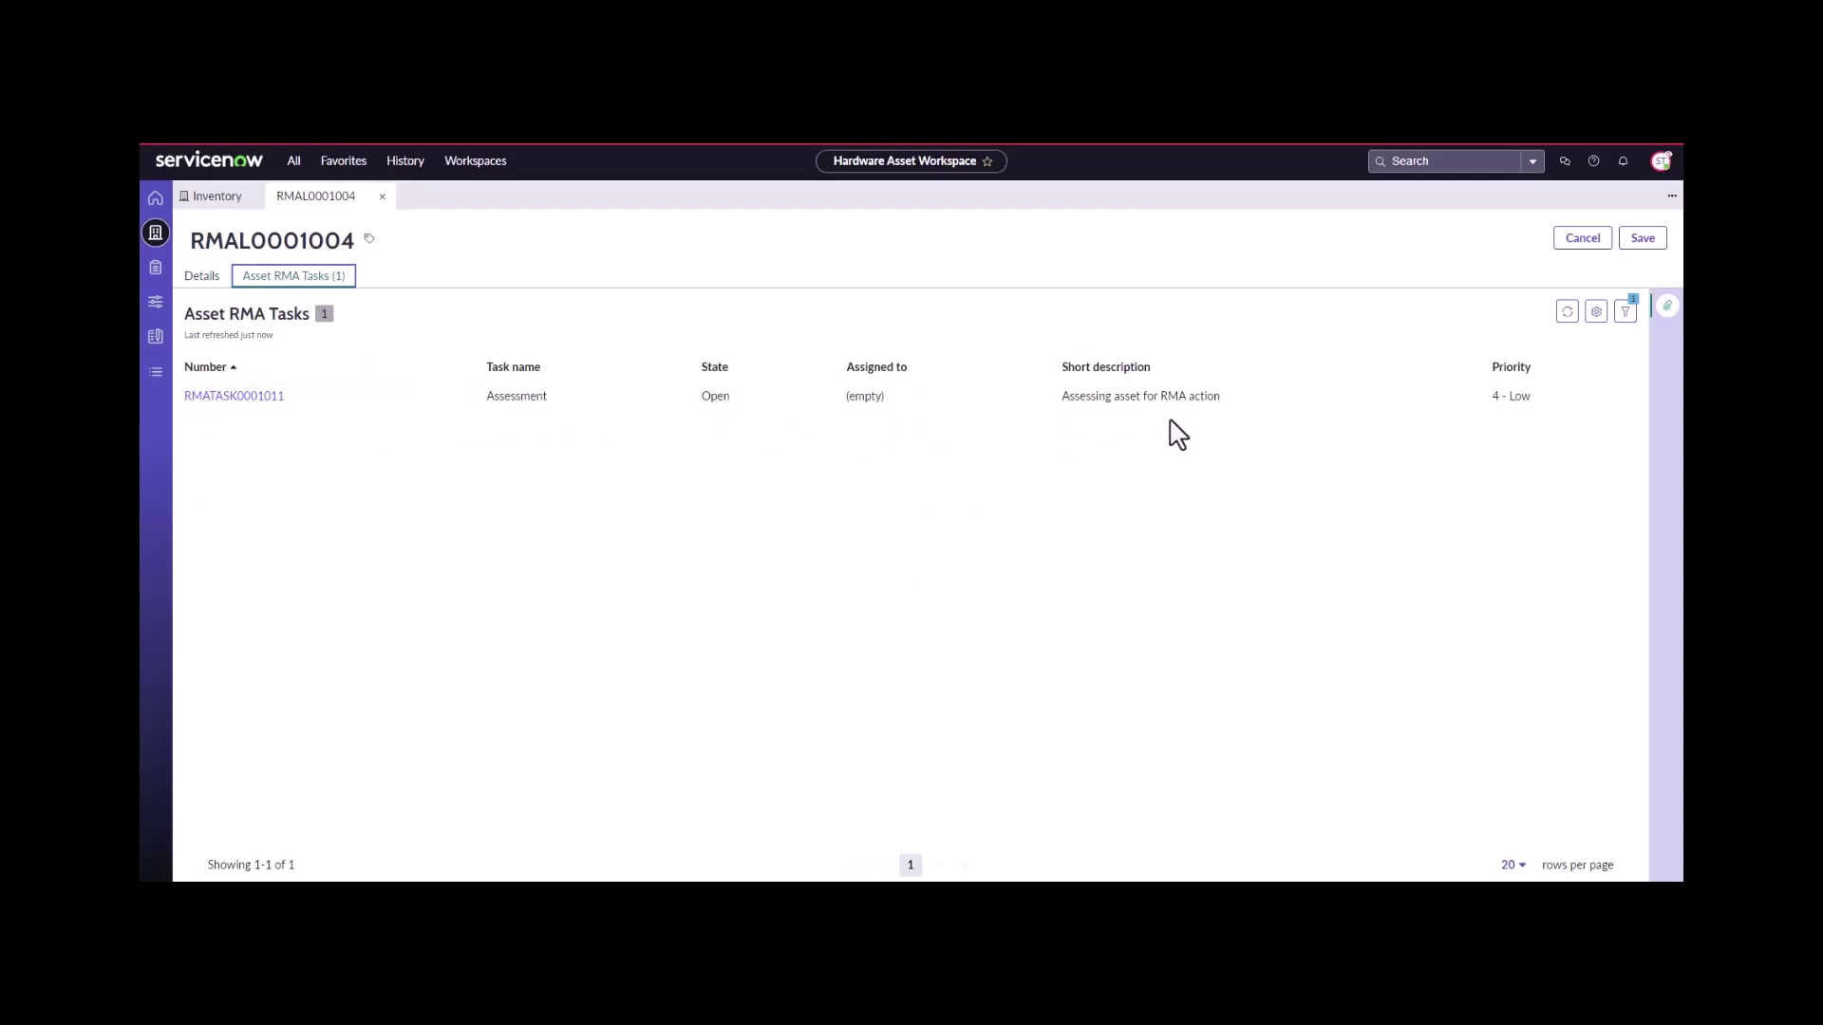
click(257, 402)
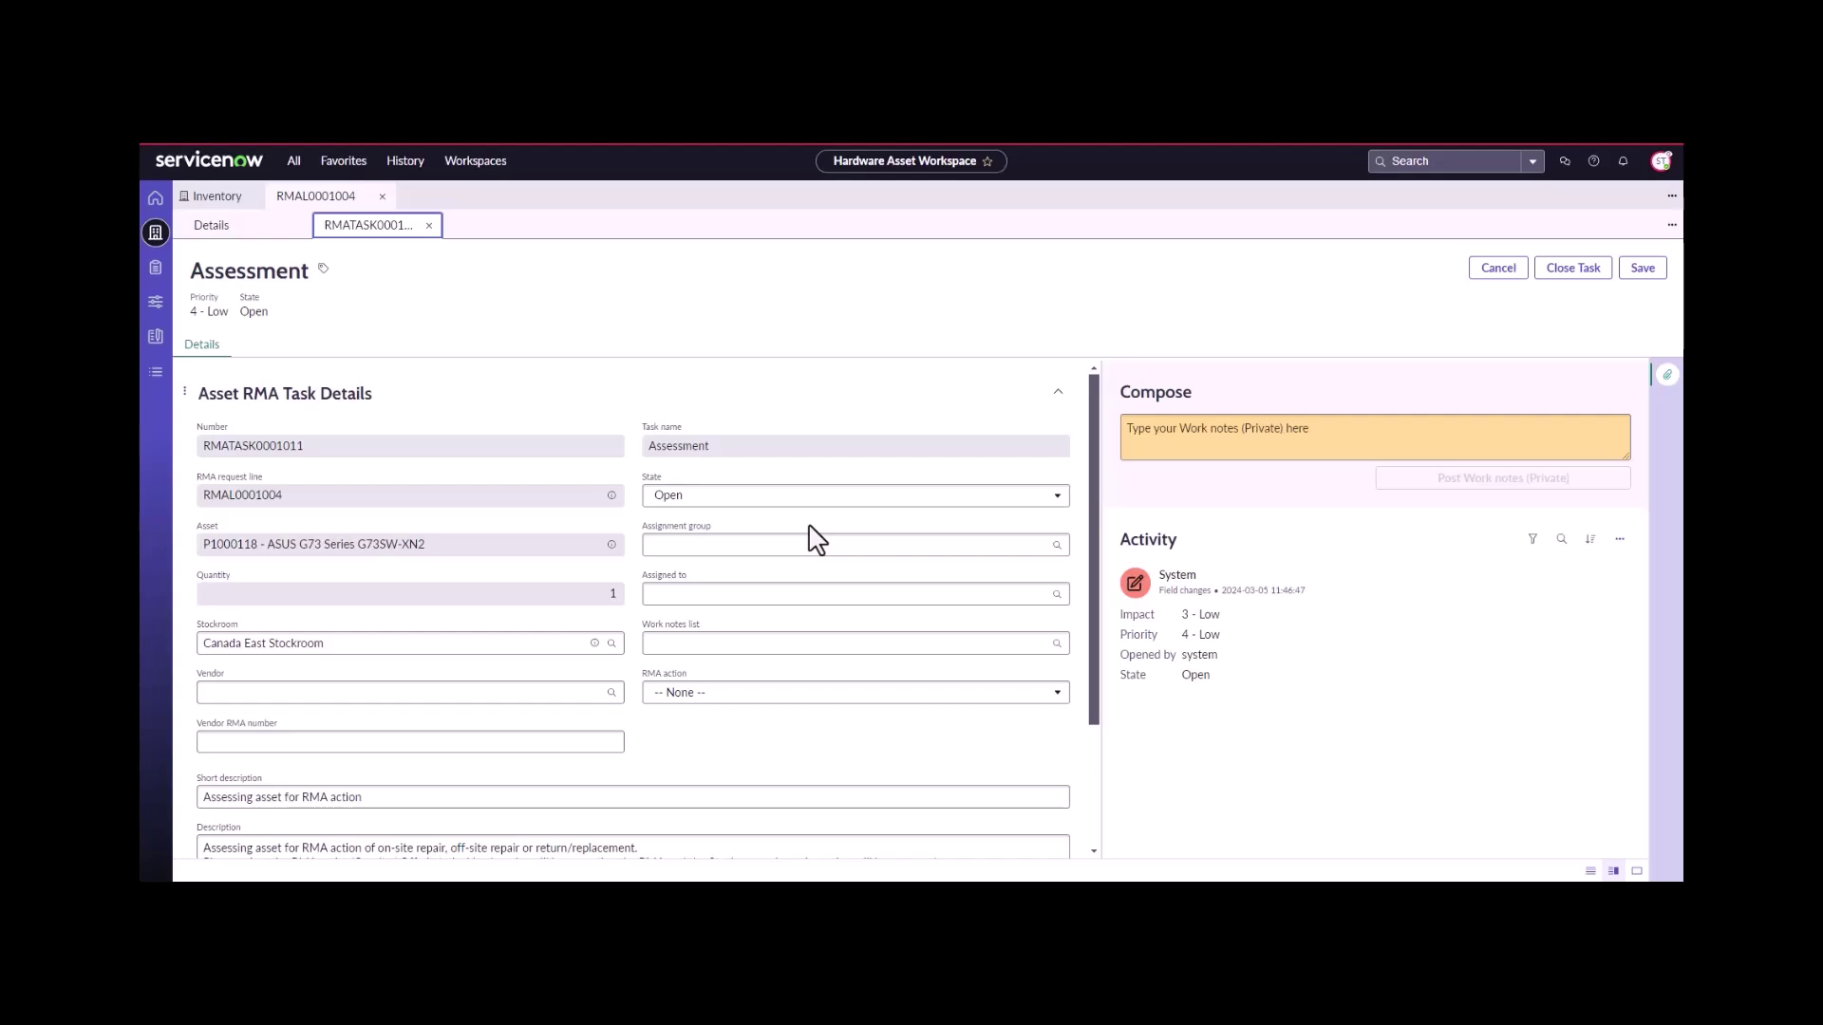
- Set the task's RMA action to On-site and vendor RMA number to 797088-8
click(680, 649)
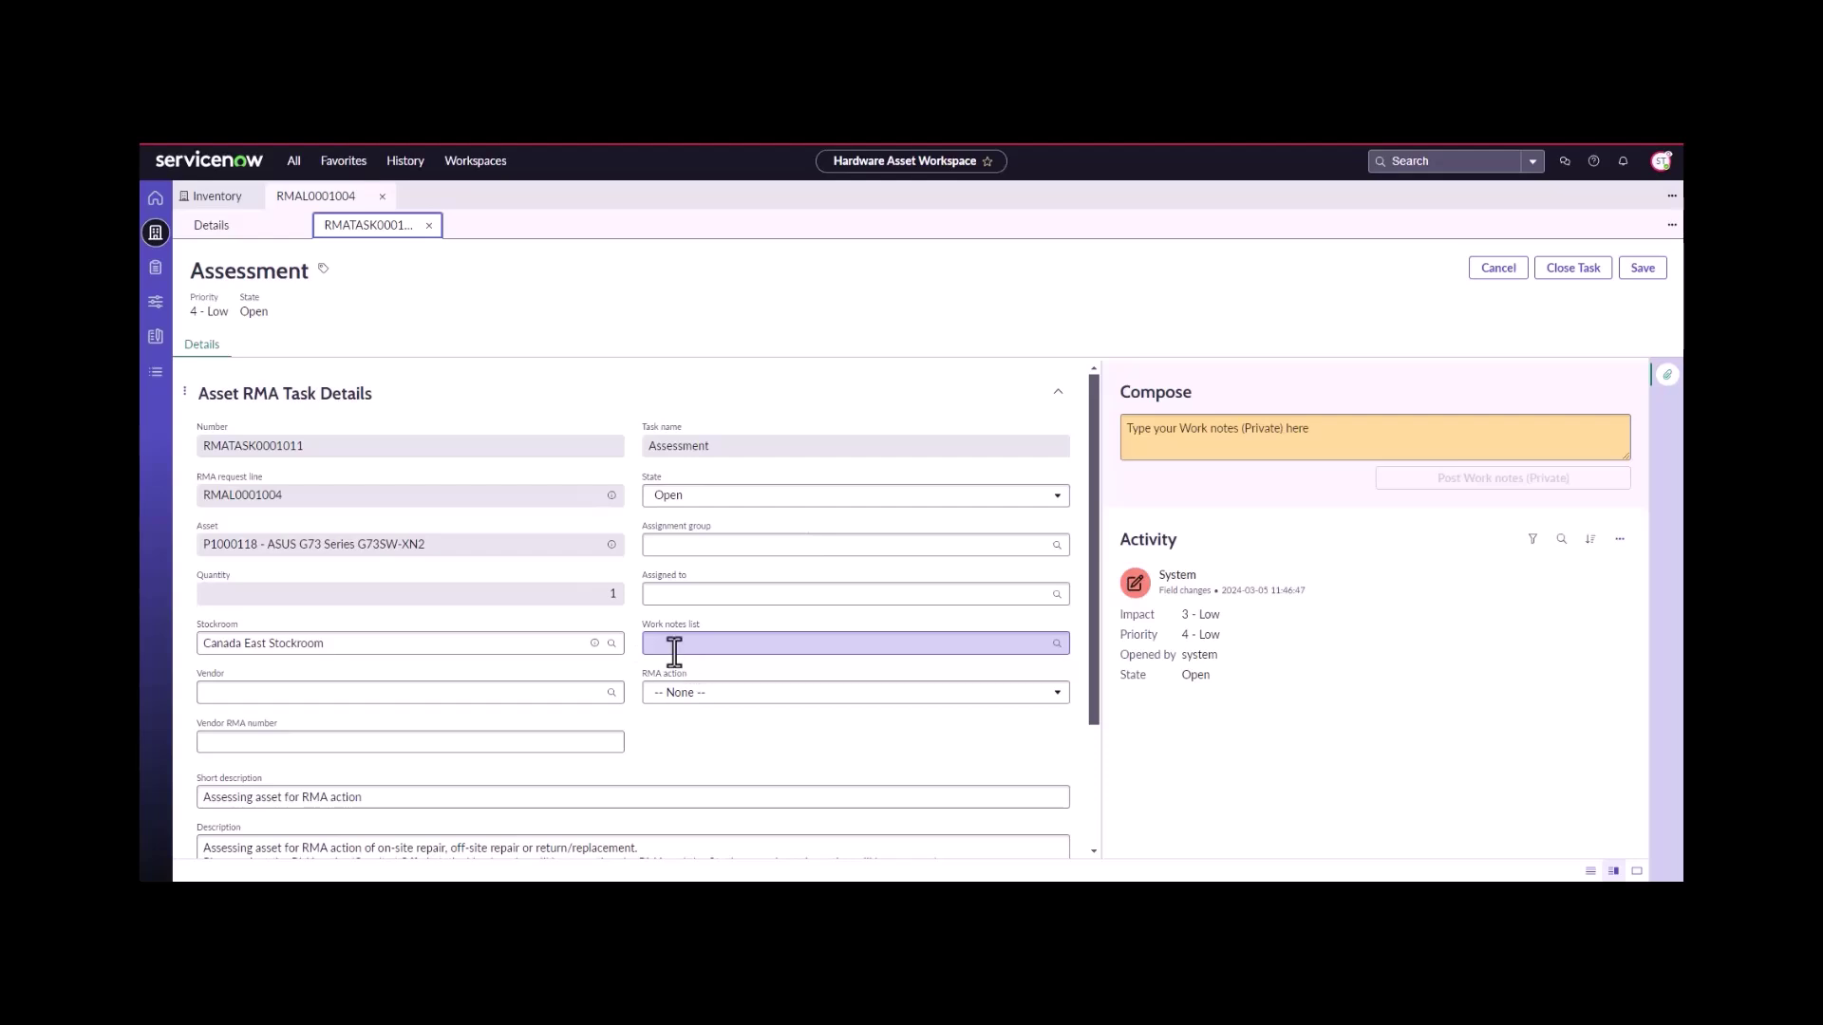
click(676, 694)
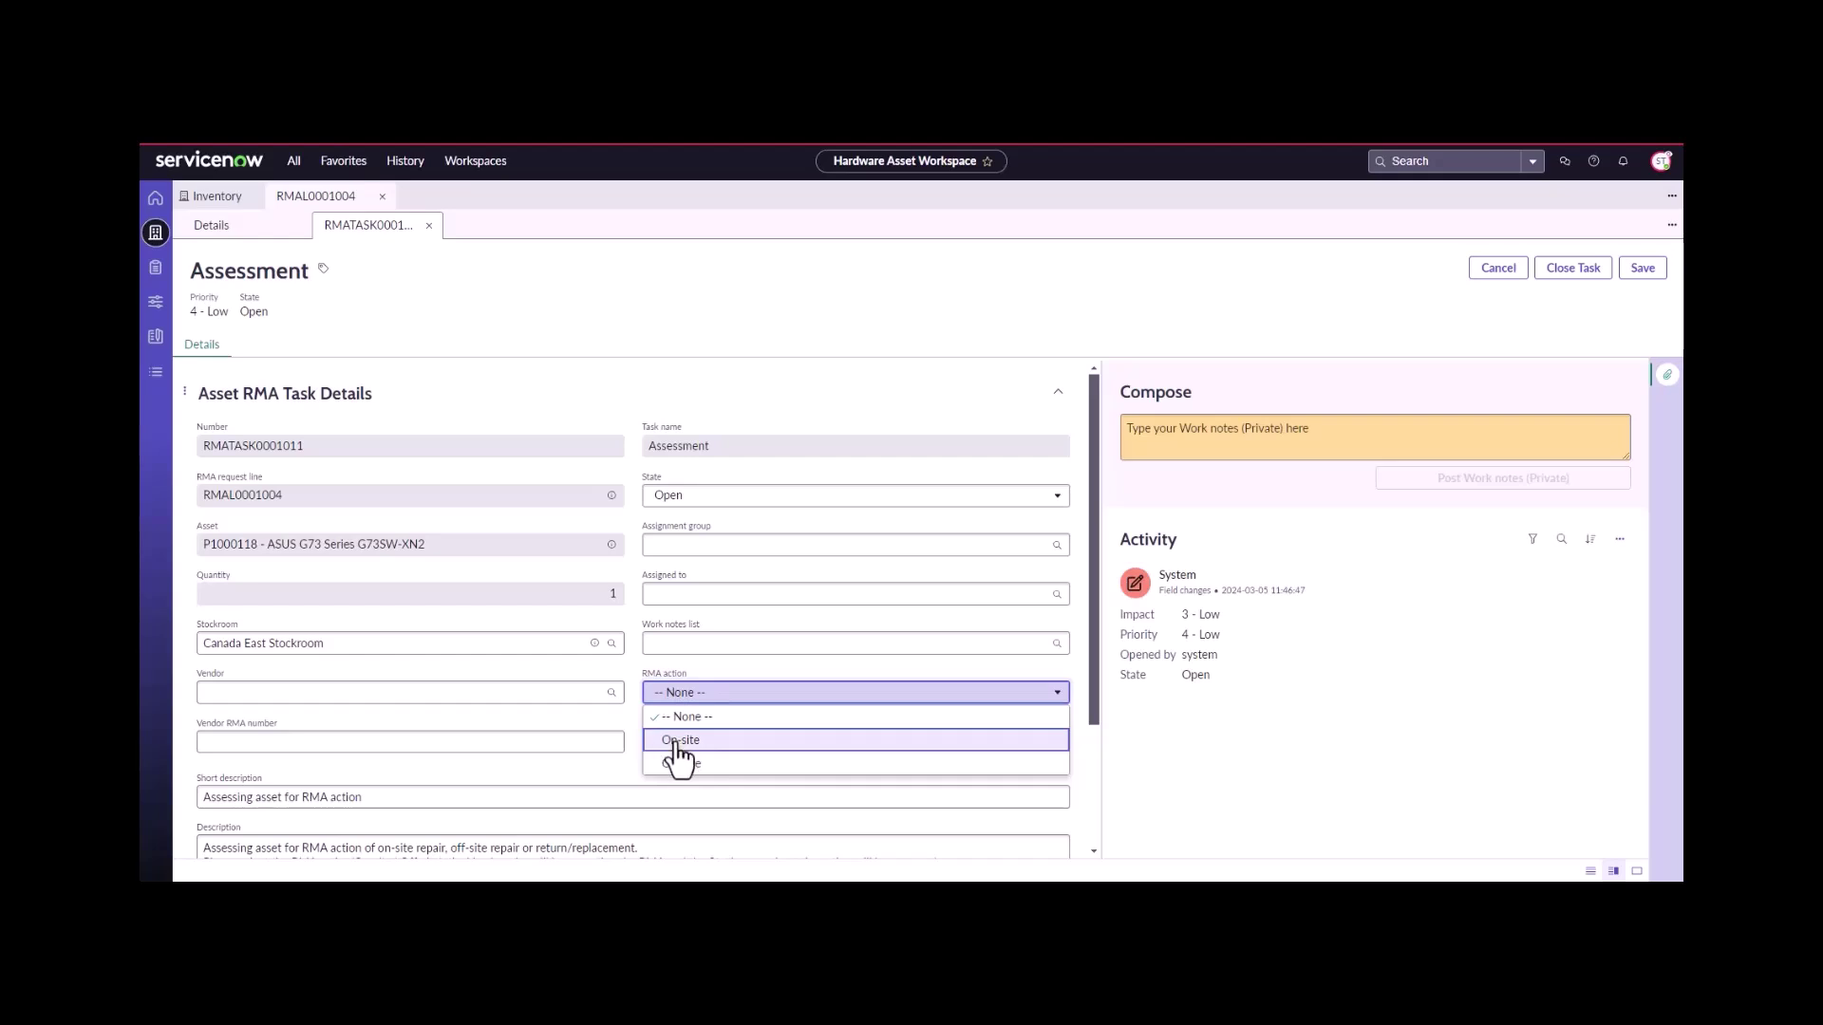
click(680, 741)
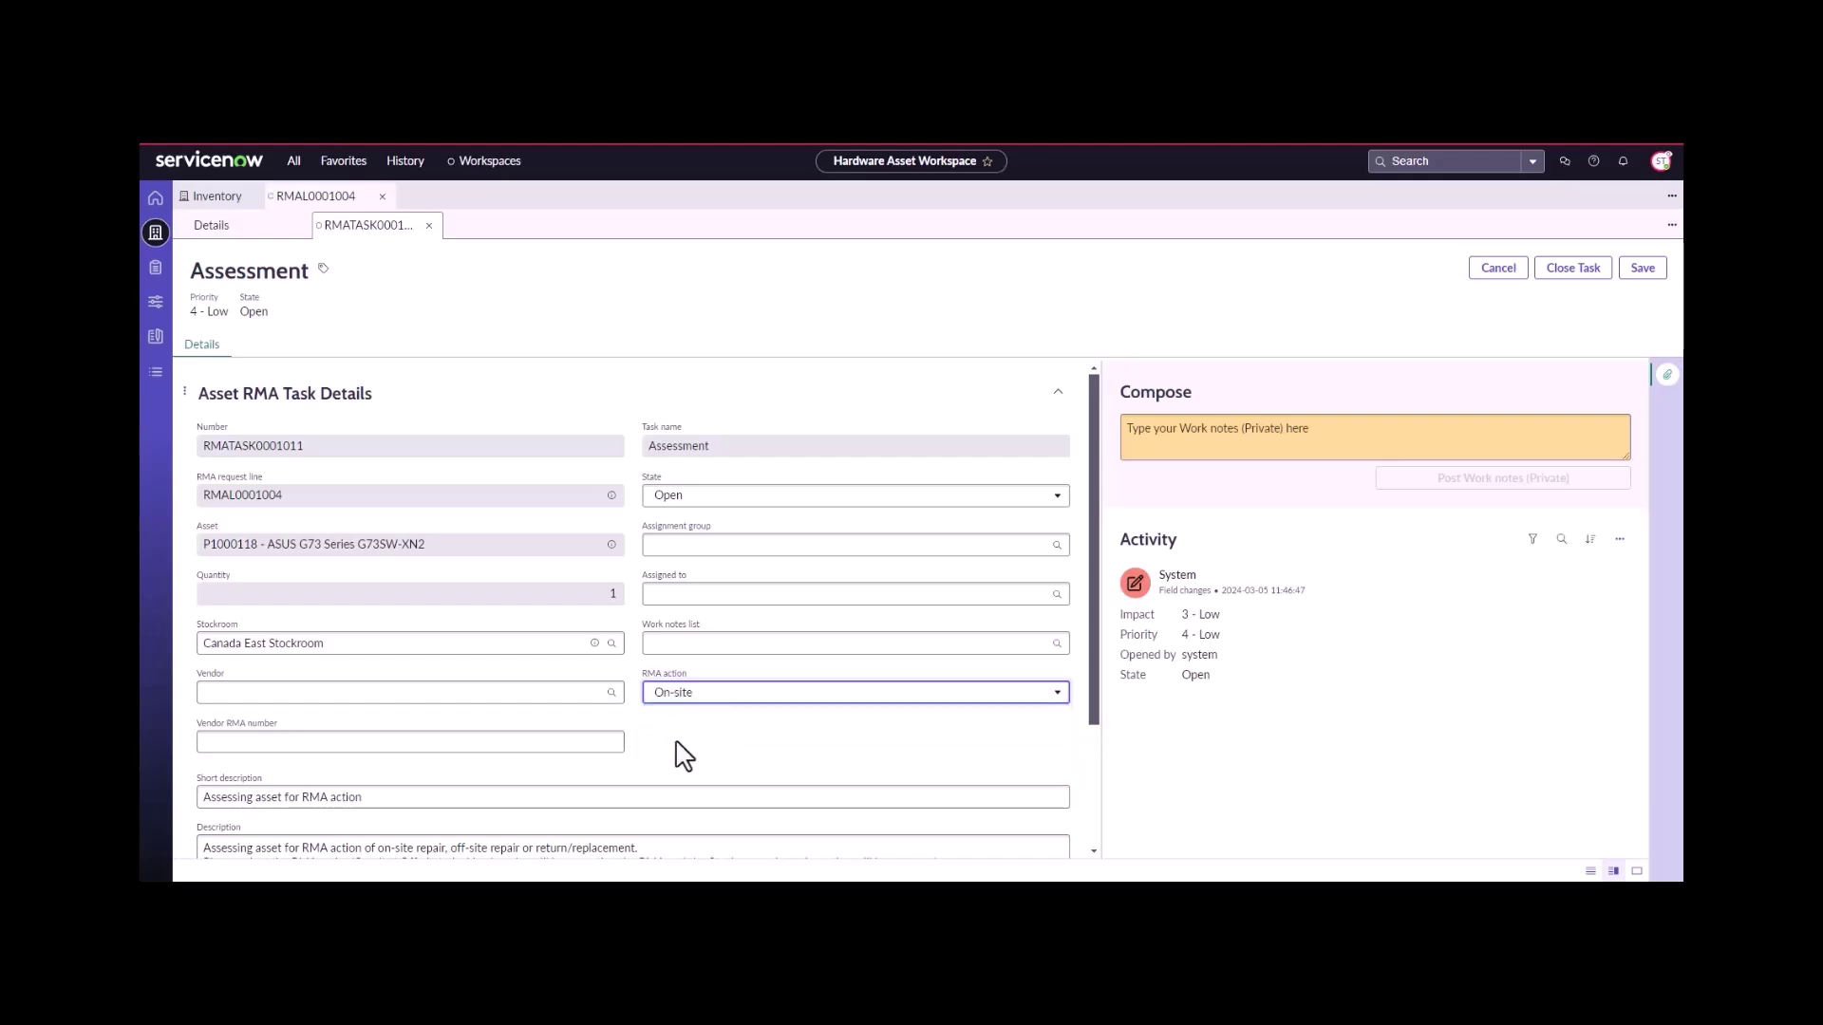
click(549, 743)
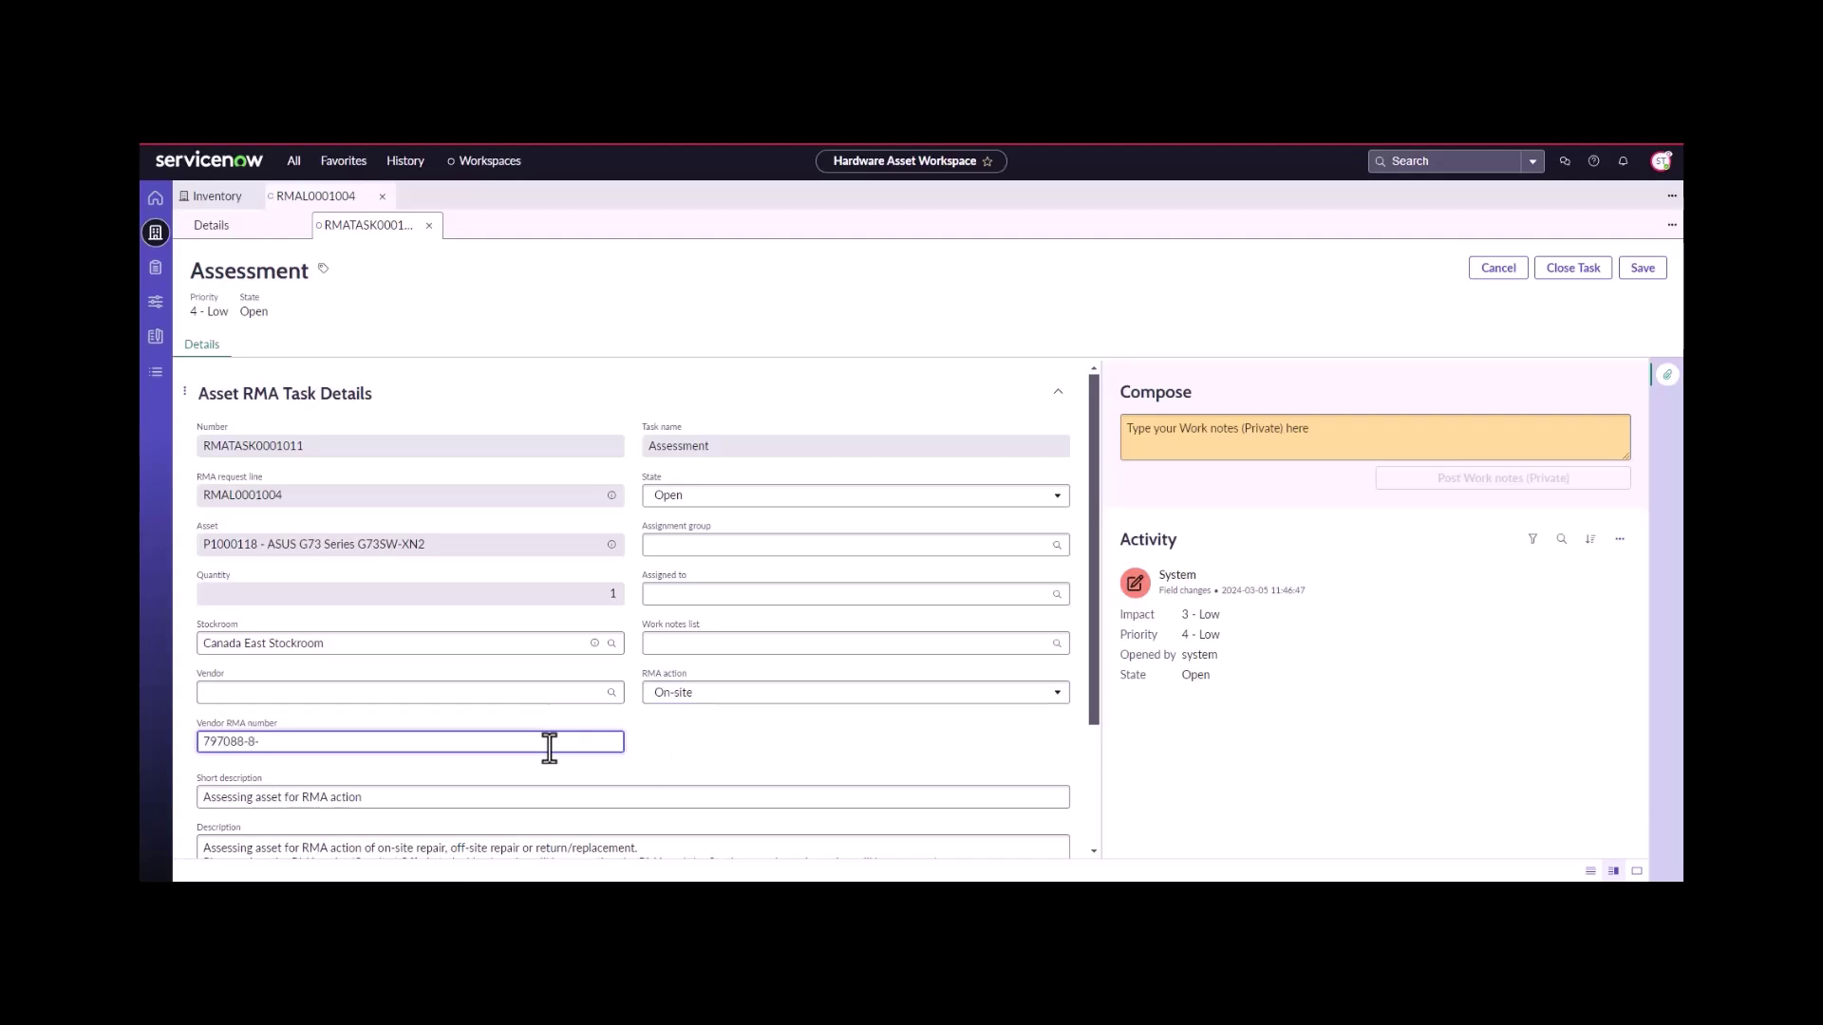
text(797088-8)
- Add the work note 'screen is broken' and attempt to close the Assessment task
scroll(522, 750, down, 3)
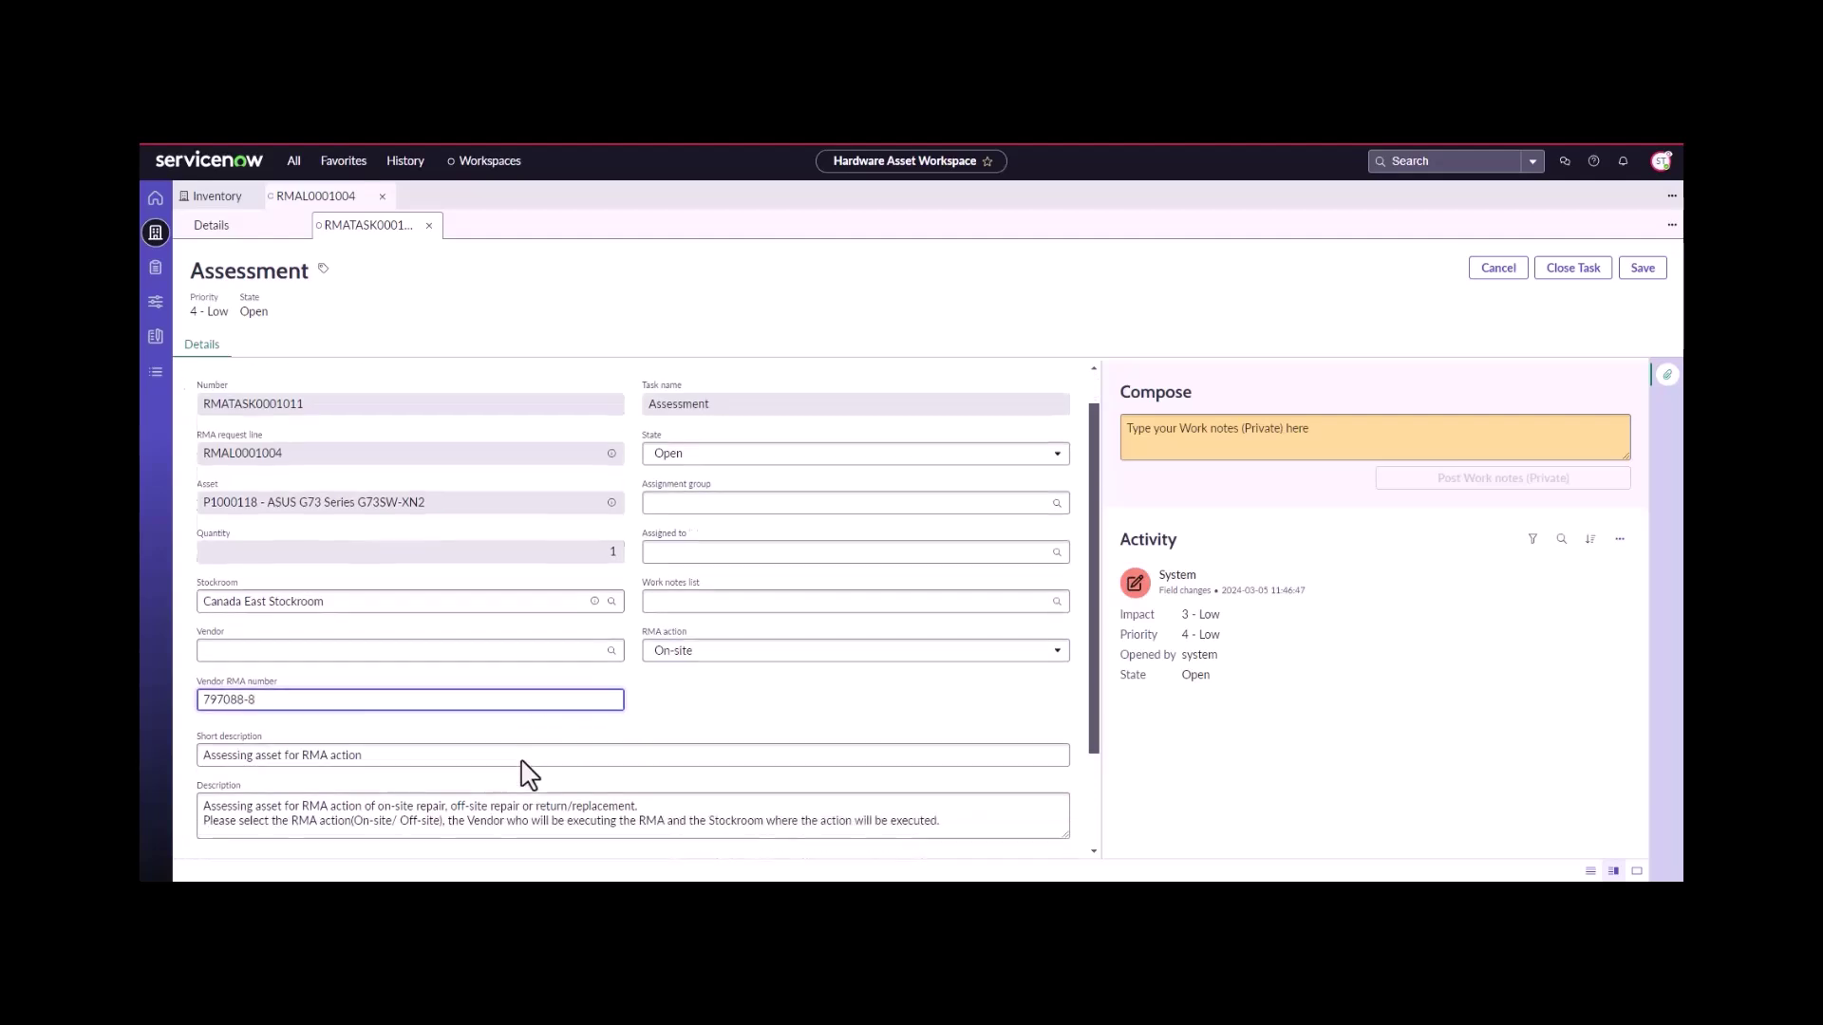
click(451, 829)
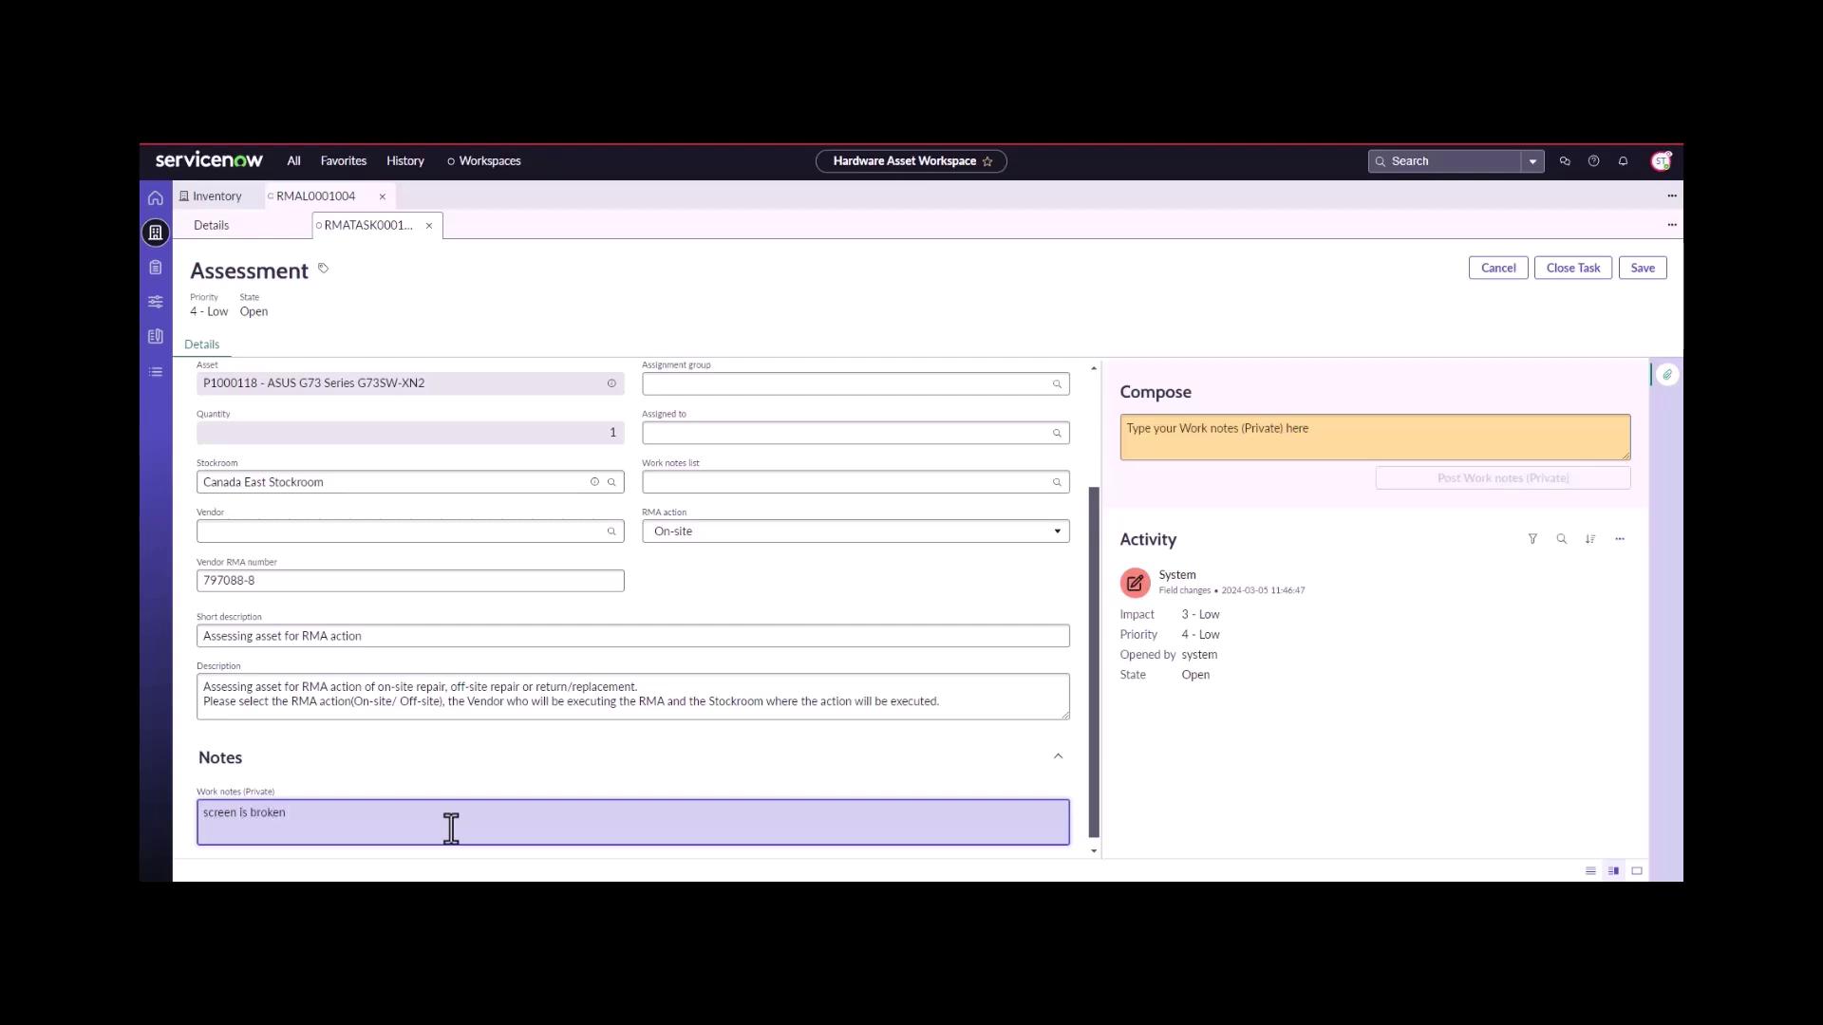
scroll(582, 732, up, 2)
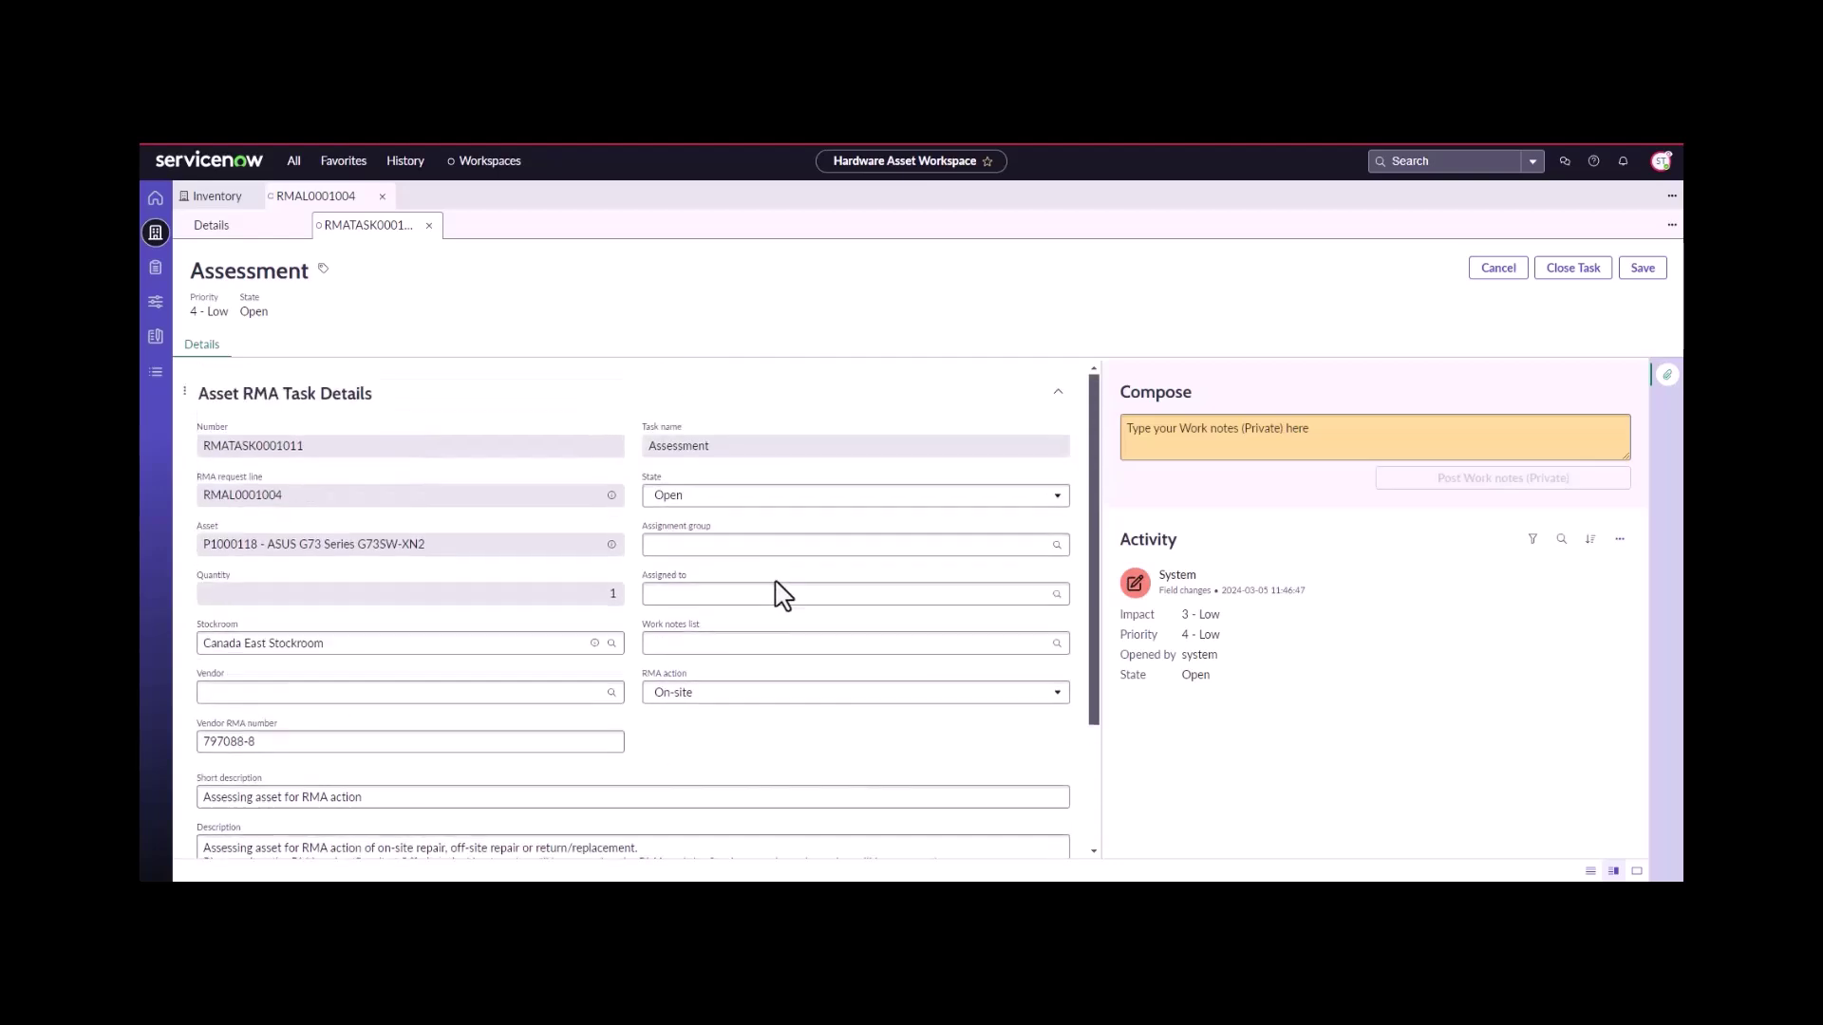
click(1566, 275)
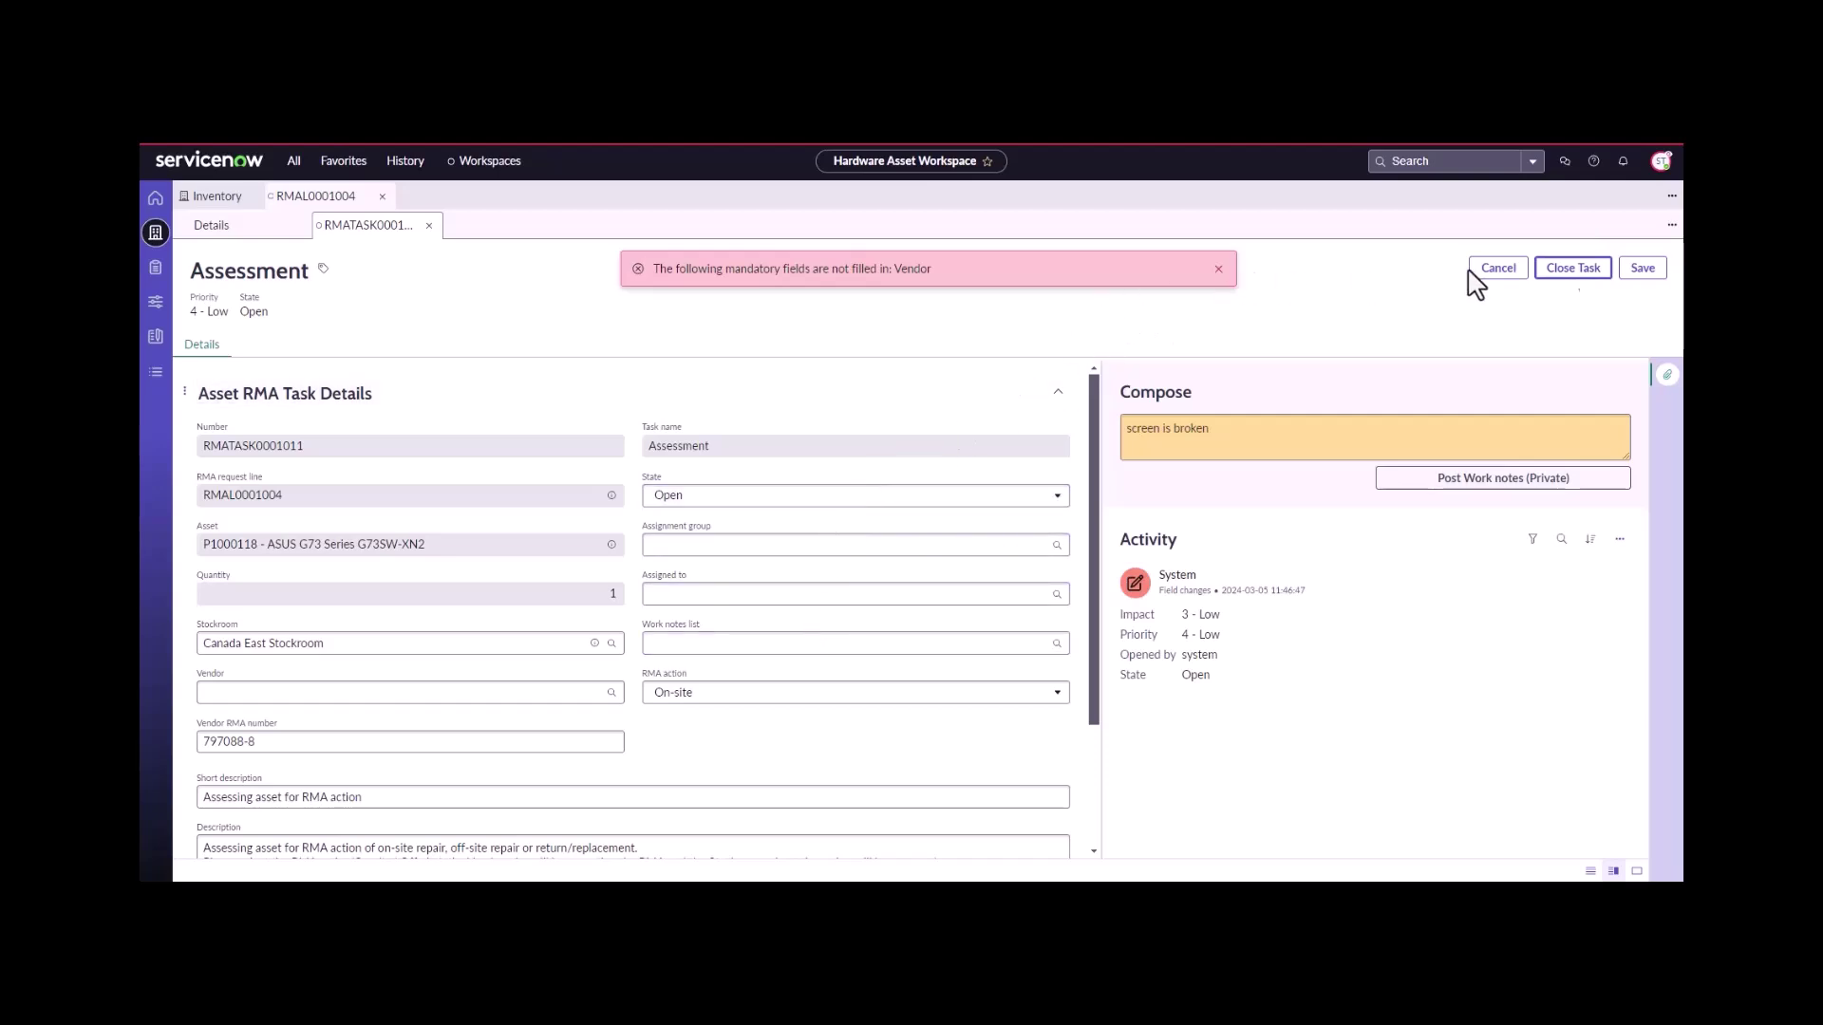
- Pick Asus as the task's vendor after filtering vendor names for 'asus'
click(612, 694)
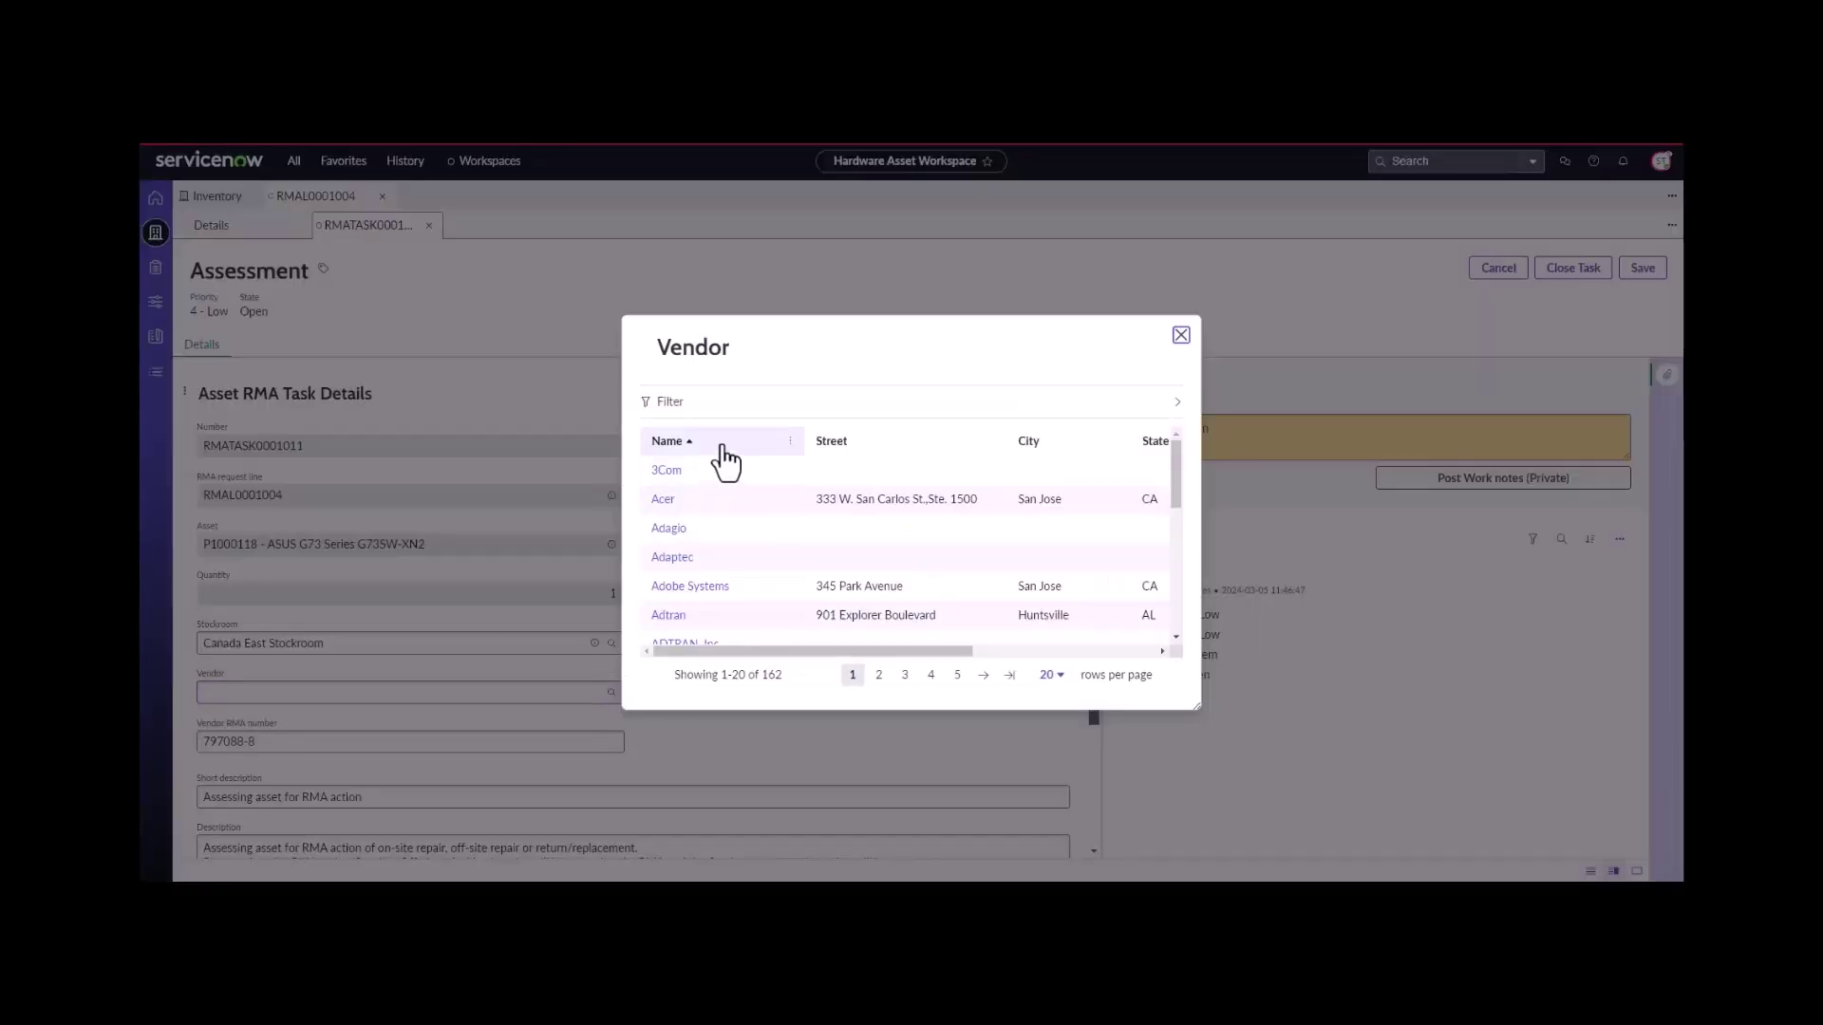
click(787, 442)
click(689, 561)
text(asus)
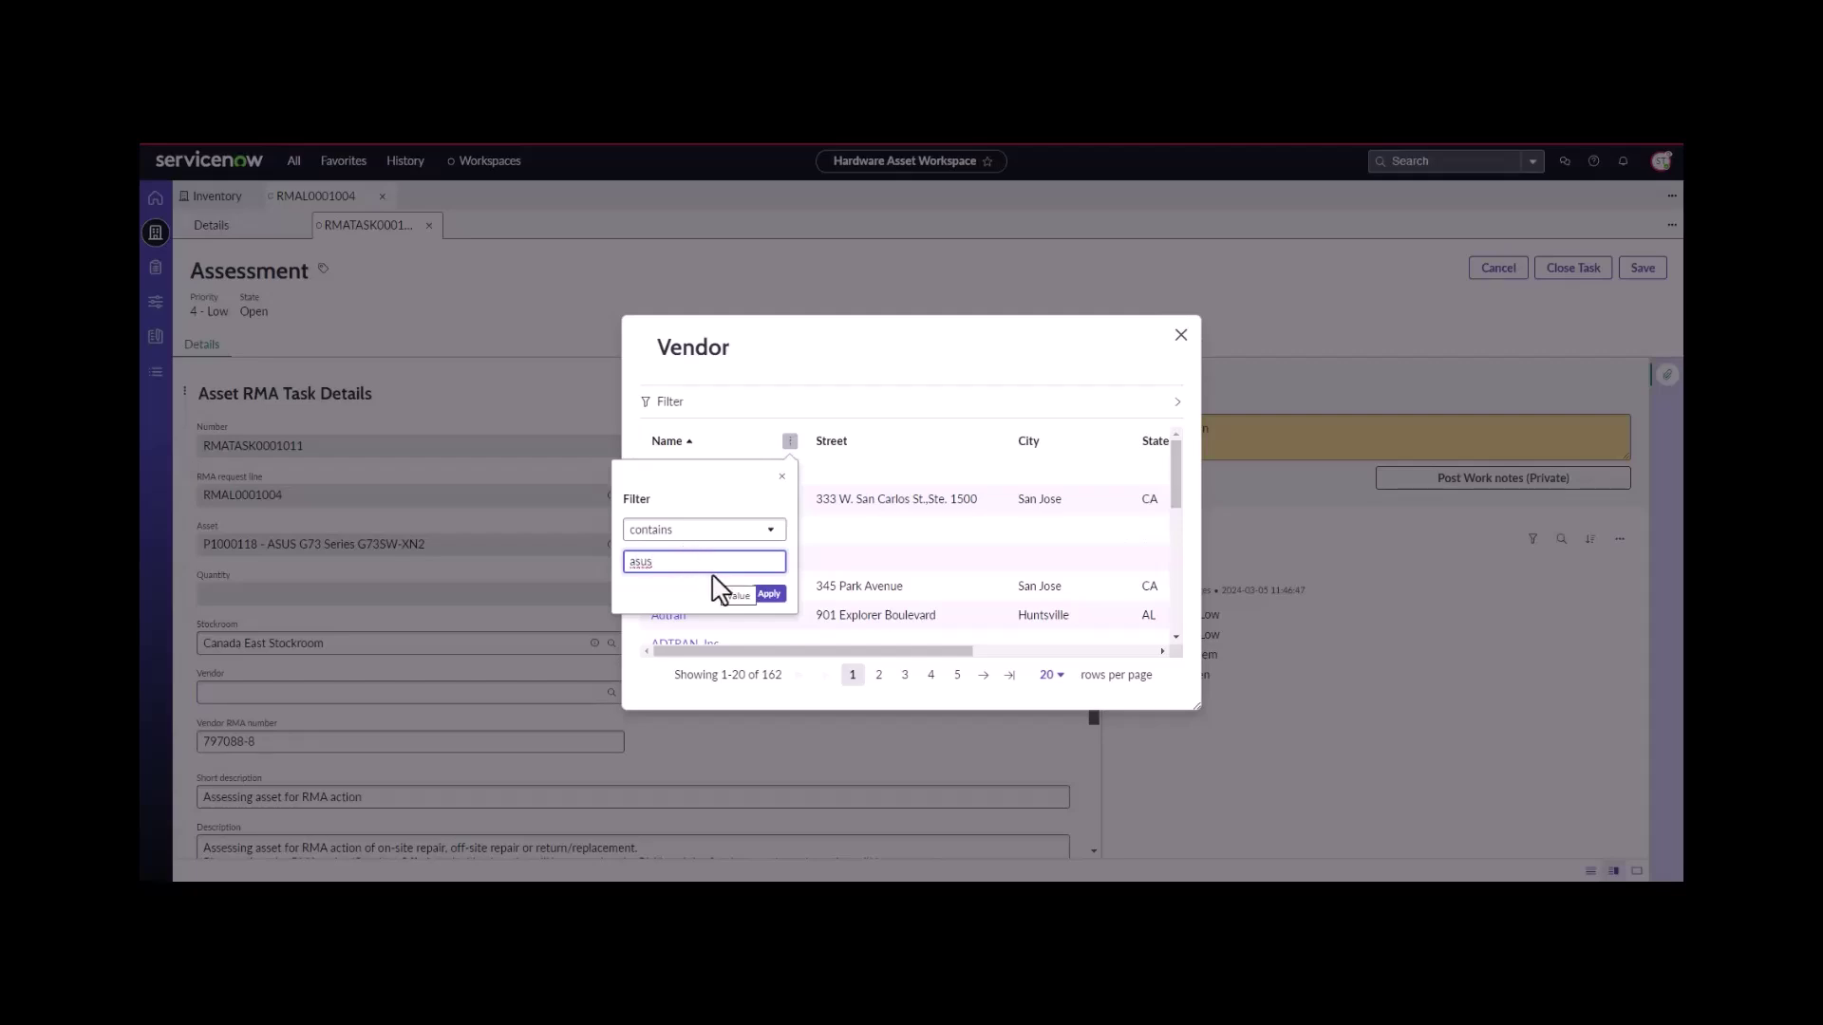
click(769, 596)
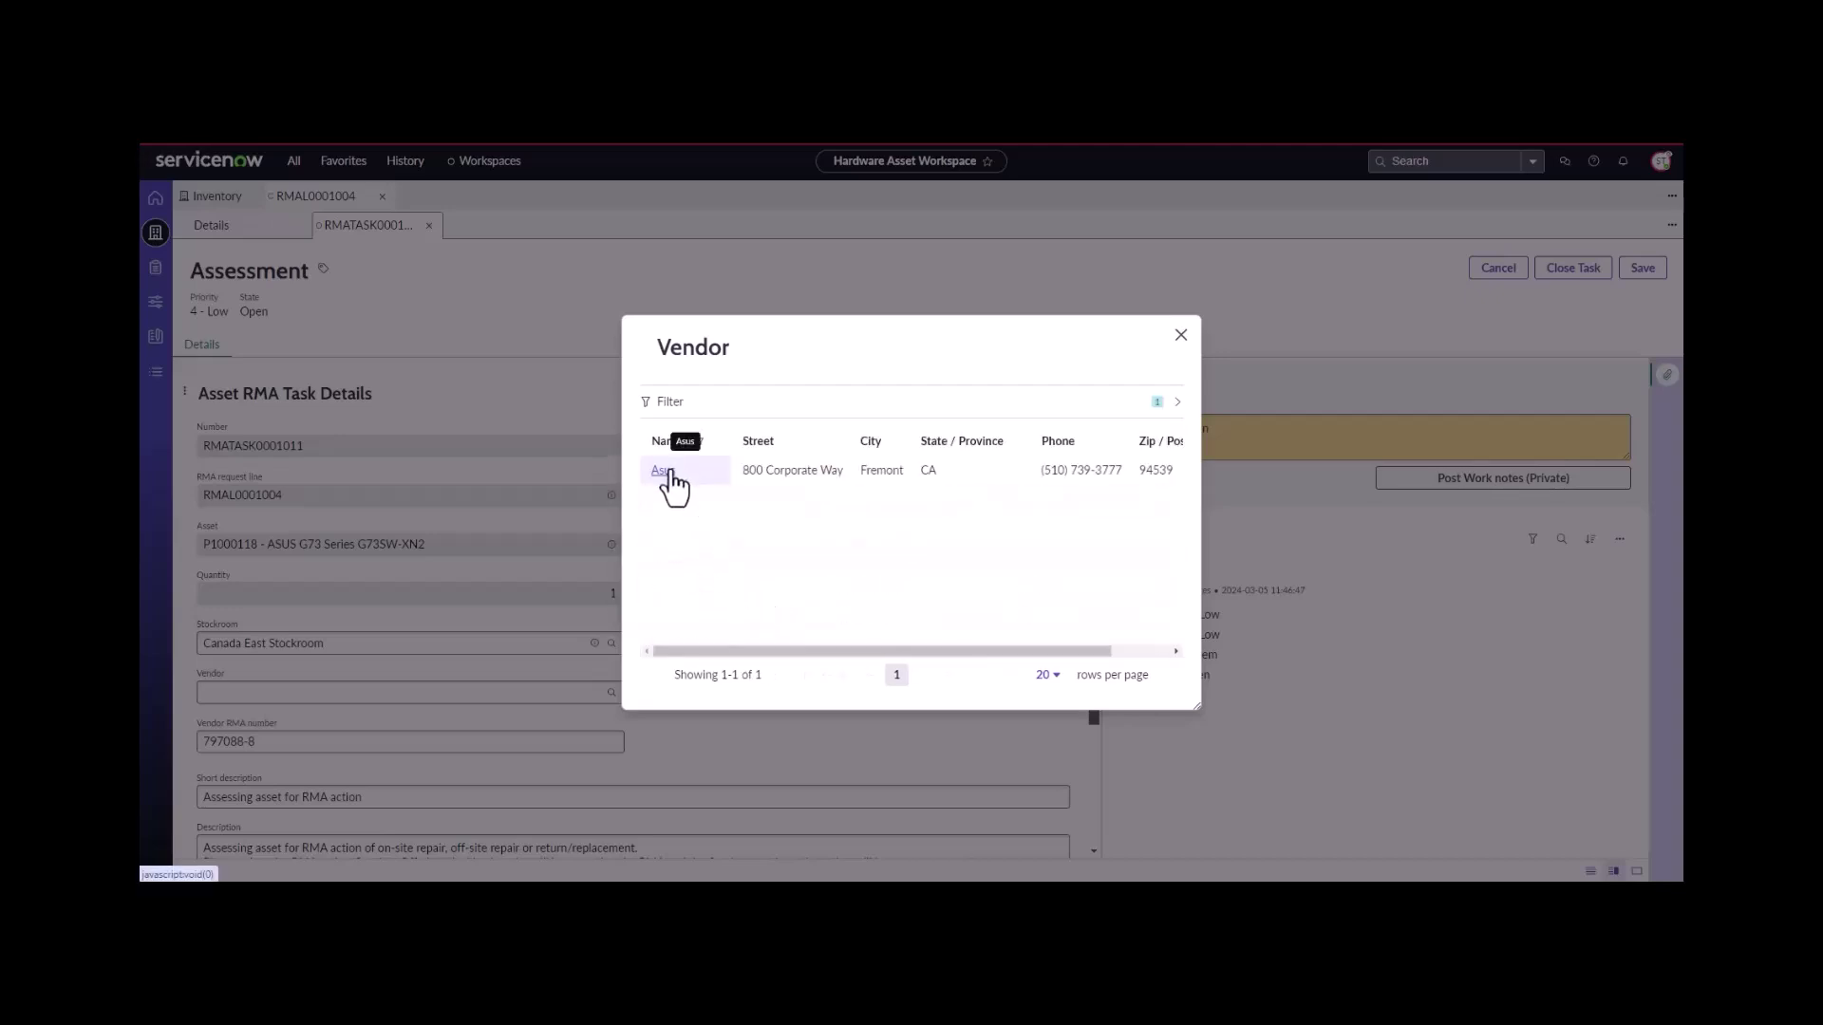
click(661, 470)
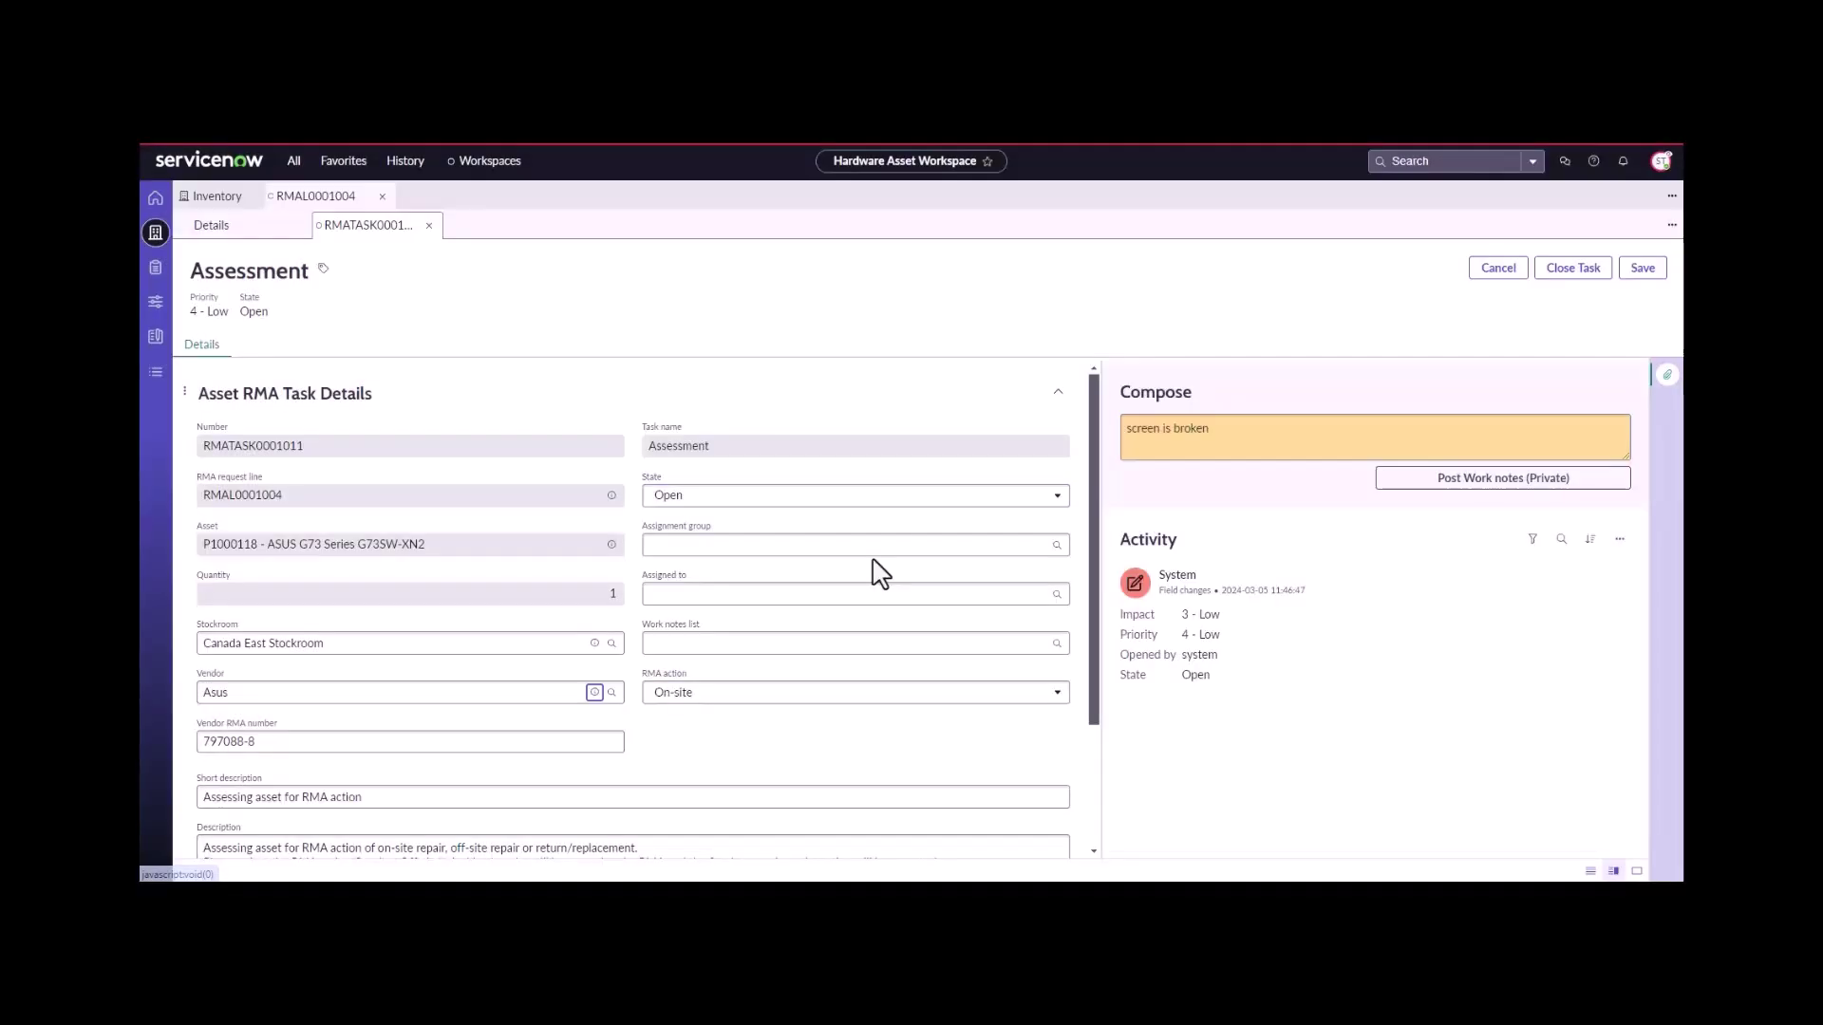
- Close the Assessment task as Closed Complete and return to RMAL0001004's task list
click(1578, 272)
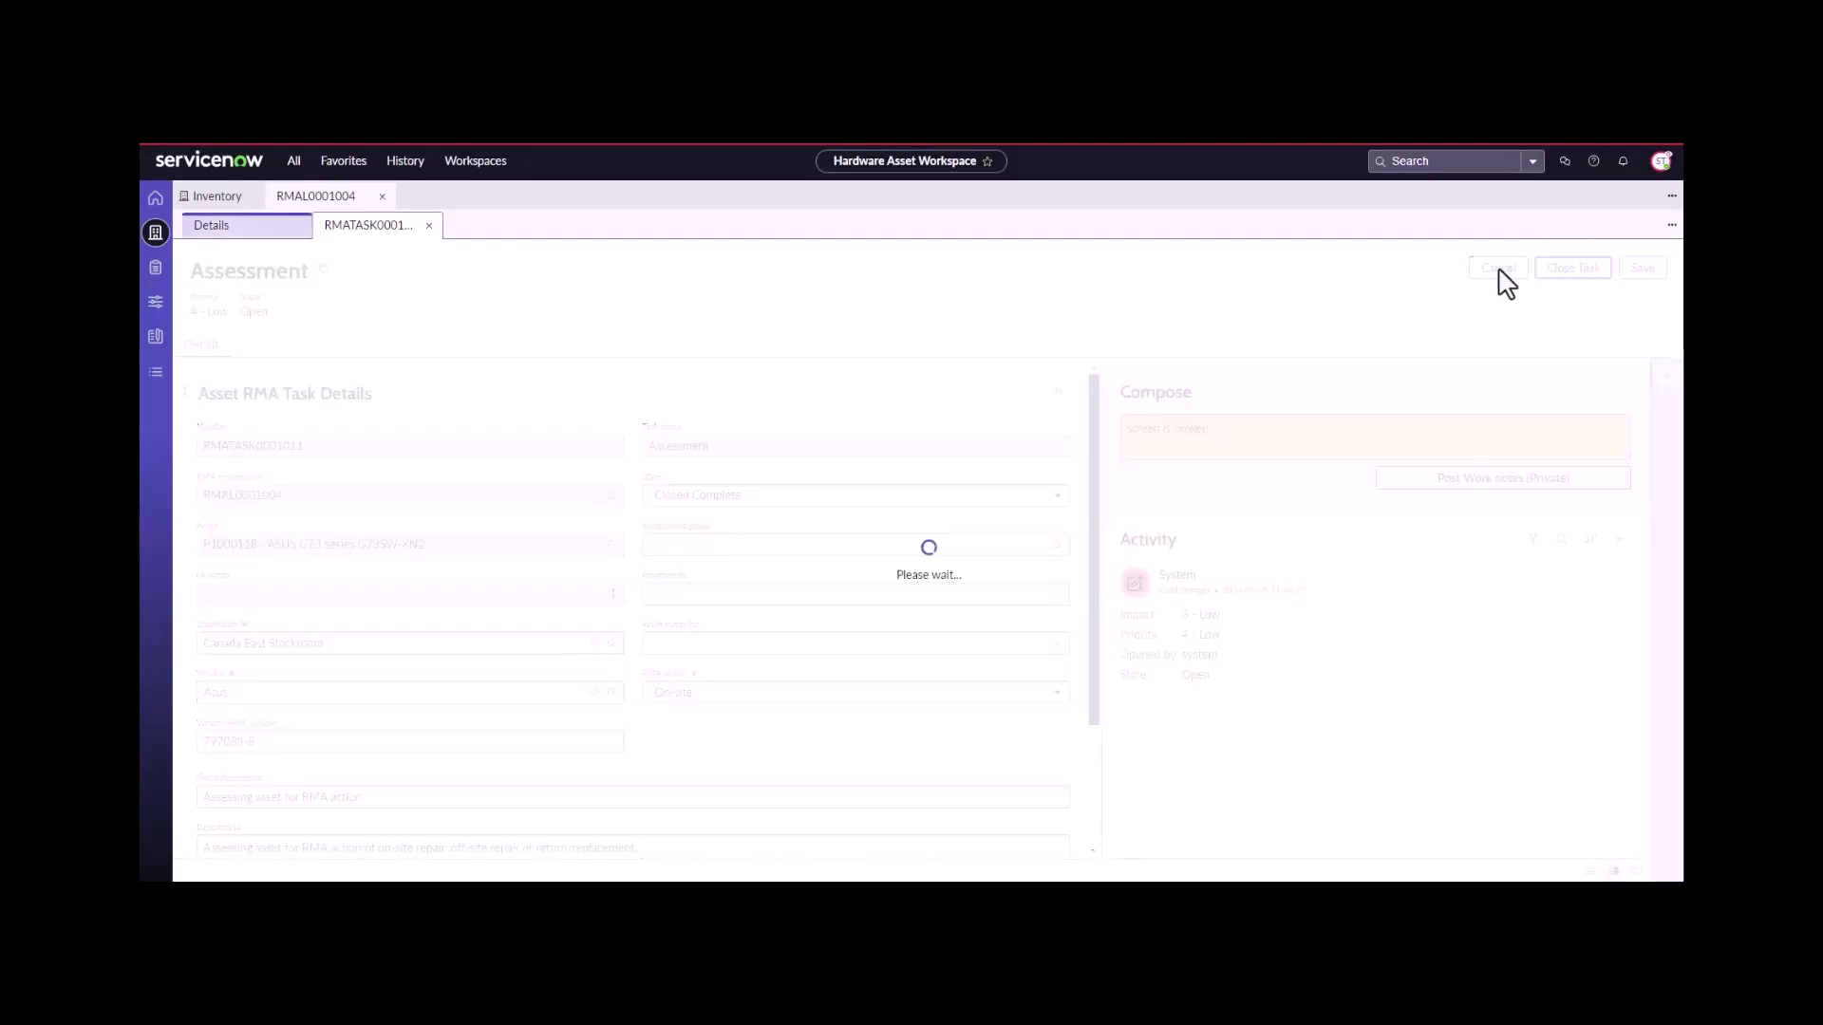
click(432, 227)
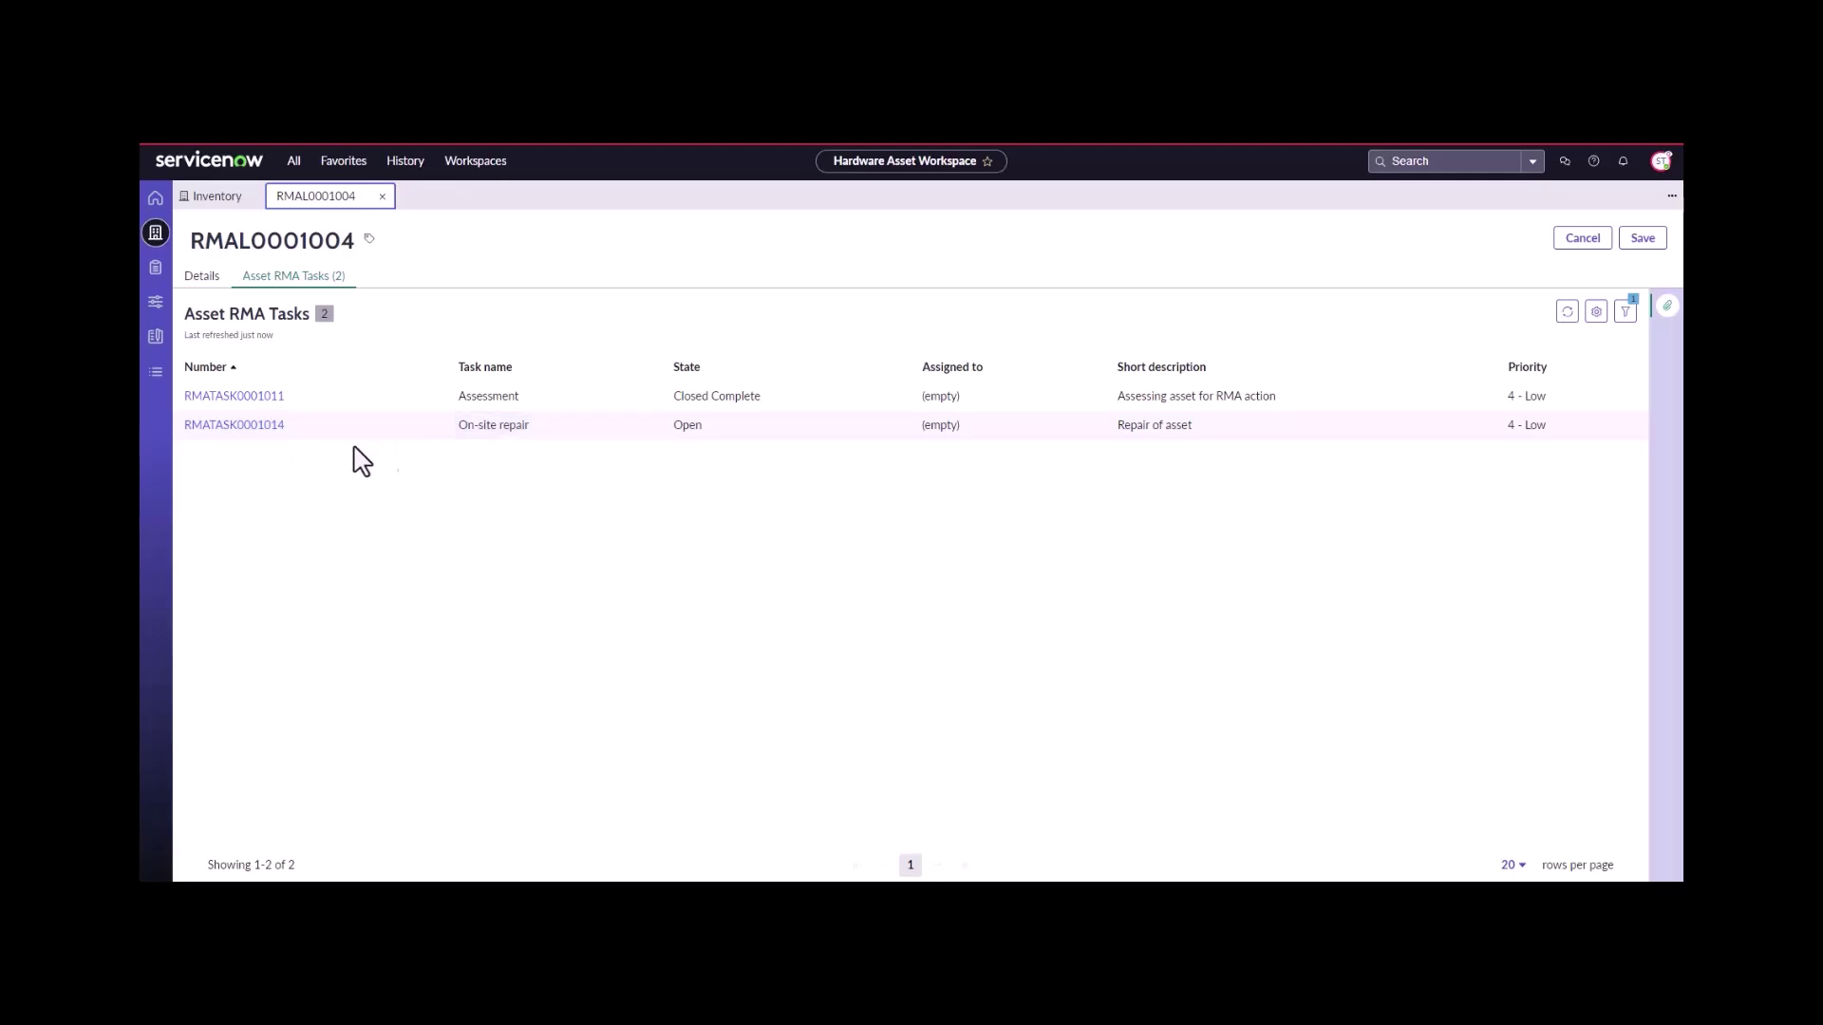
- Close On-site repair task RMATASK0001014 with work note 'repaired asset' and repair confirmation Yes
click(276, 432)
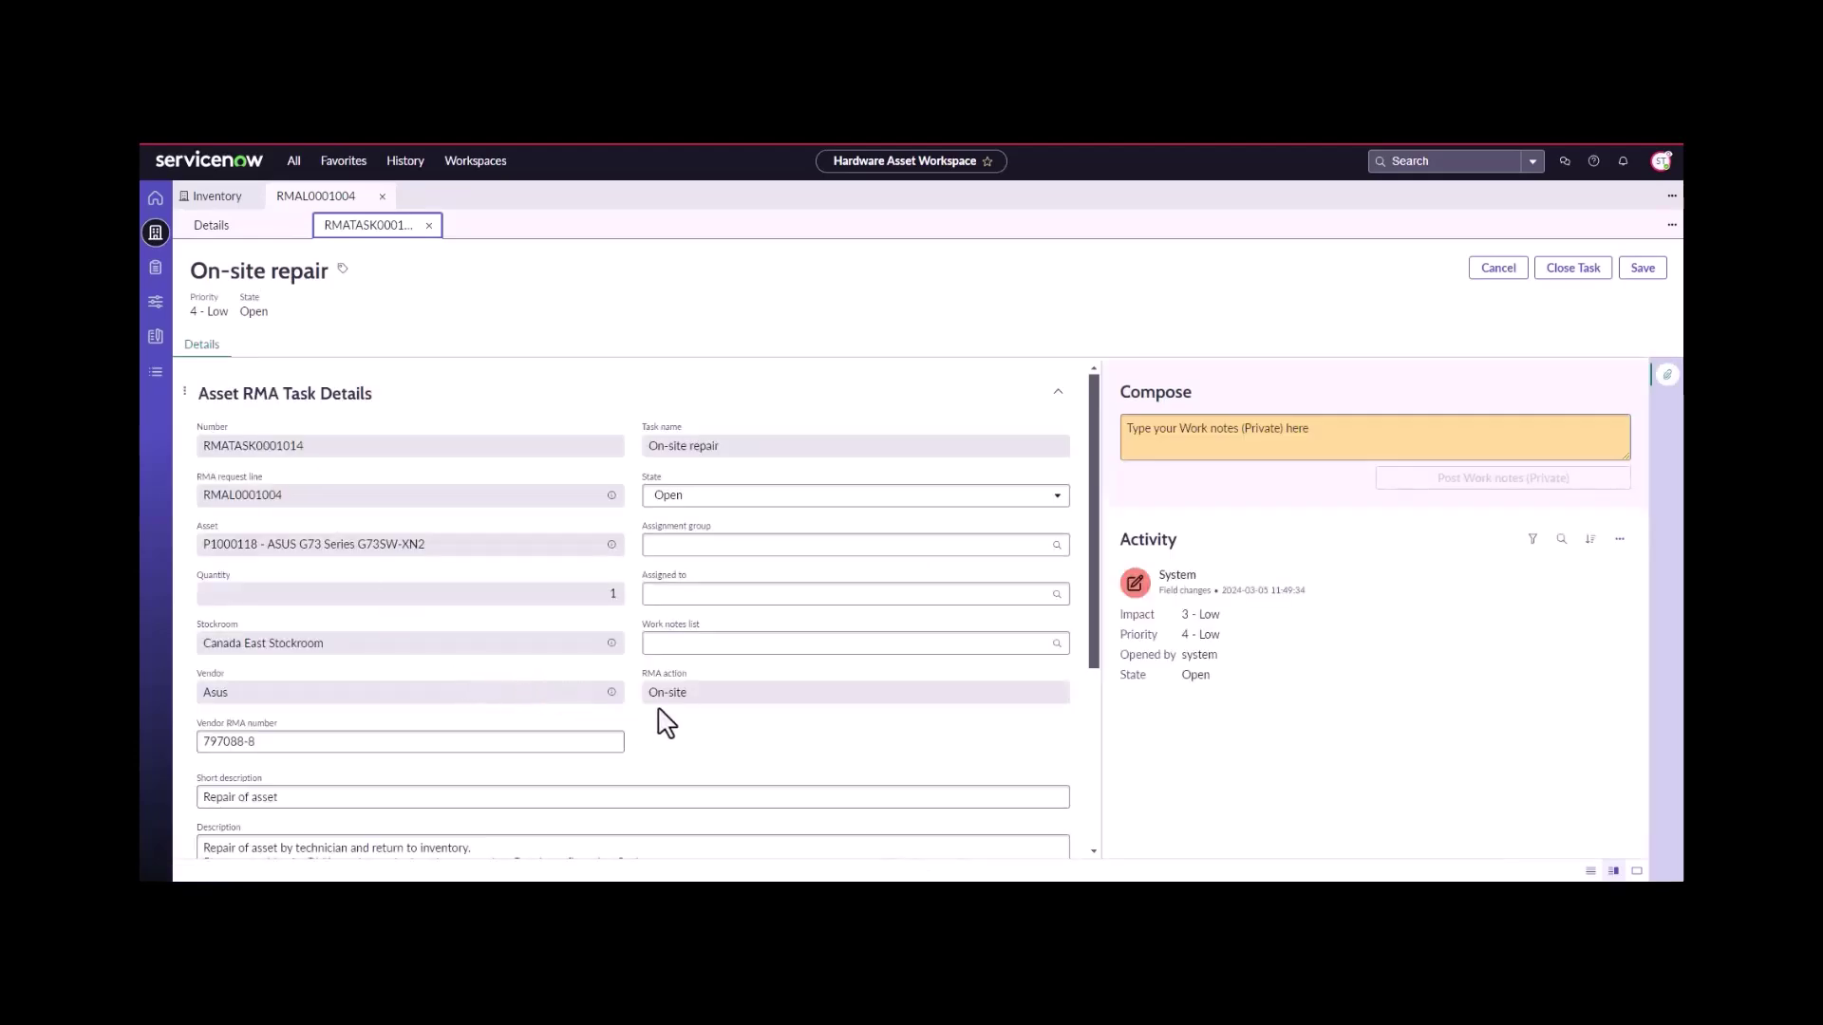
scroll(667, 723, down, 3)
click(583, 768)
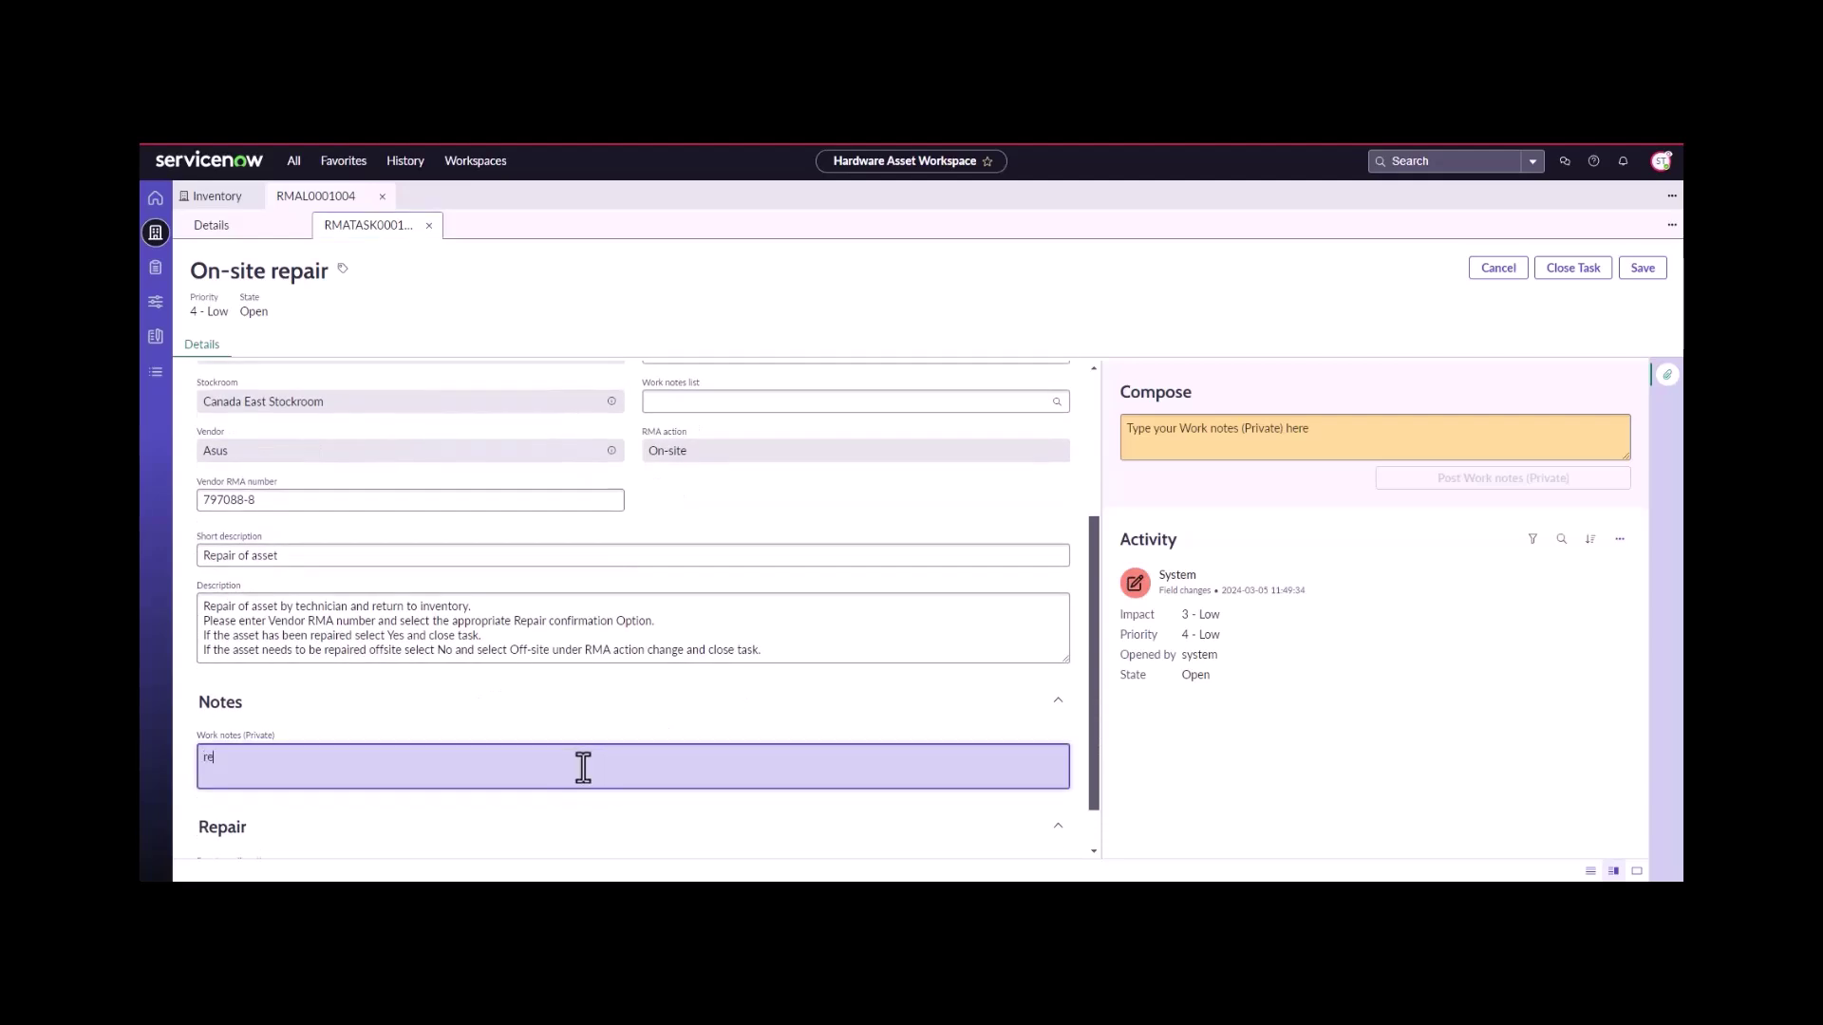
text(repaired asset)
scroll(455, 722, down, 1)
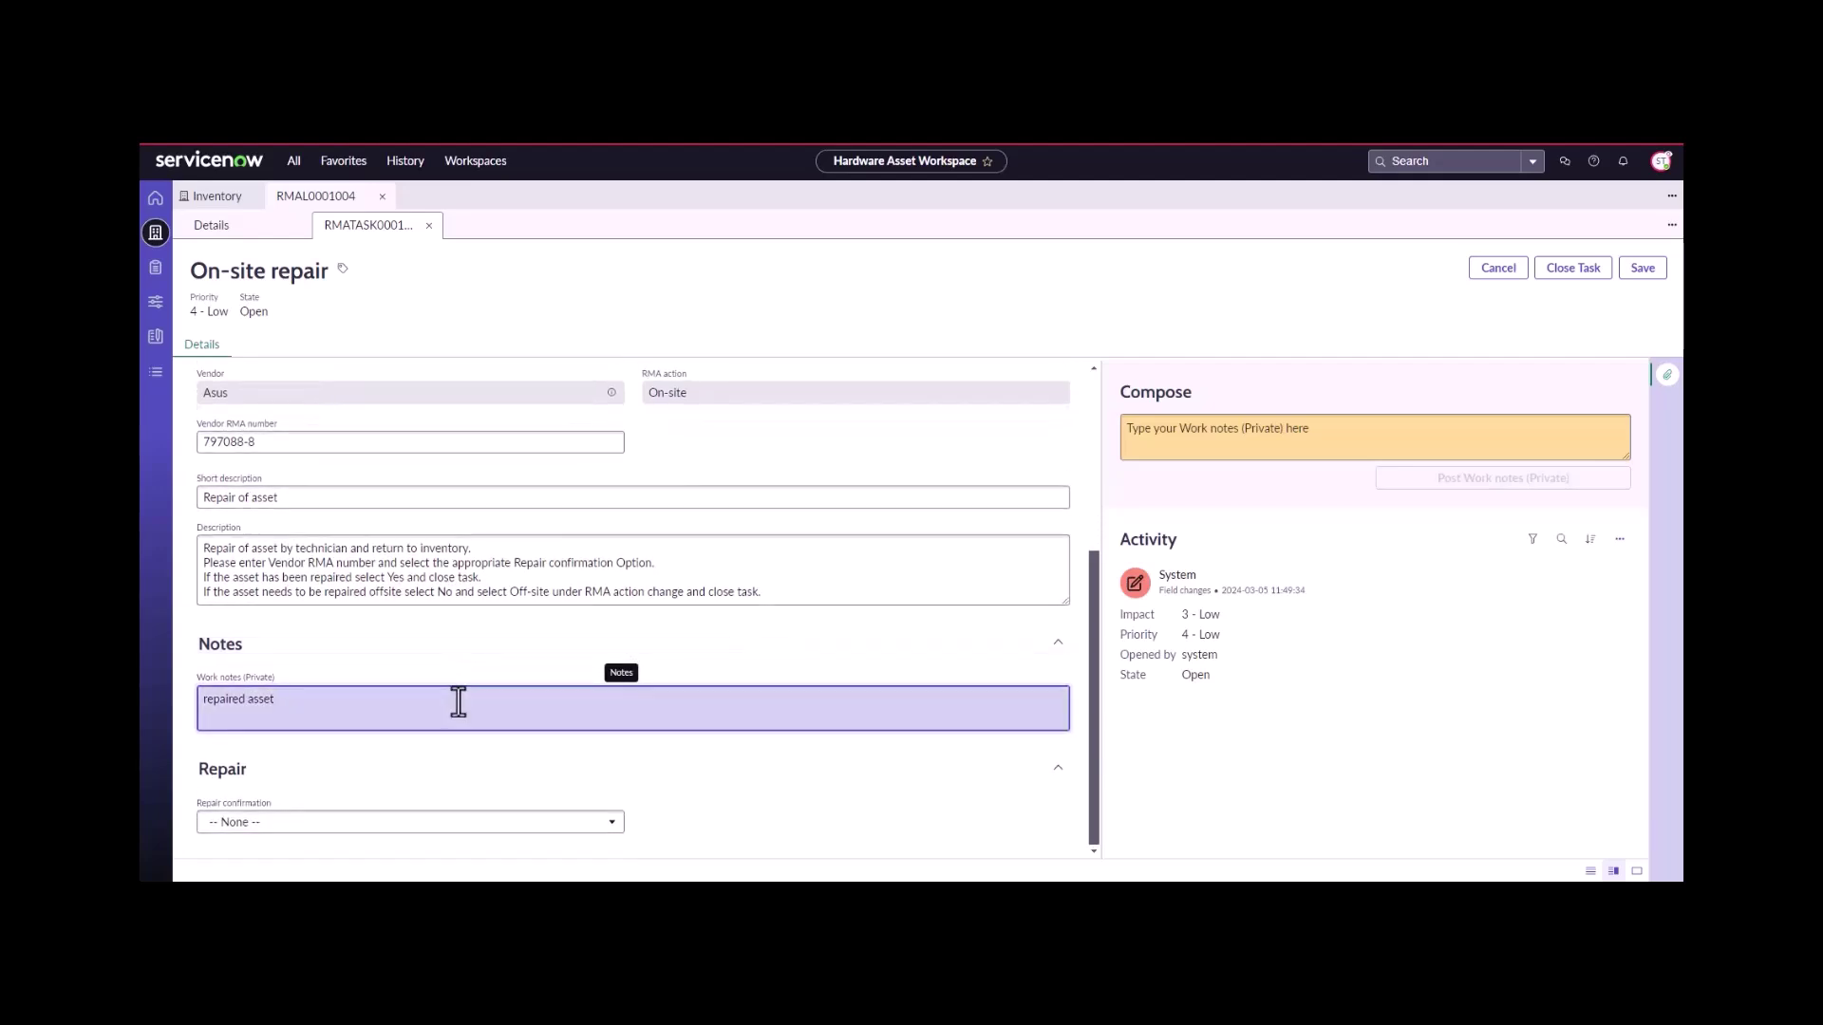
click(252, 829)
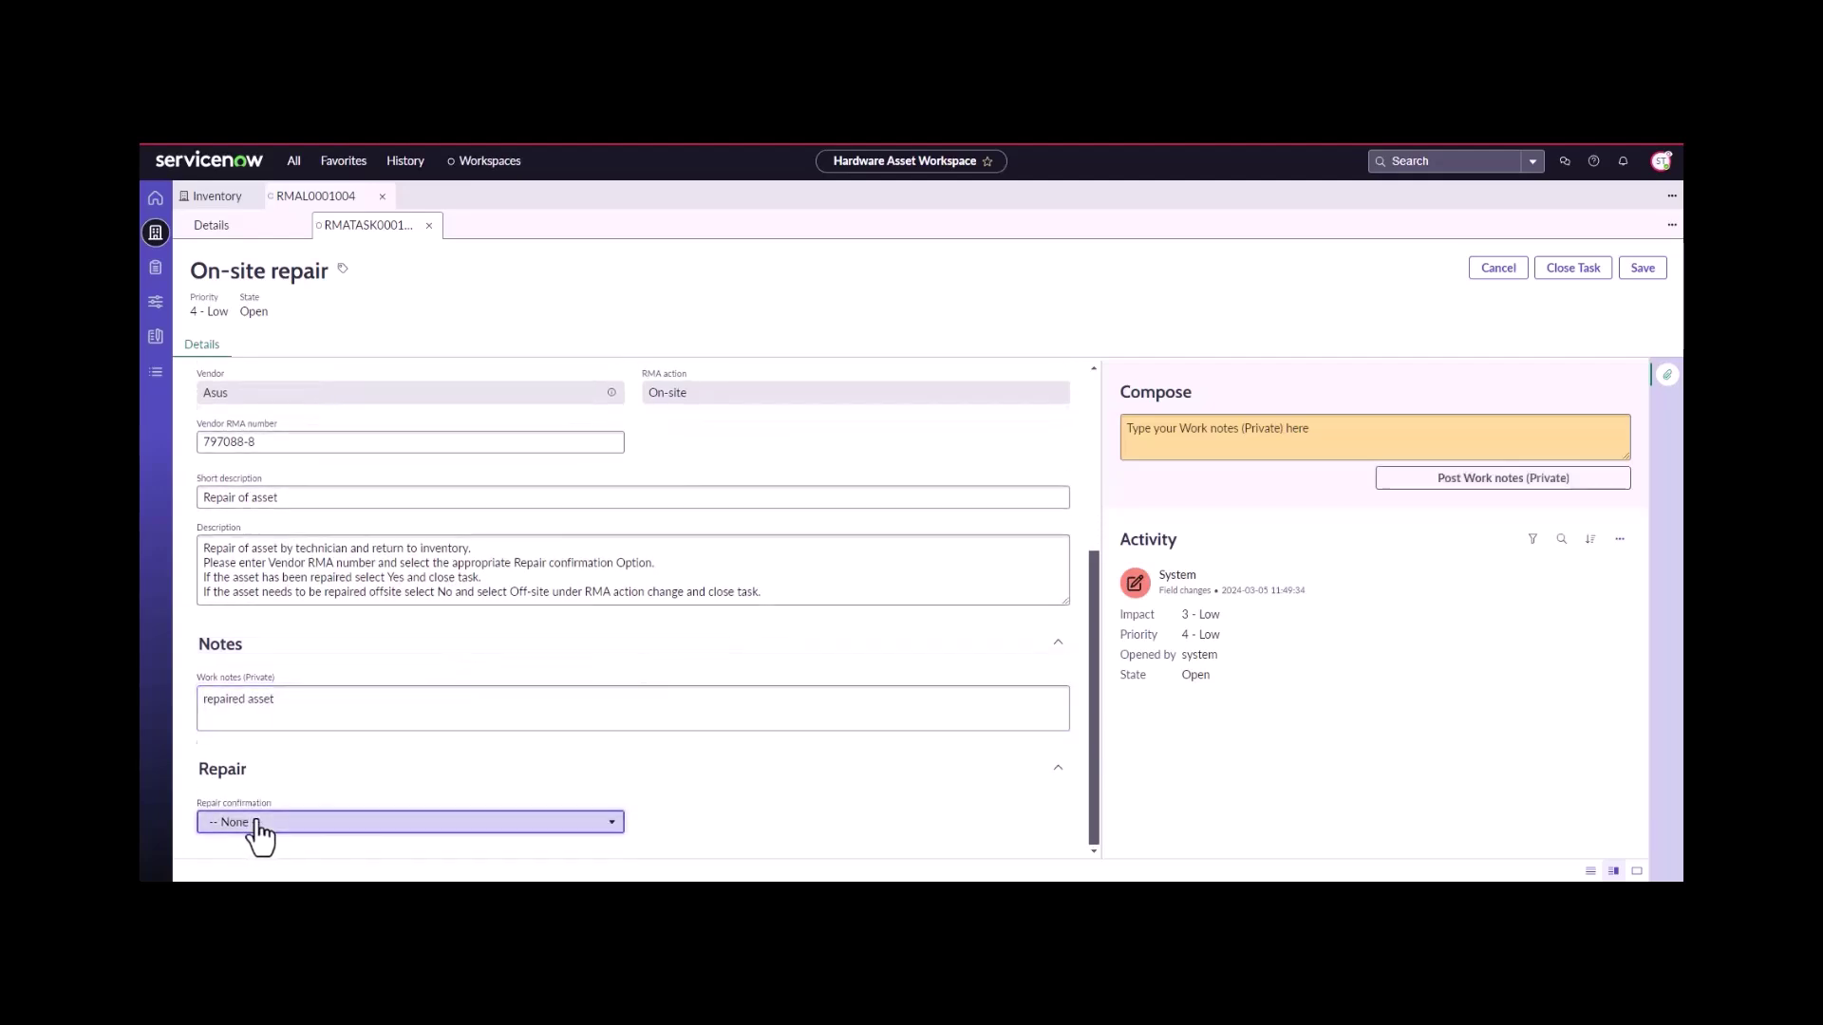
click(267, 781)
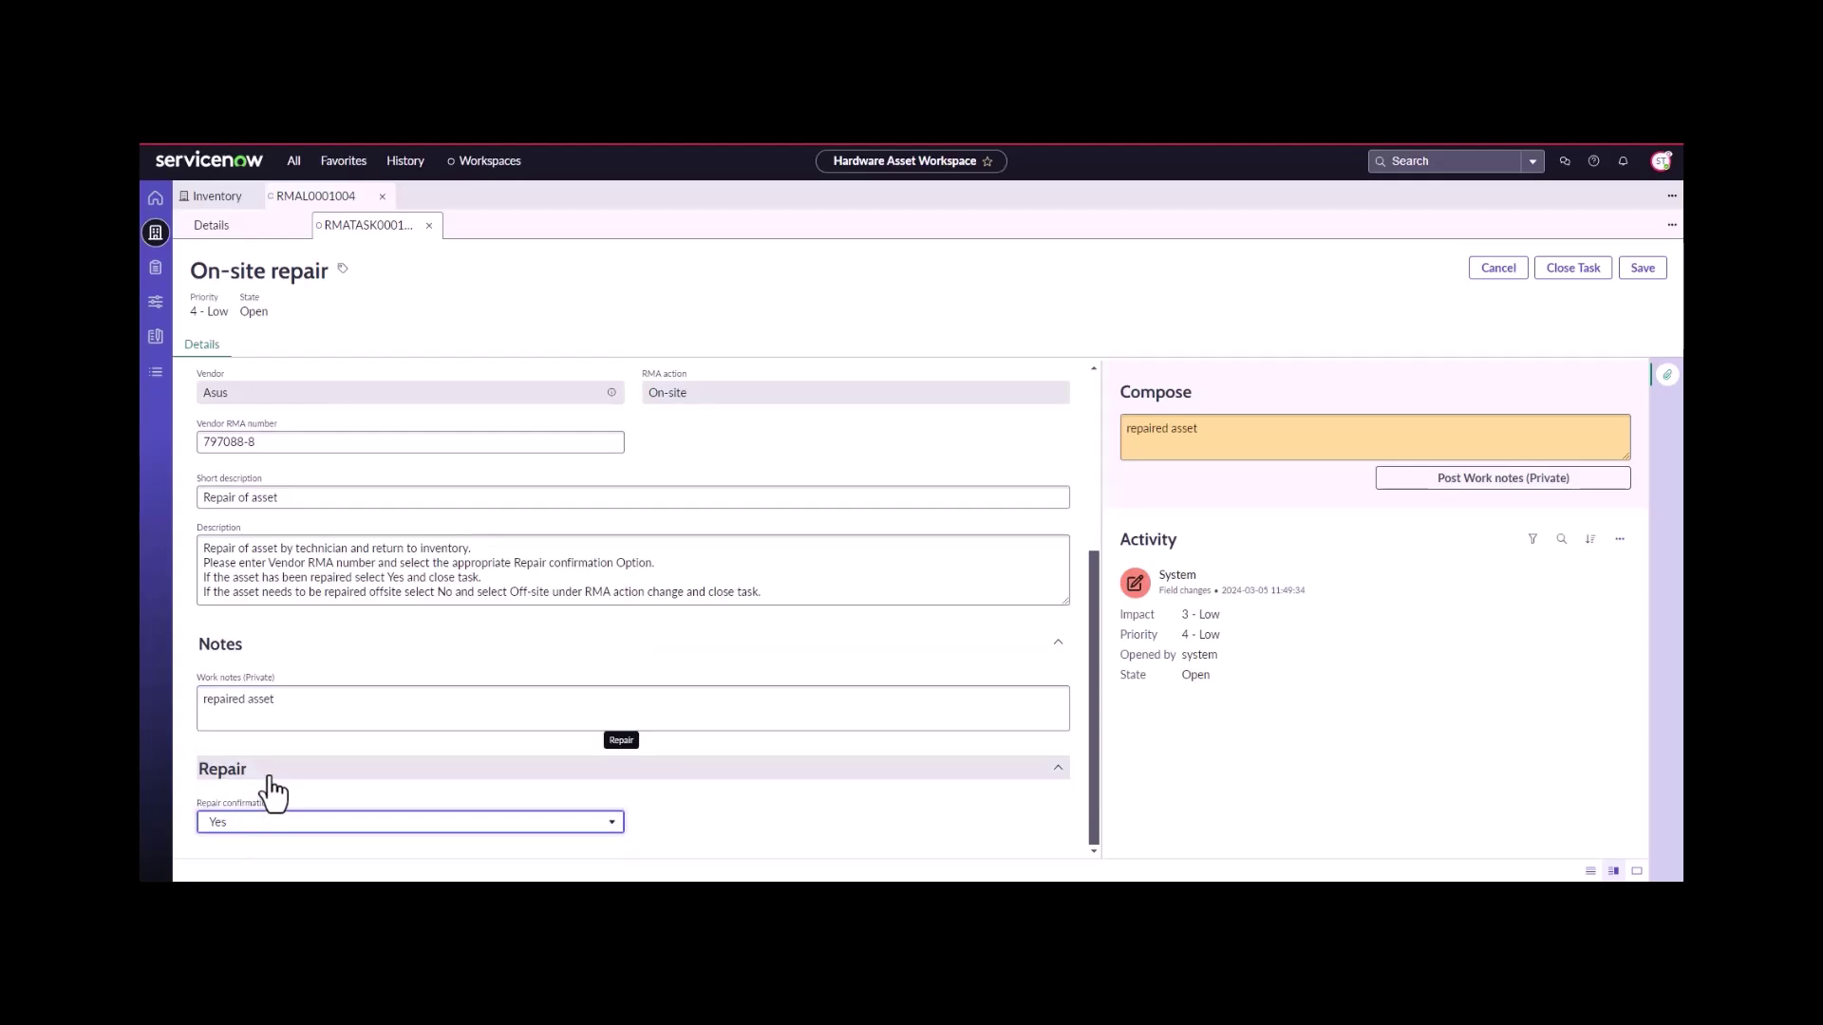
click(1554, 278)
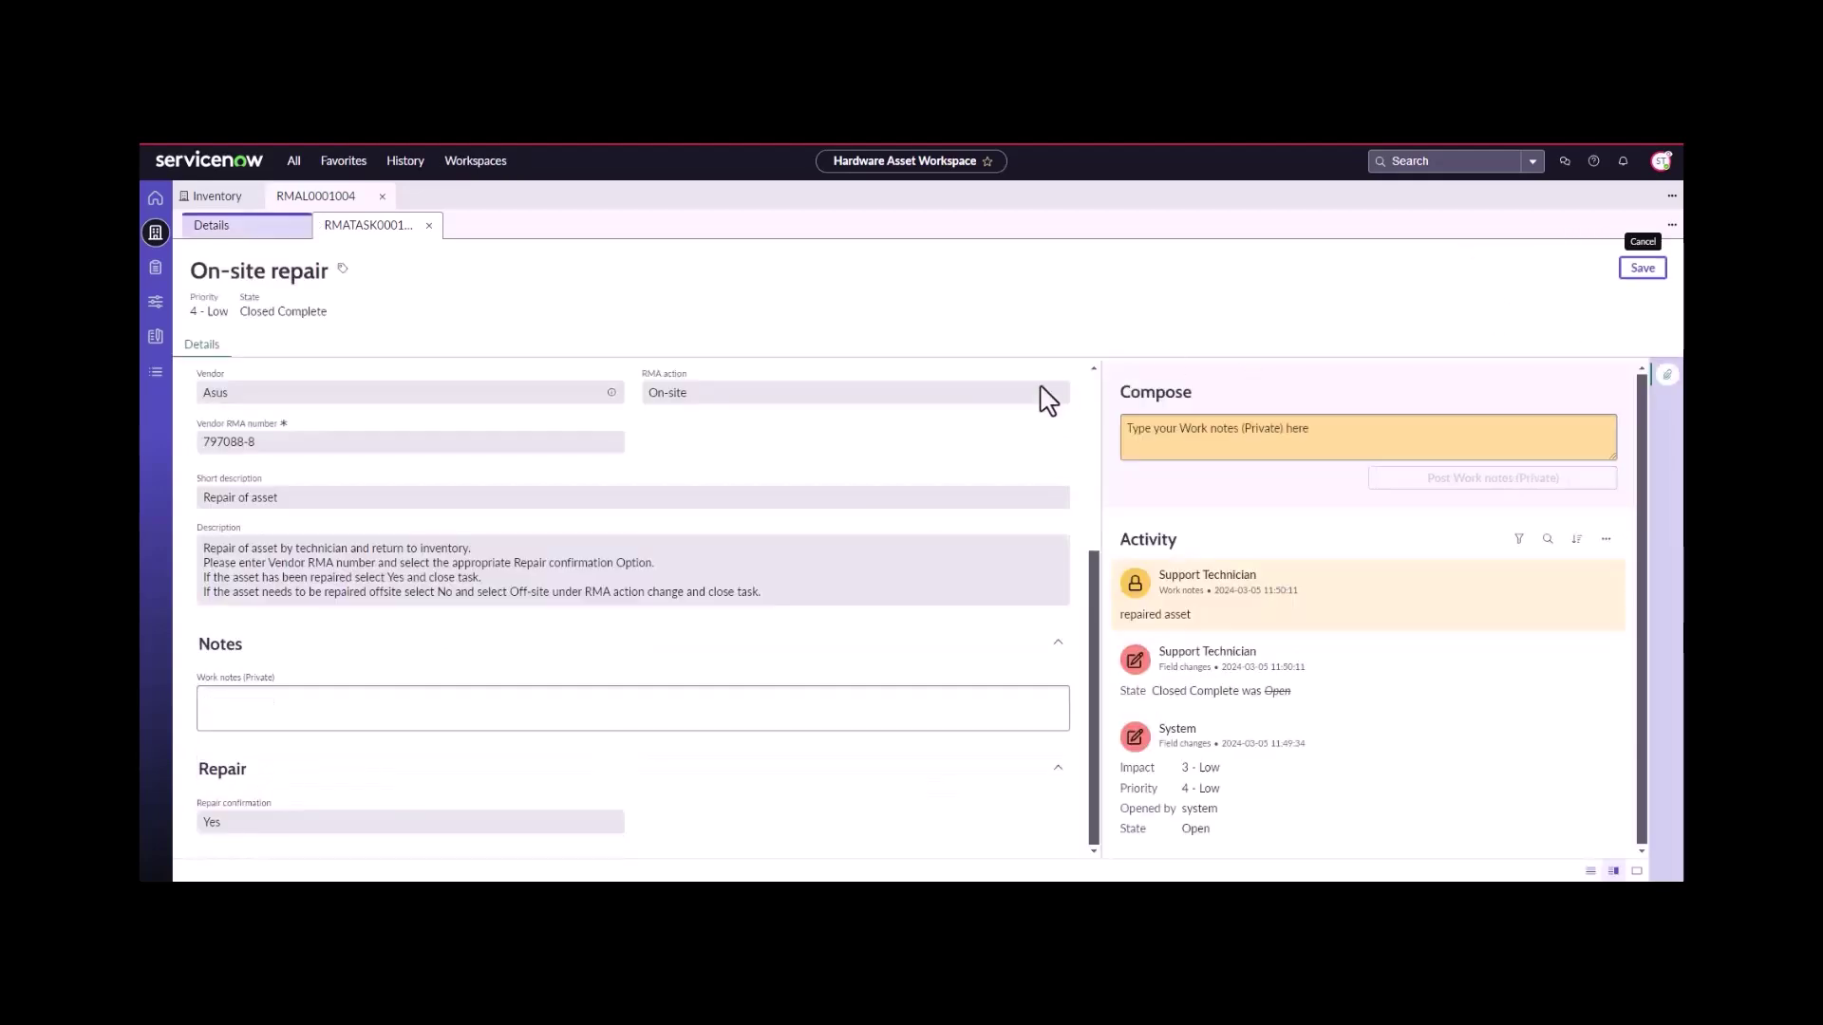
- Close the repair task, check RMAL0001004's stage in Details, then close RMAL0001004
click(429, 226)
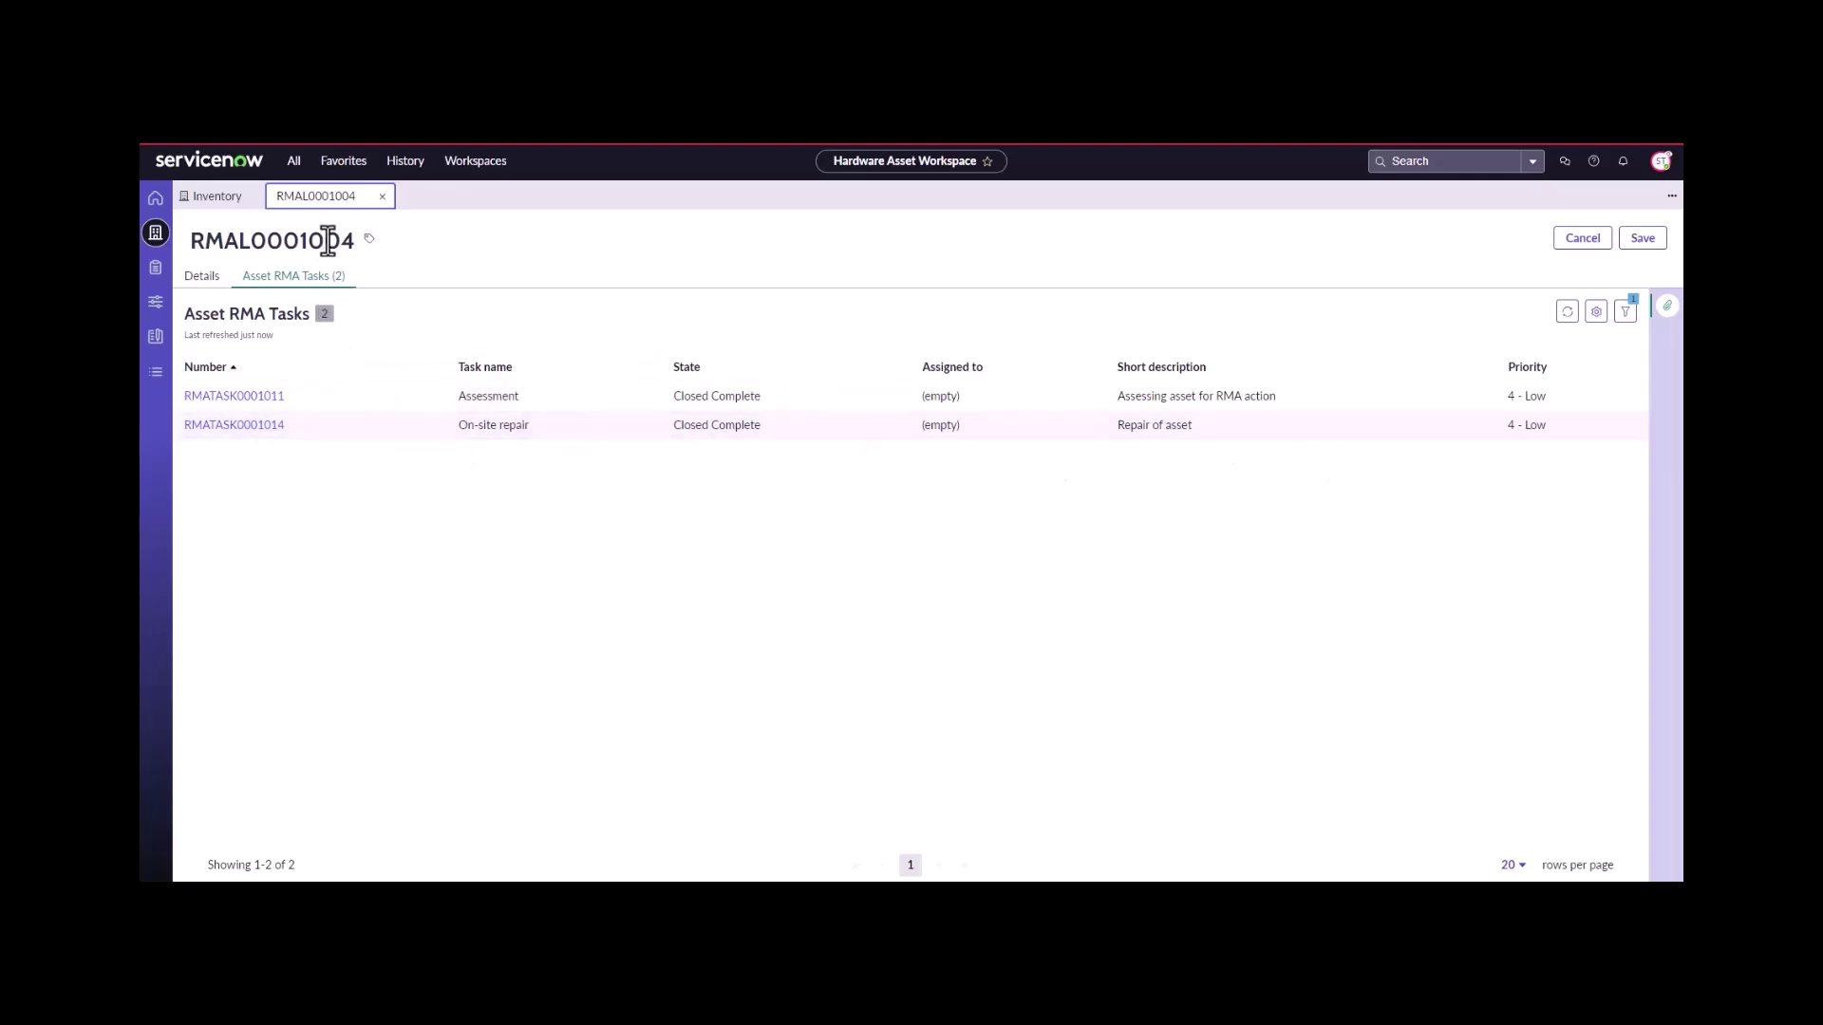
click(202, 278)
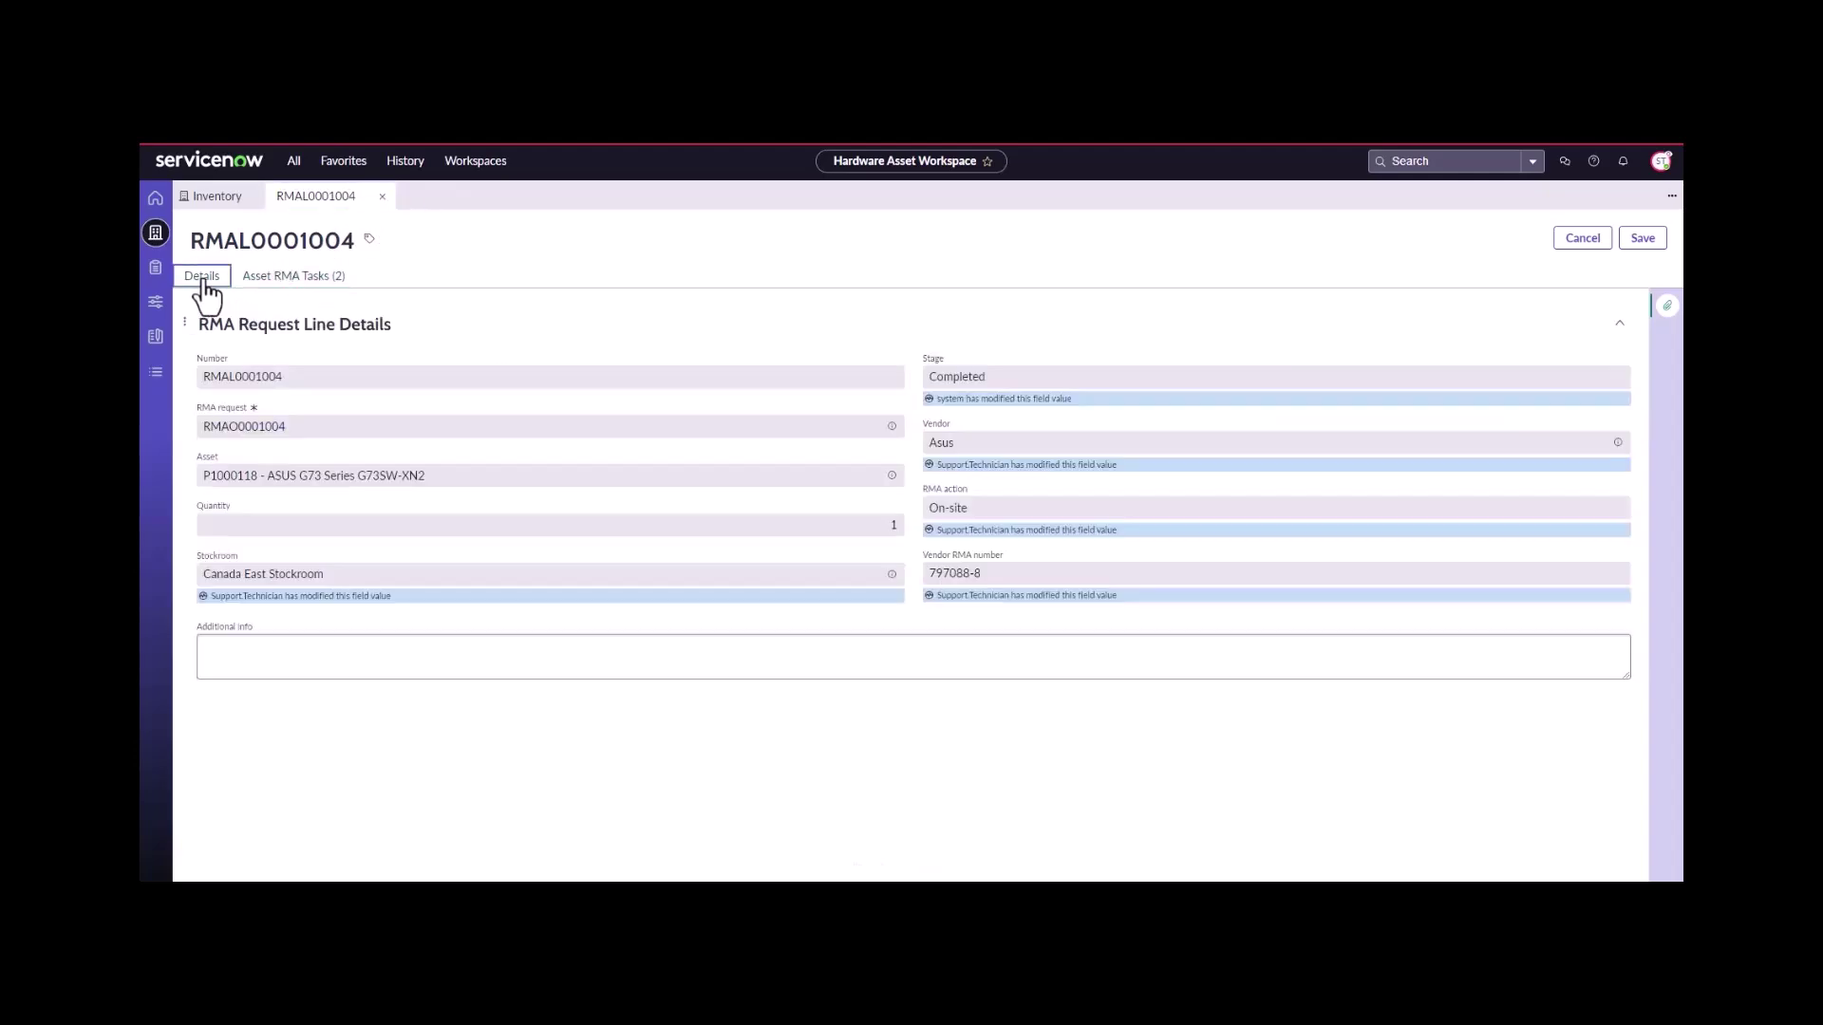
click(377, 197)
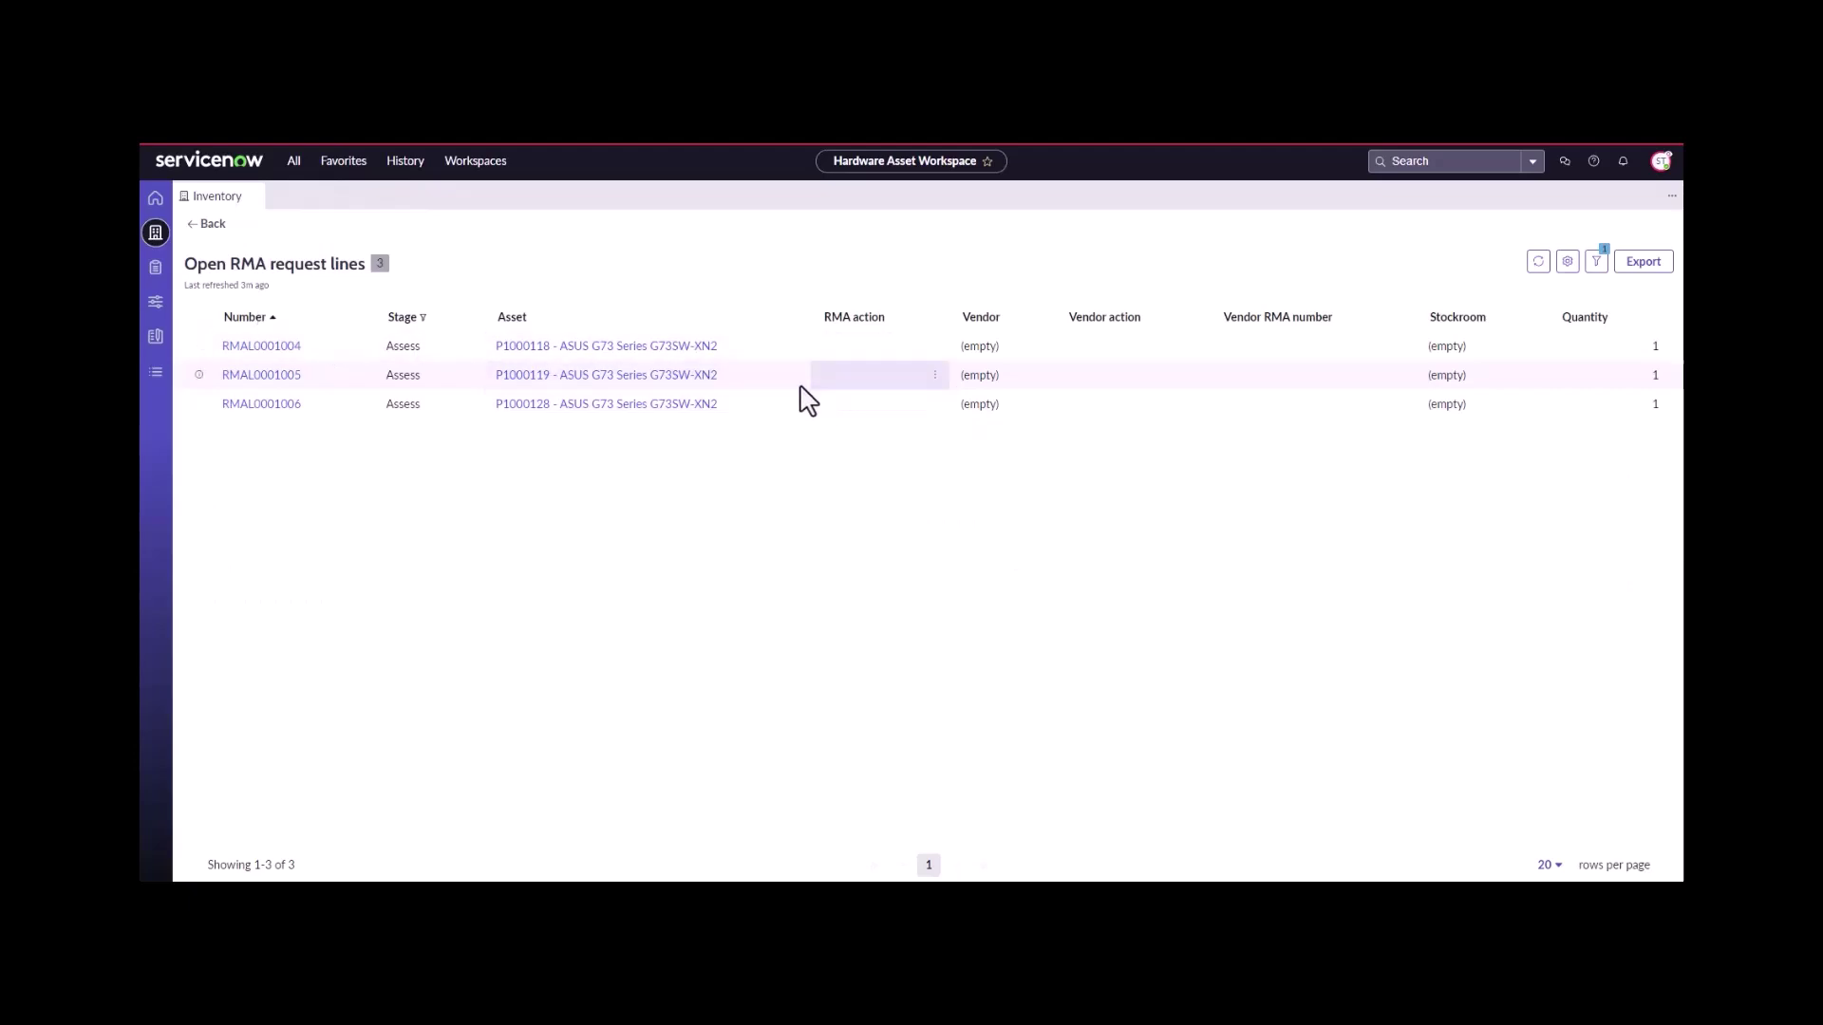
- Refresh the open request lines and view RMAL0001005's Asset RMA Tasks
click(1538, 266)
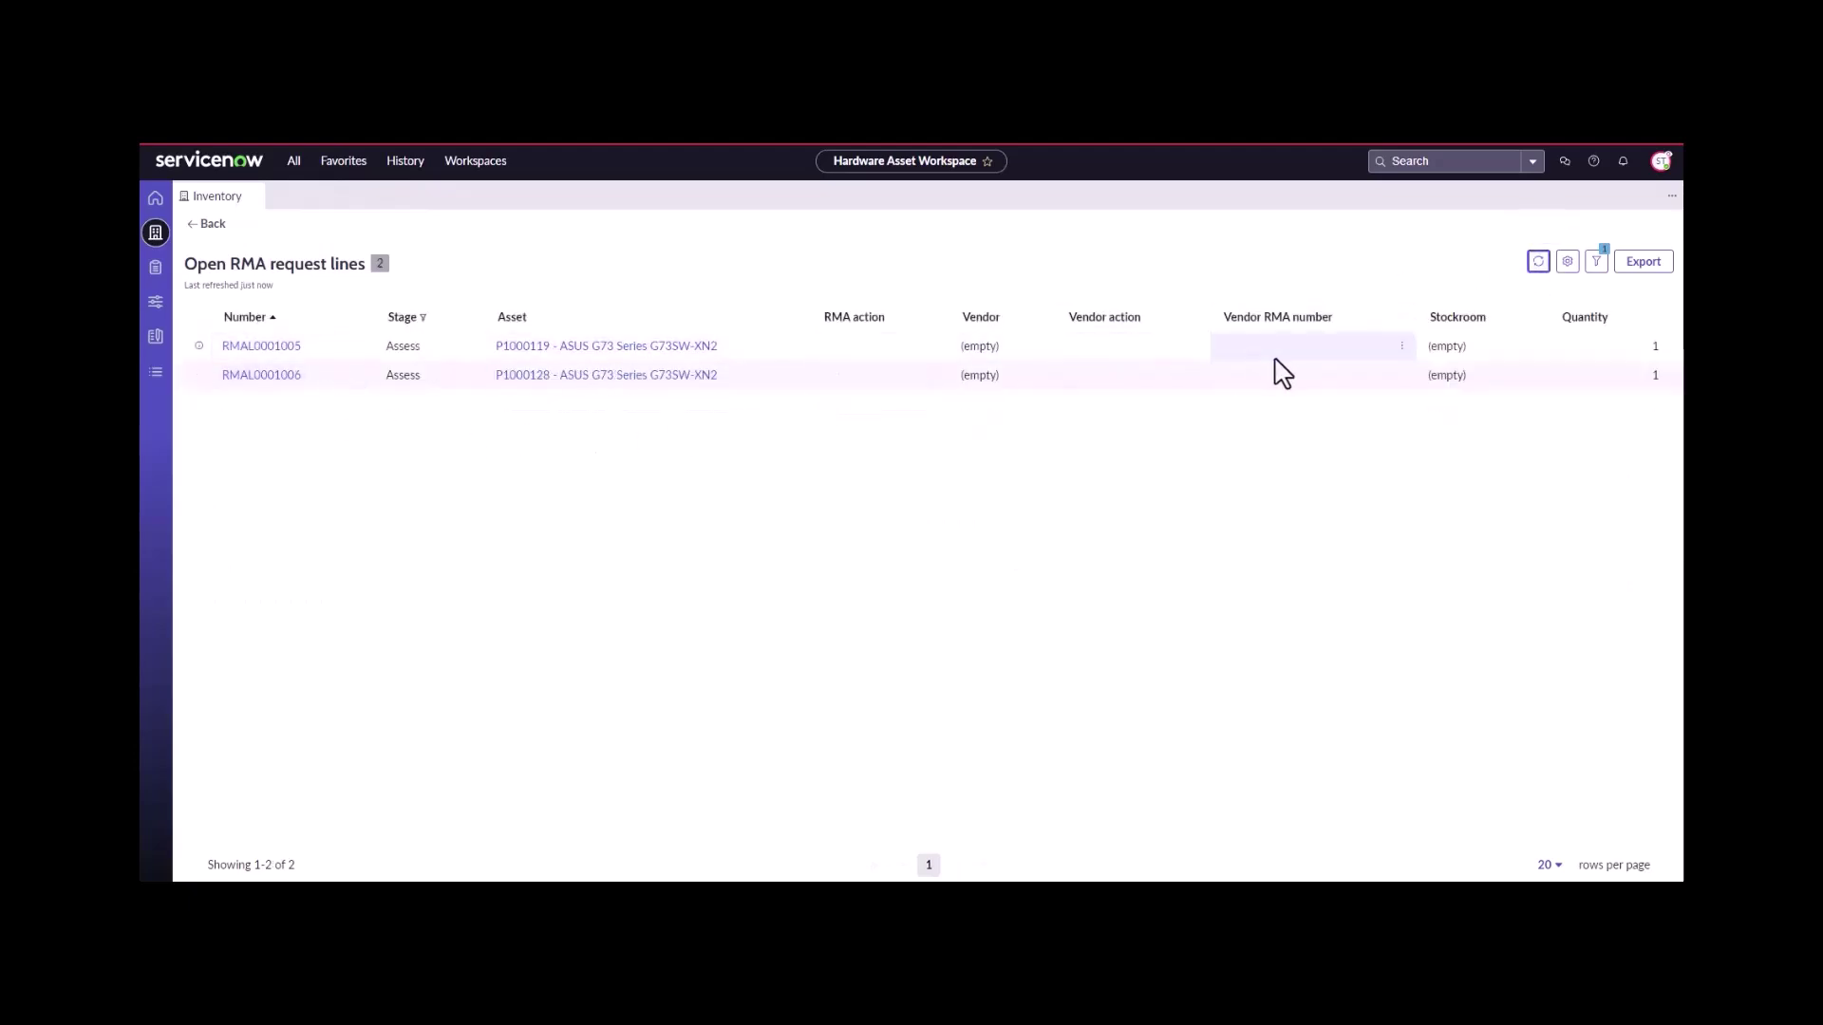
click(261, 347)
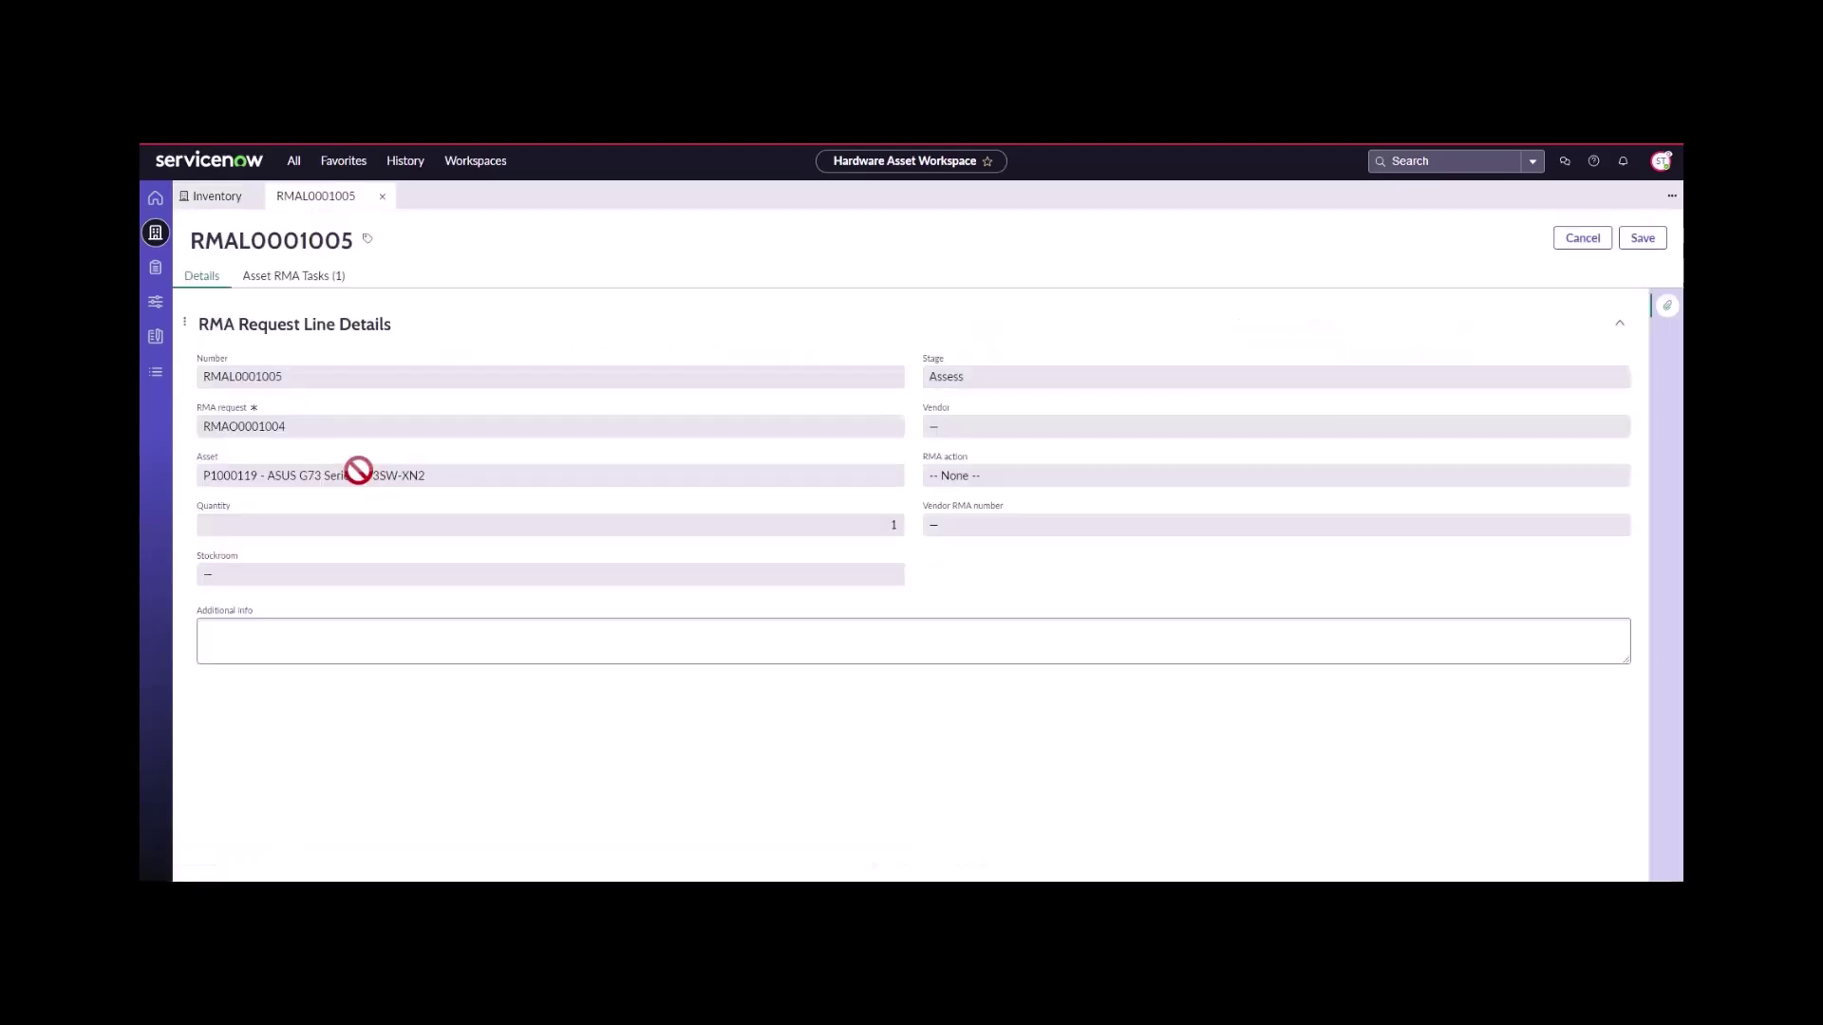
click(300, 278)
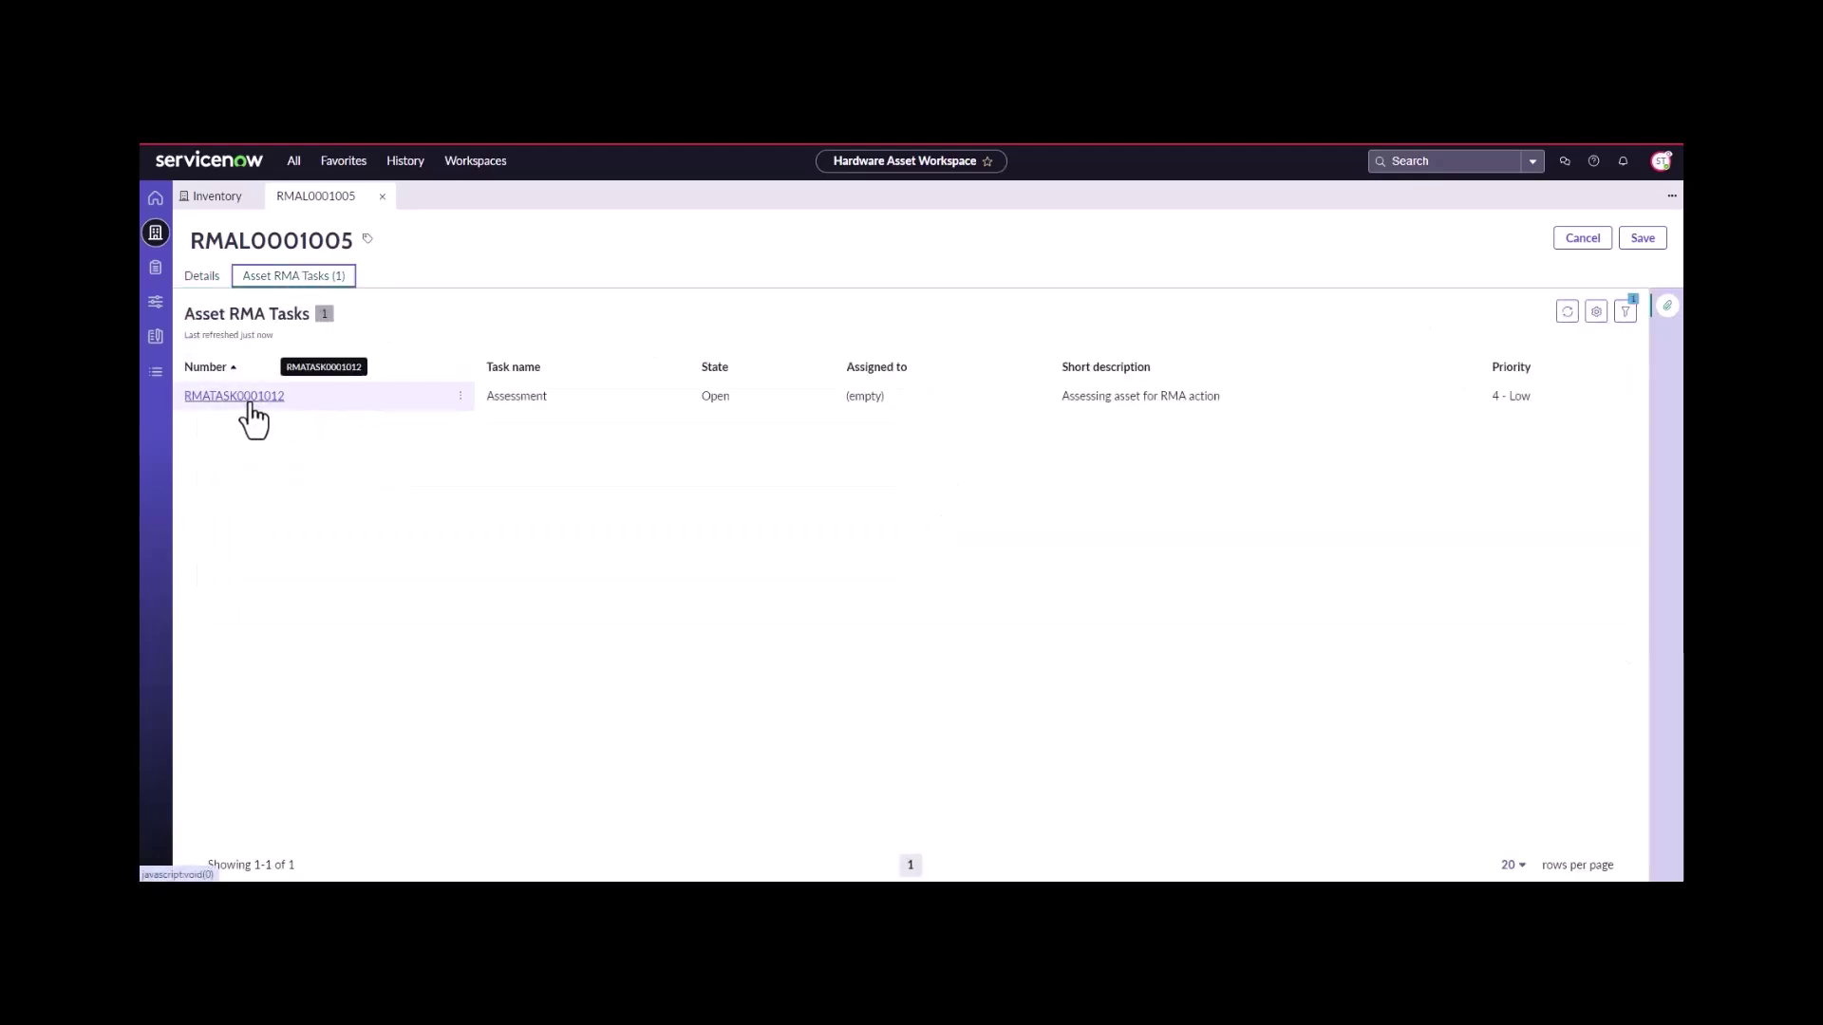
- On Assessment task RMATASK0001012, set vendor Asus, a vendor RMA number, and RMA action Off-site
click(251, 399)
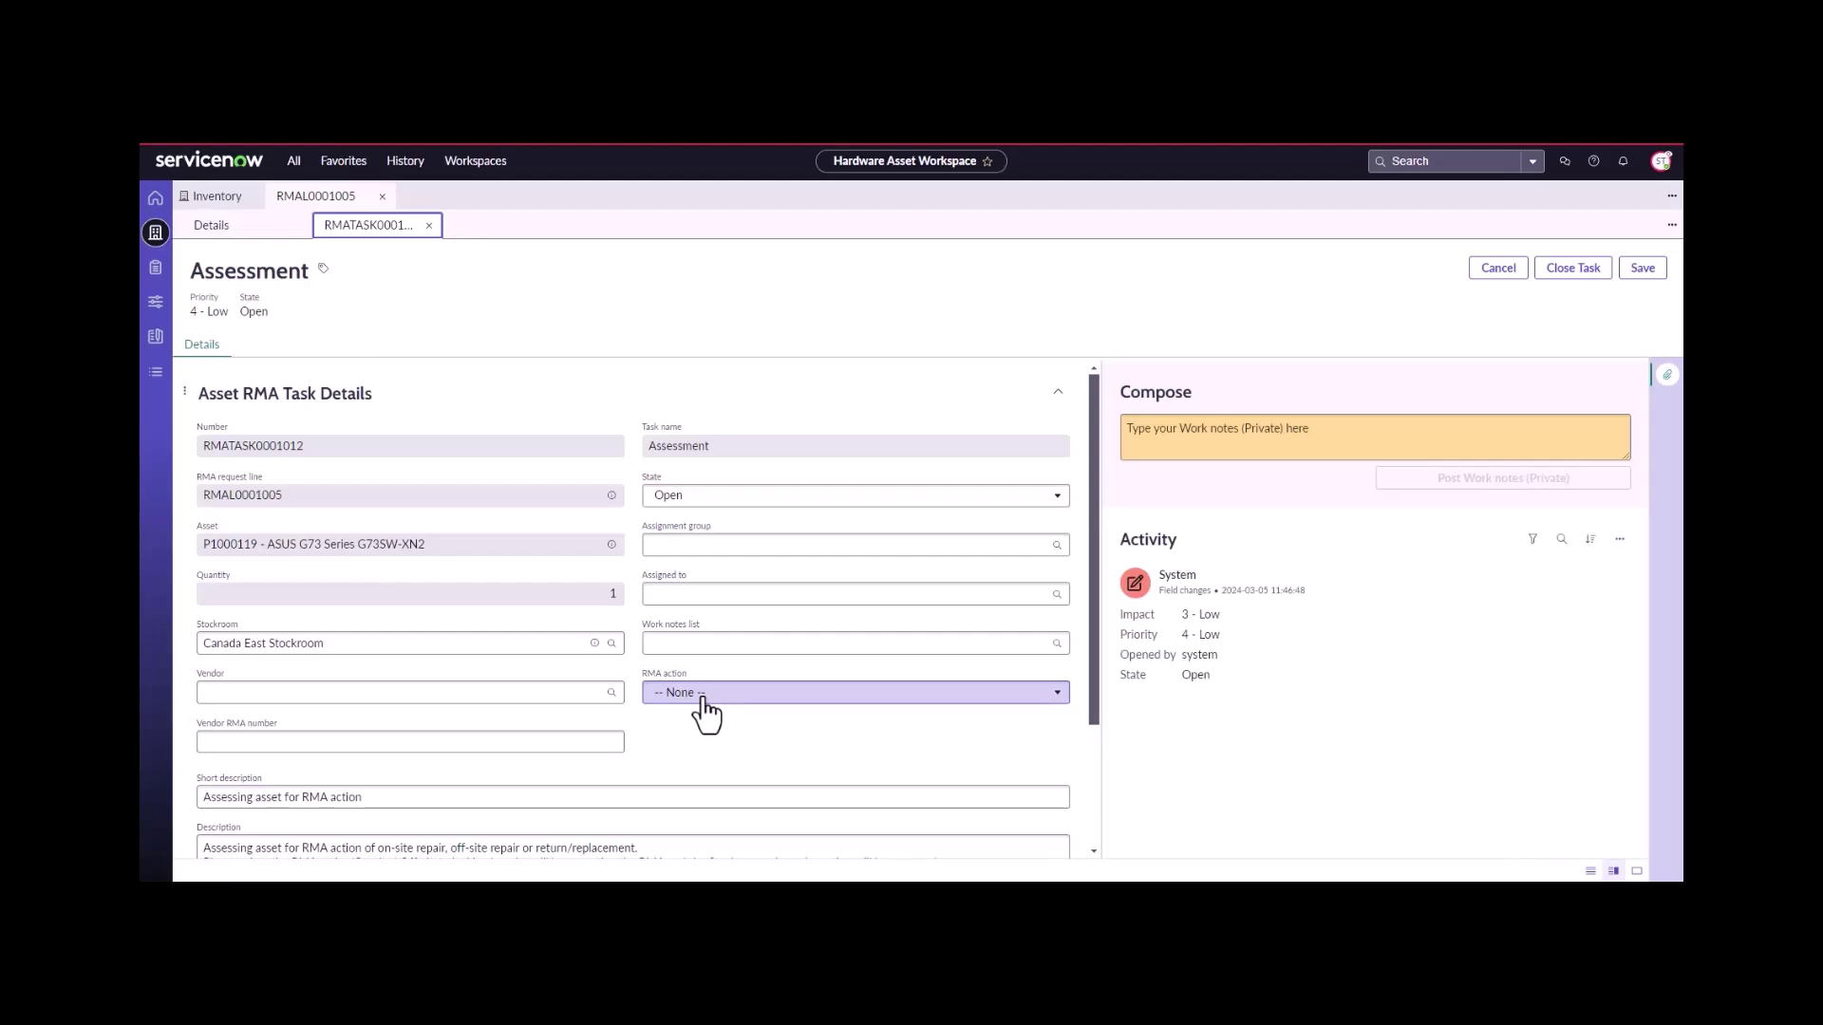
click(564, 692)
text(a)
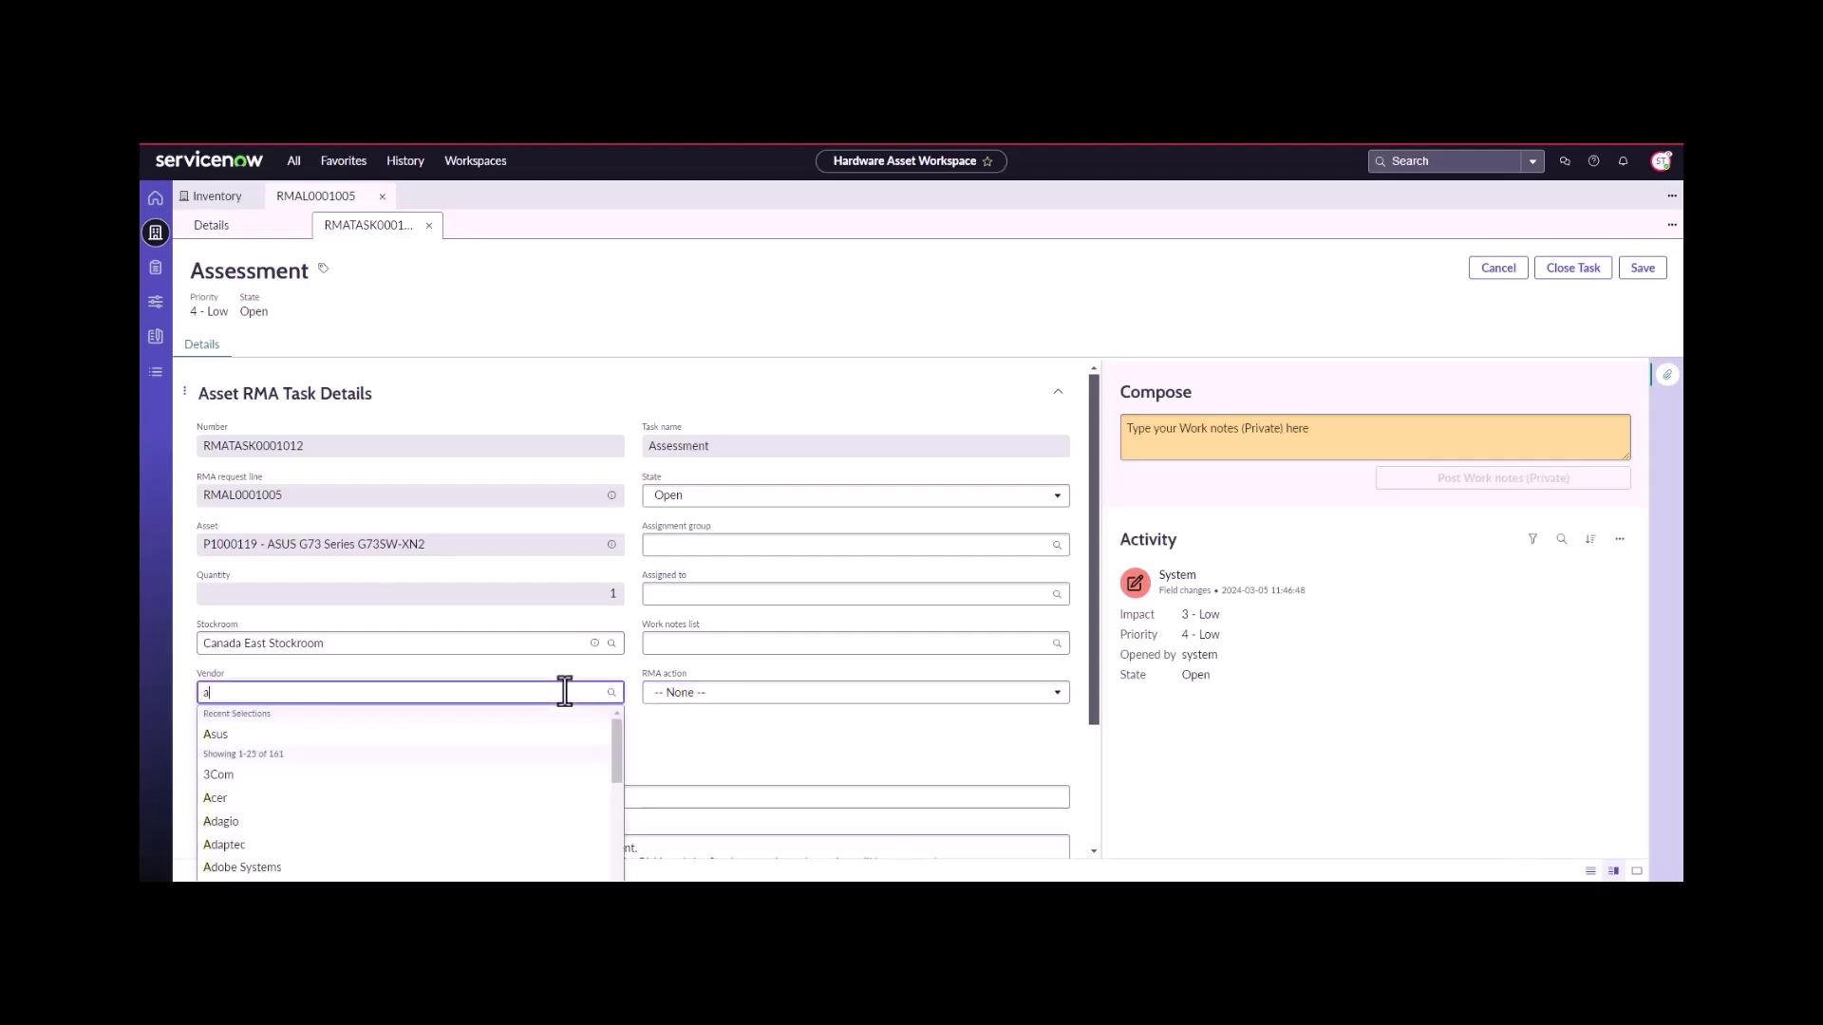
text(s)
click(513, 745)
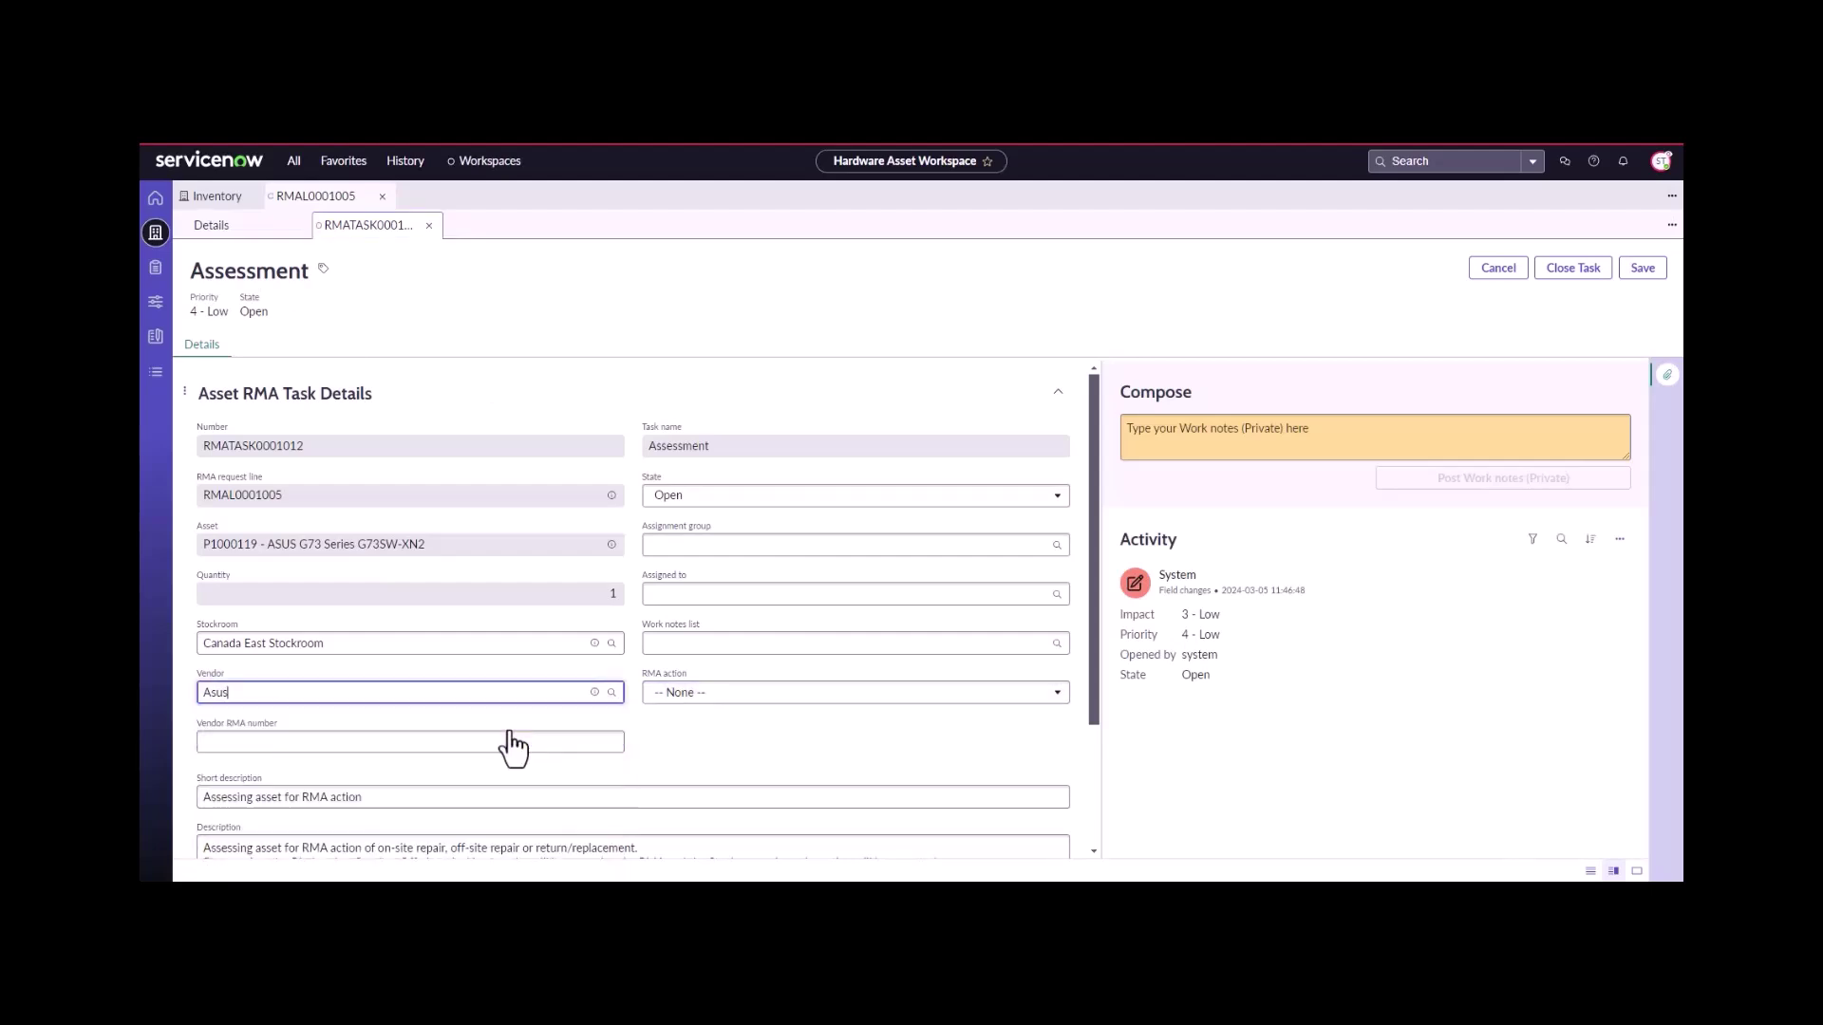
click(482, 744)
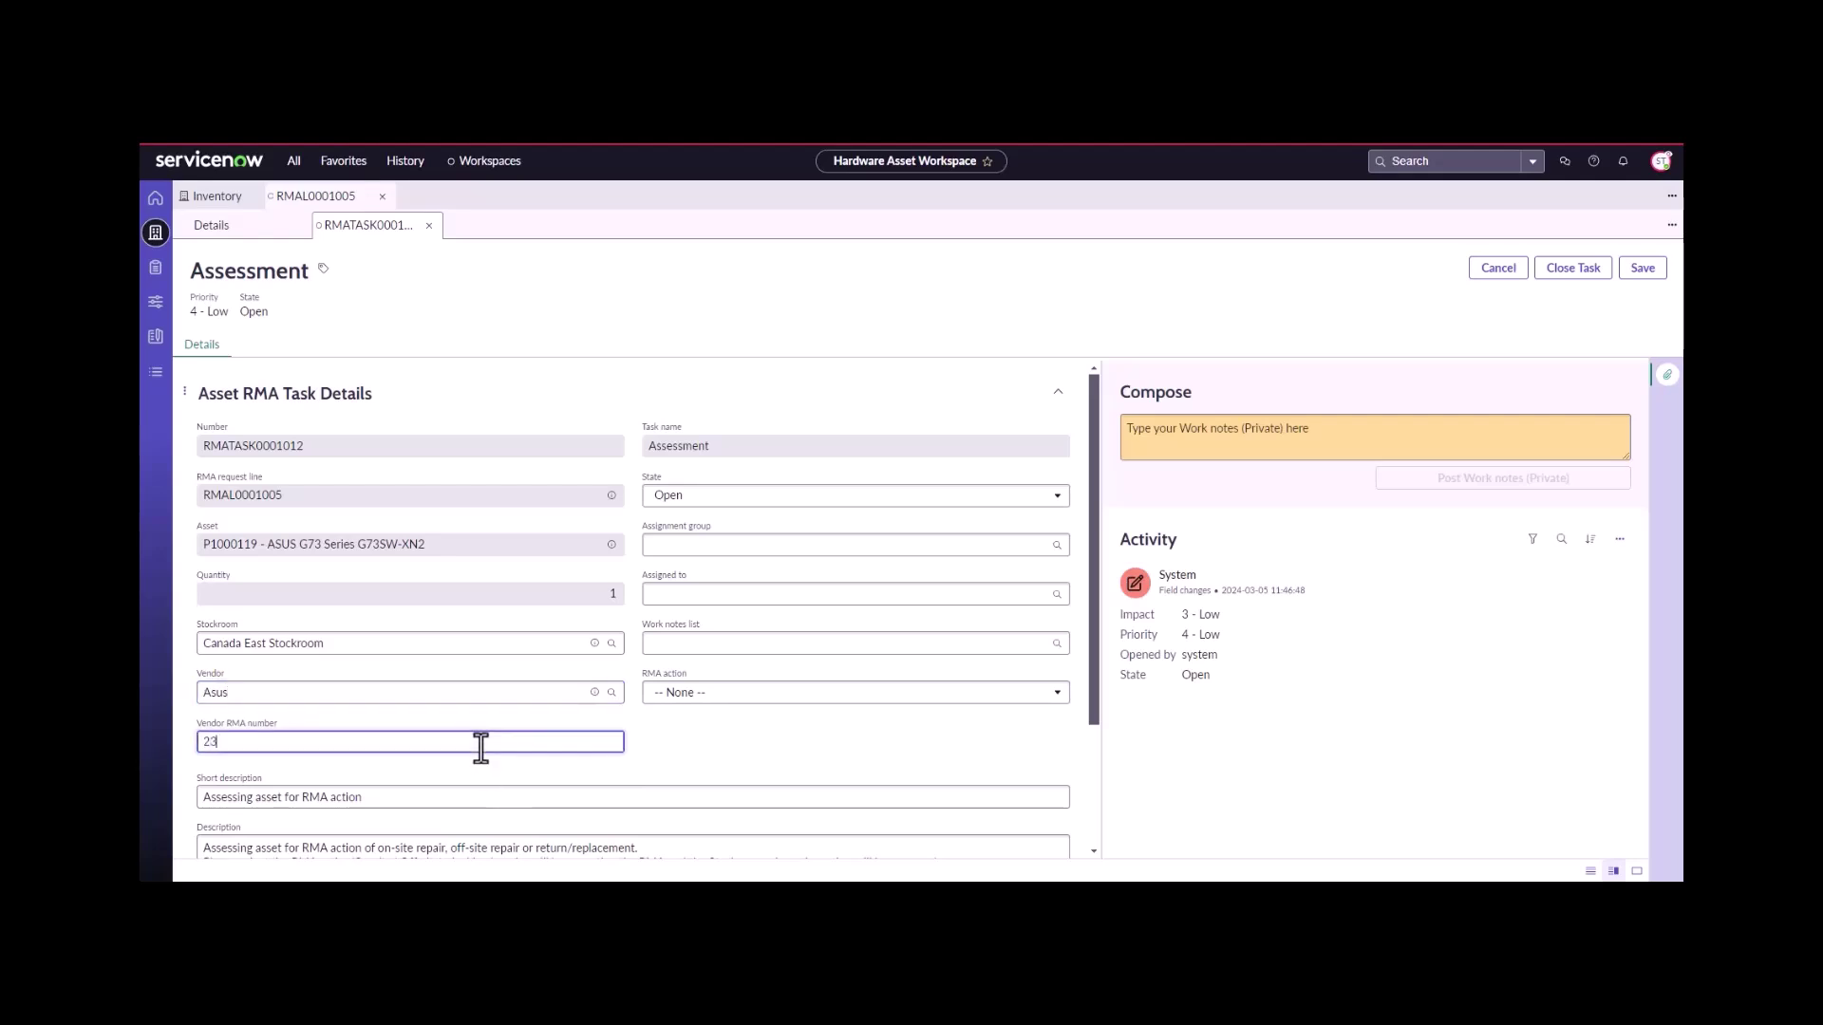
text(235247454645)
click(712, 694)
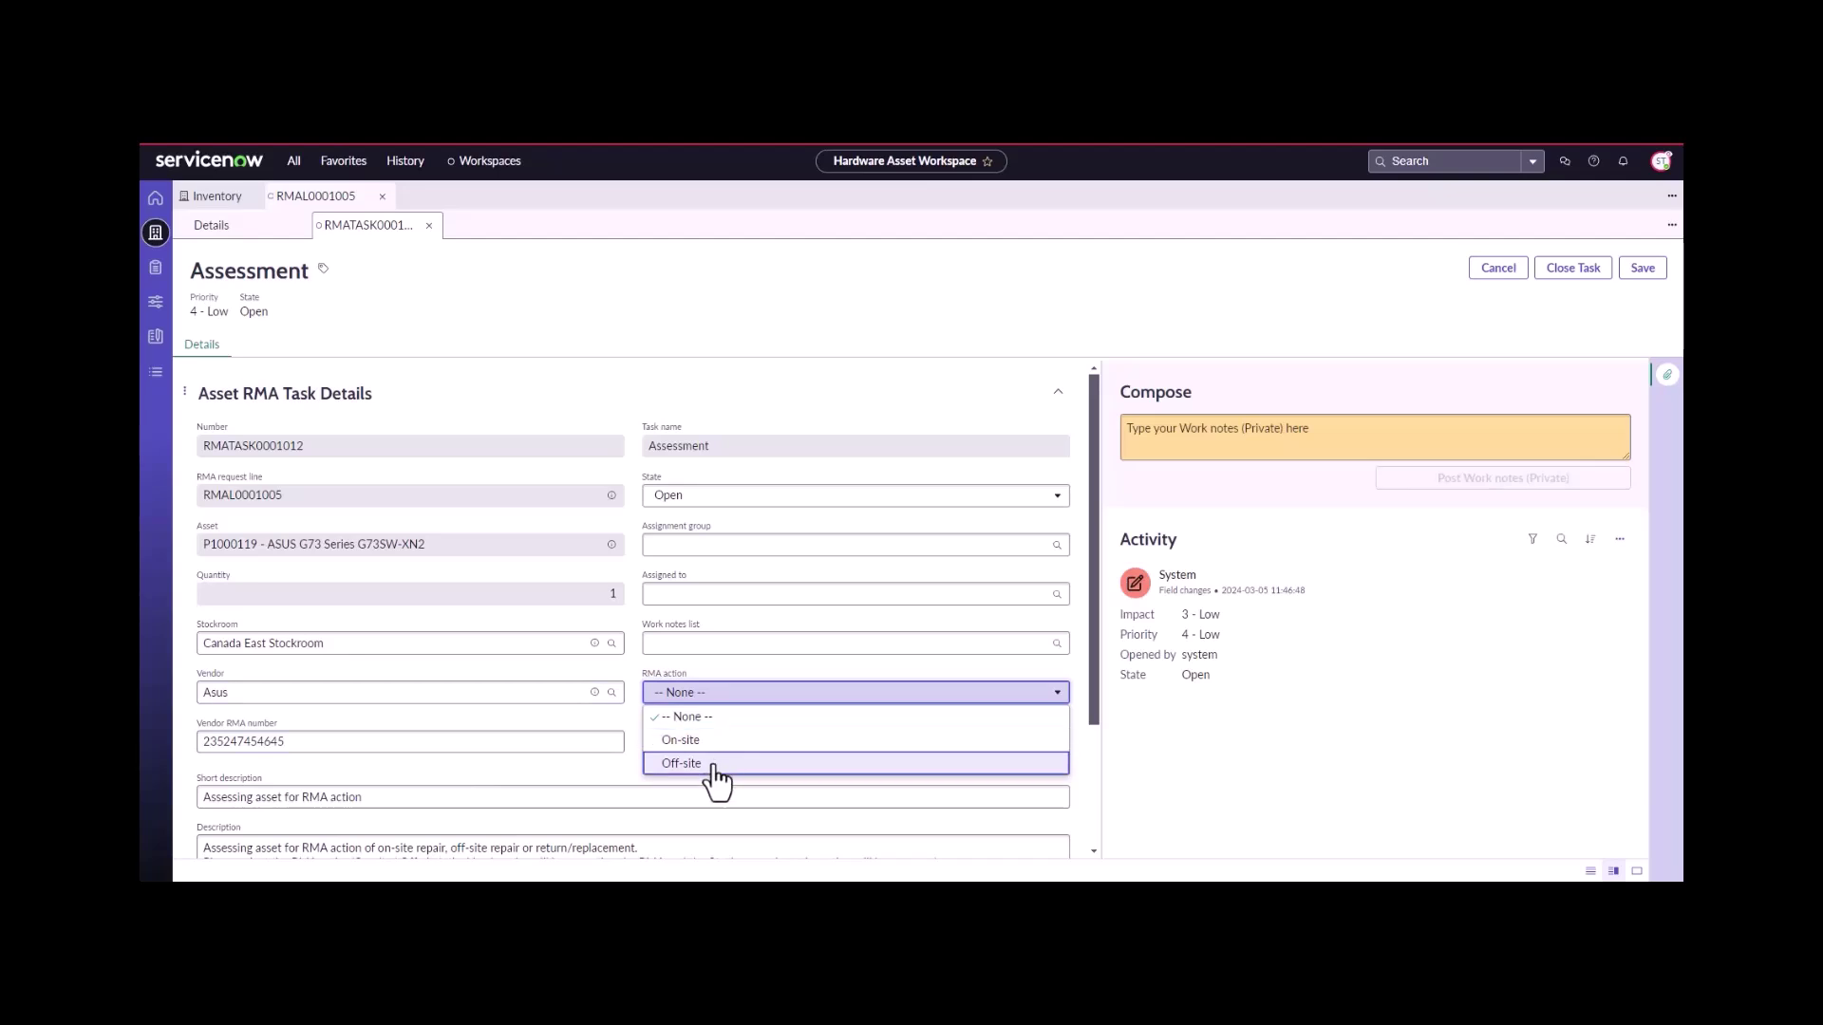
click(712, 763)
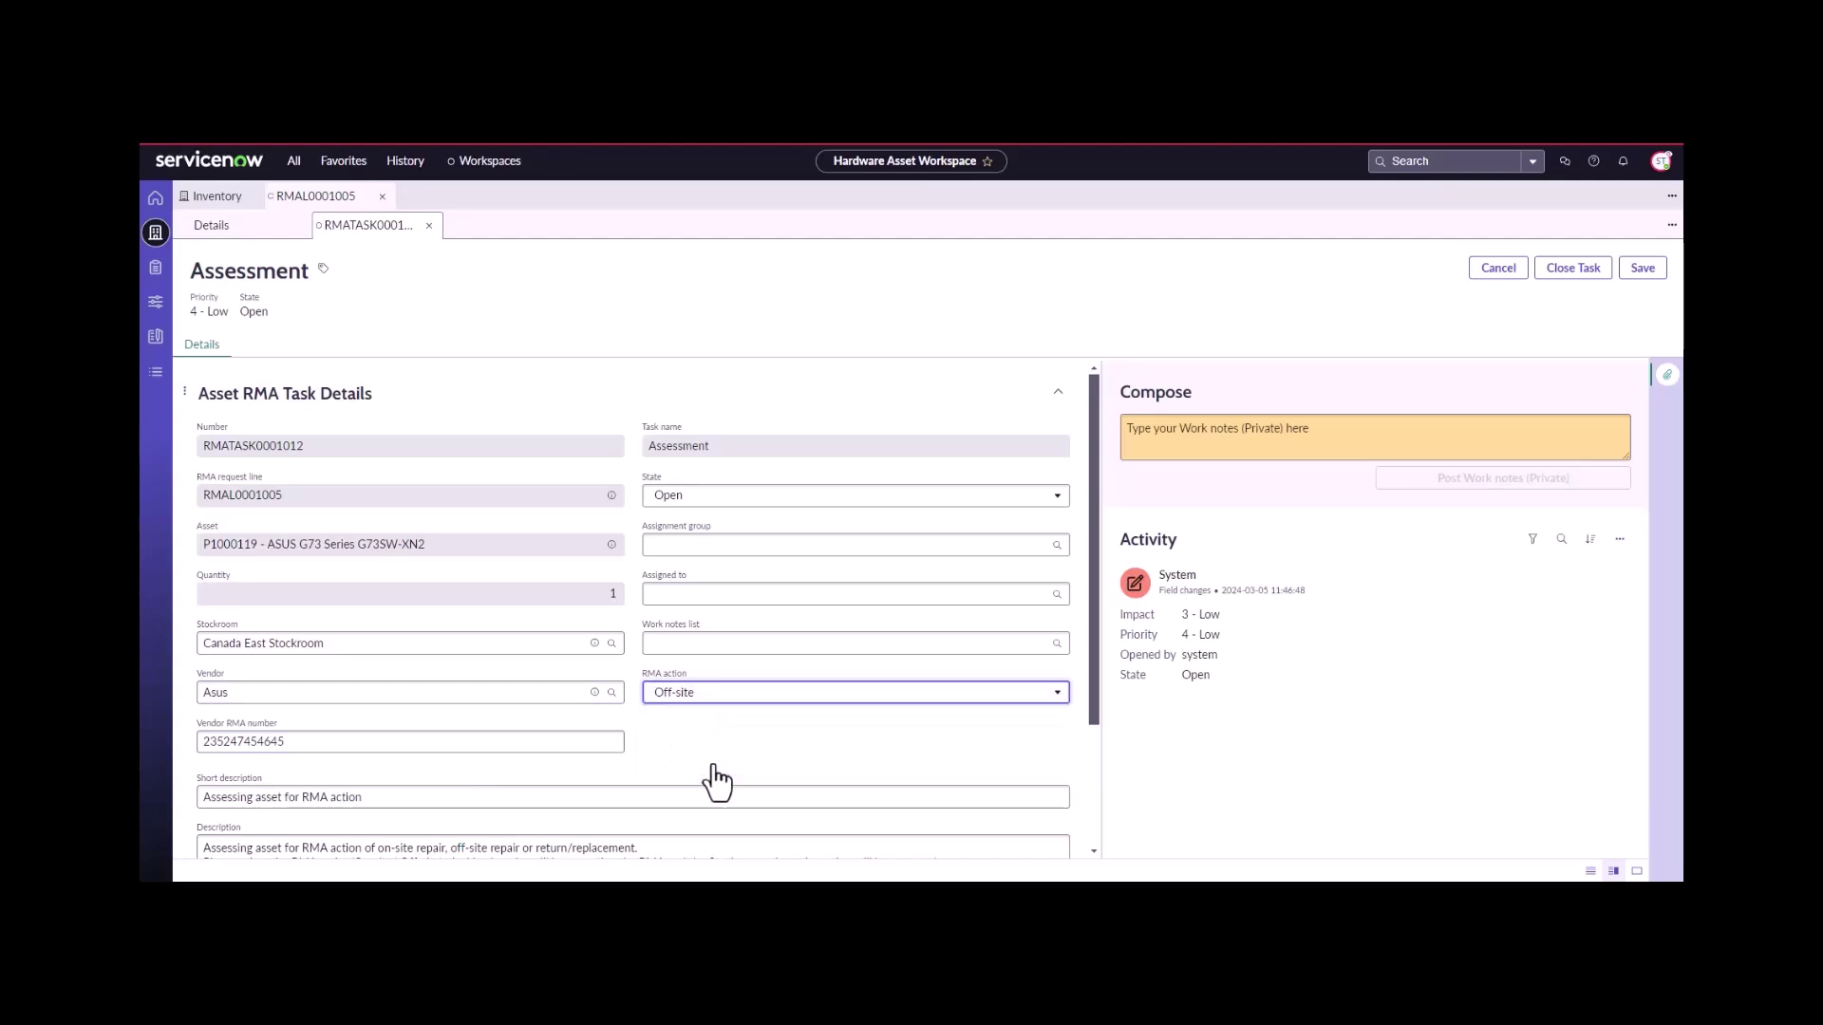
- Add the work note 'sending away to be repaired' and close the task as complete
scroll(722, 776, down, 3)
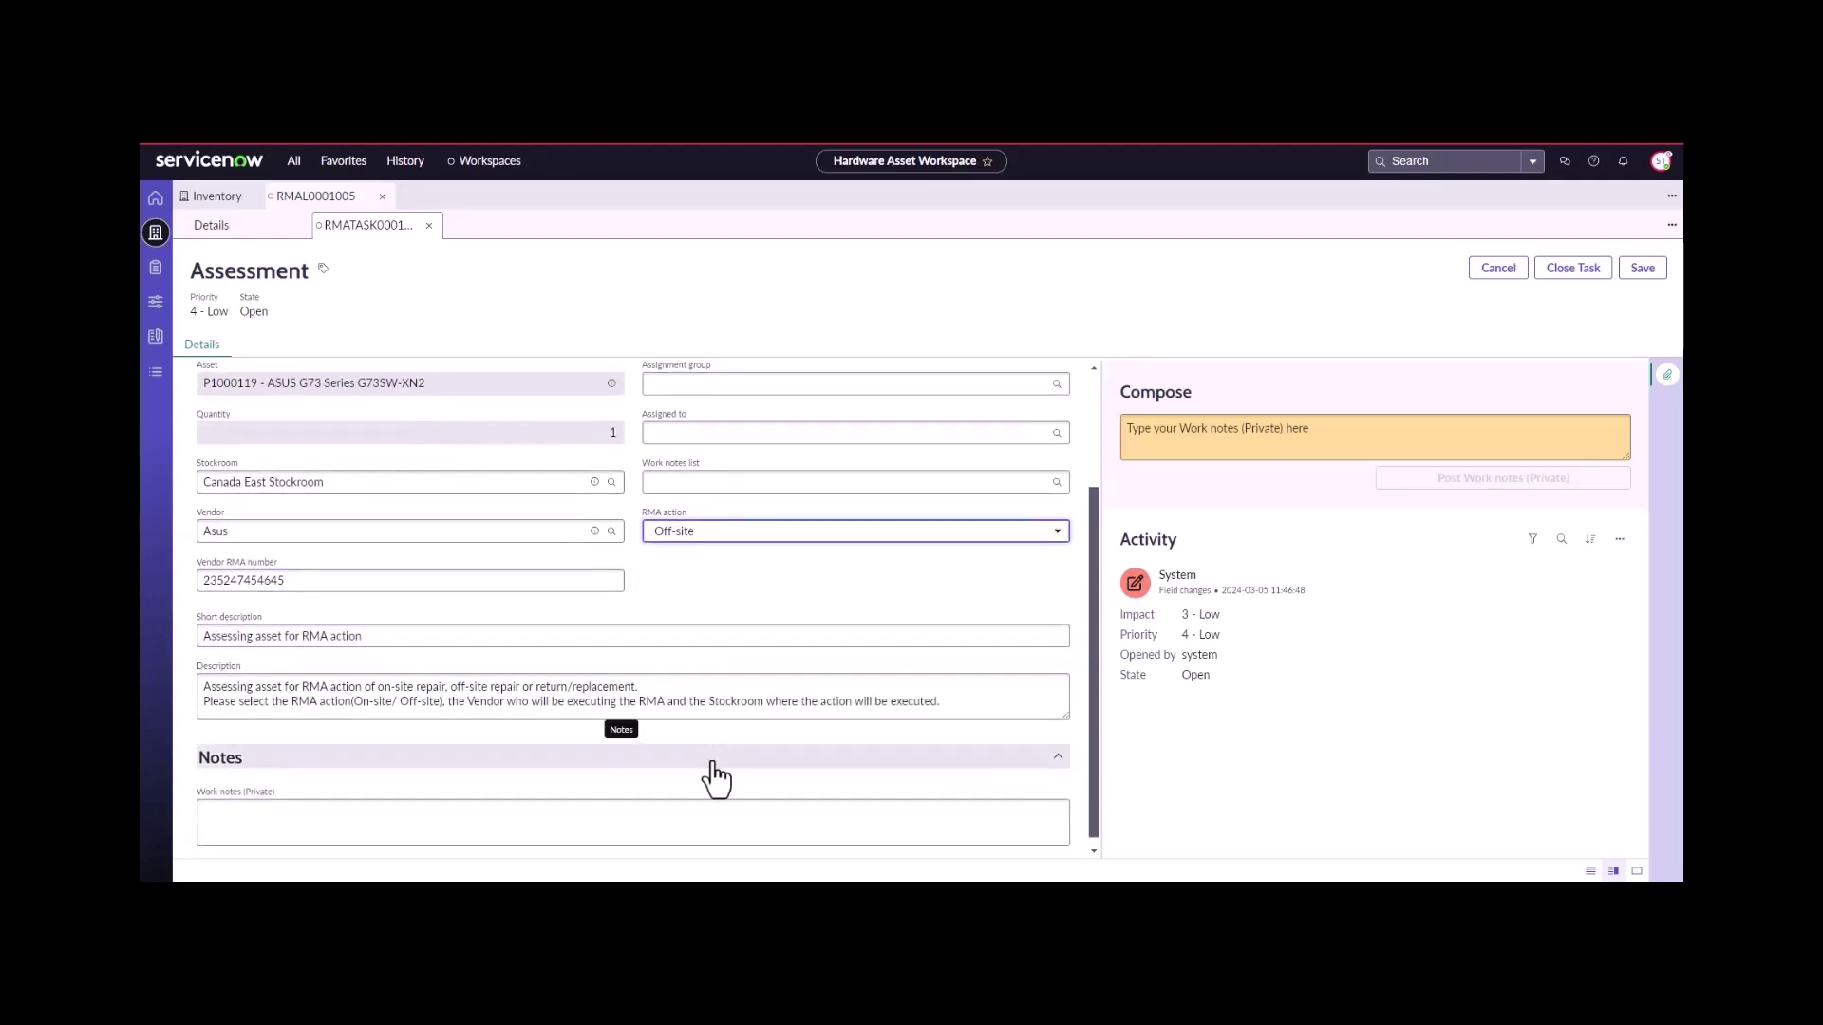
click(698, 801)
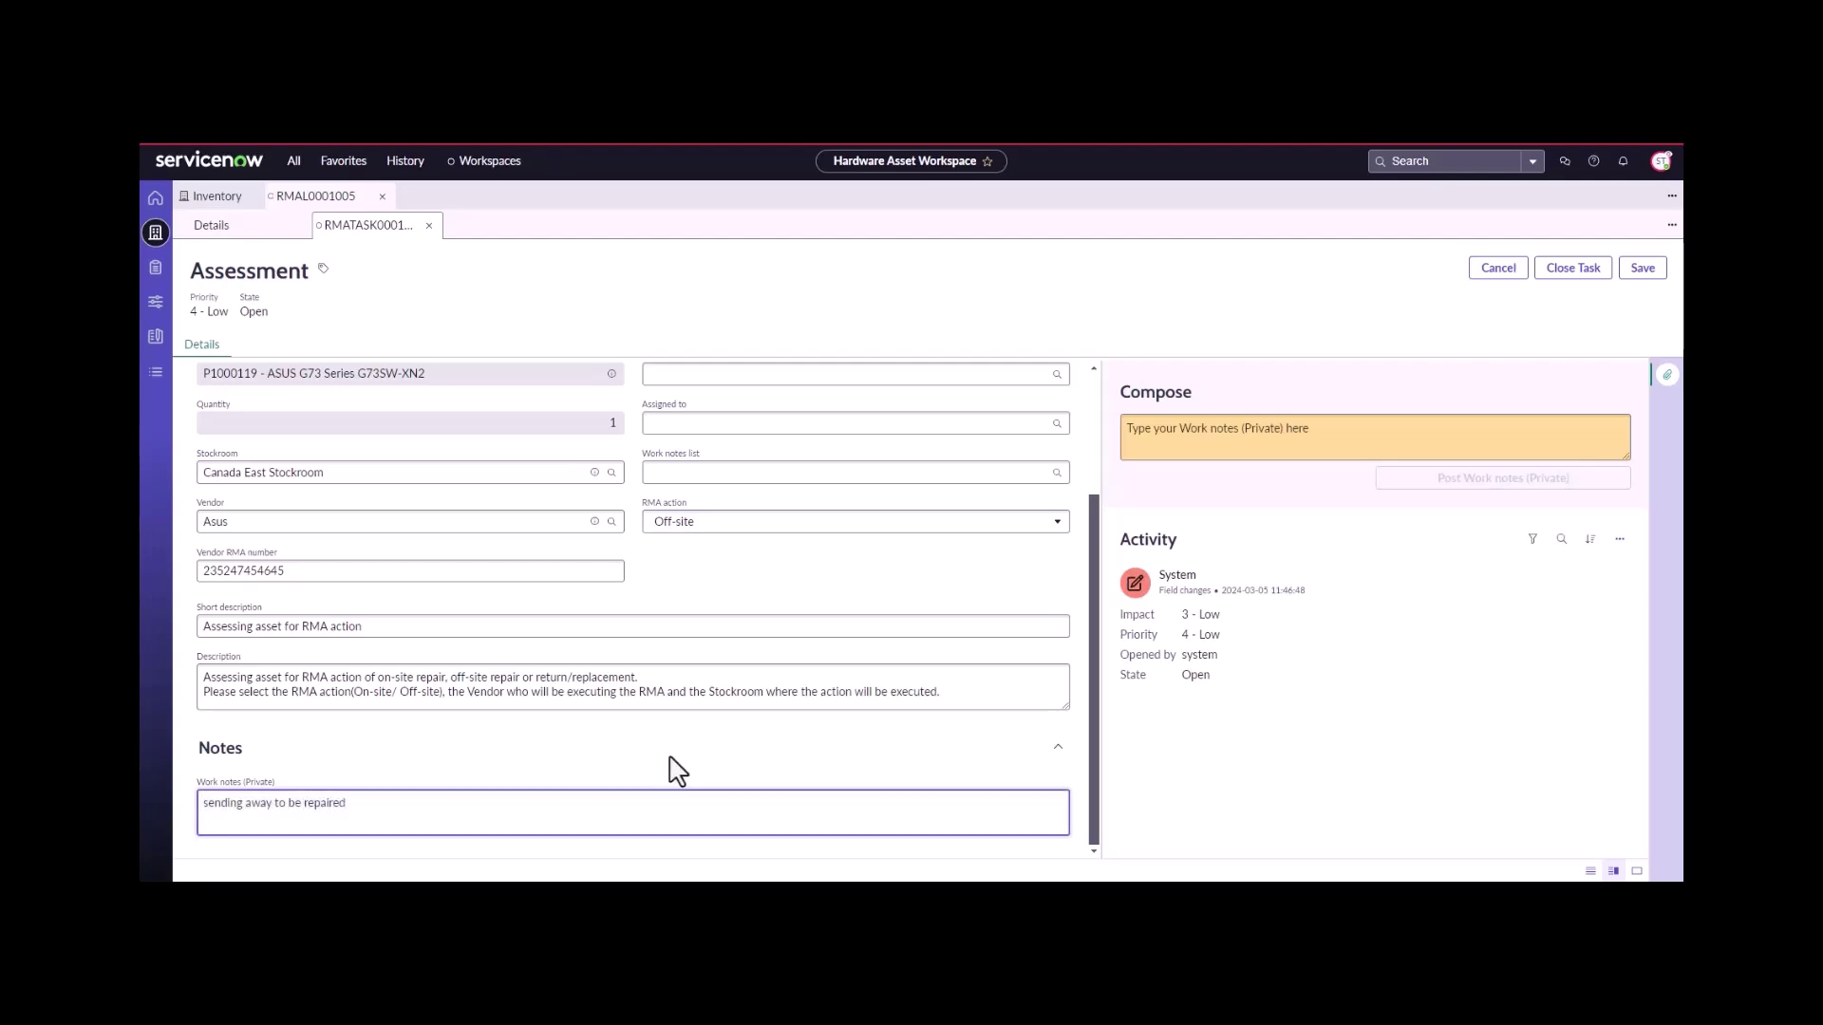
scroll(731, 682, up, 3)
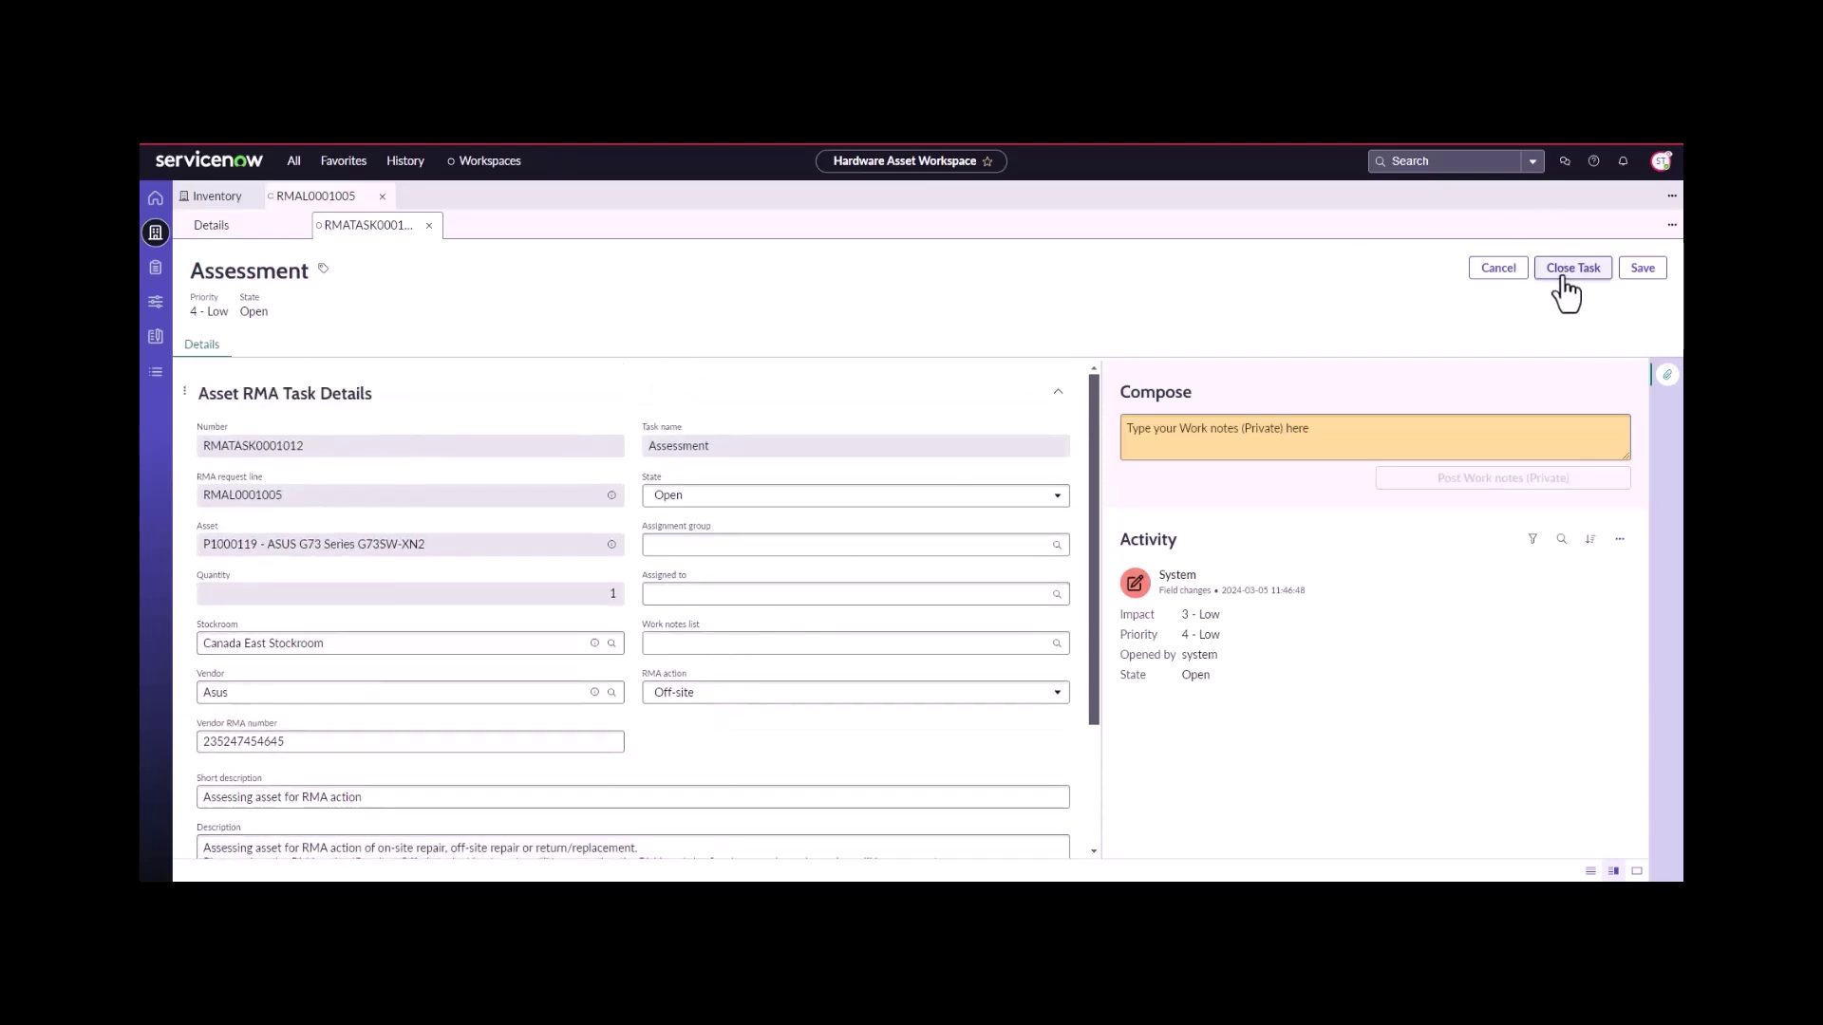
click(1569, 269)
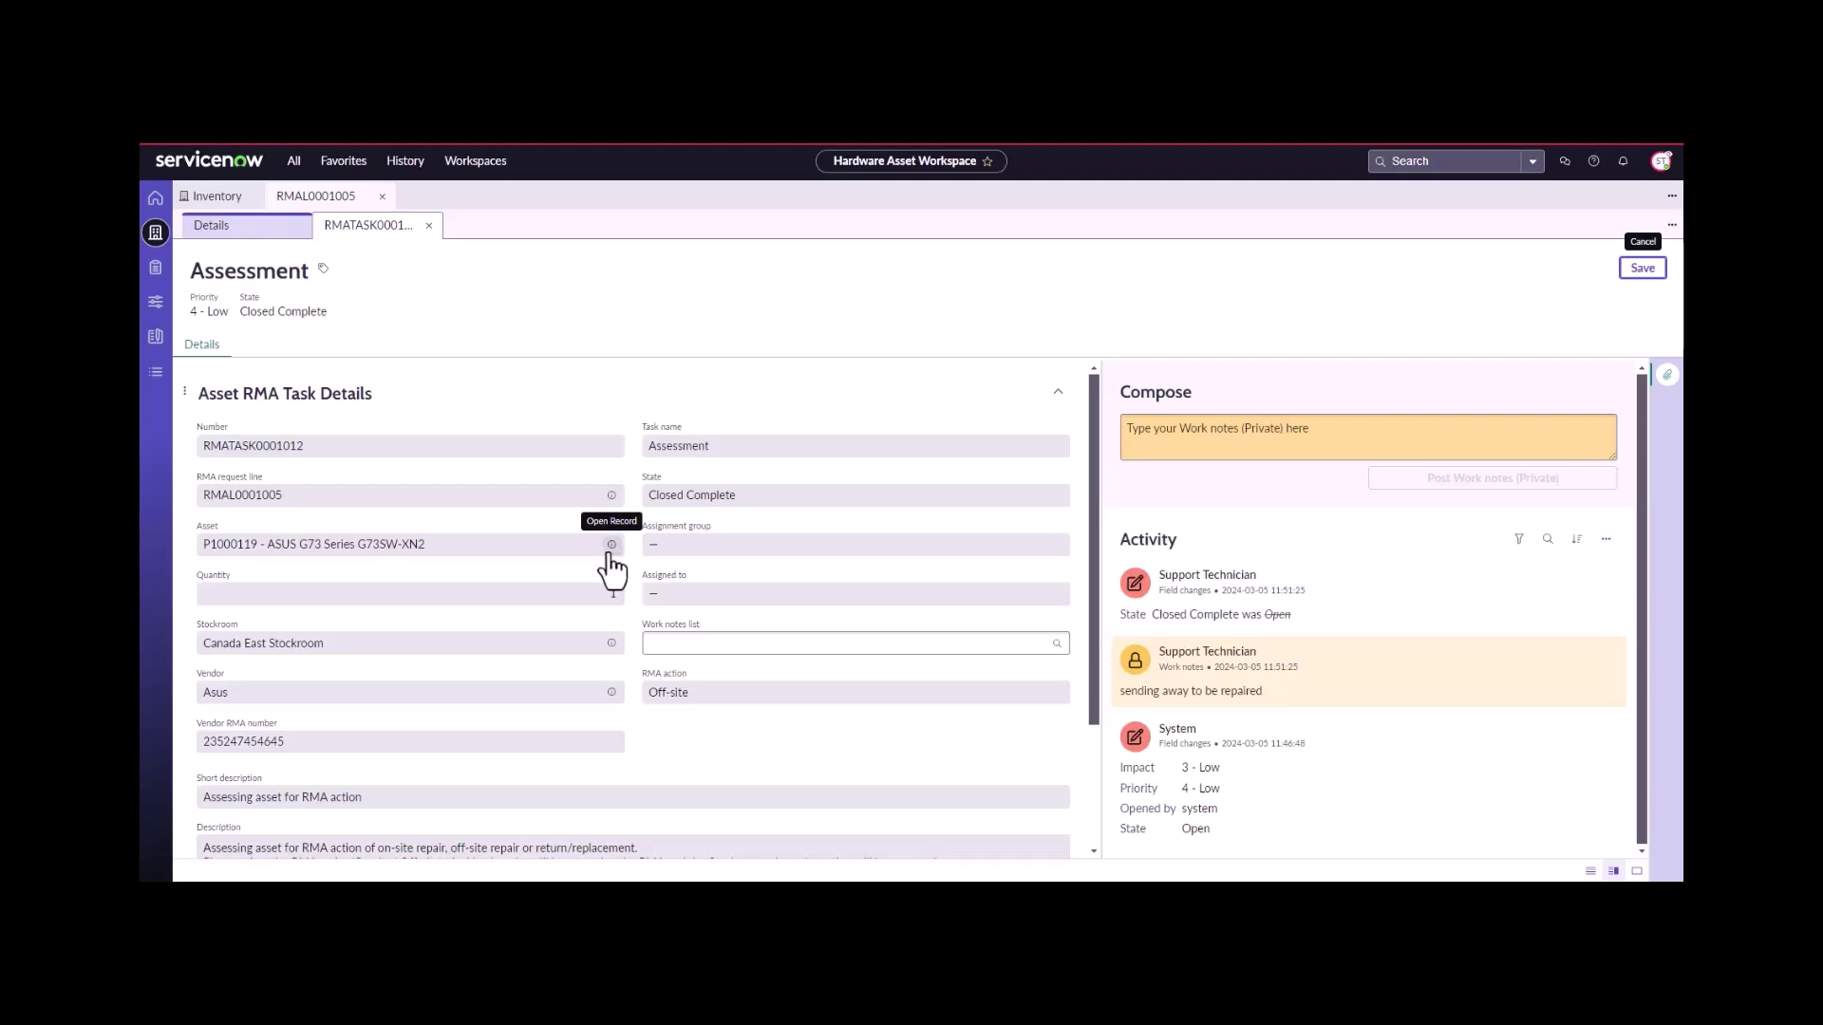
- Review the linked asset P1000119, then close the Assessment task's tab
click(612, 545)
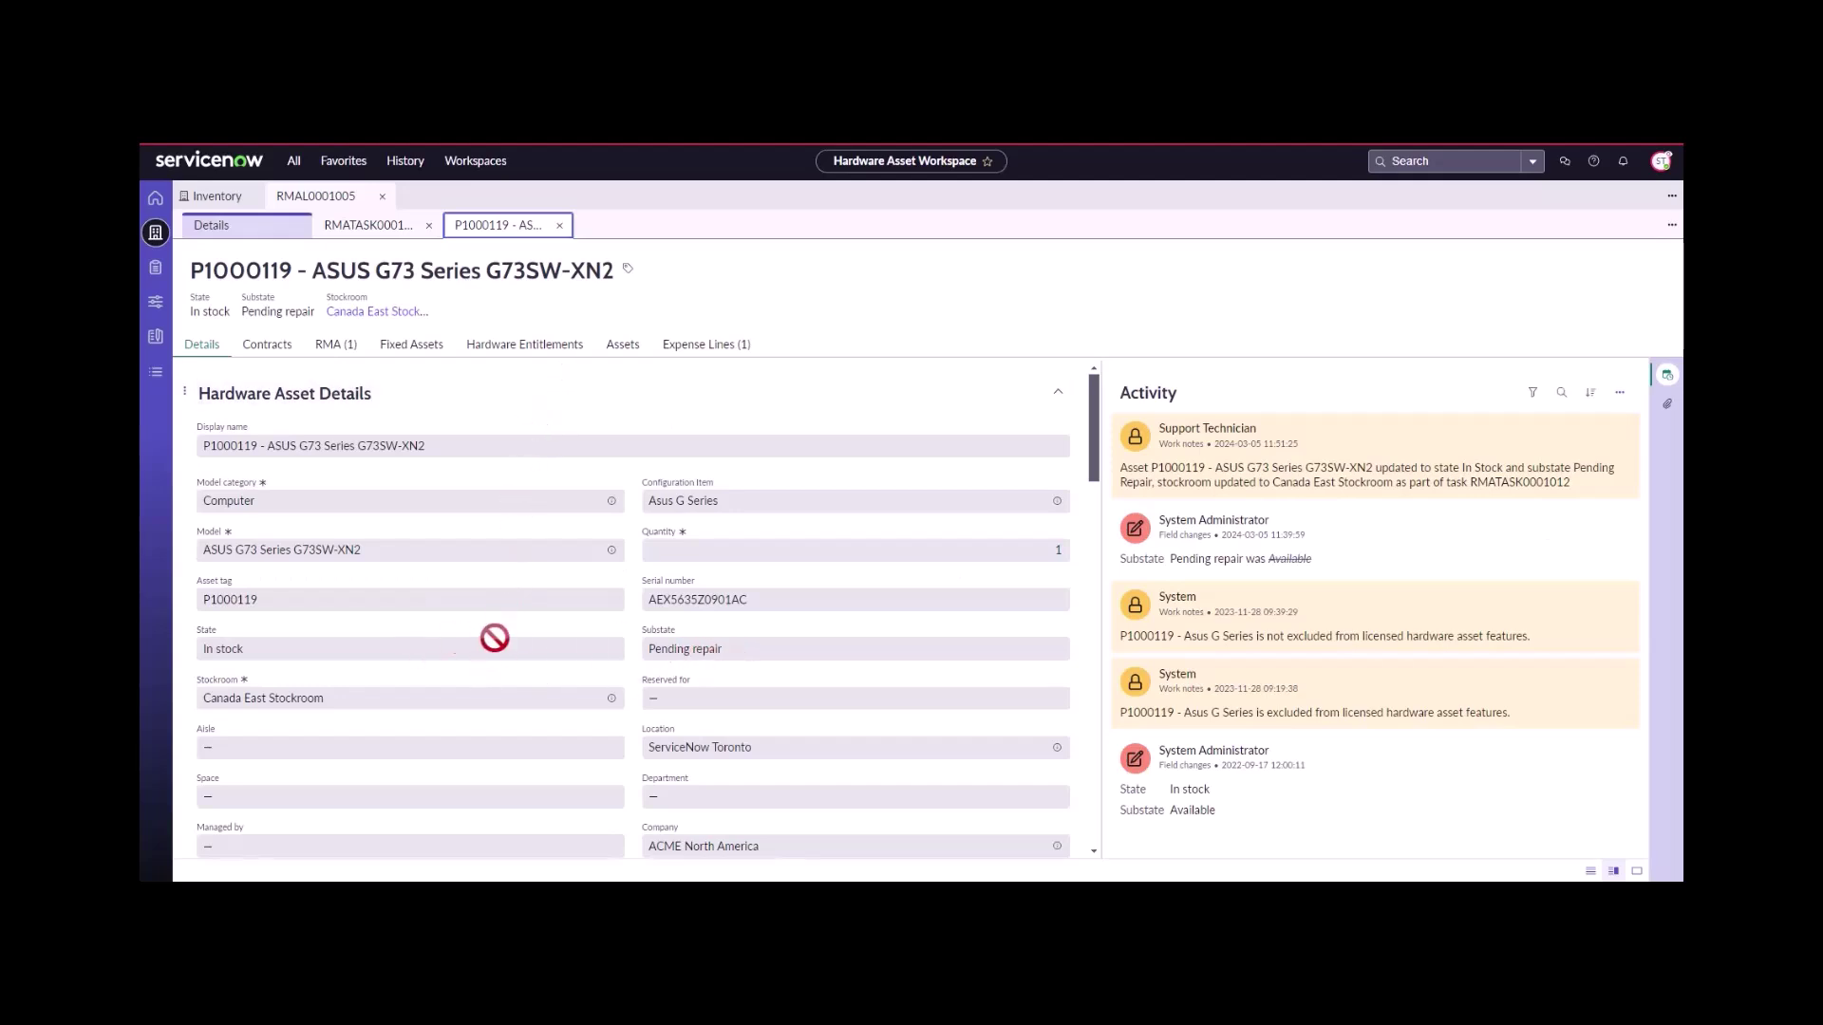
click(355, 226)
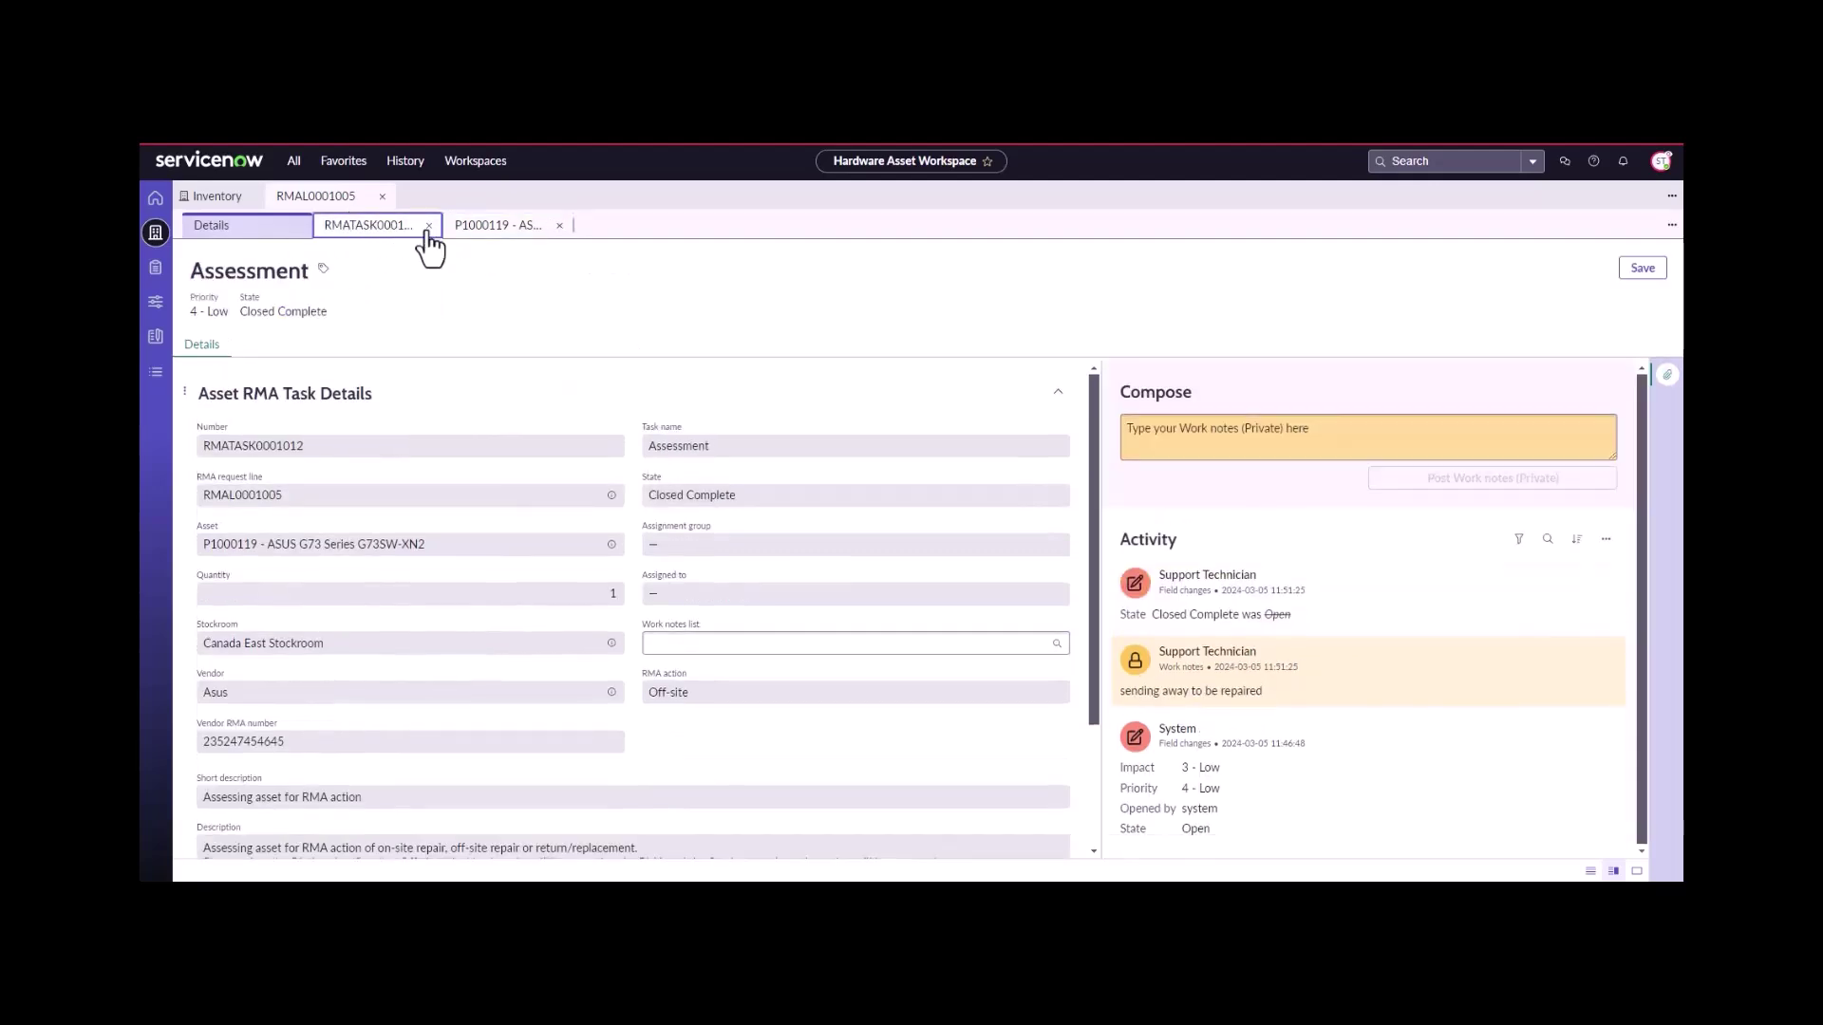
click(428, 225)
- Open Shipment task RMATASK0001015 and add the work note 'ship asset'
click(224, 233)
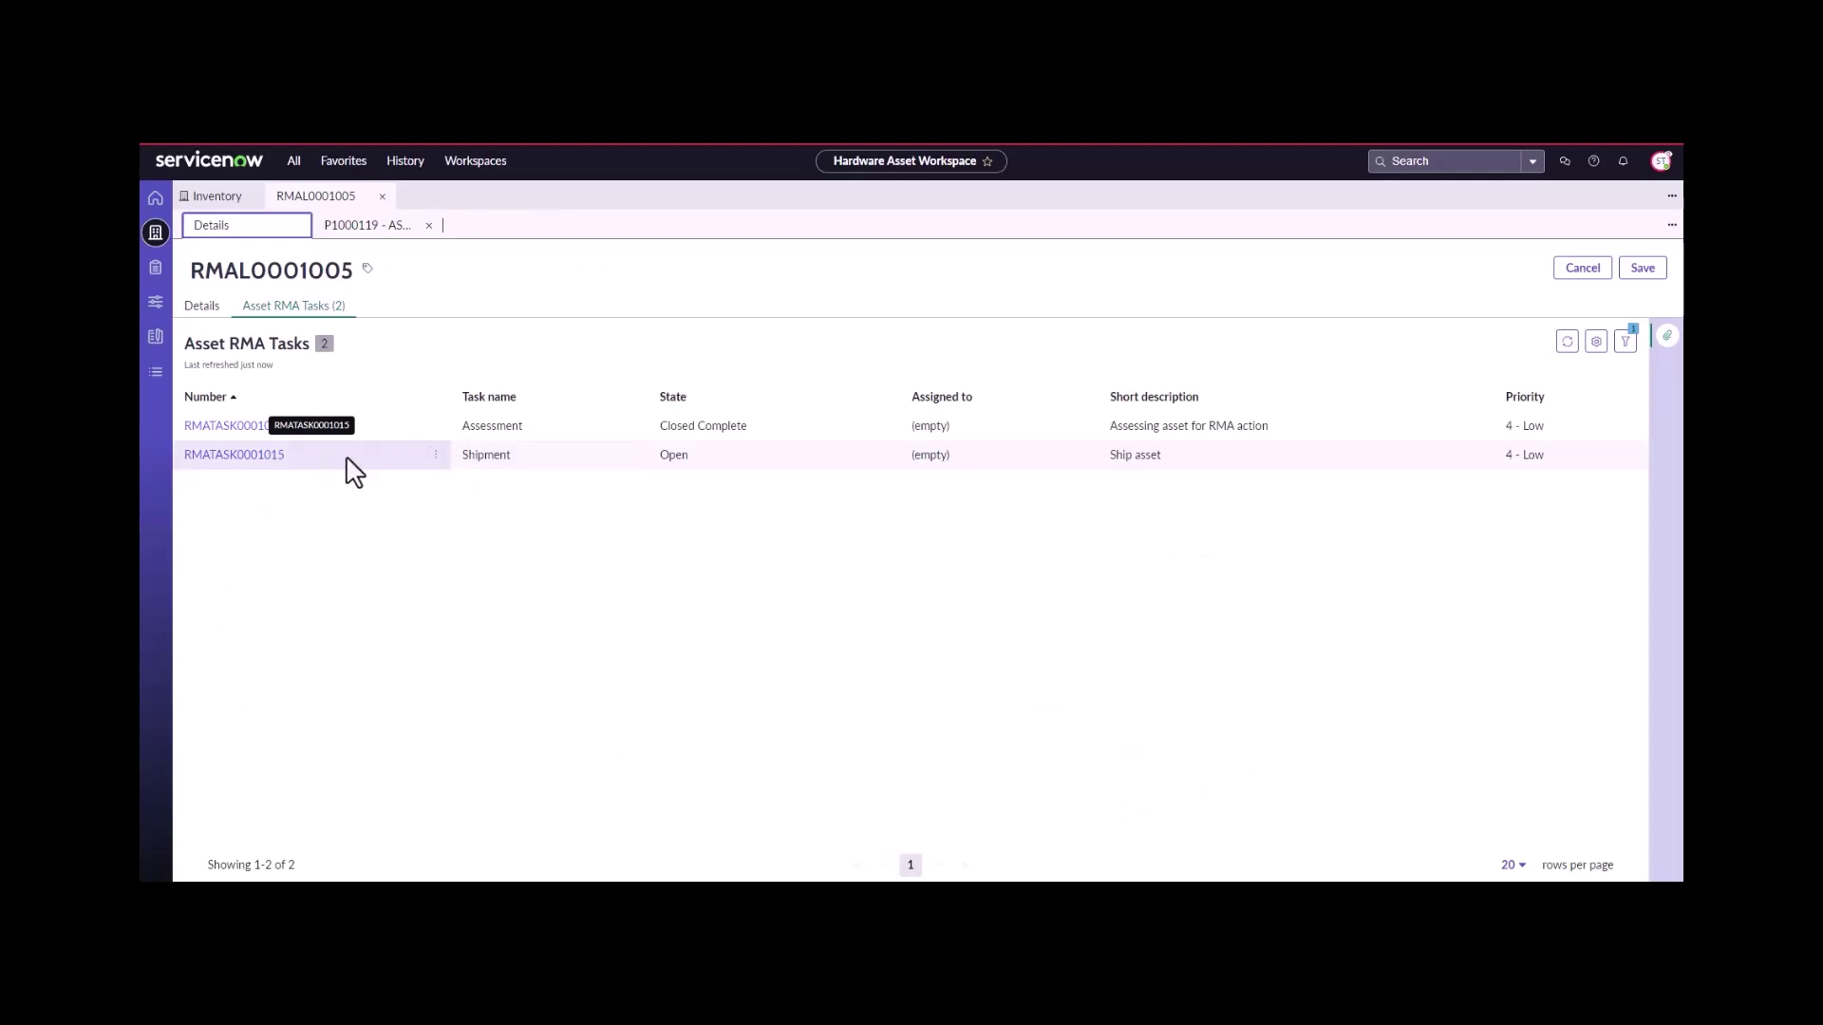
click(255, 458)
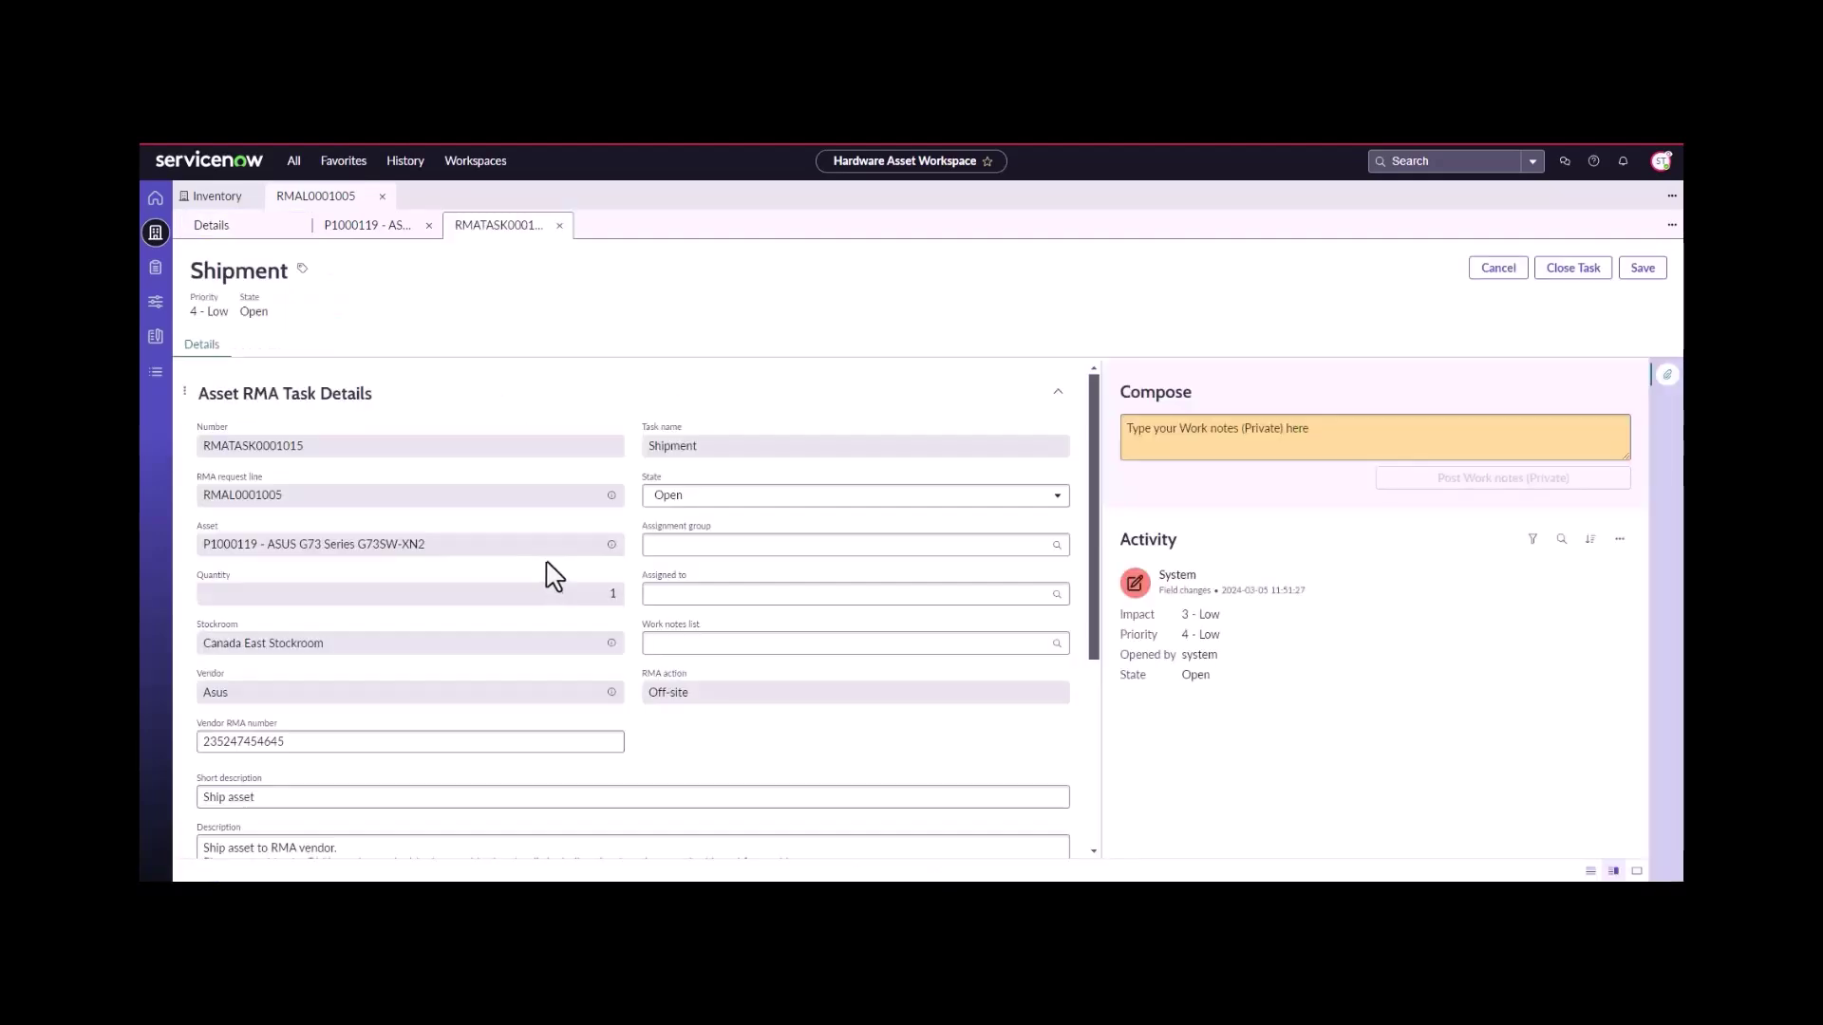
scroll(609, 665, down, 2)
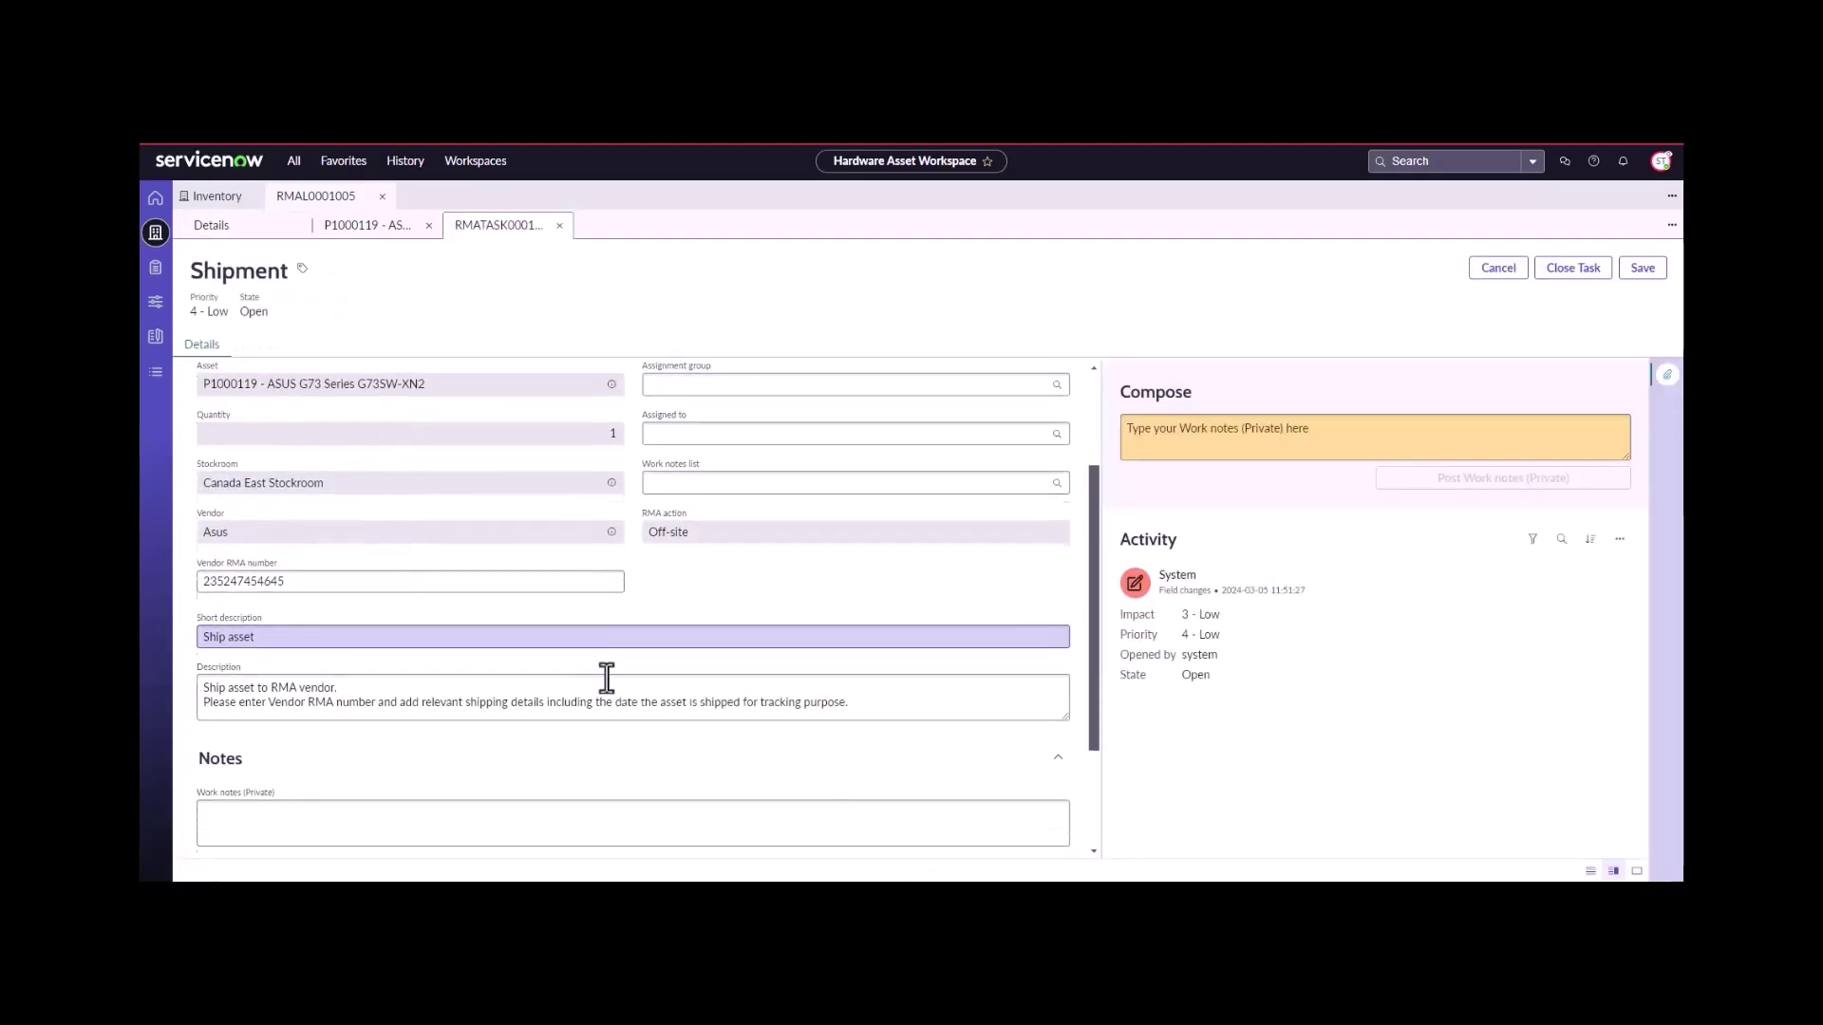
click(226, 577)
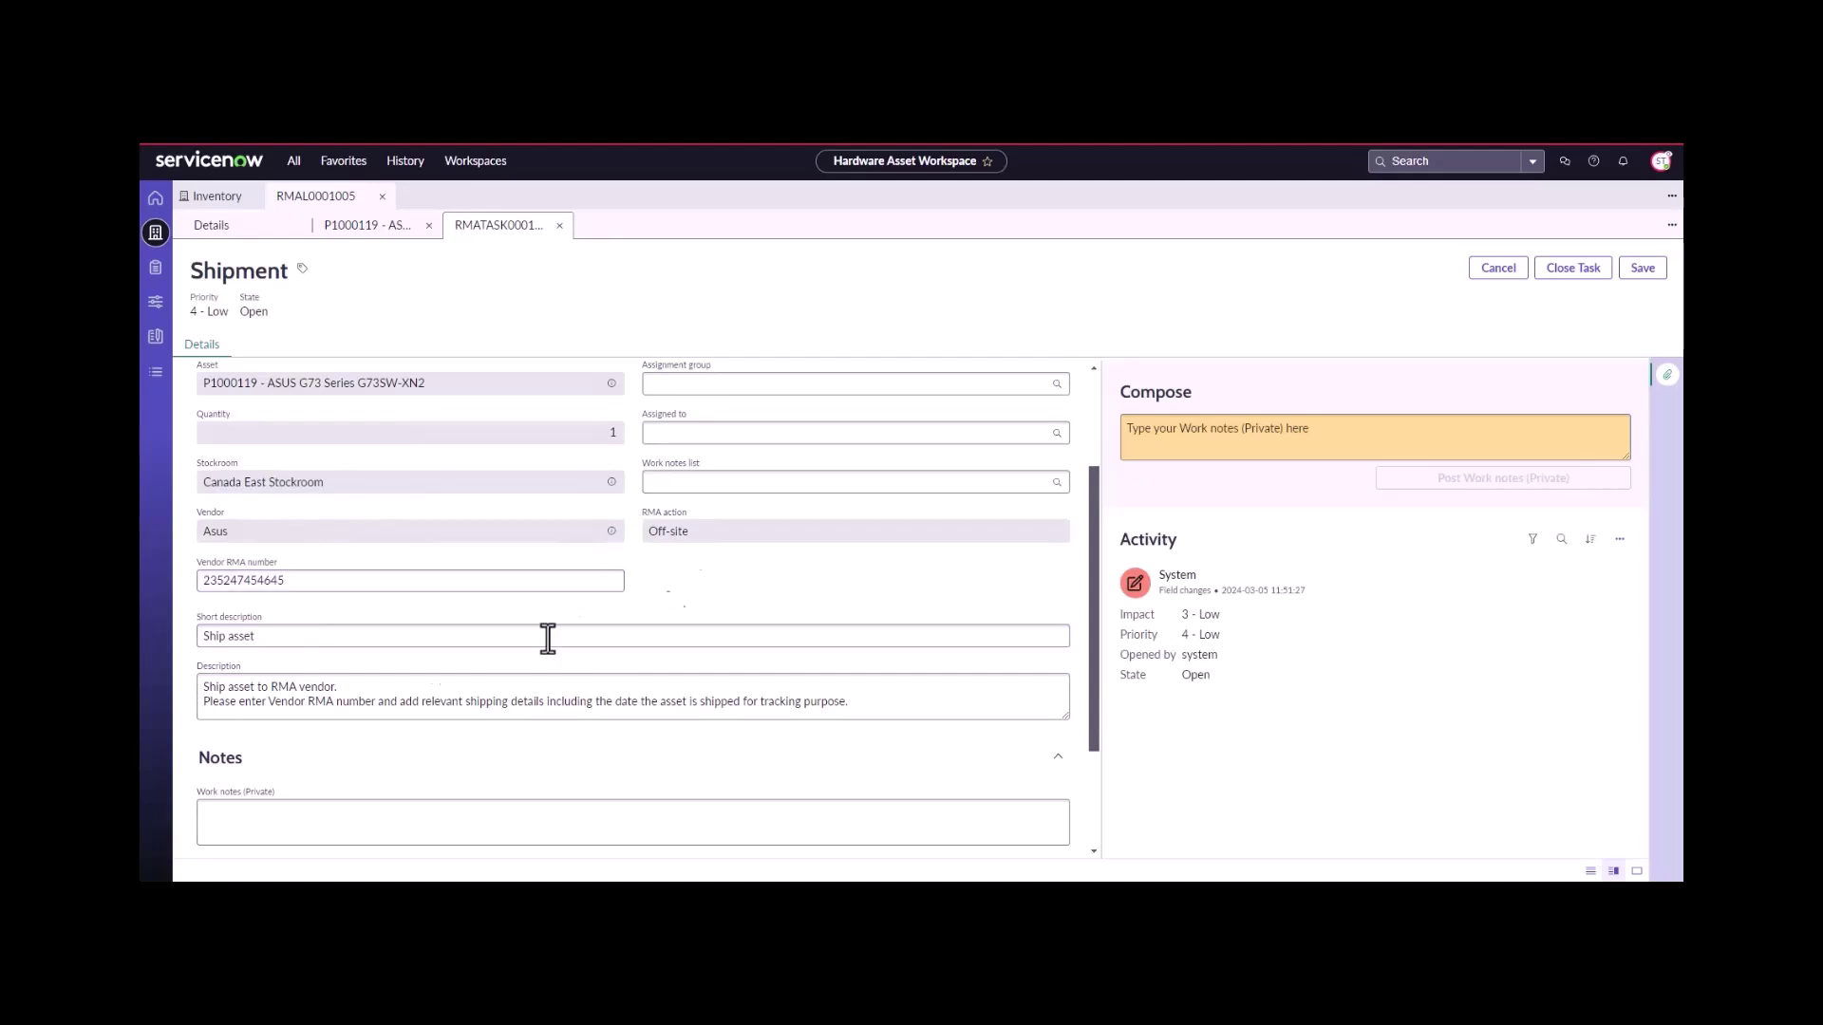
scroll(271, 676, down, 2)
click(276, 668)
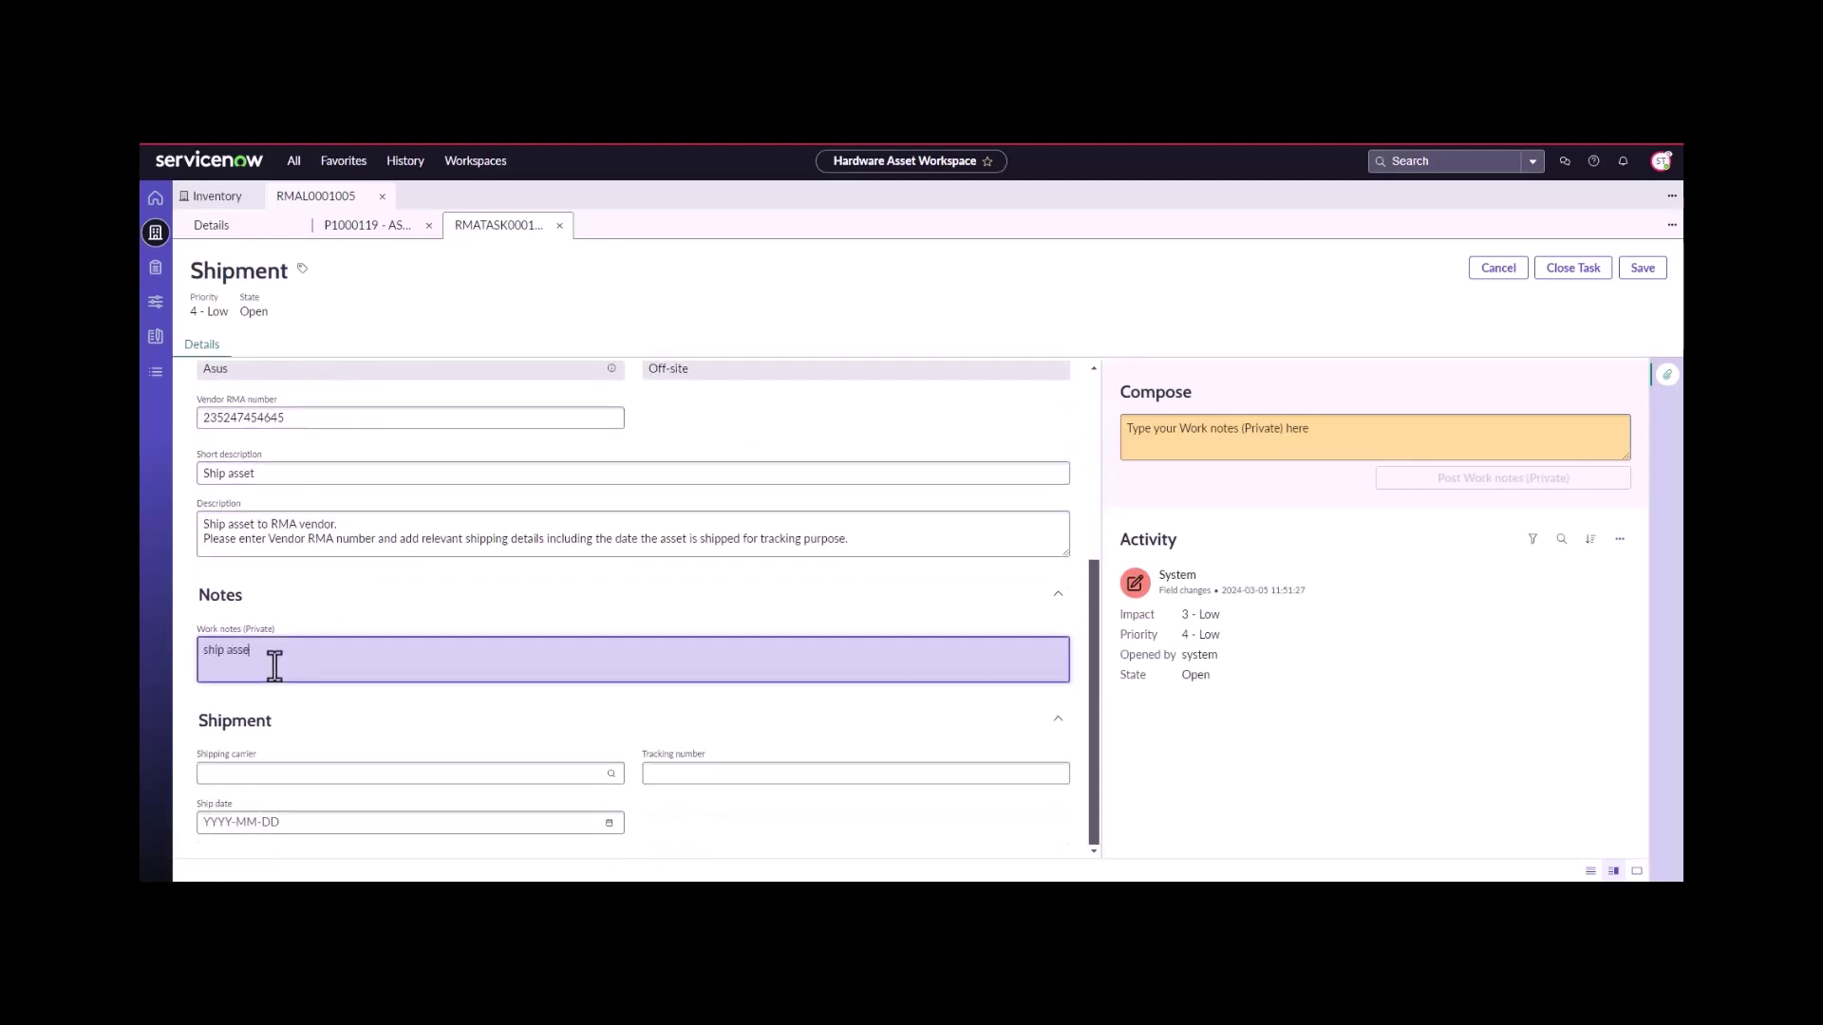
text(ship asset)
- Set carrier FedEx, a tracking number, ship date 2024-03-05, and close the Shipment task
click(614, 774)
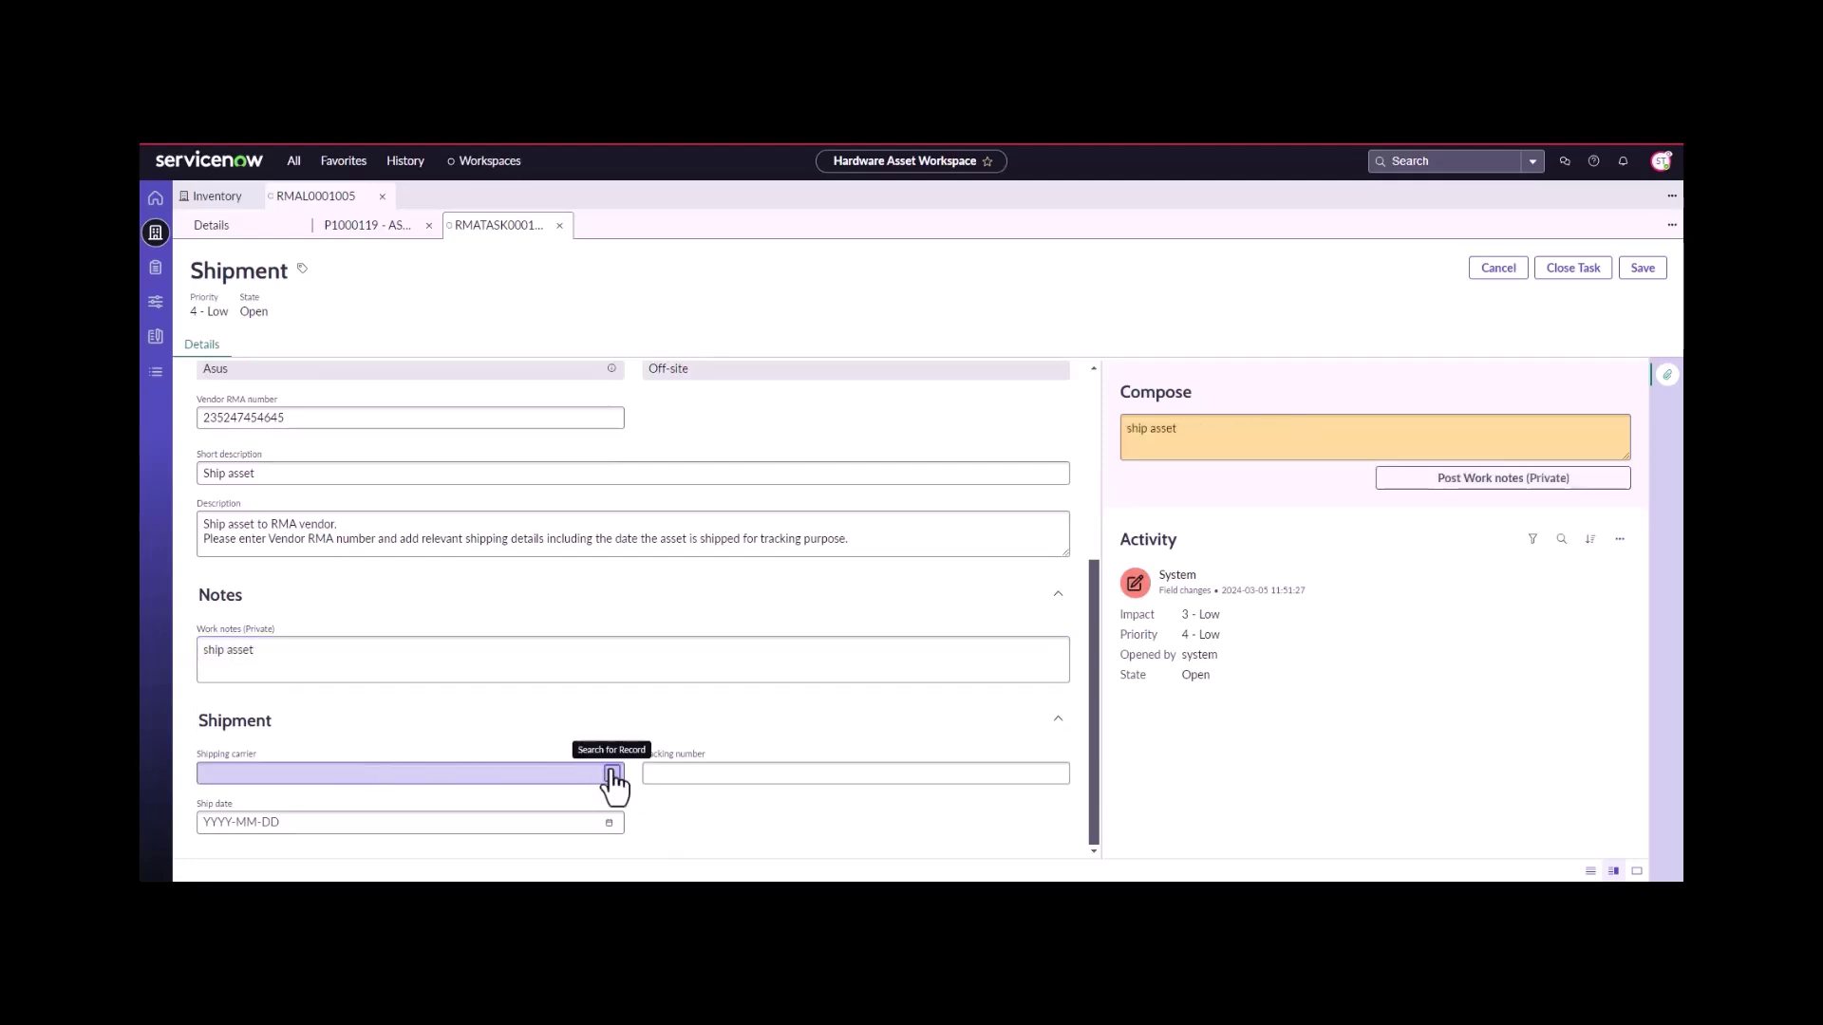
click(669, 474)
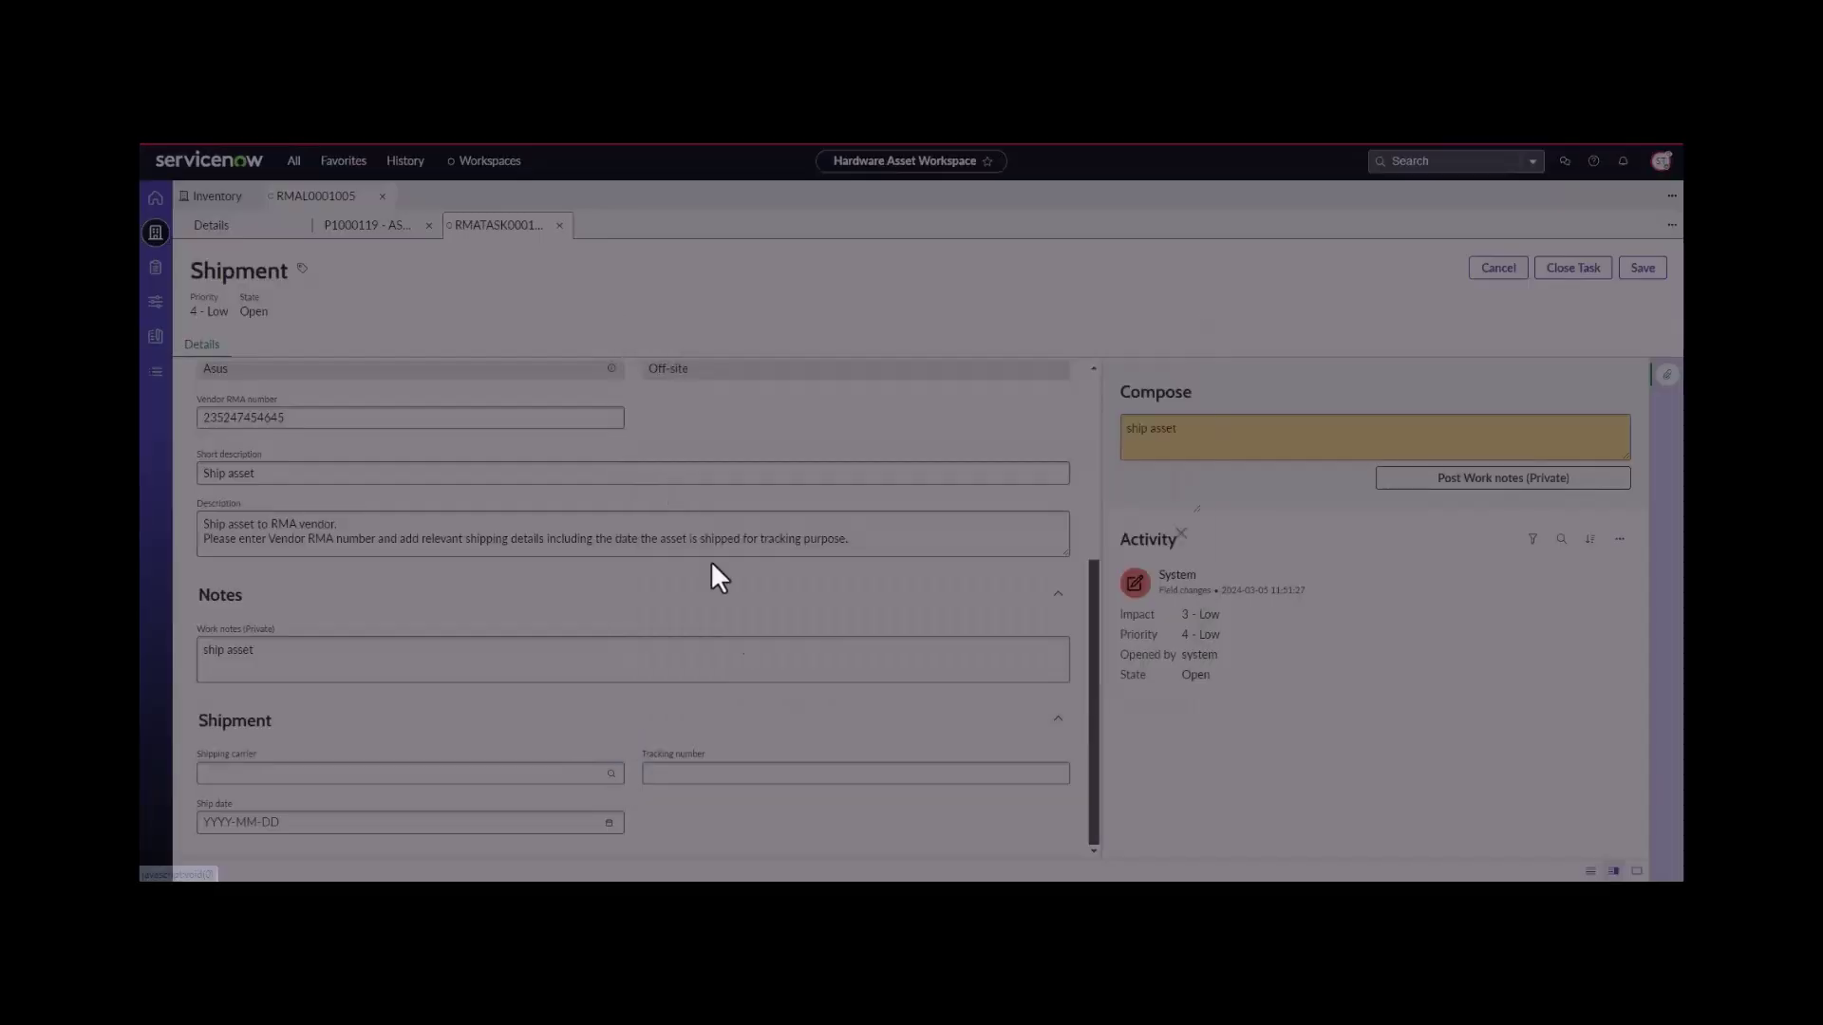
click(739, 779)
text(3565637567356)
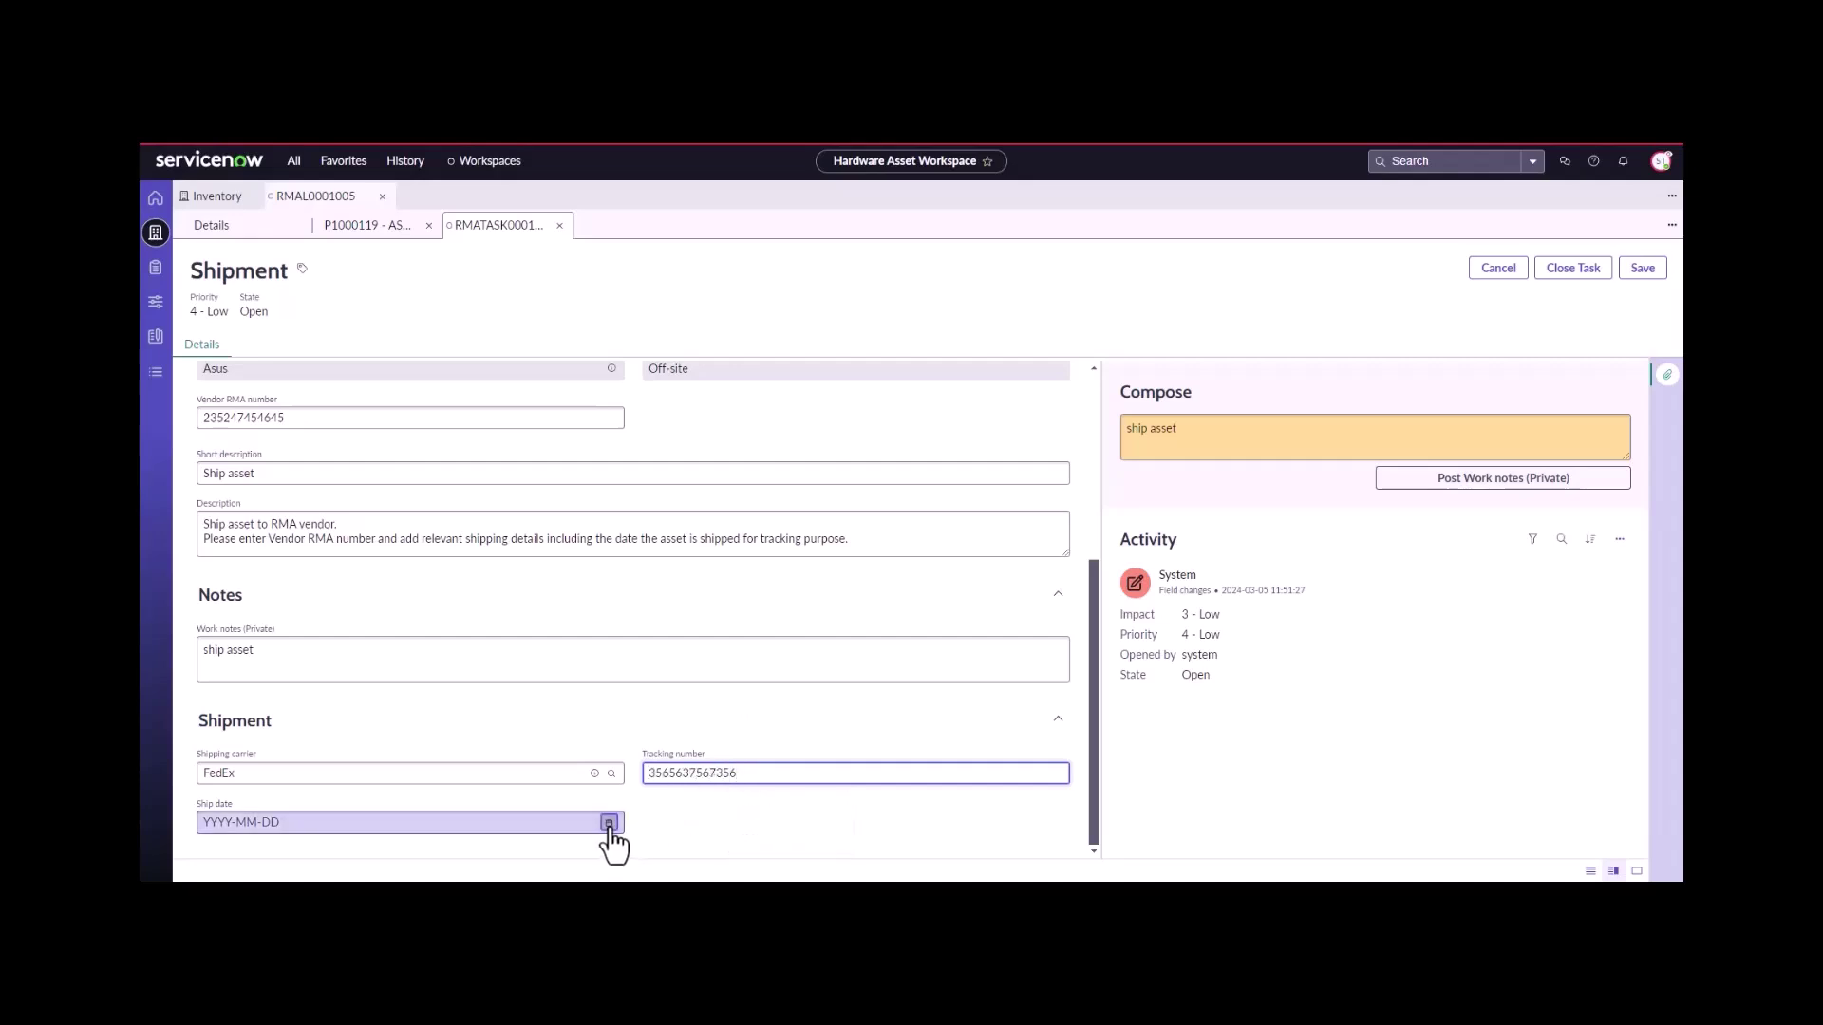
click(609, 822)
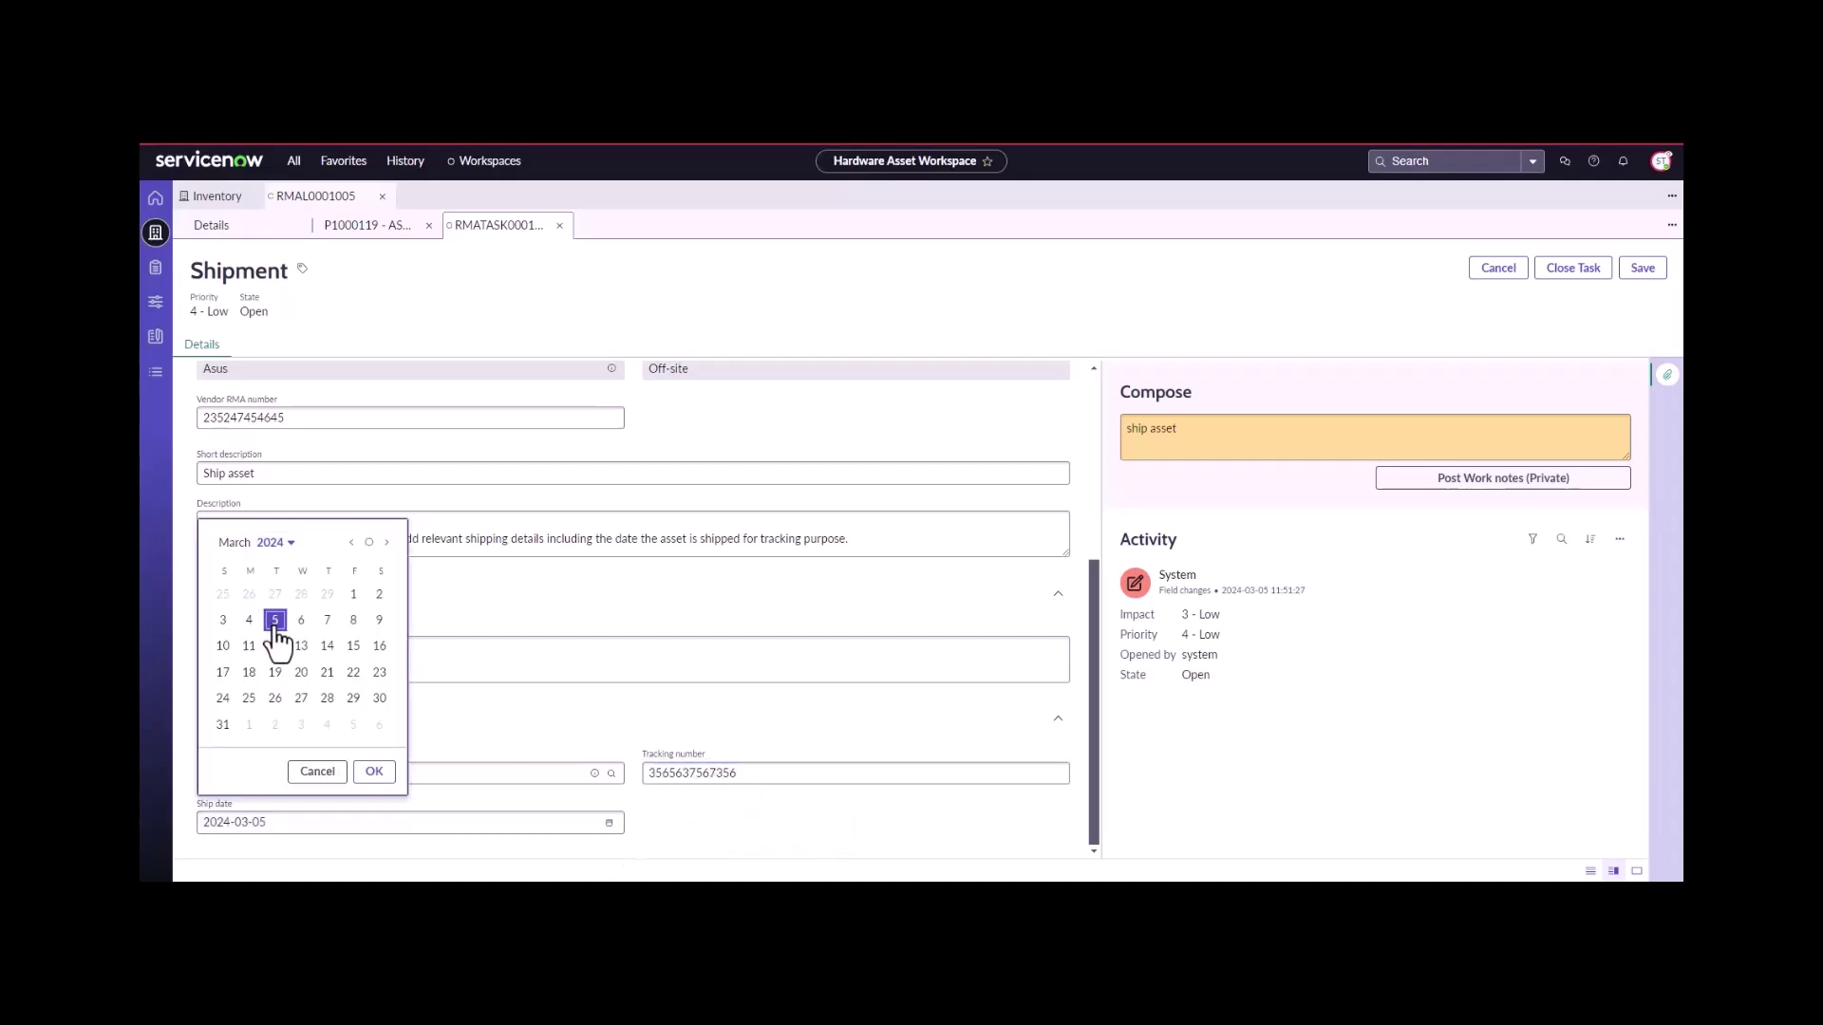
click(372, 773)
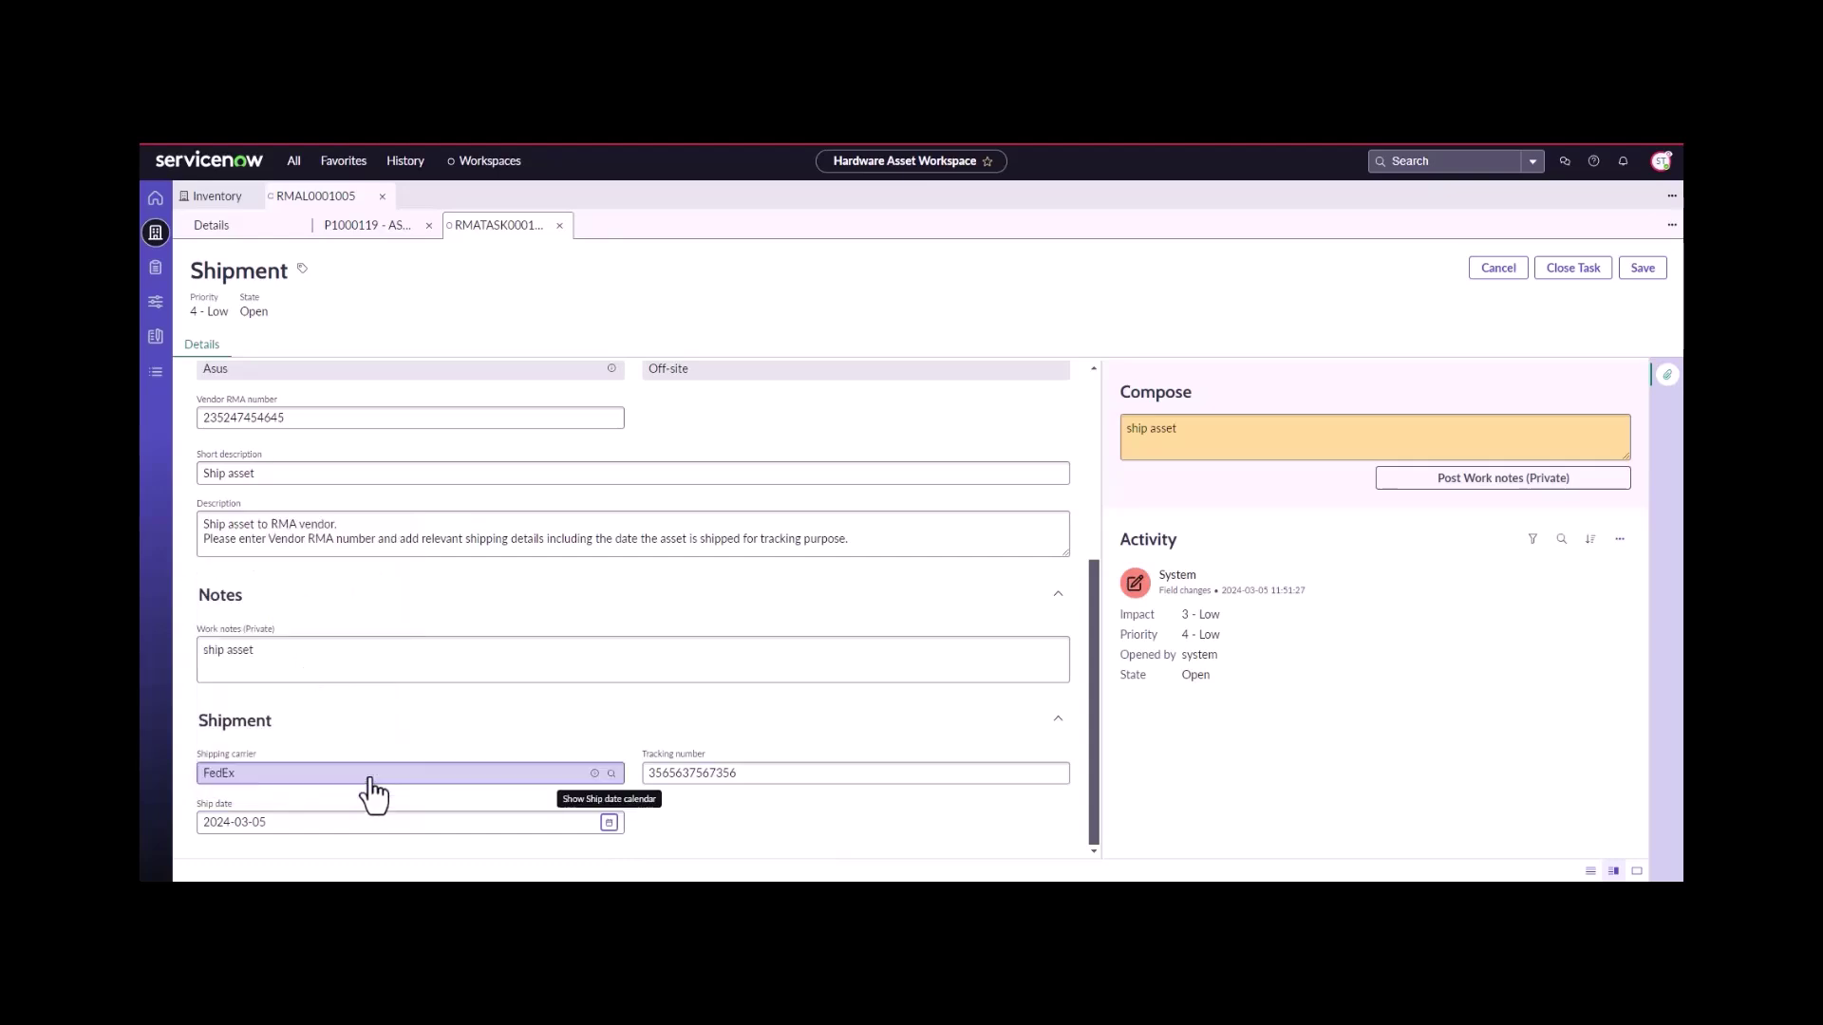
click(1558, 278)
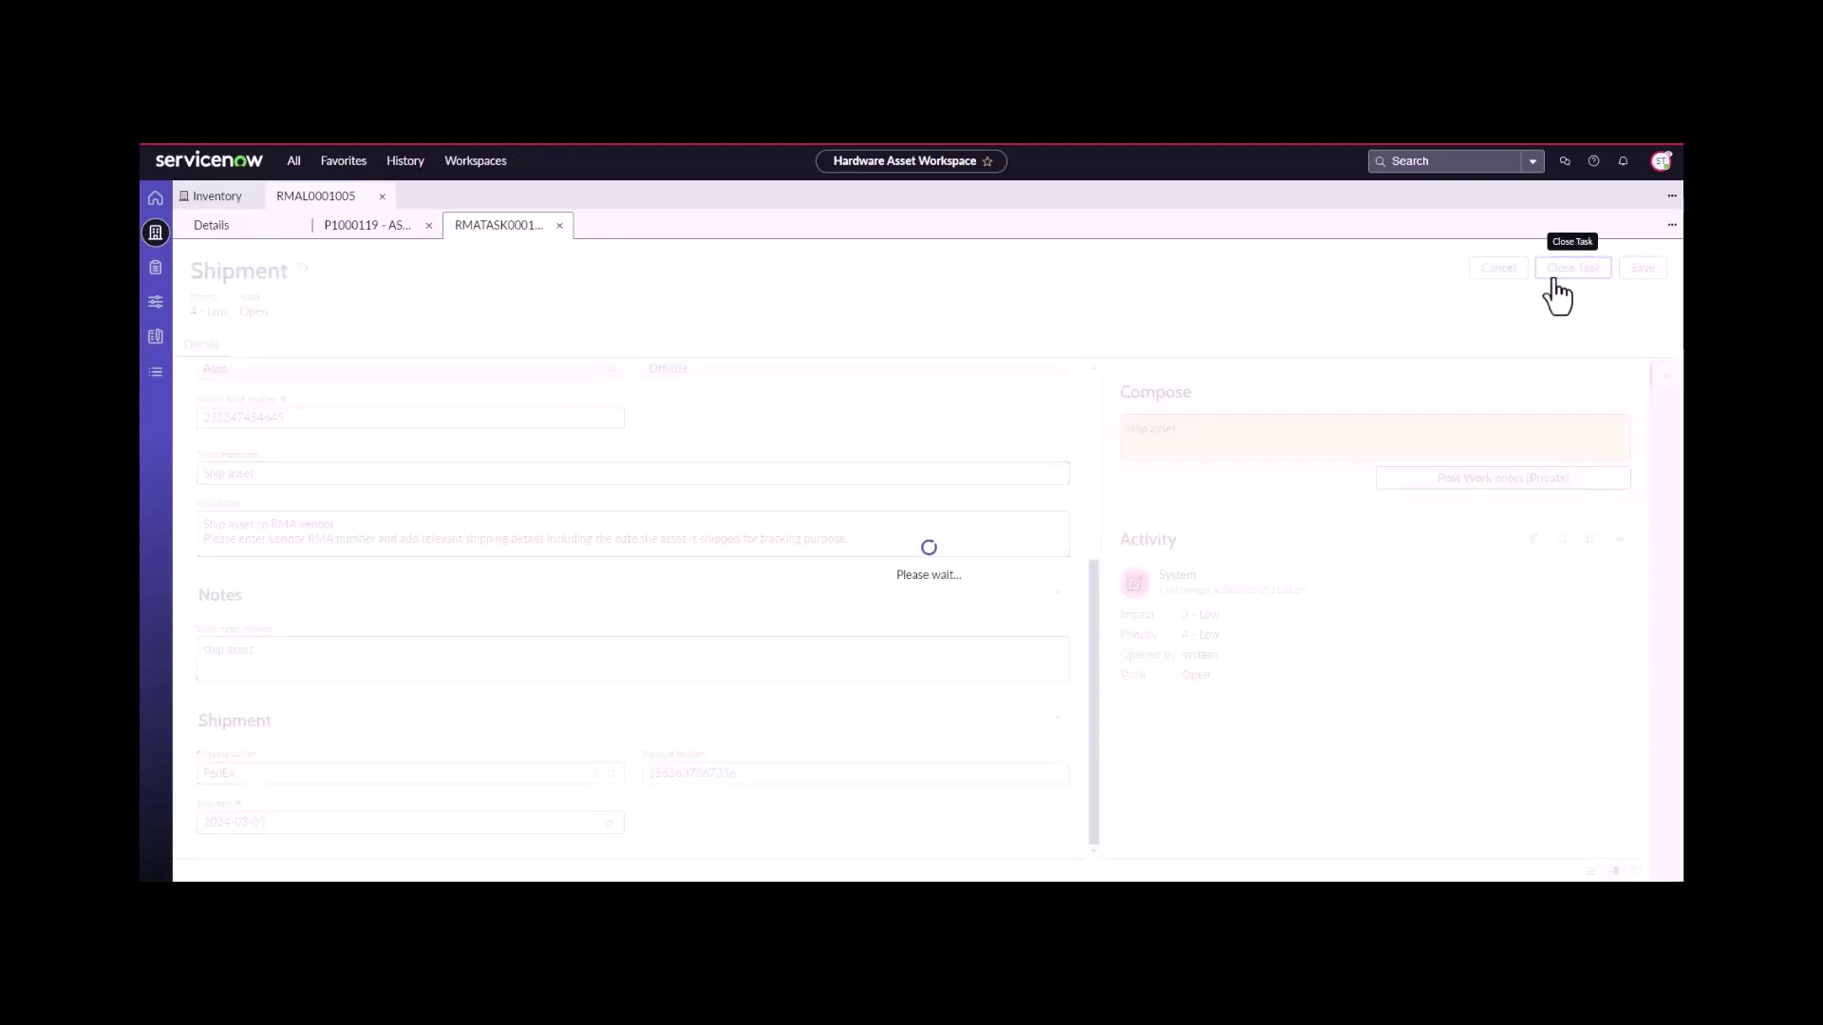
- Close the Shipment and asset tabs and open Vendor RMA decision task RMATASK0001016
click(559, 225)
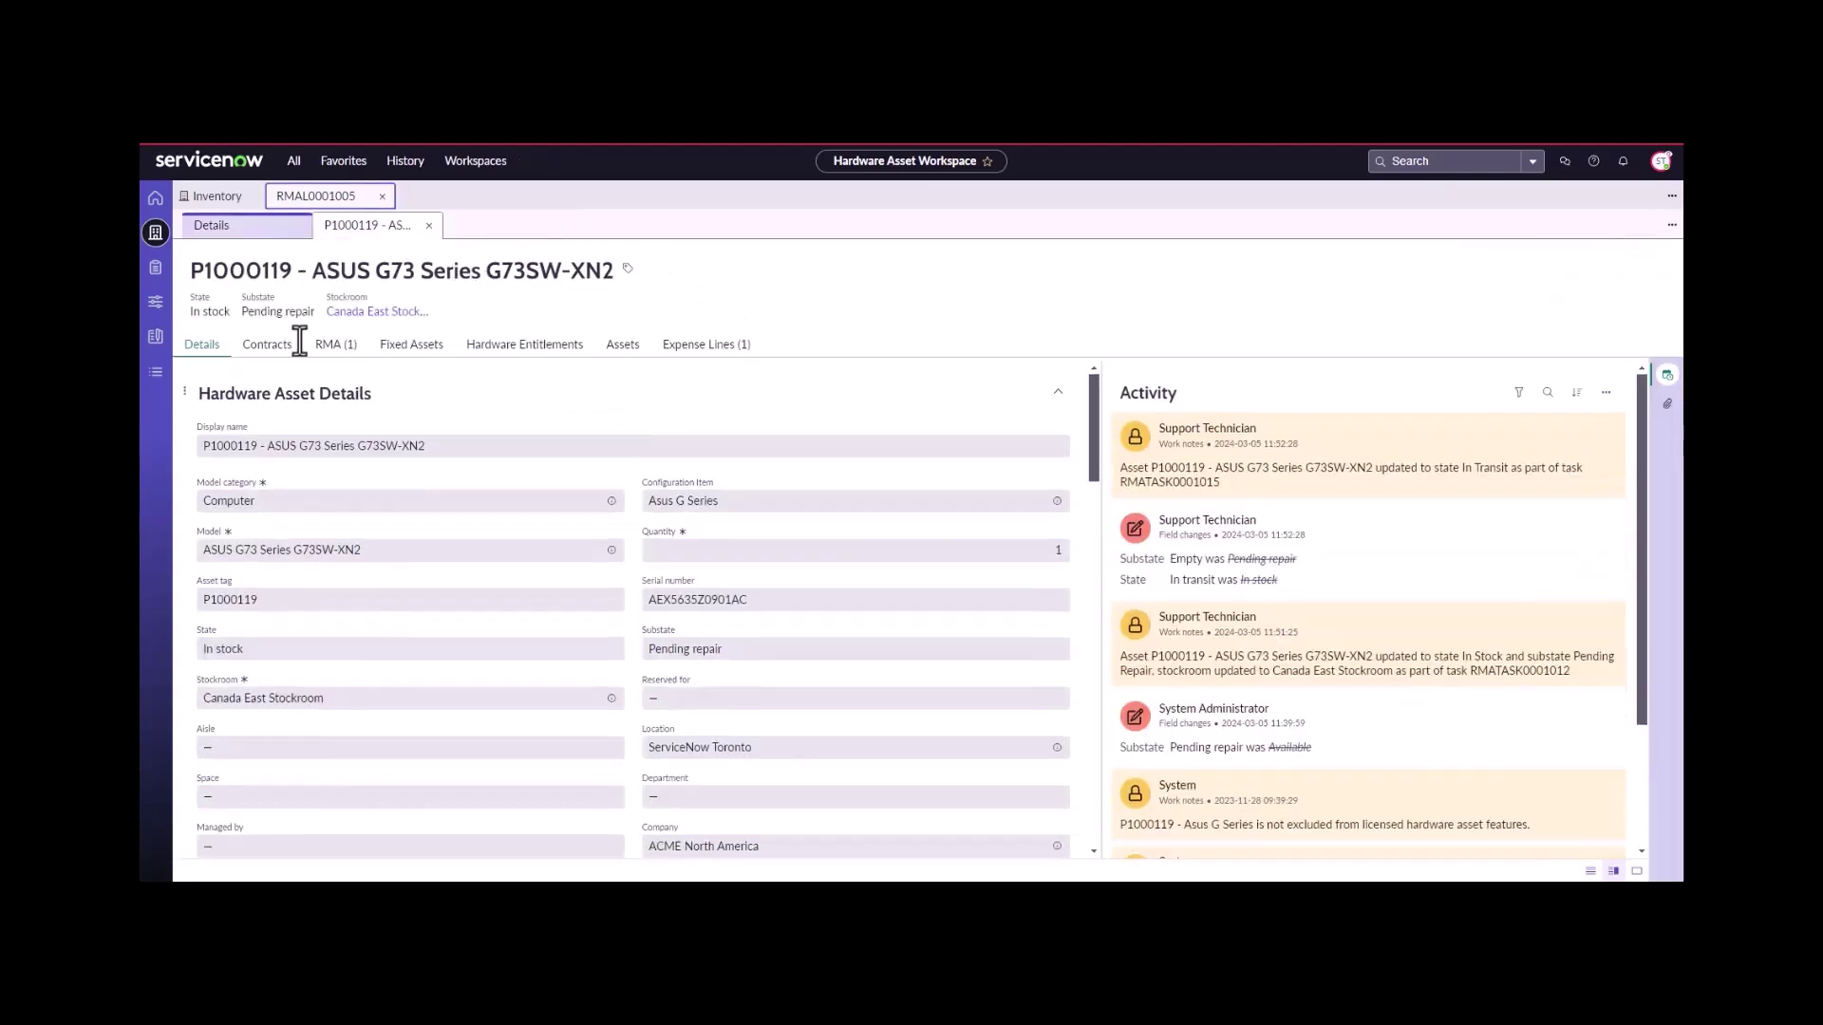
click(428, 226)
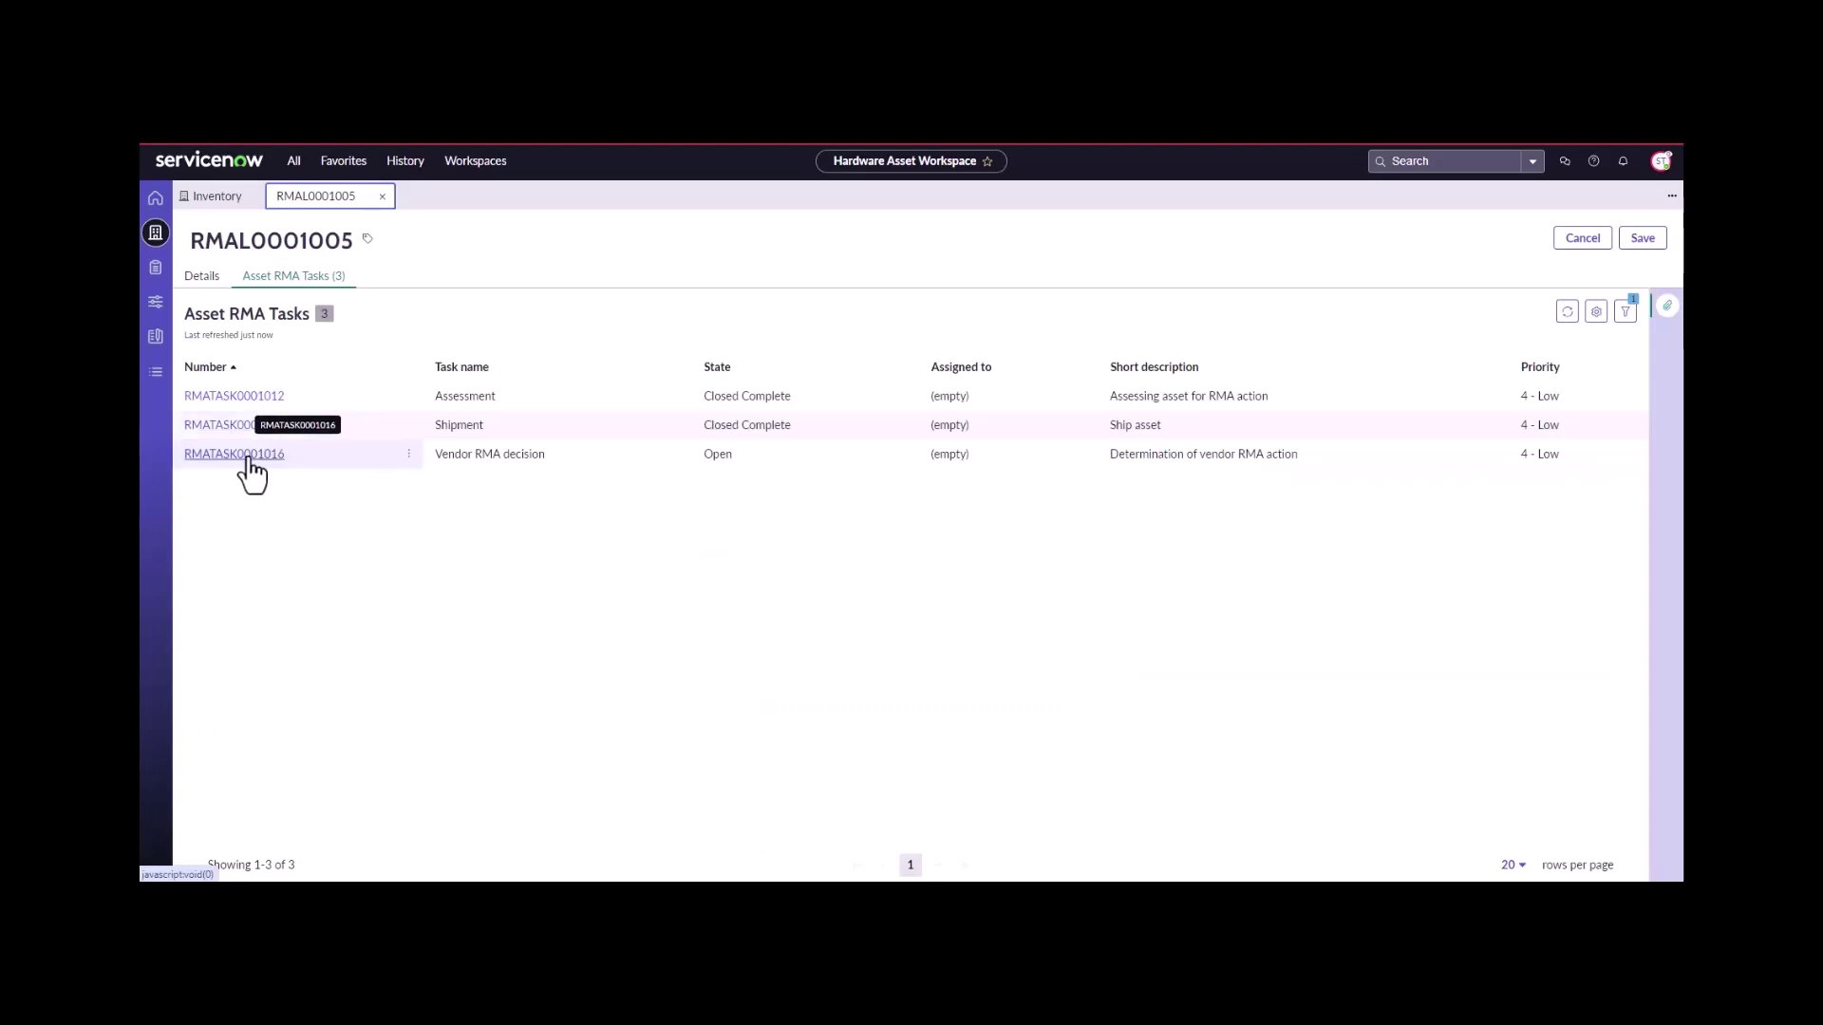
click(249, 457)
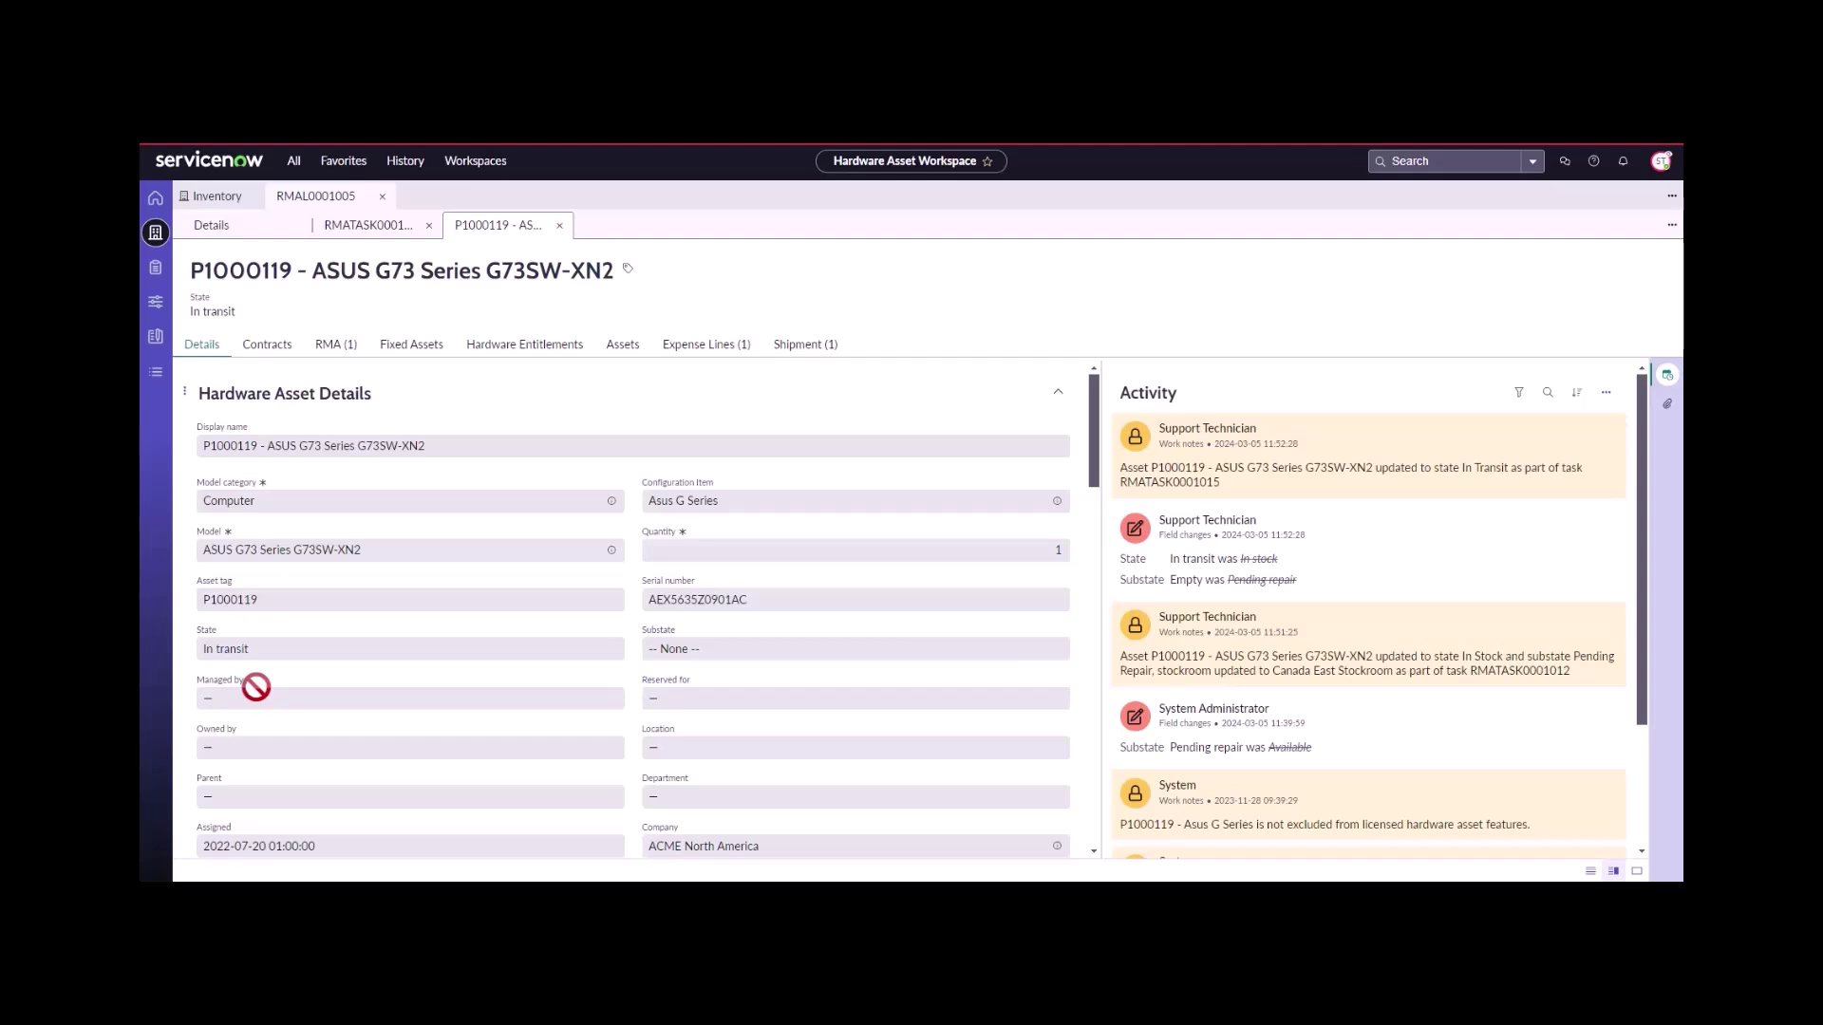
- Set vendor action Repair, note 'vendor fixing the asset', and close the decision task as complete
click(560, 226)
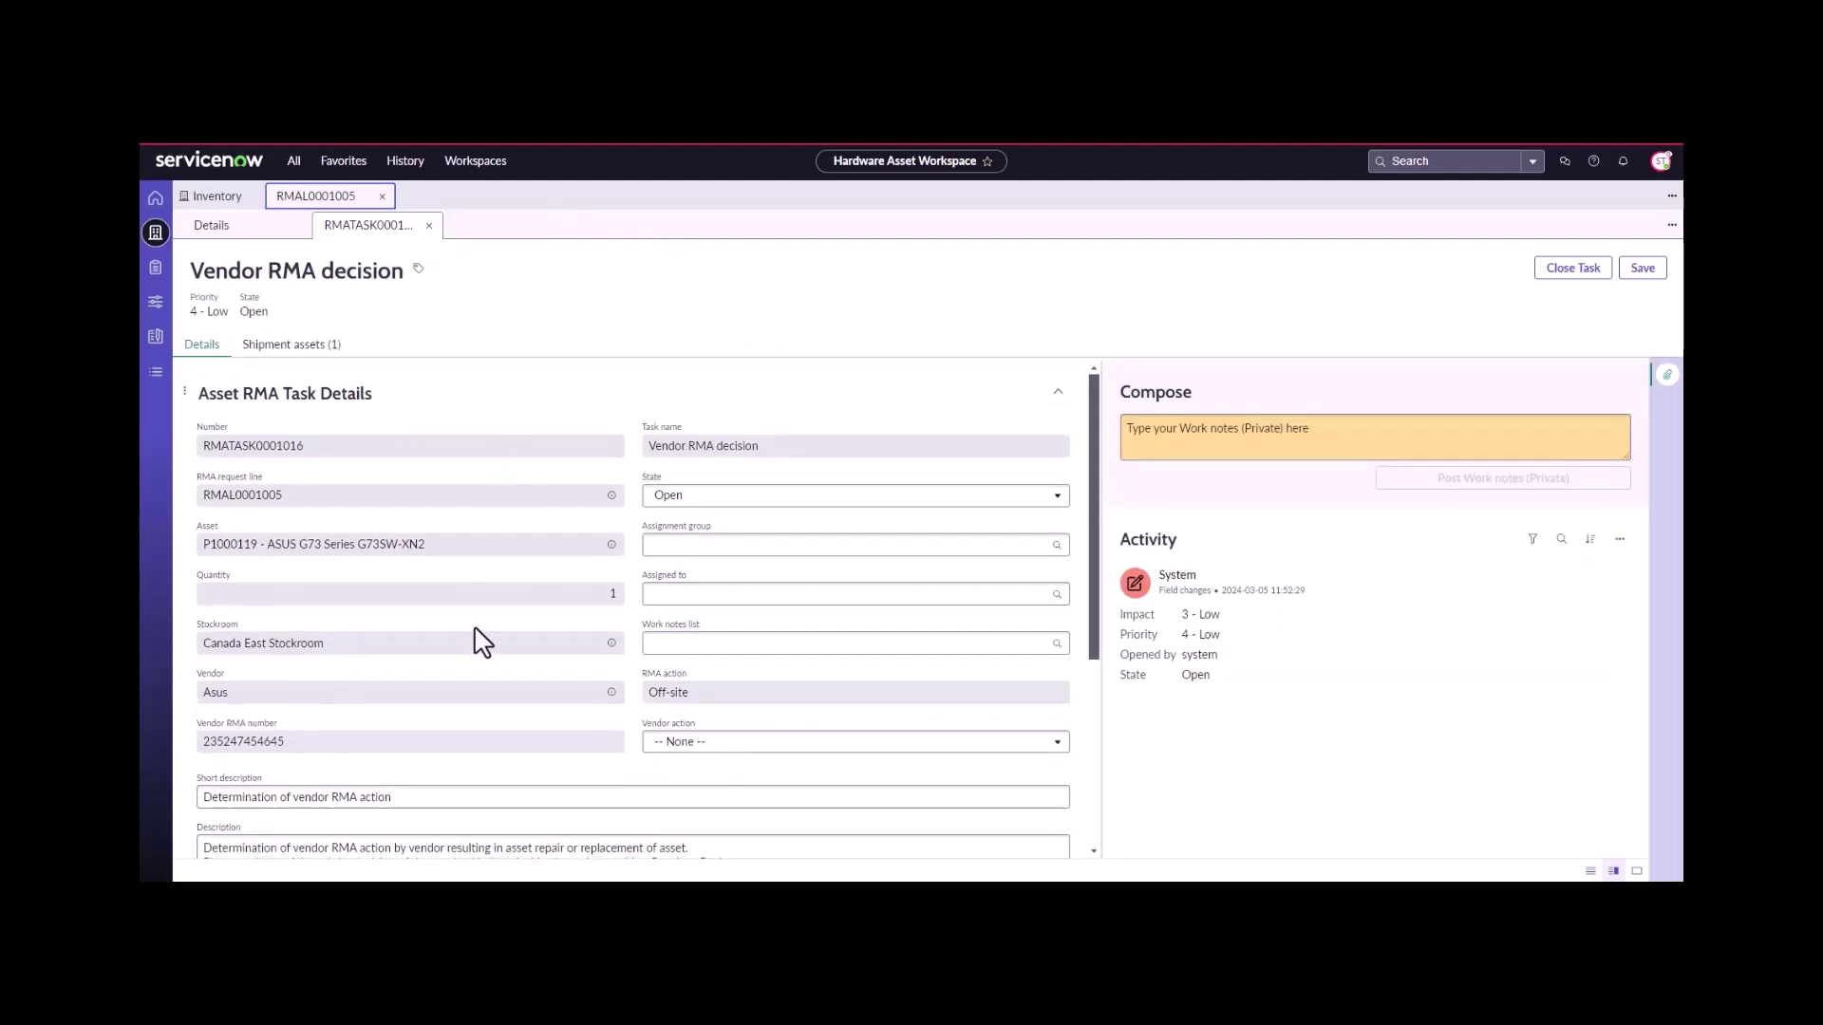
scroll(309, 465, down, 1)
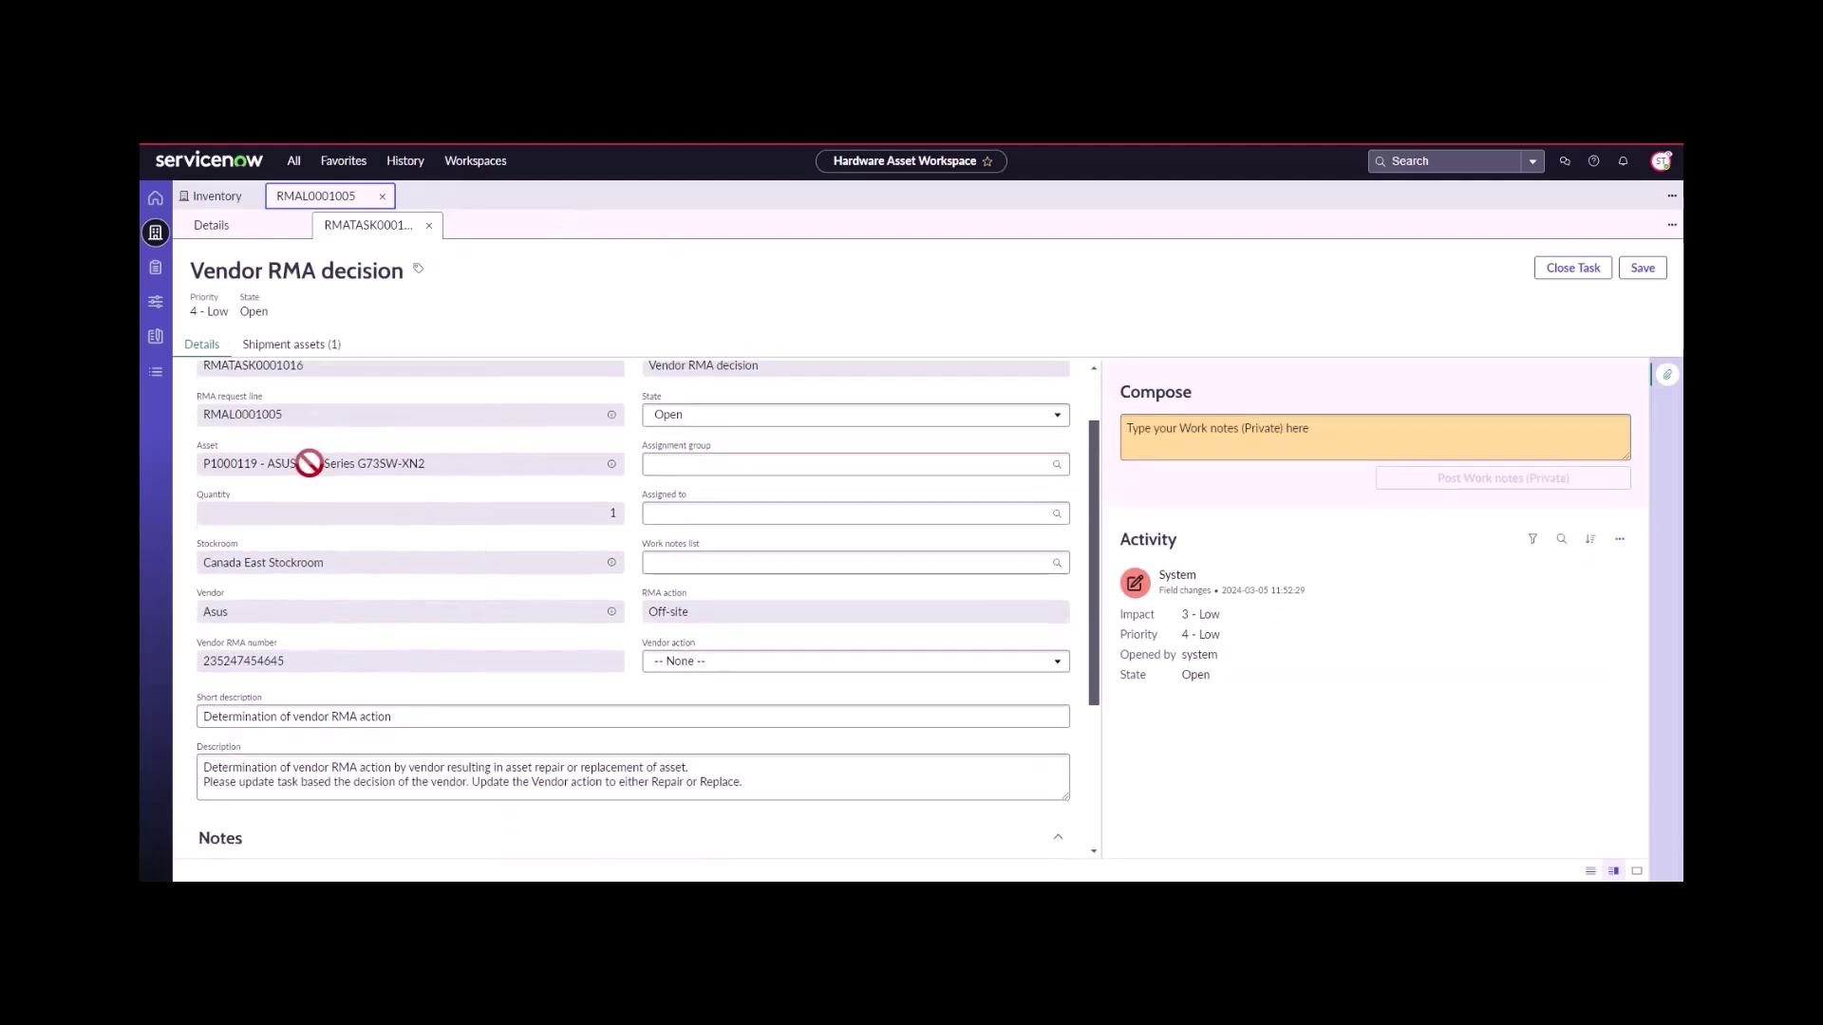
scroll(310, 463, up, 1)
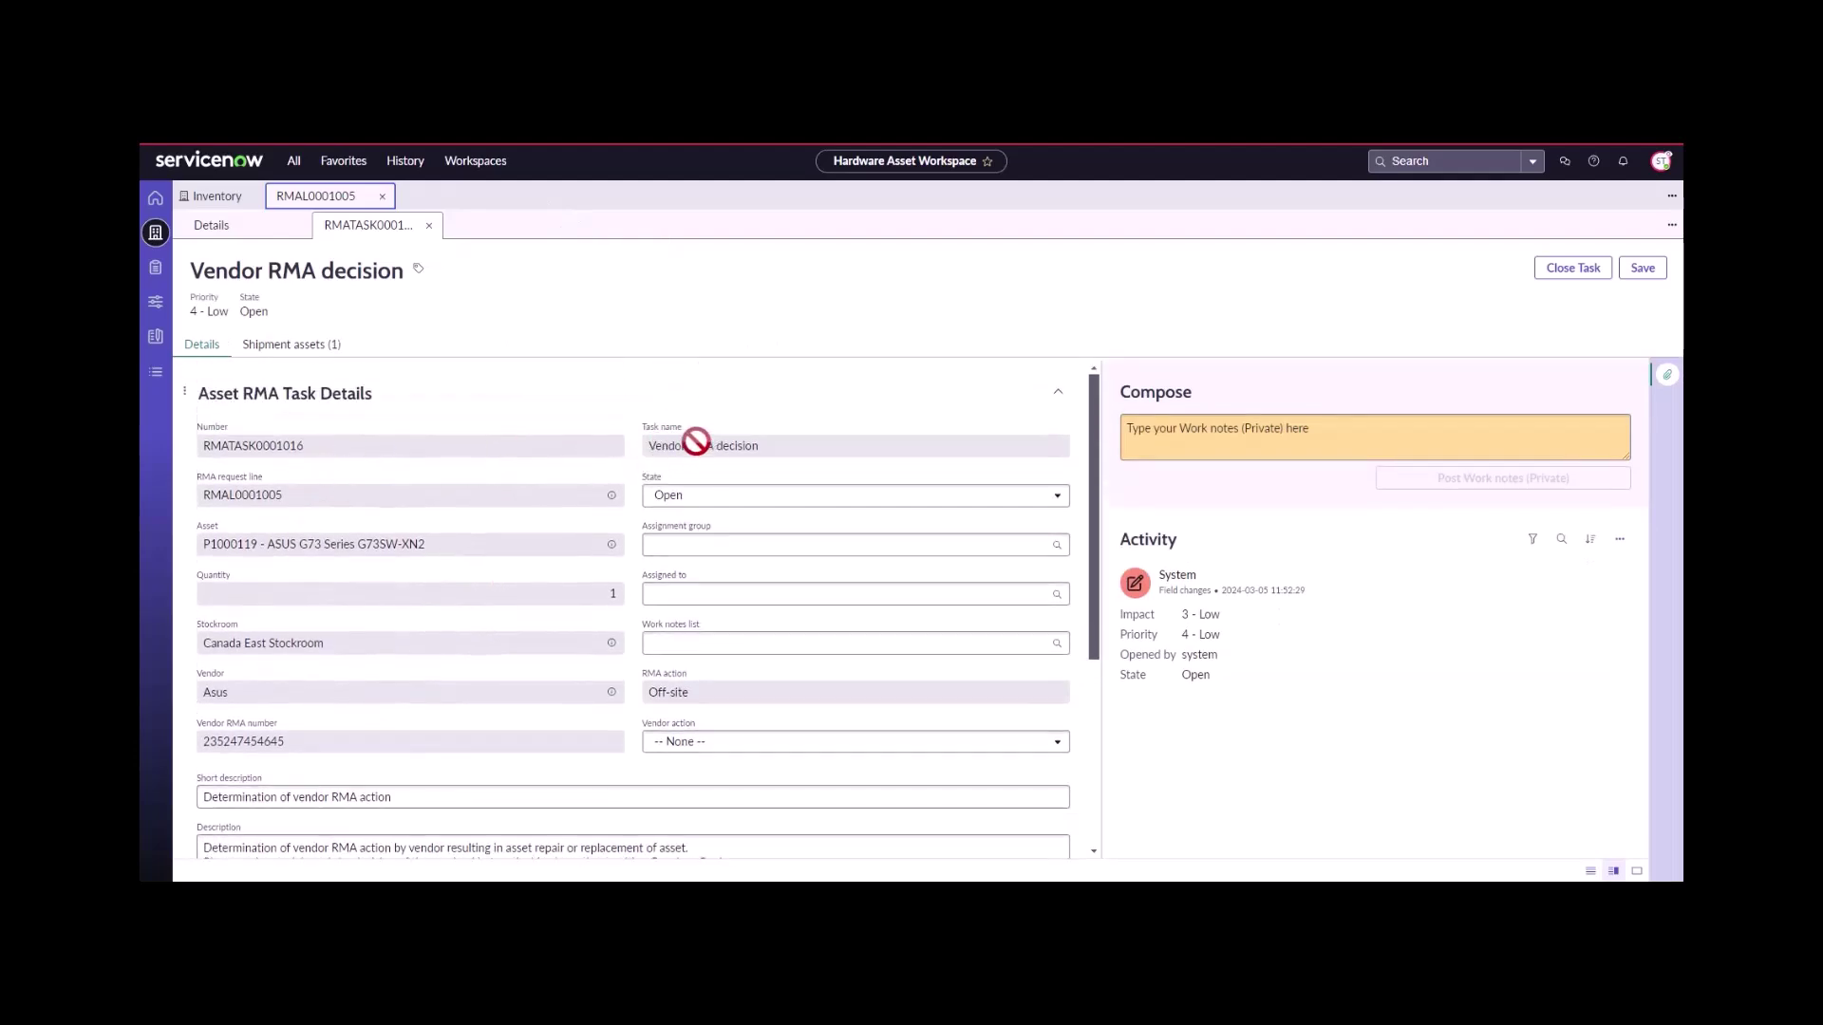
scroll(653, 467, down, 3)
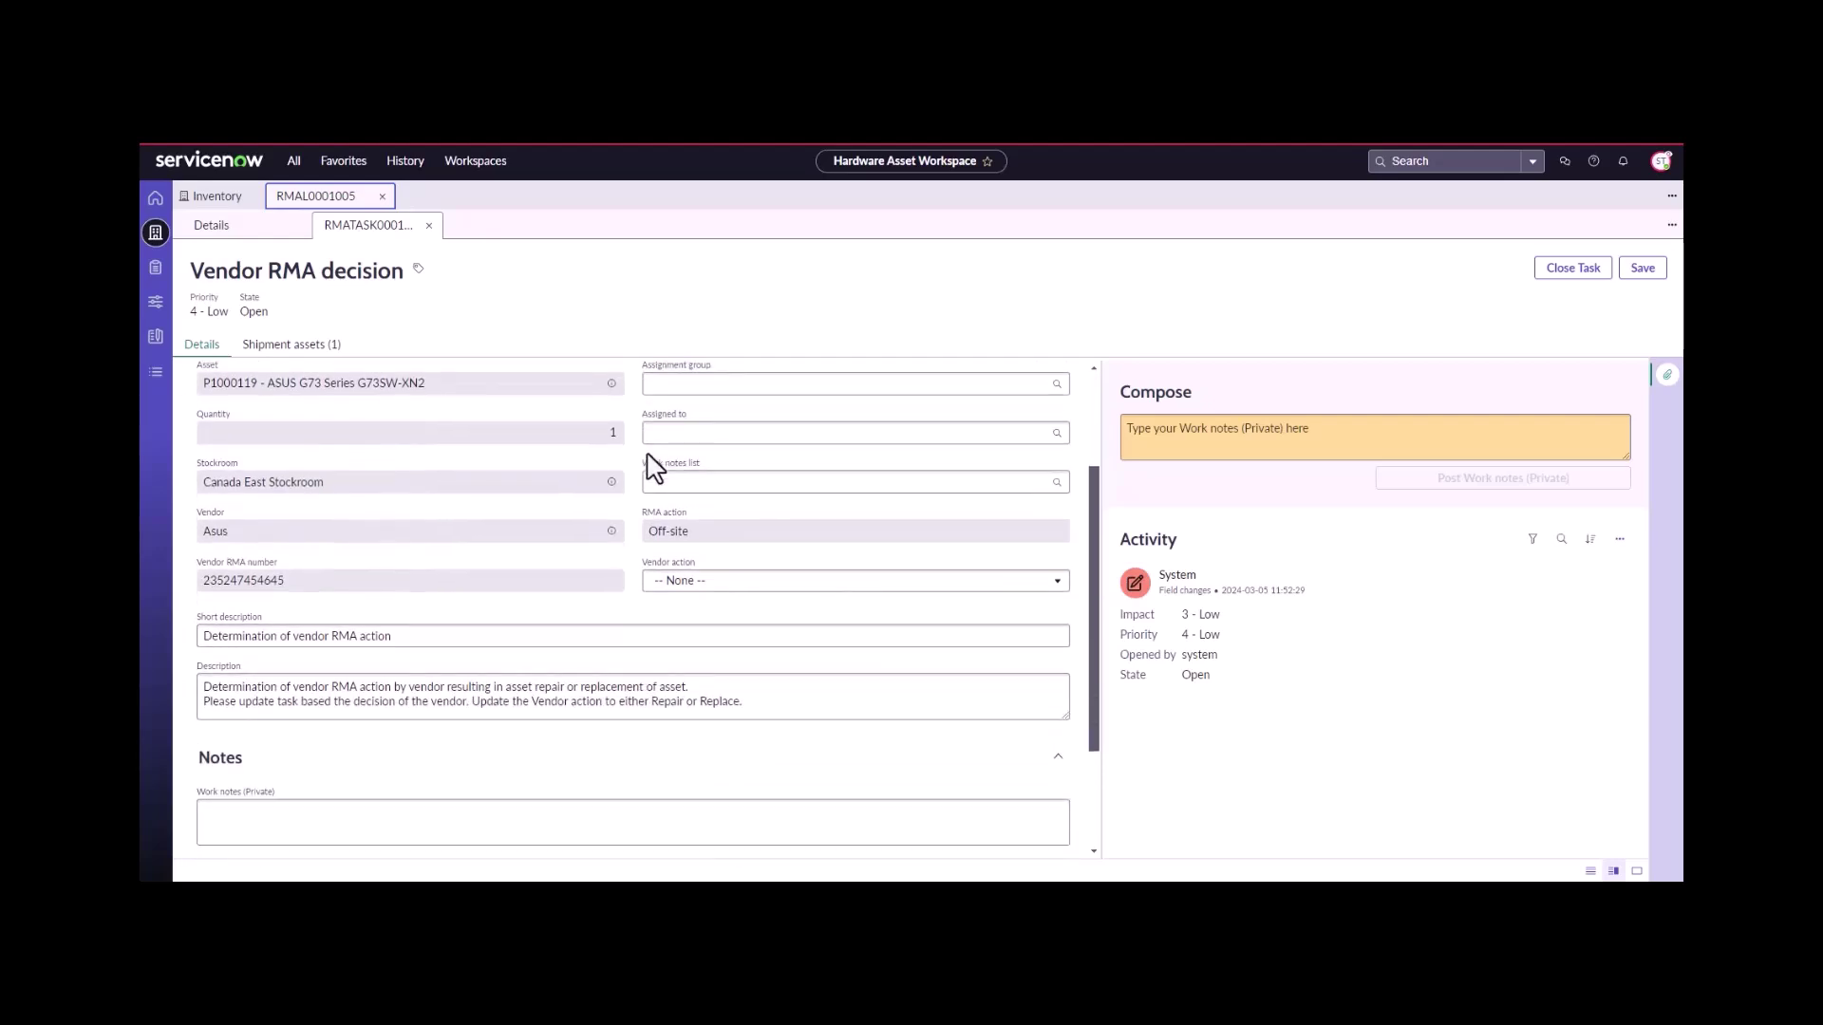
click(689, 581)
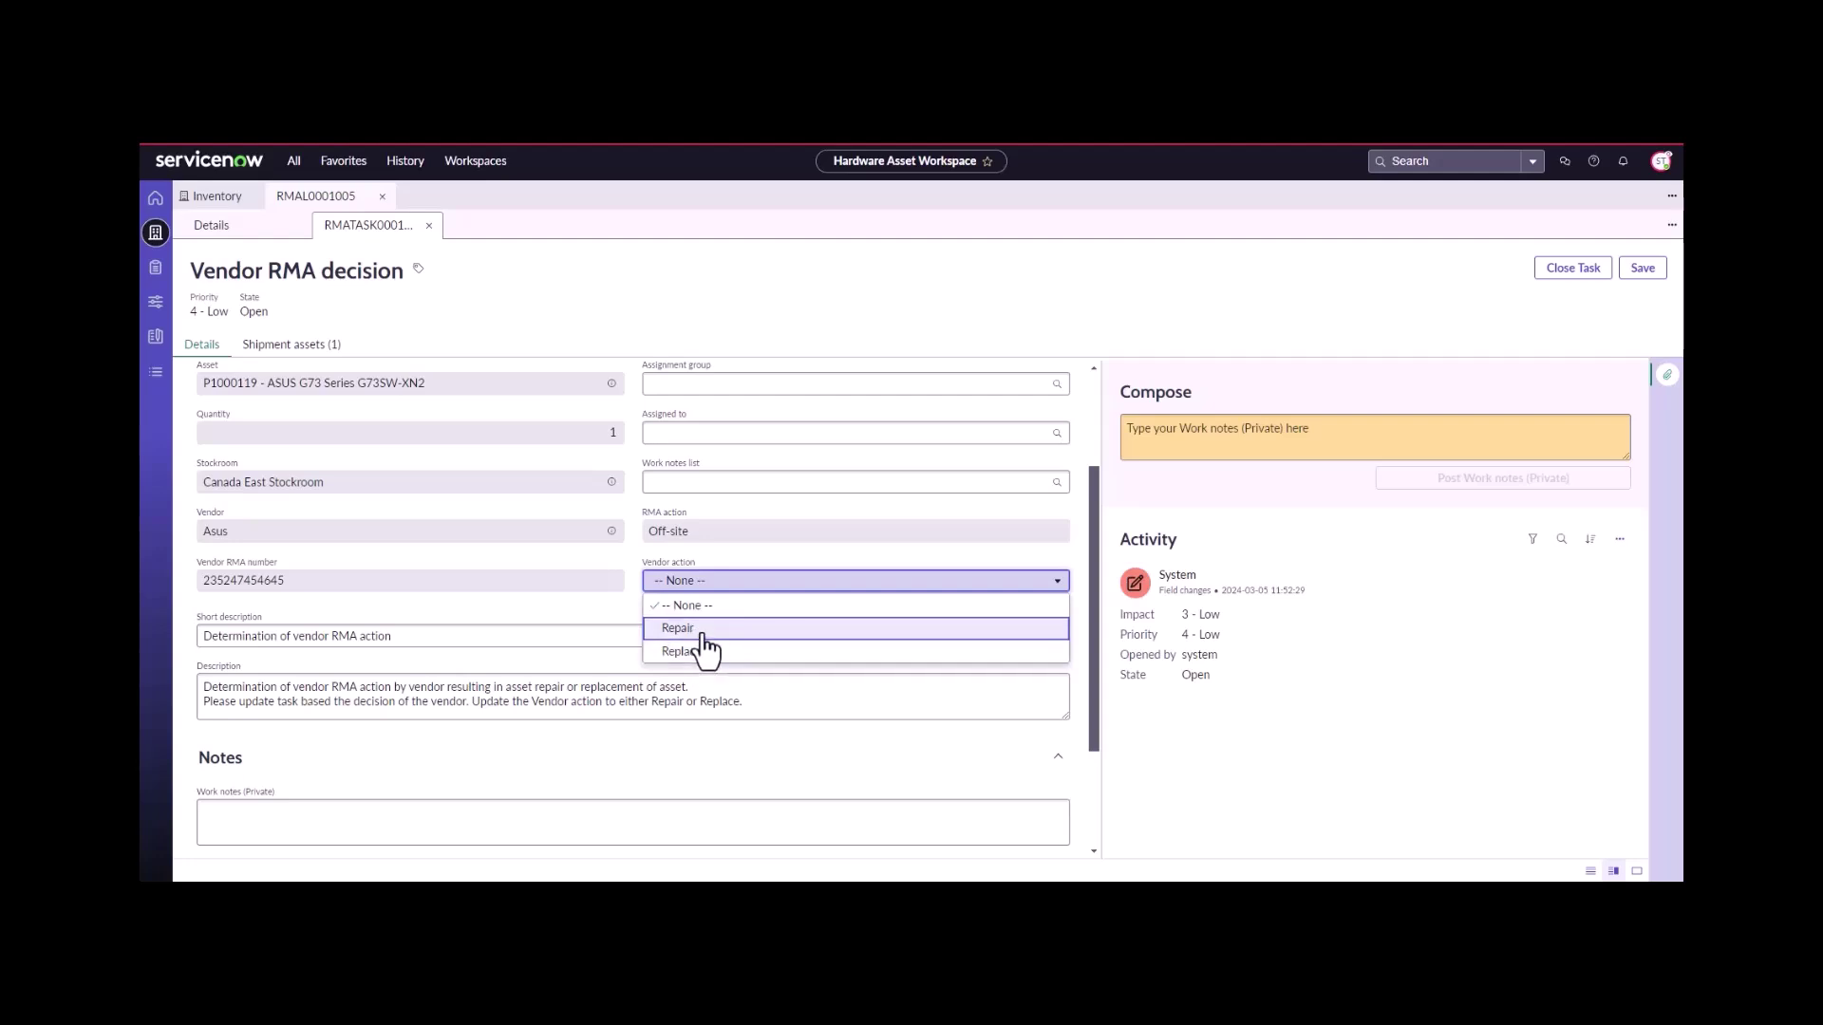
click(703, 629)
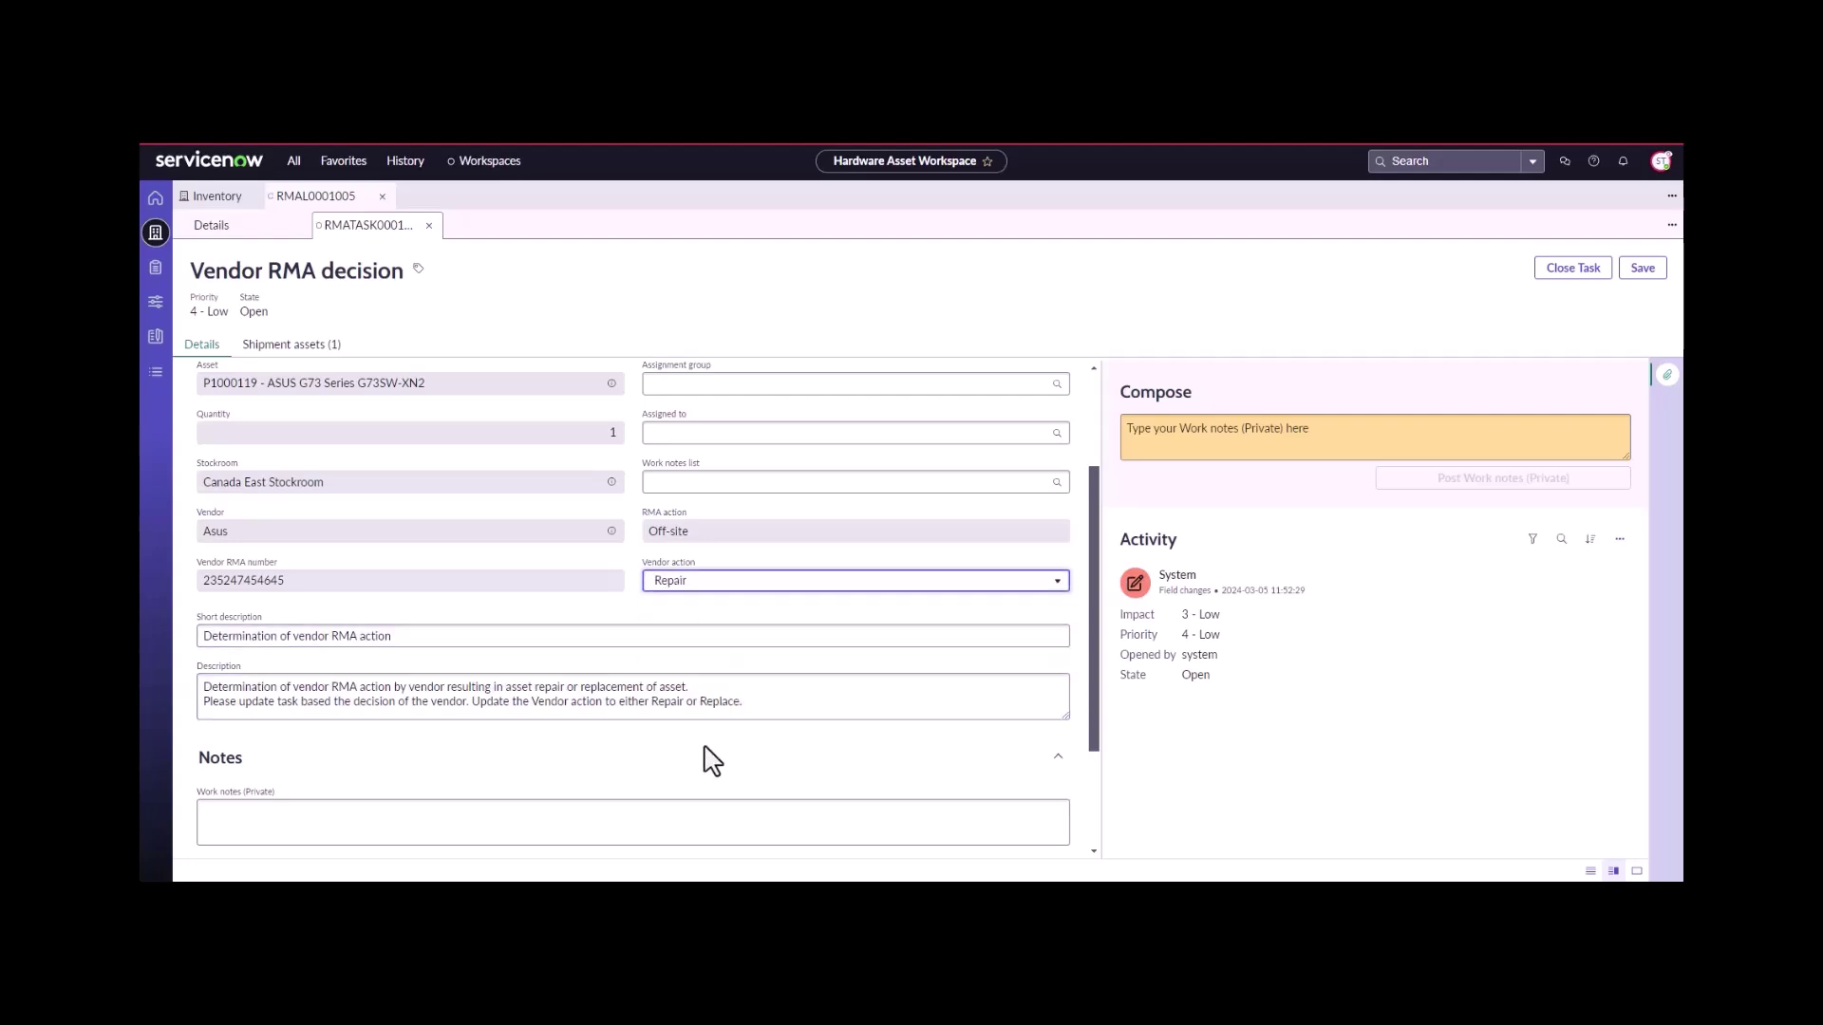
click(540, 808)
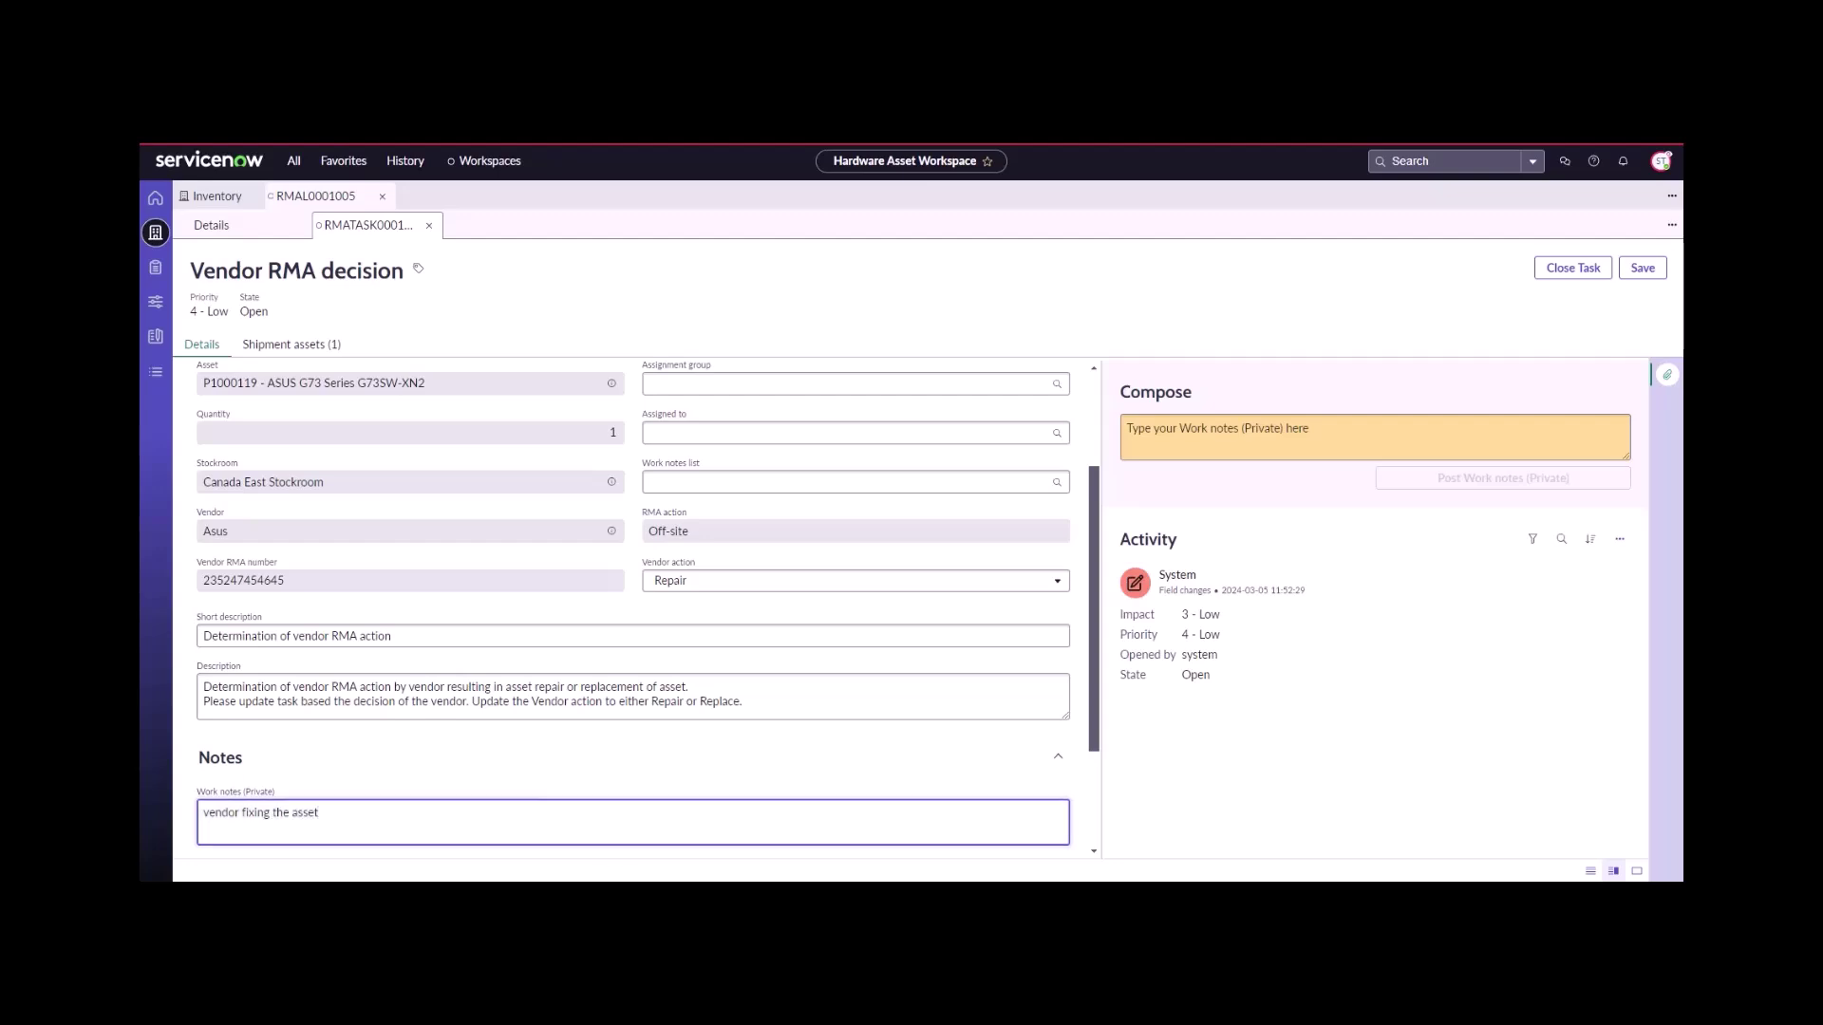
click(1572, 271)
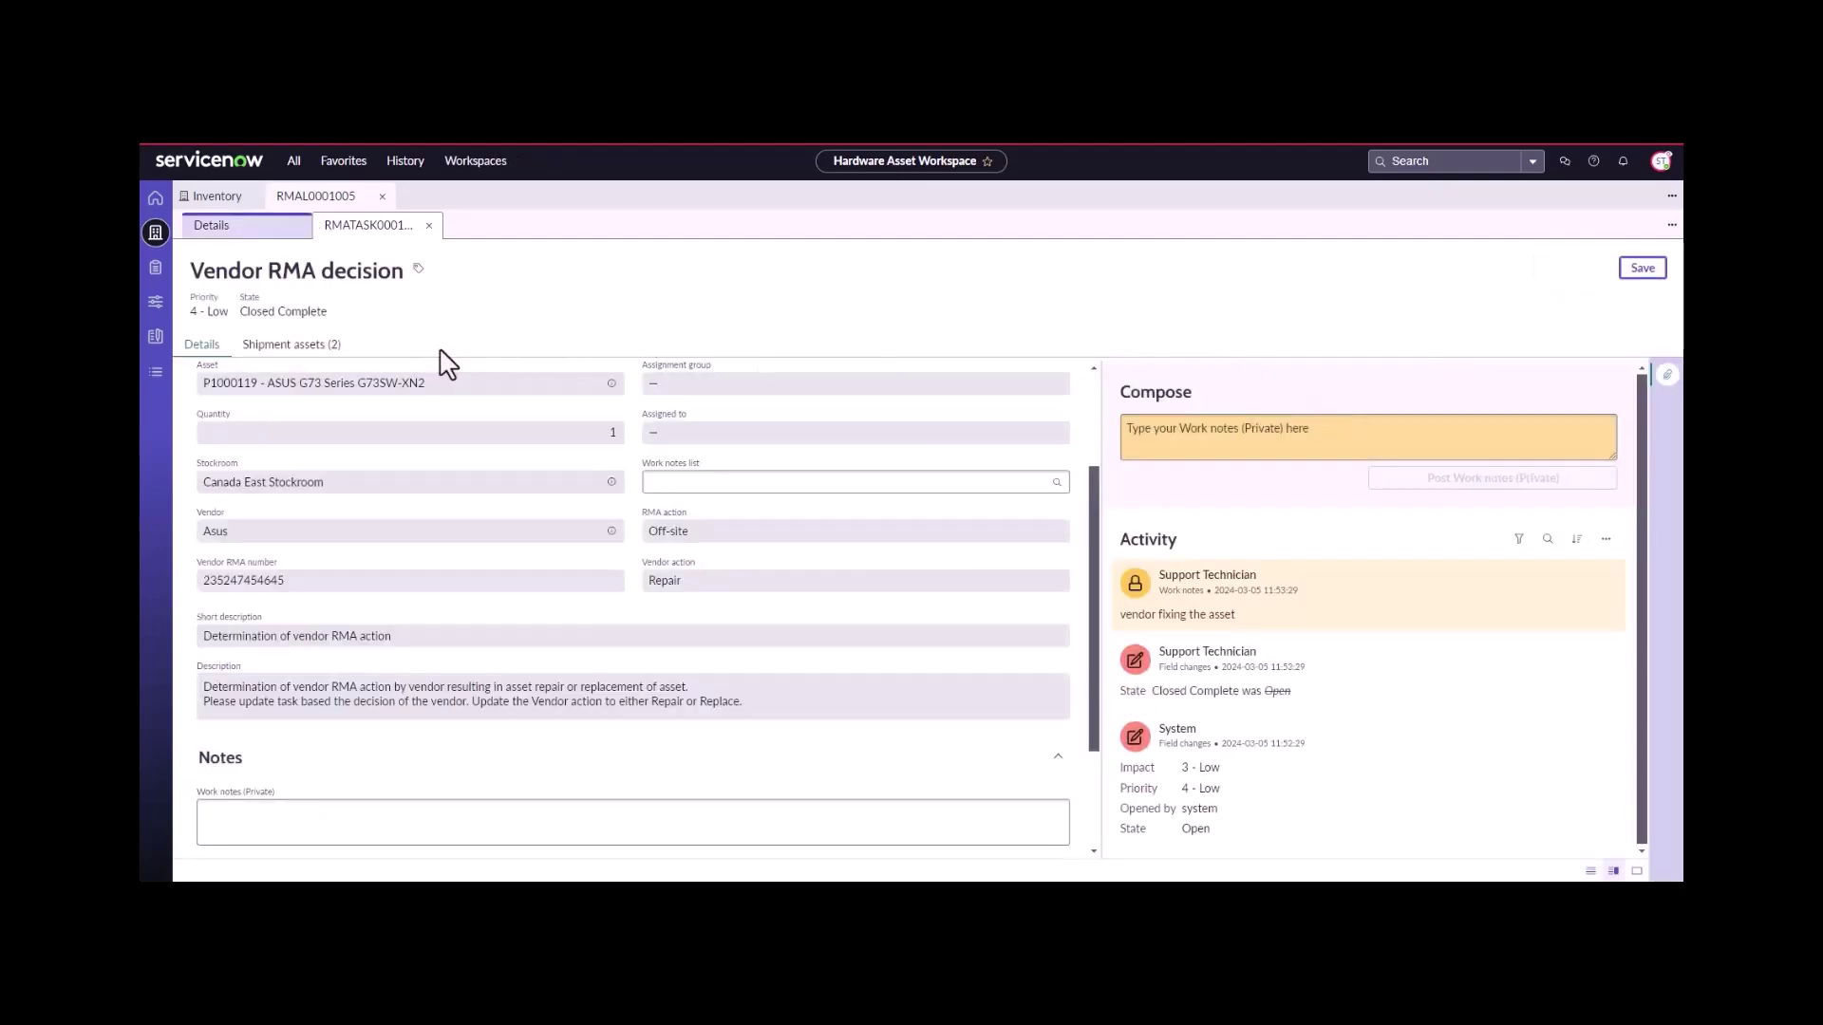
- Open Receive task RMATASK0001017 and review its linked asset P1000119
click(429, 225)
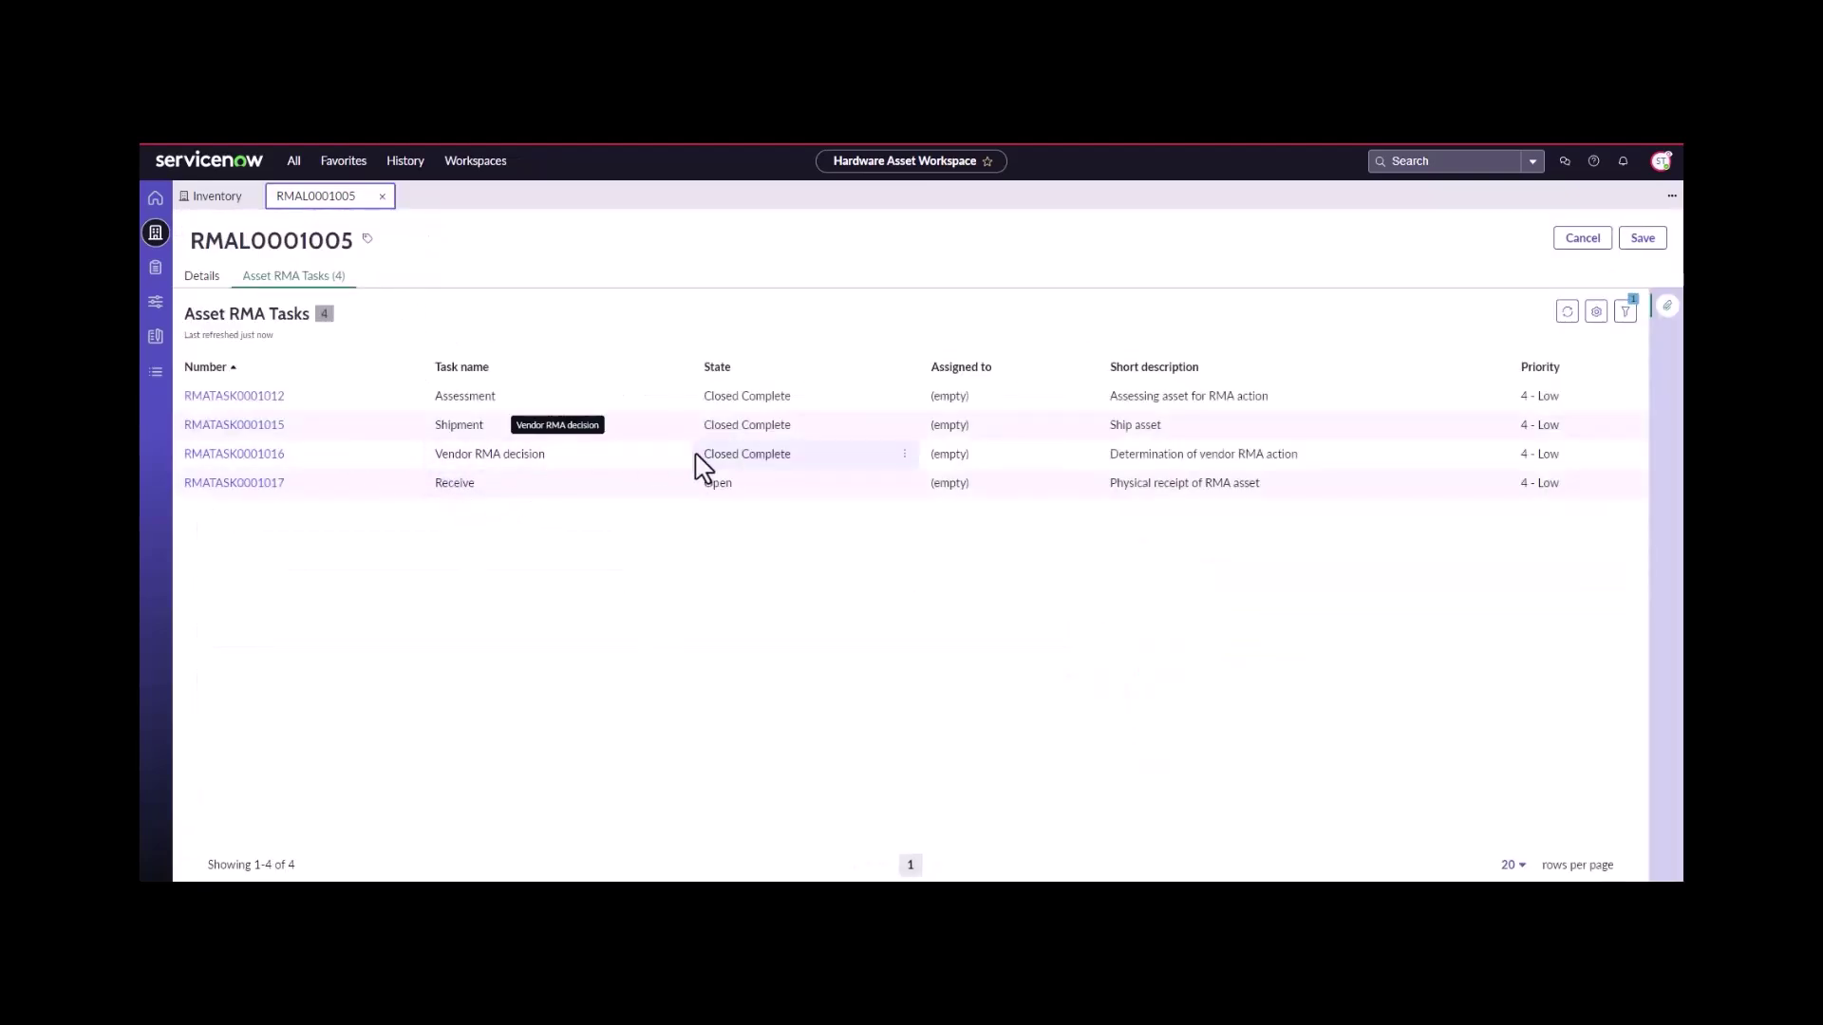
click(272, 485)
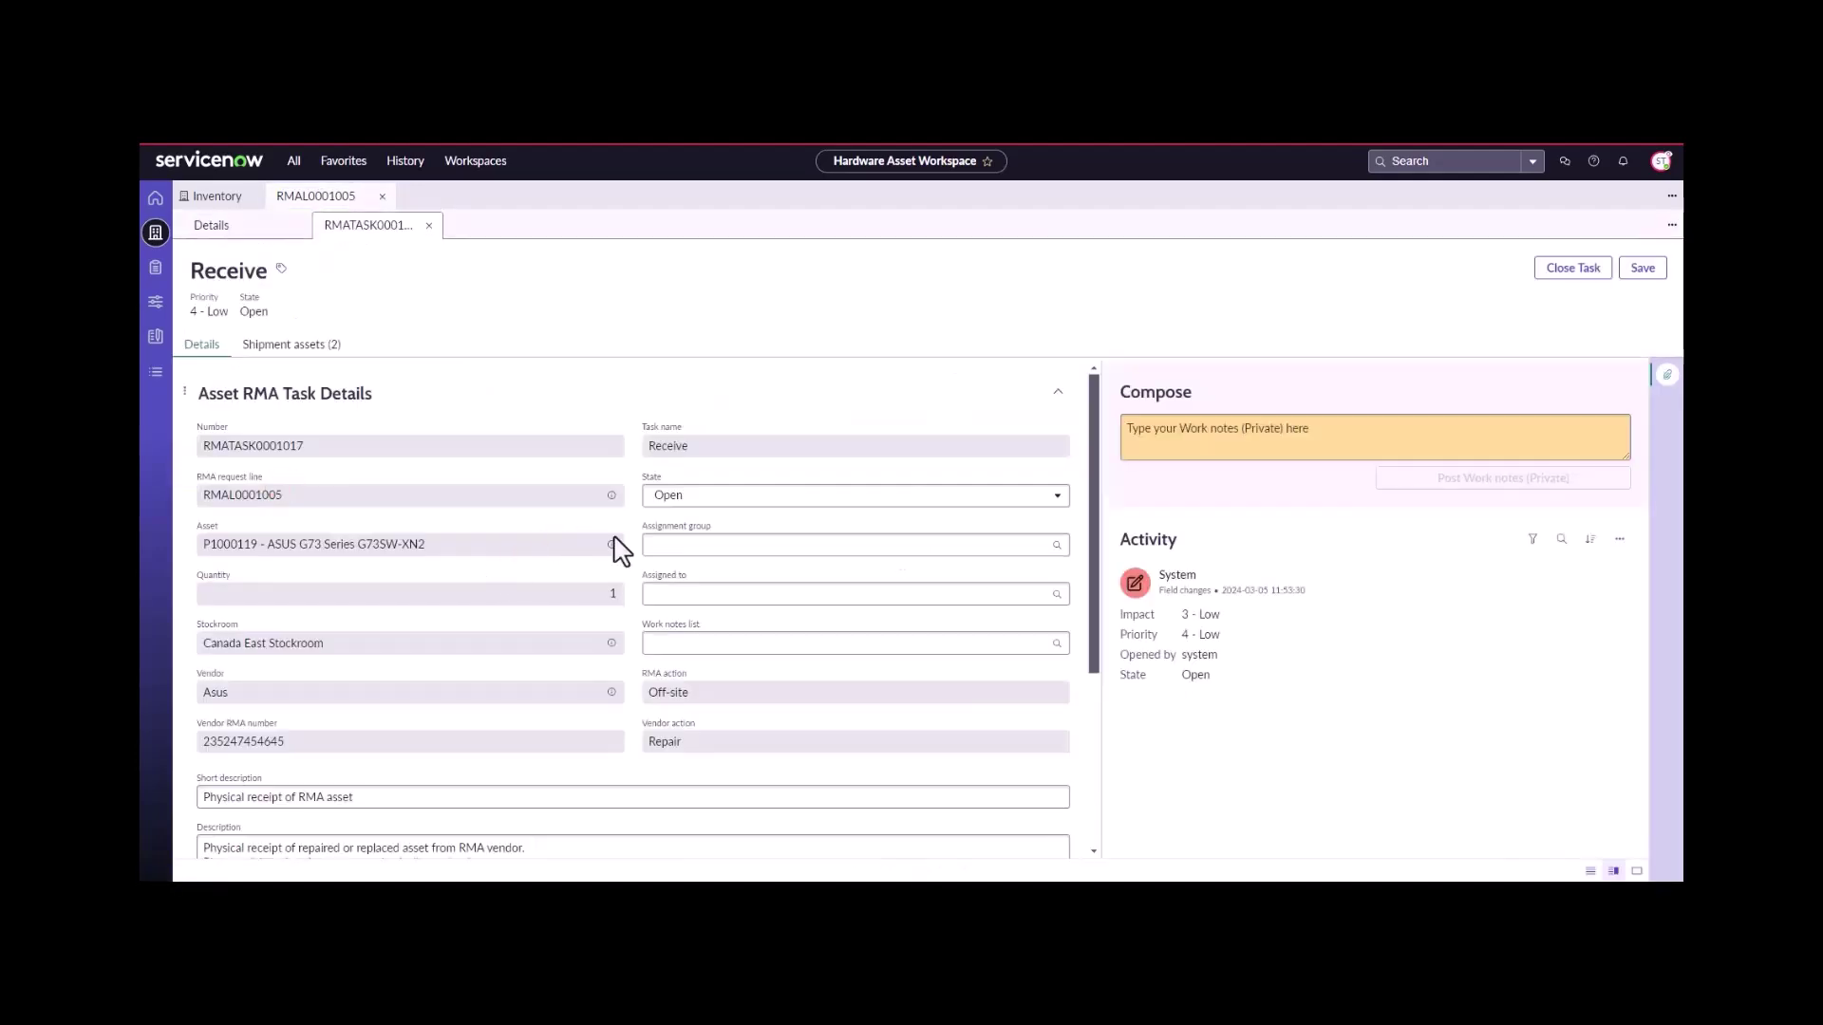
click(615, 549)
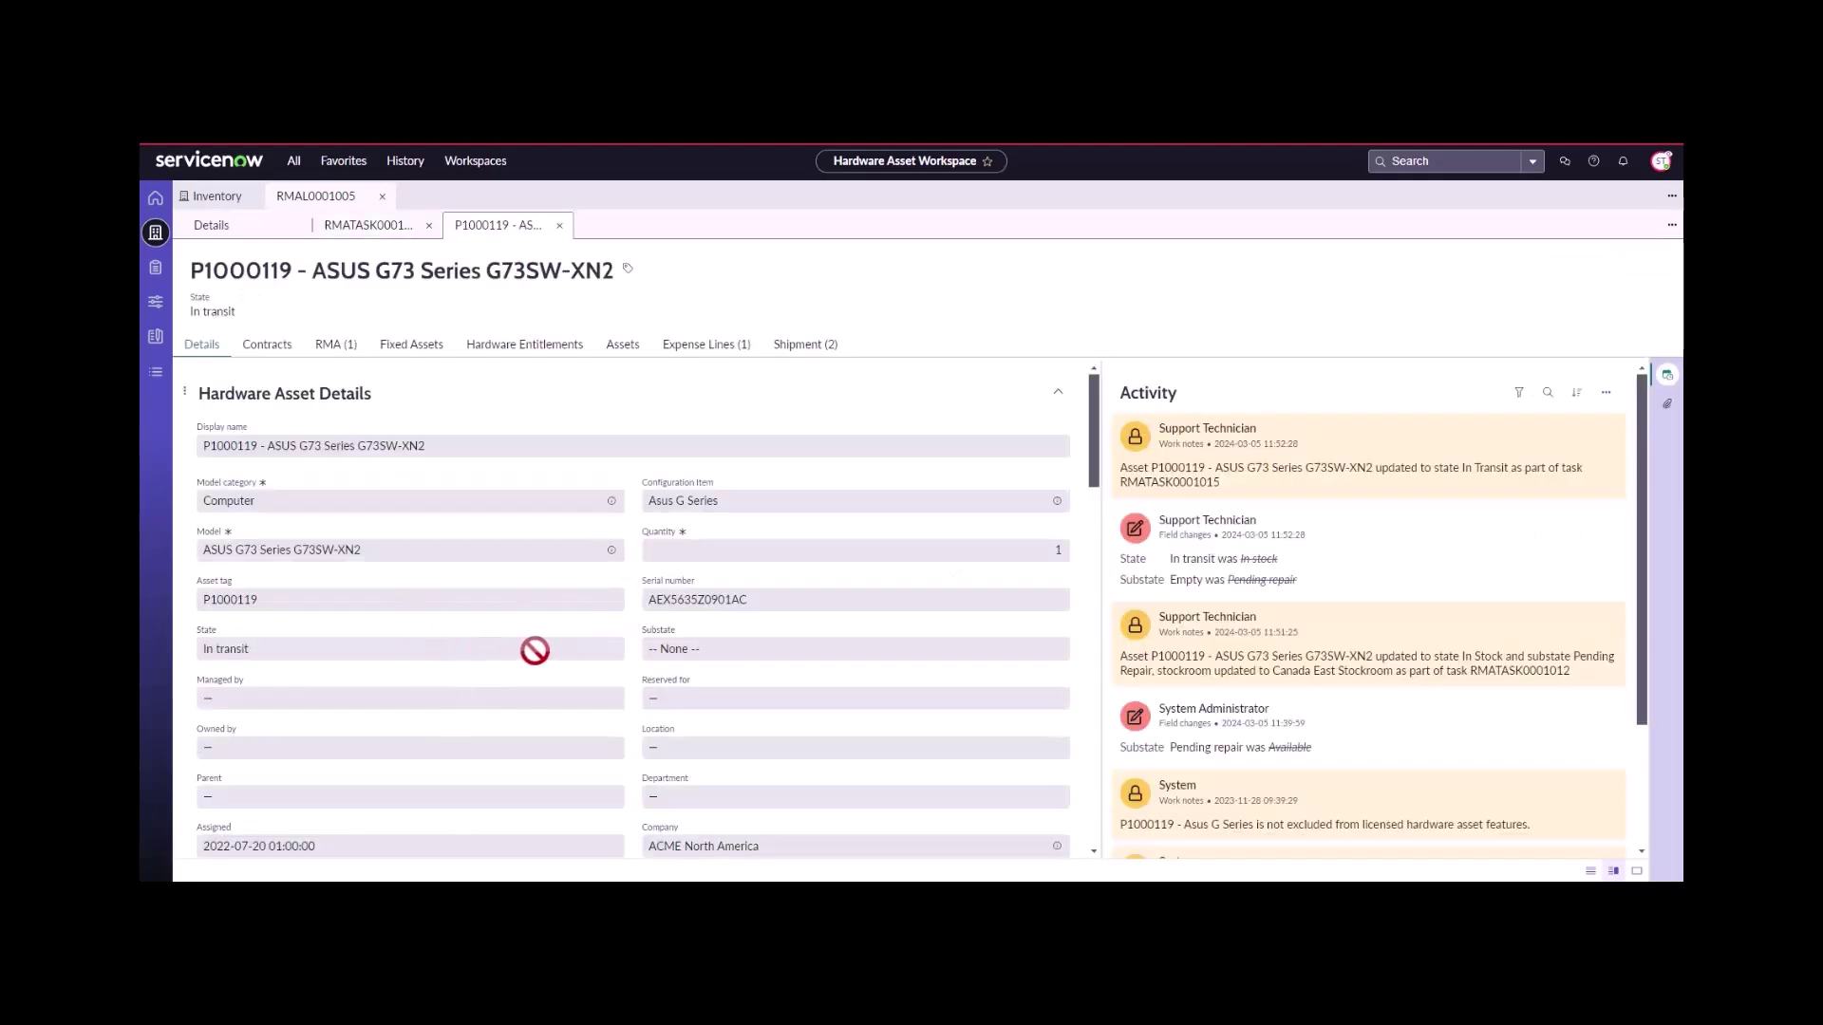
click(561, 227)
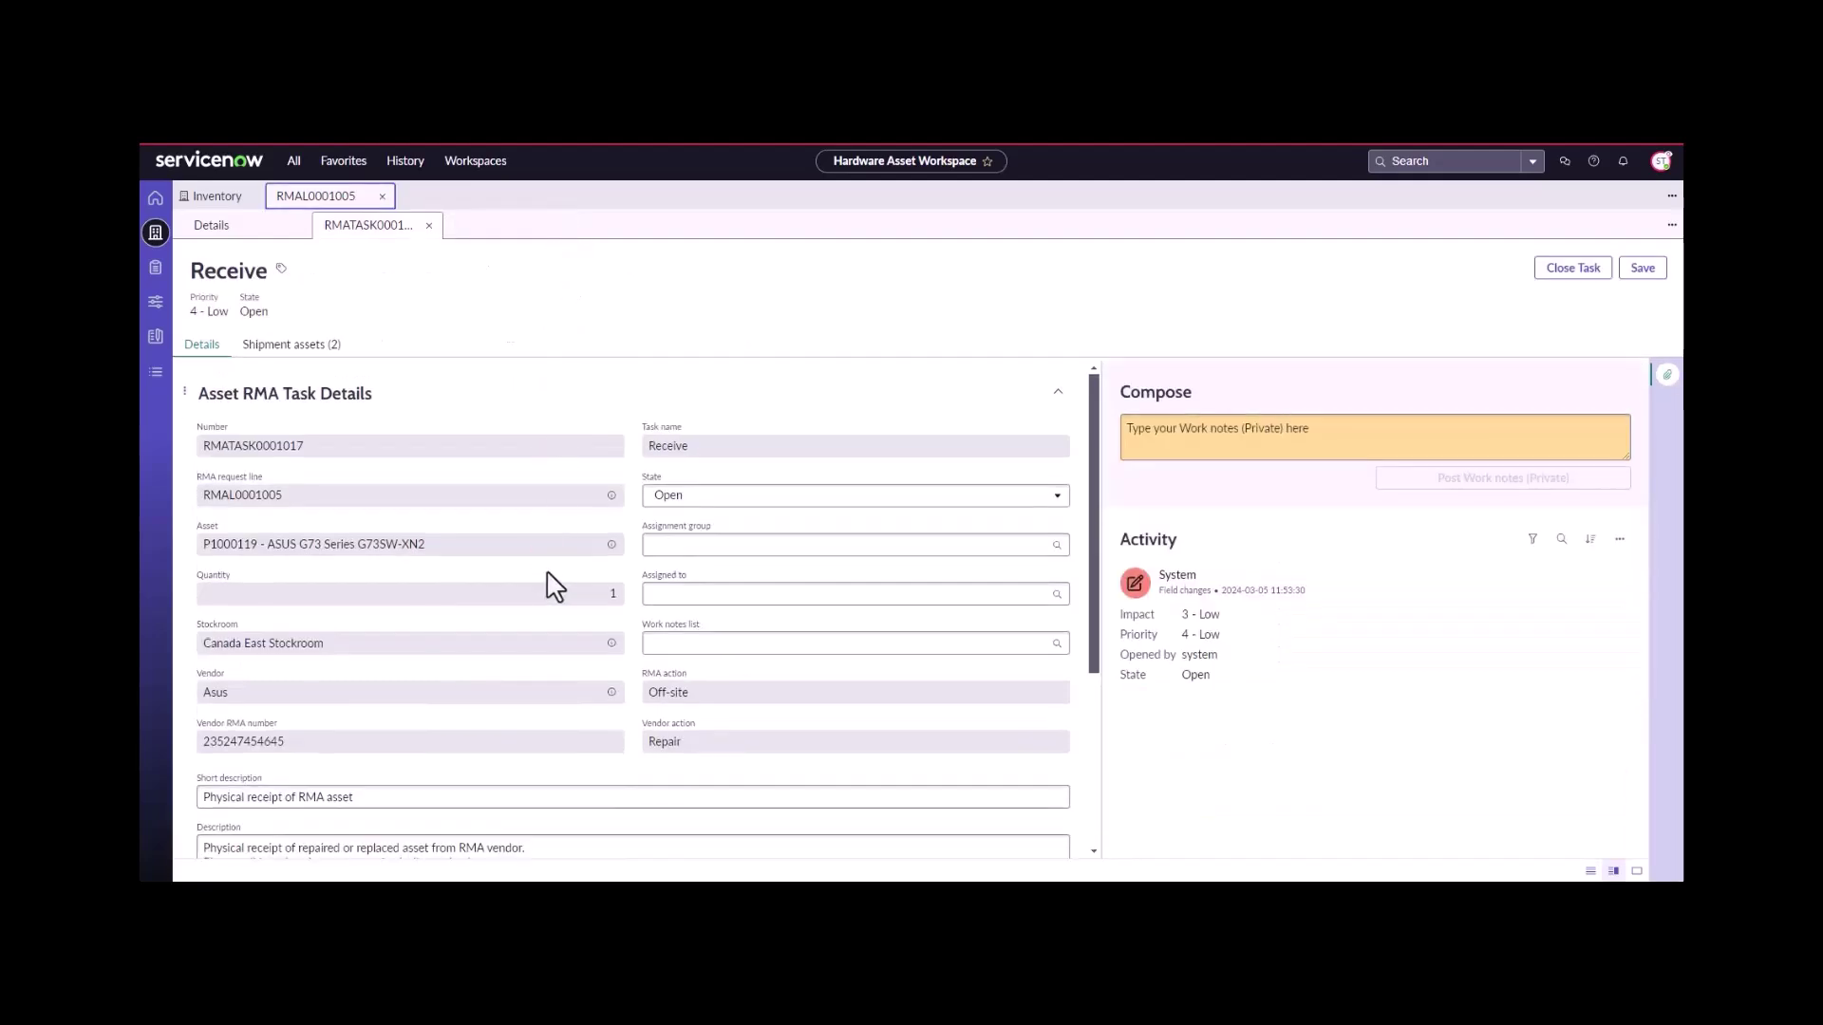
- Set Asset received to Yes, close the Receive task as complete, and return to RMAL0001005
scroll(557, 643, down, 2)
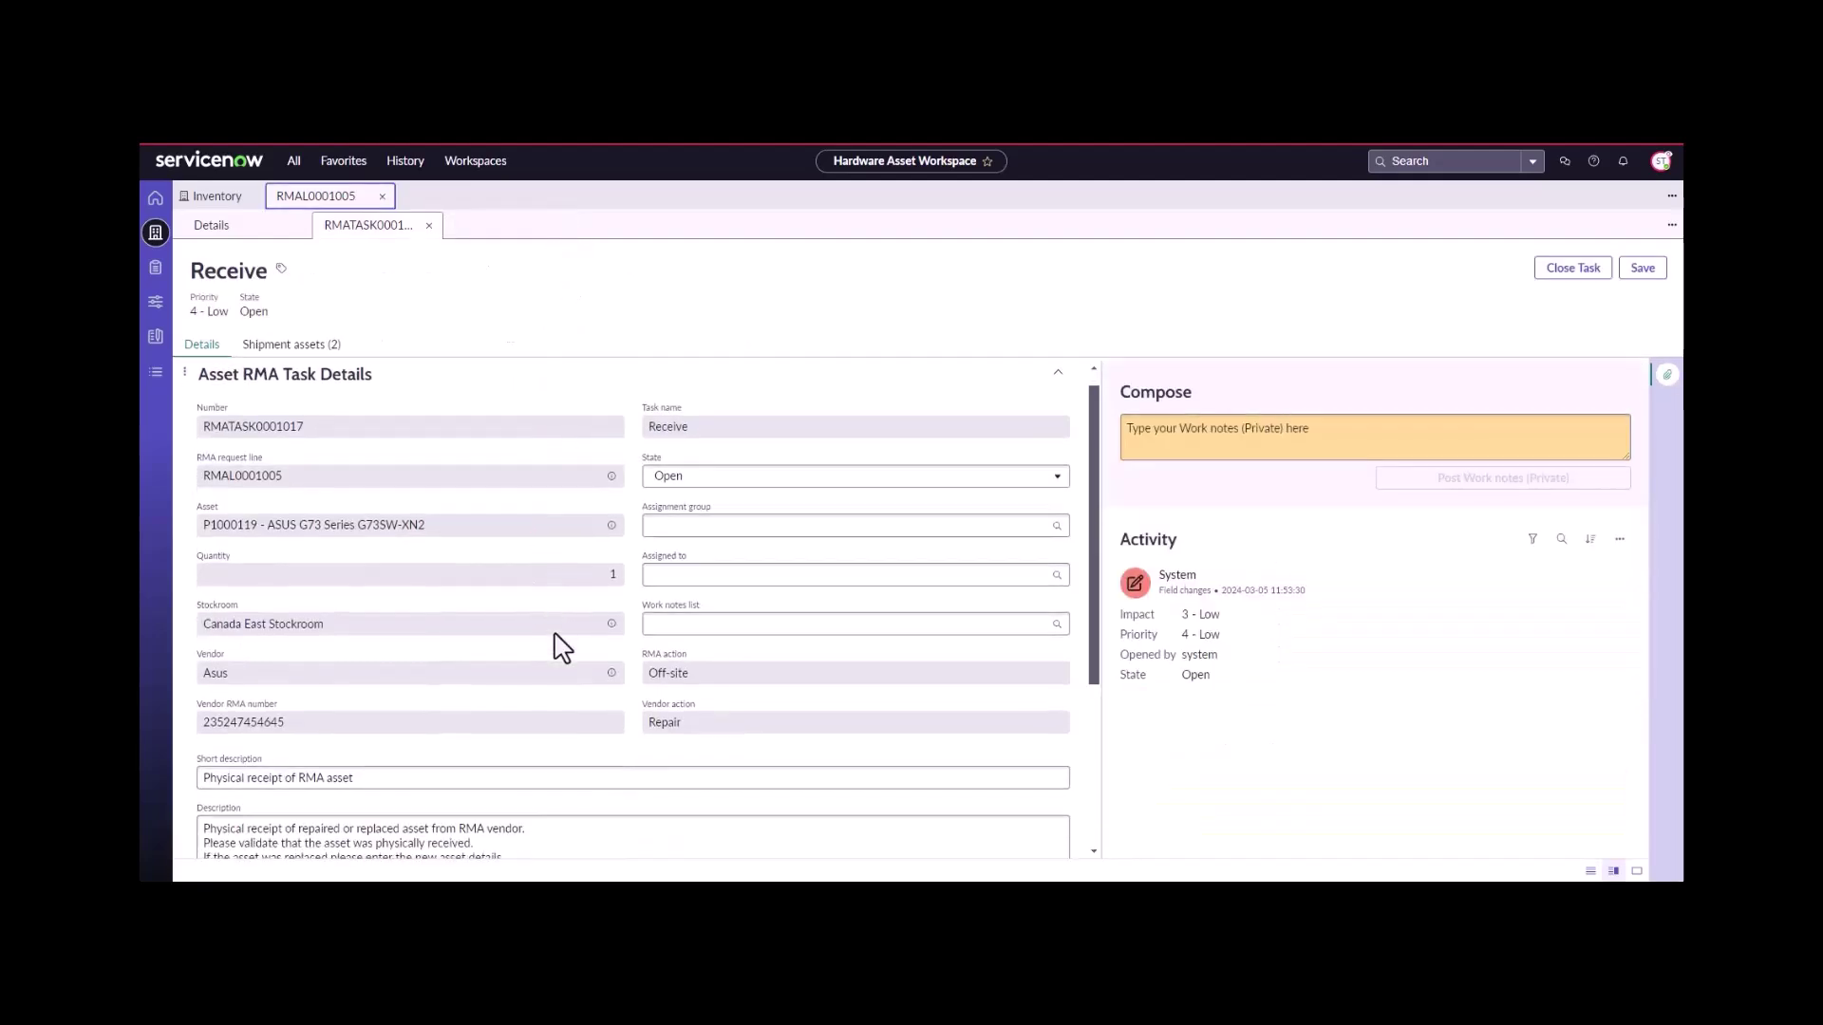
scroll(557, 643, down, 5)
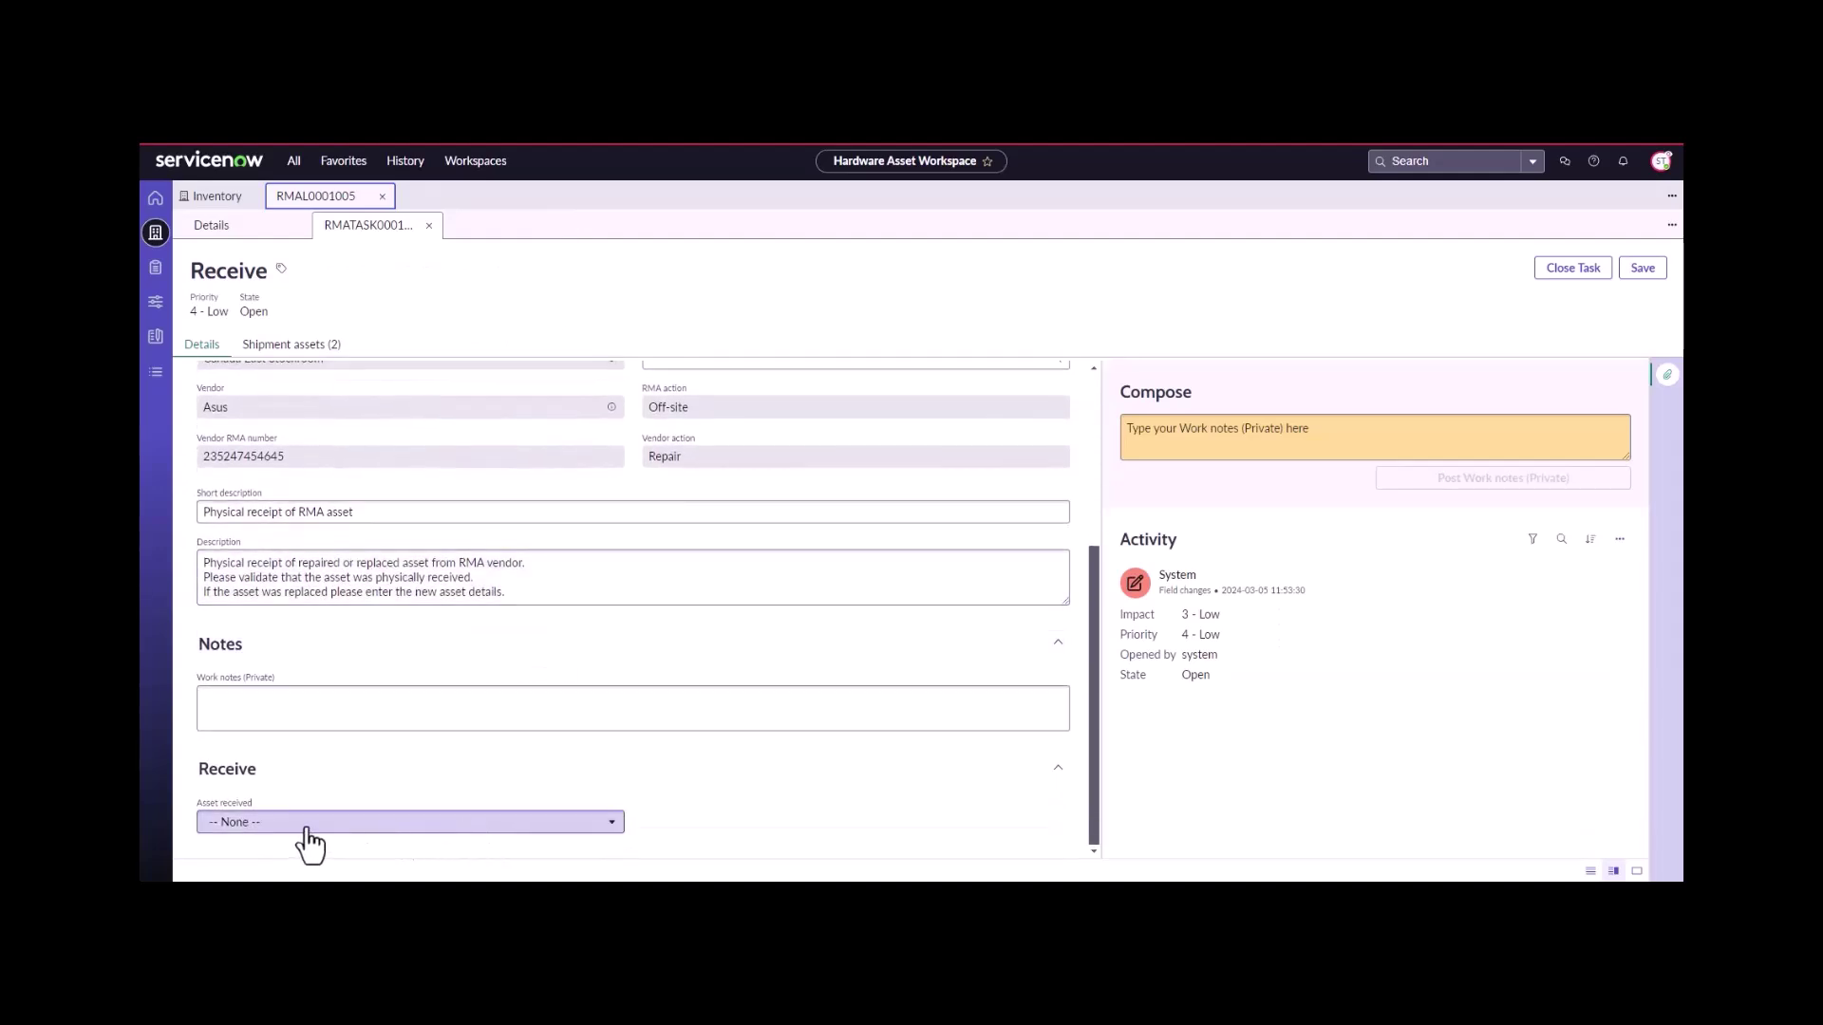
click(308, 822)
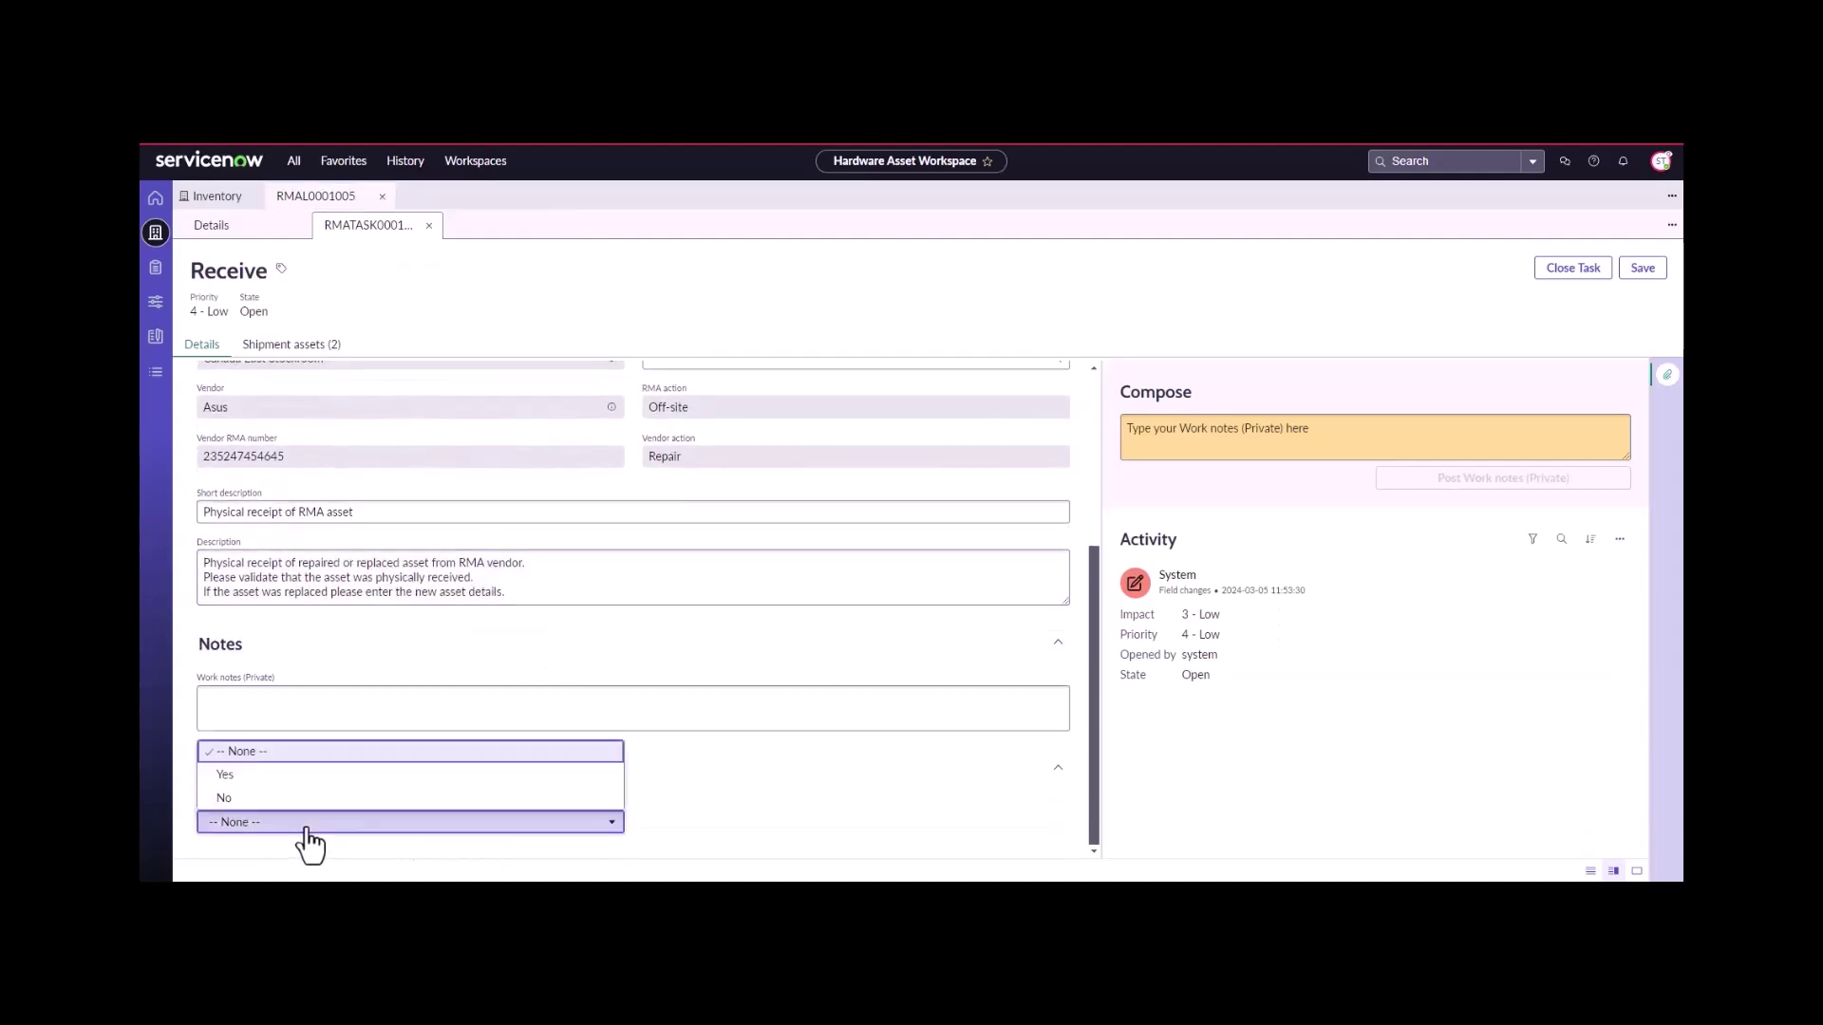
click(313, 776)
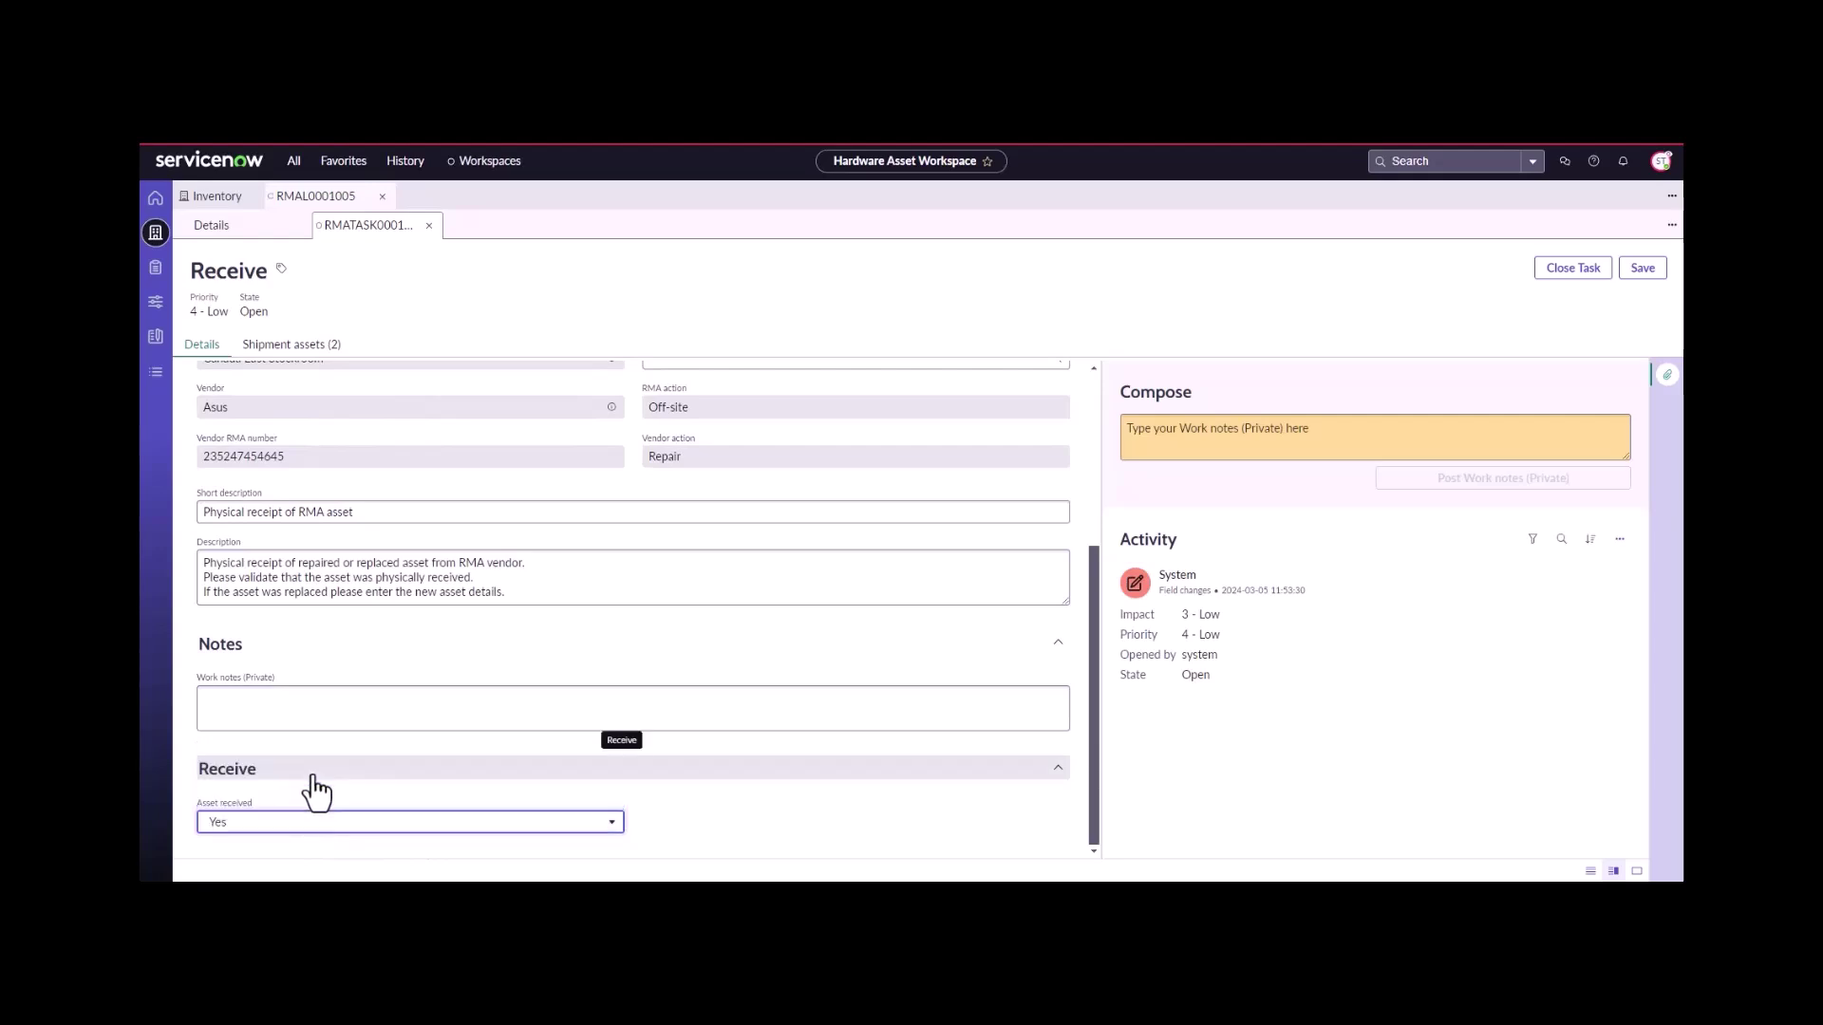
click(1555, 271)
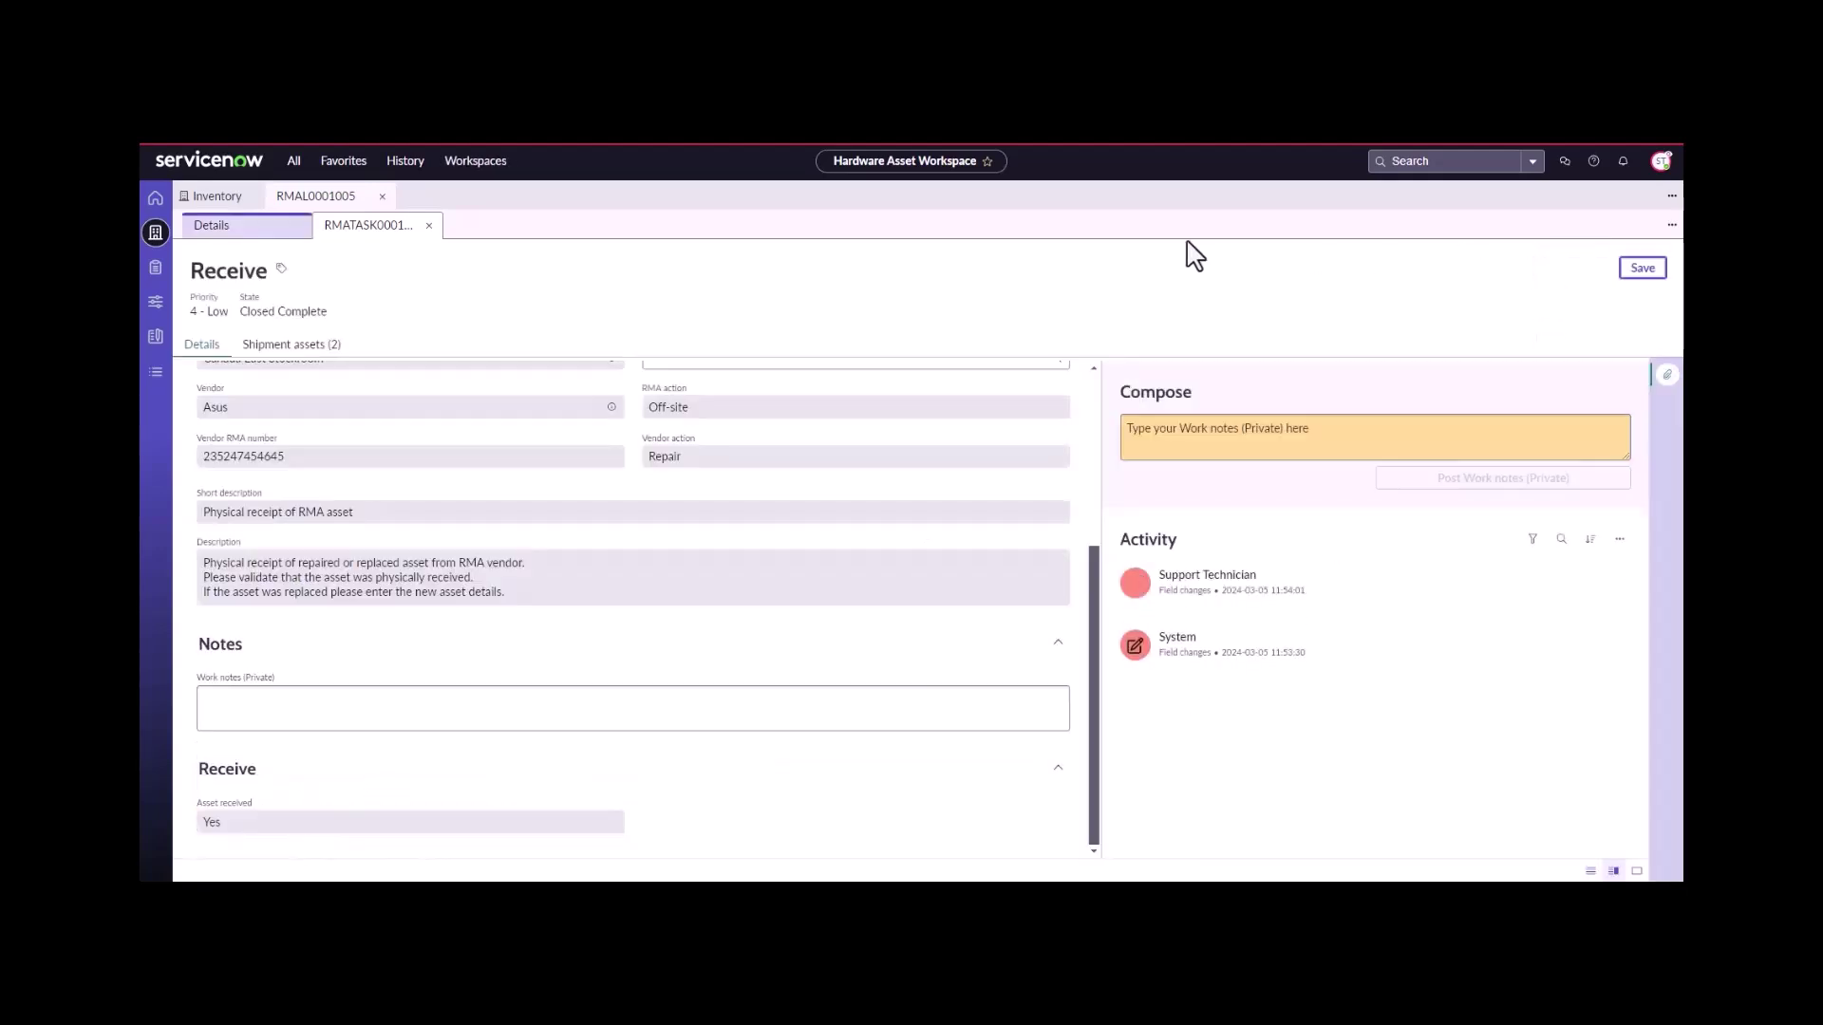
click(429, 225)
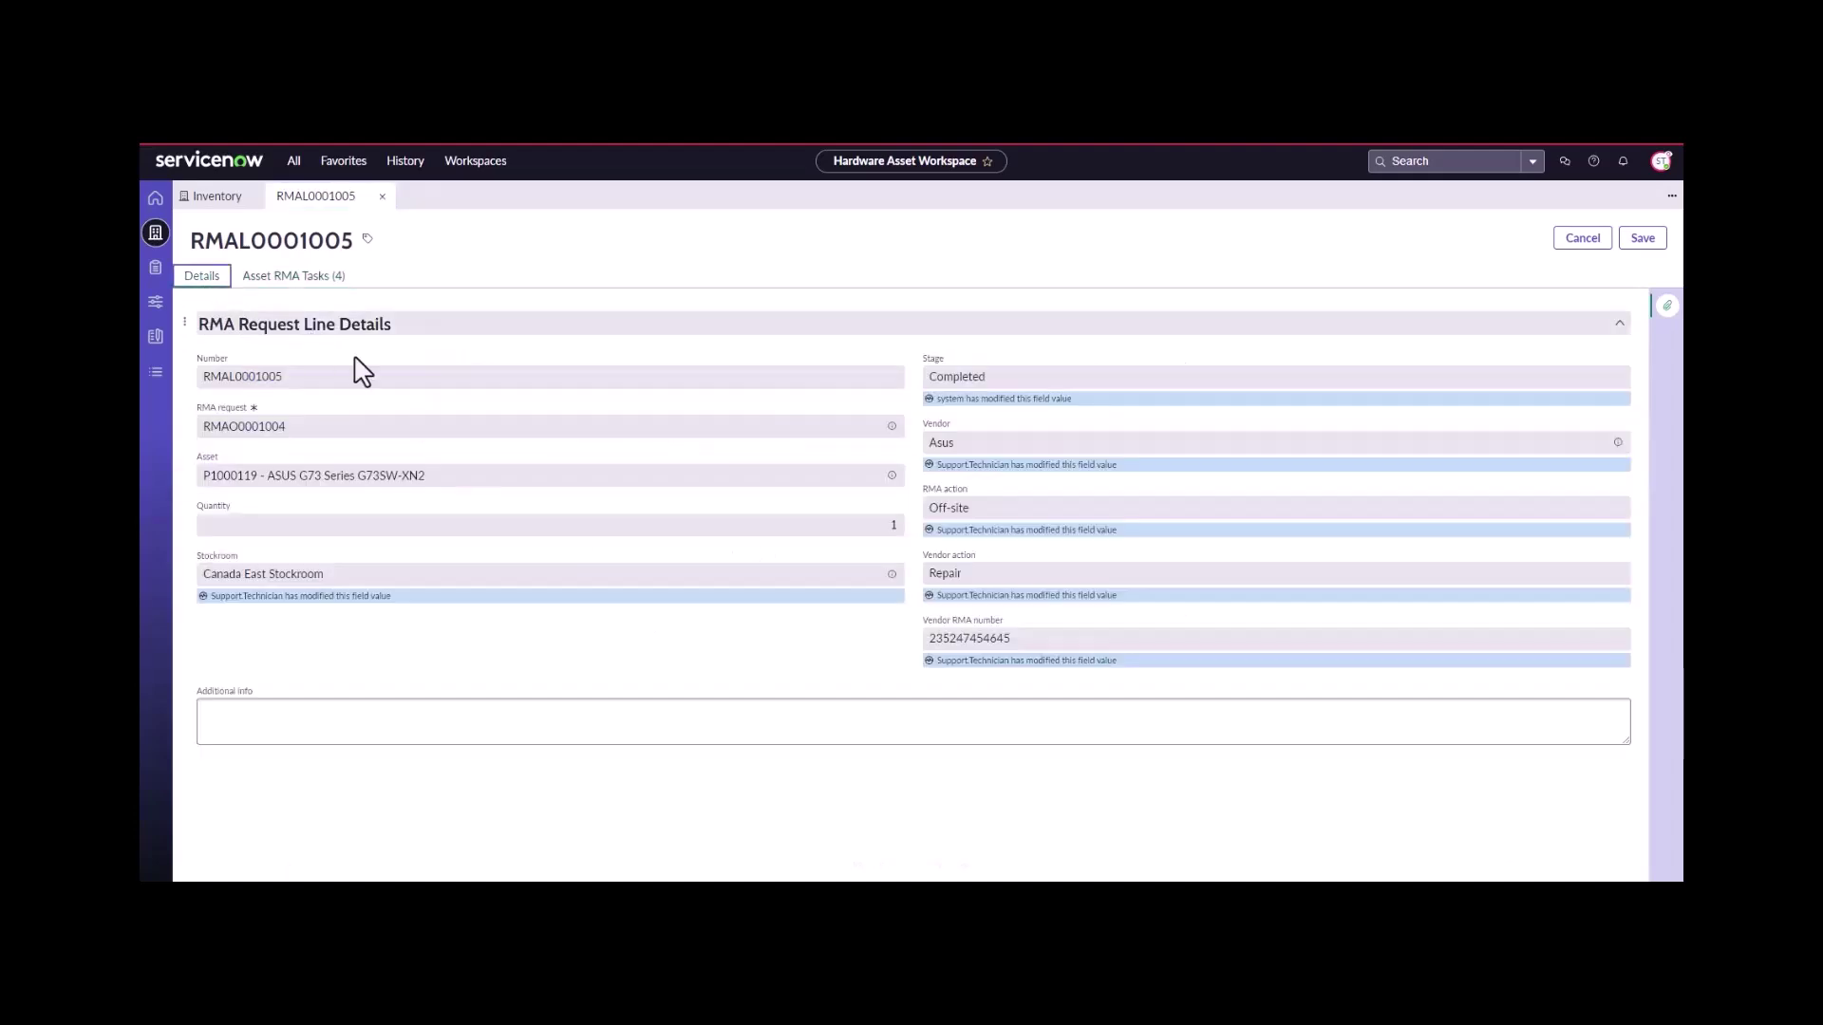
- Confirm asset P1000119 is In stock, close RMAL0001005, and refresh the open RMA request lines
click(893, 477)
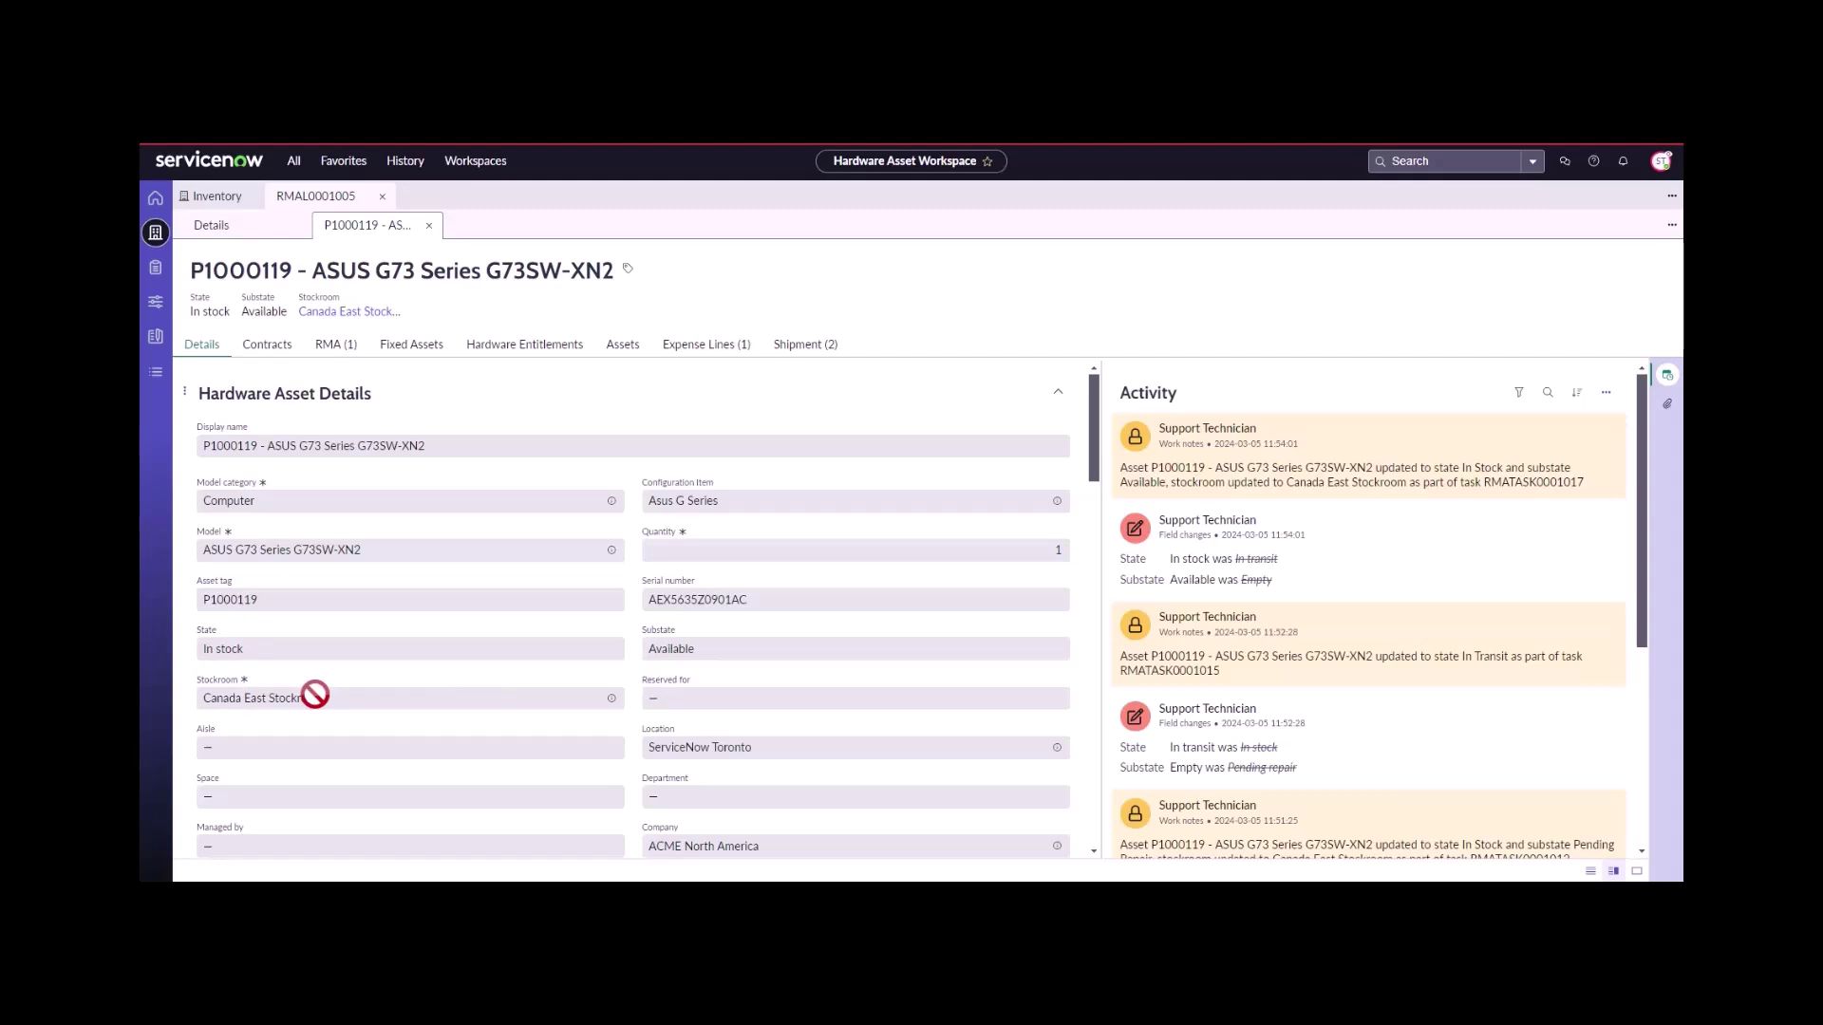
click(429, 226)
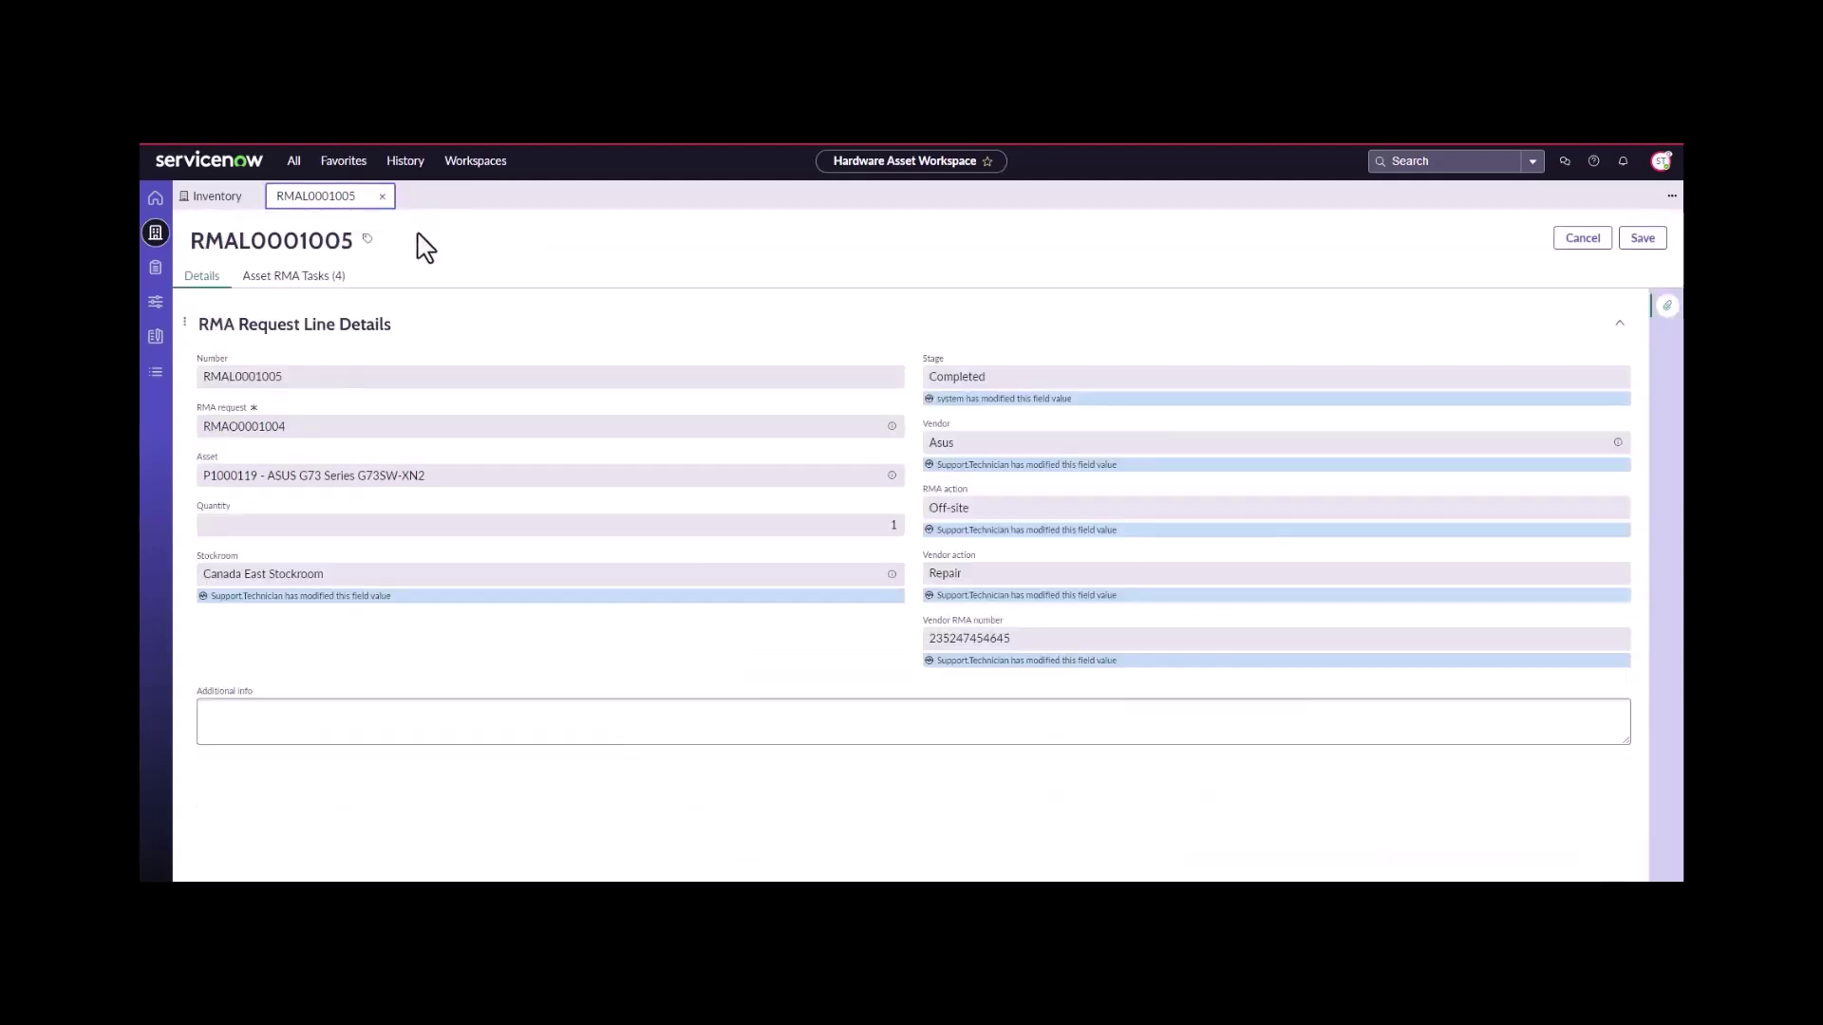
click(383, 197)
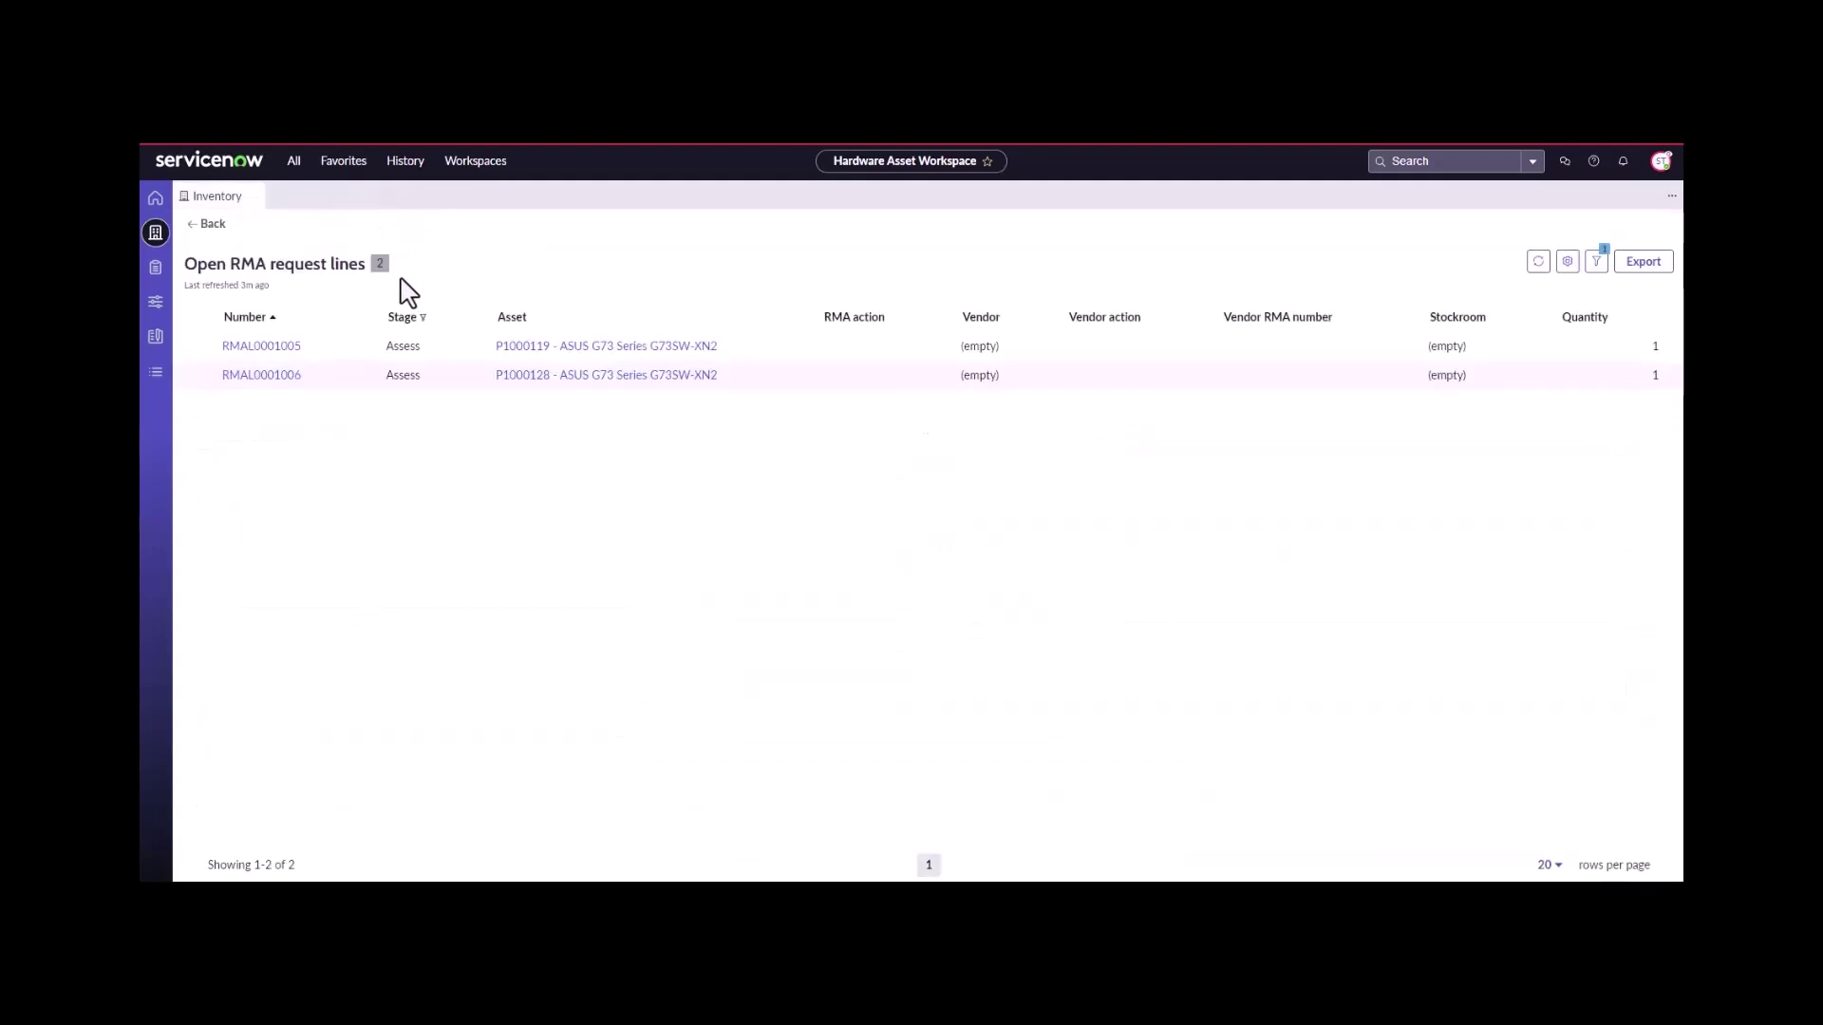
click(1543, 268)
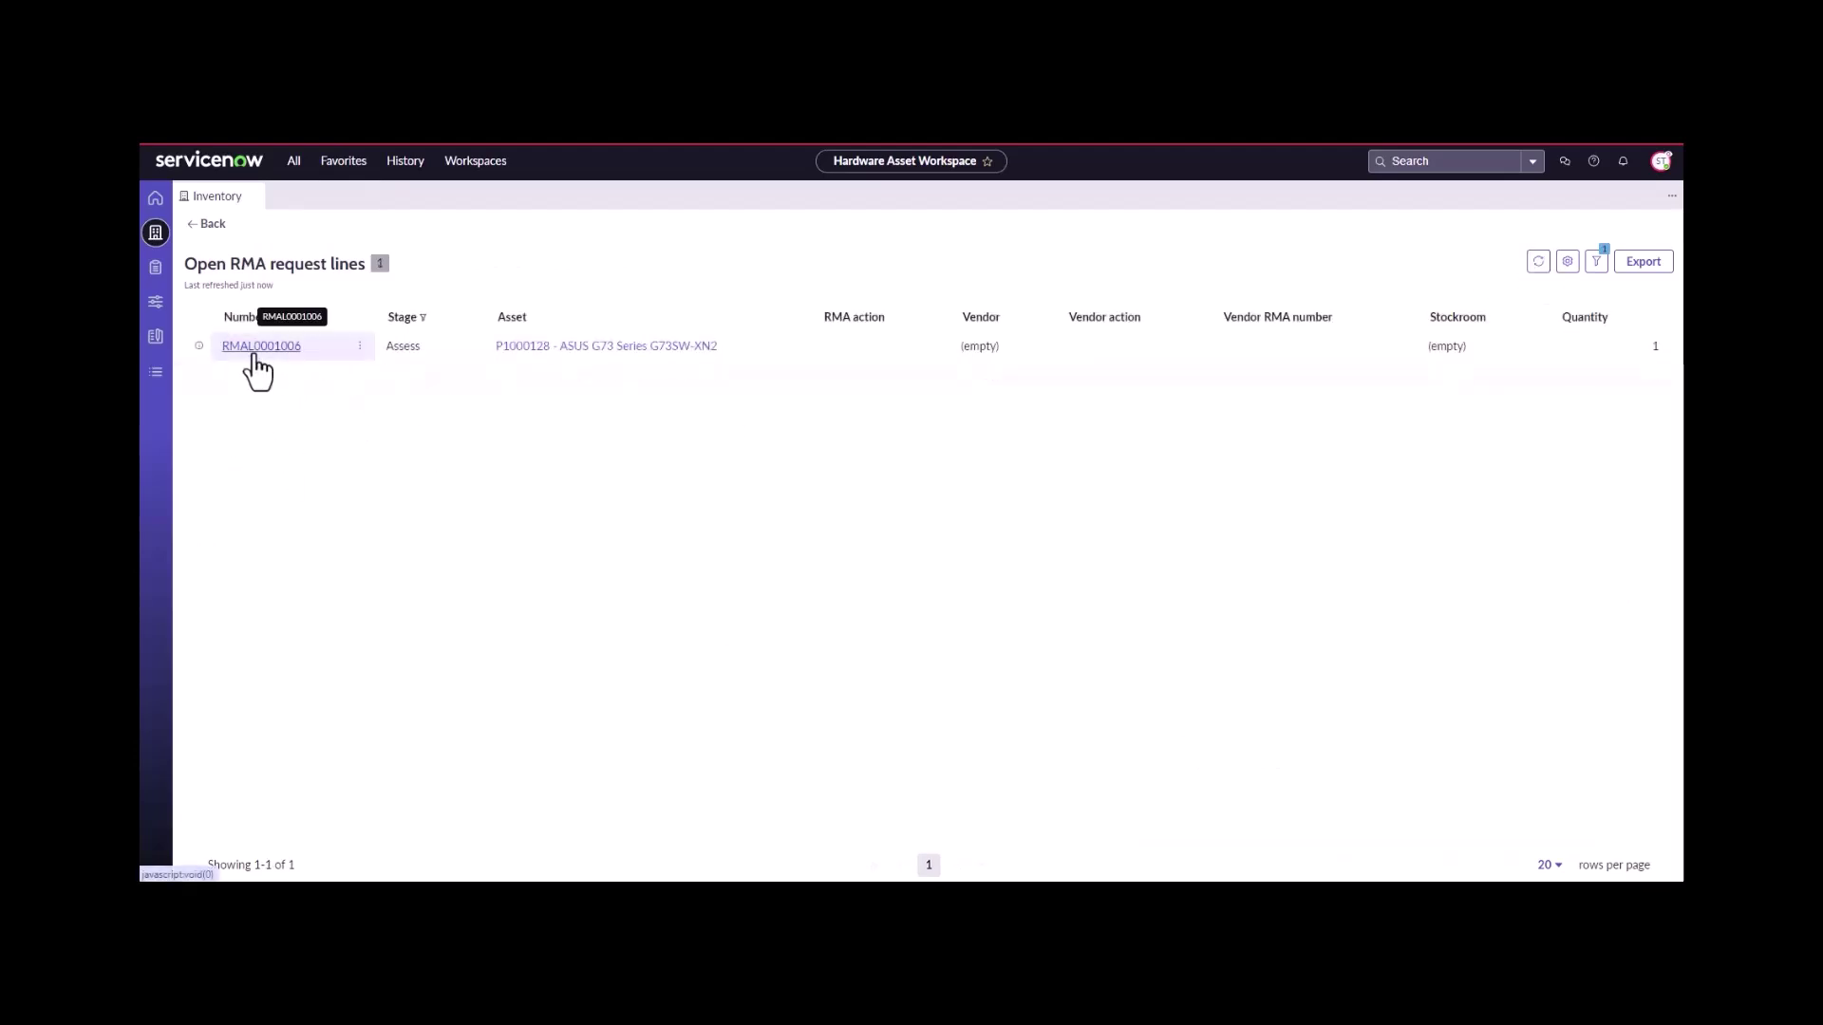
- Open Assessment task RMATASK0001013 from RMAL0001006's RMA tasks
click(258, 348)
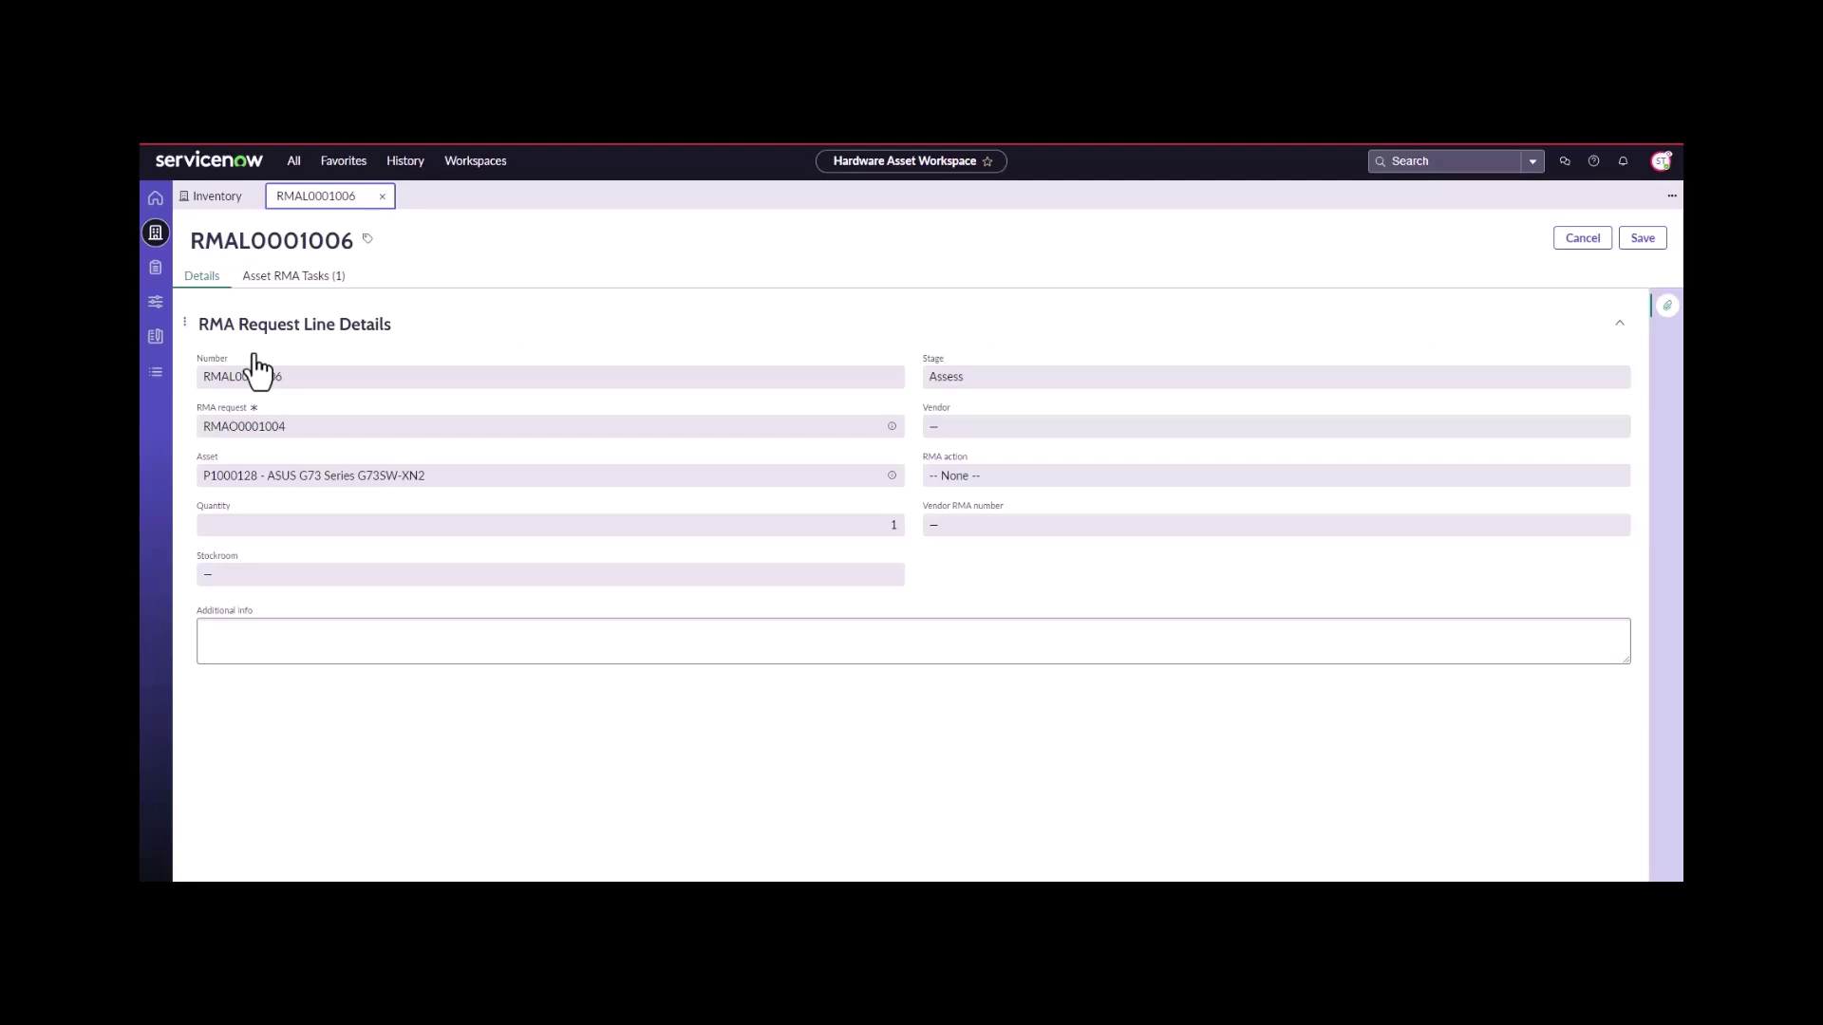
click(285, 277)
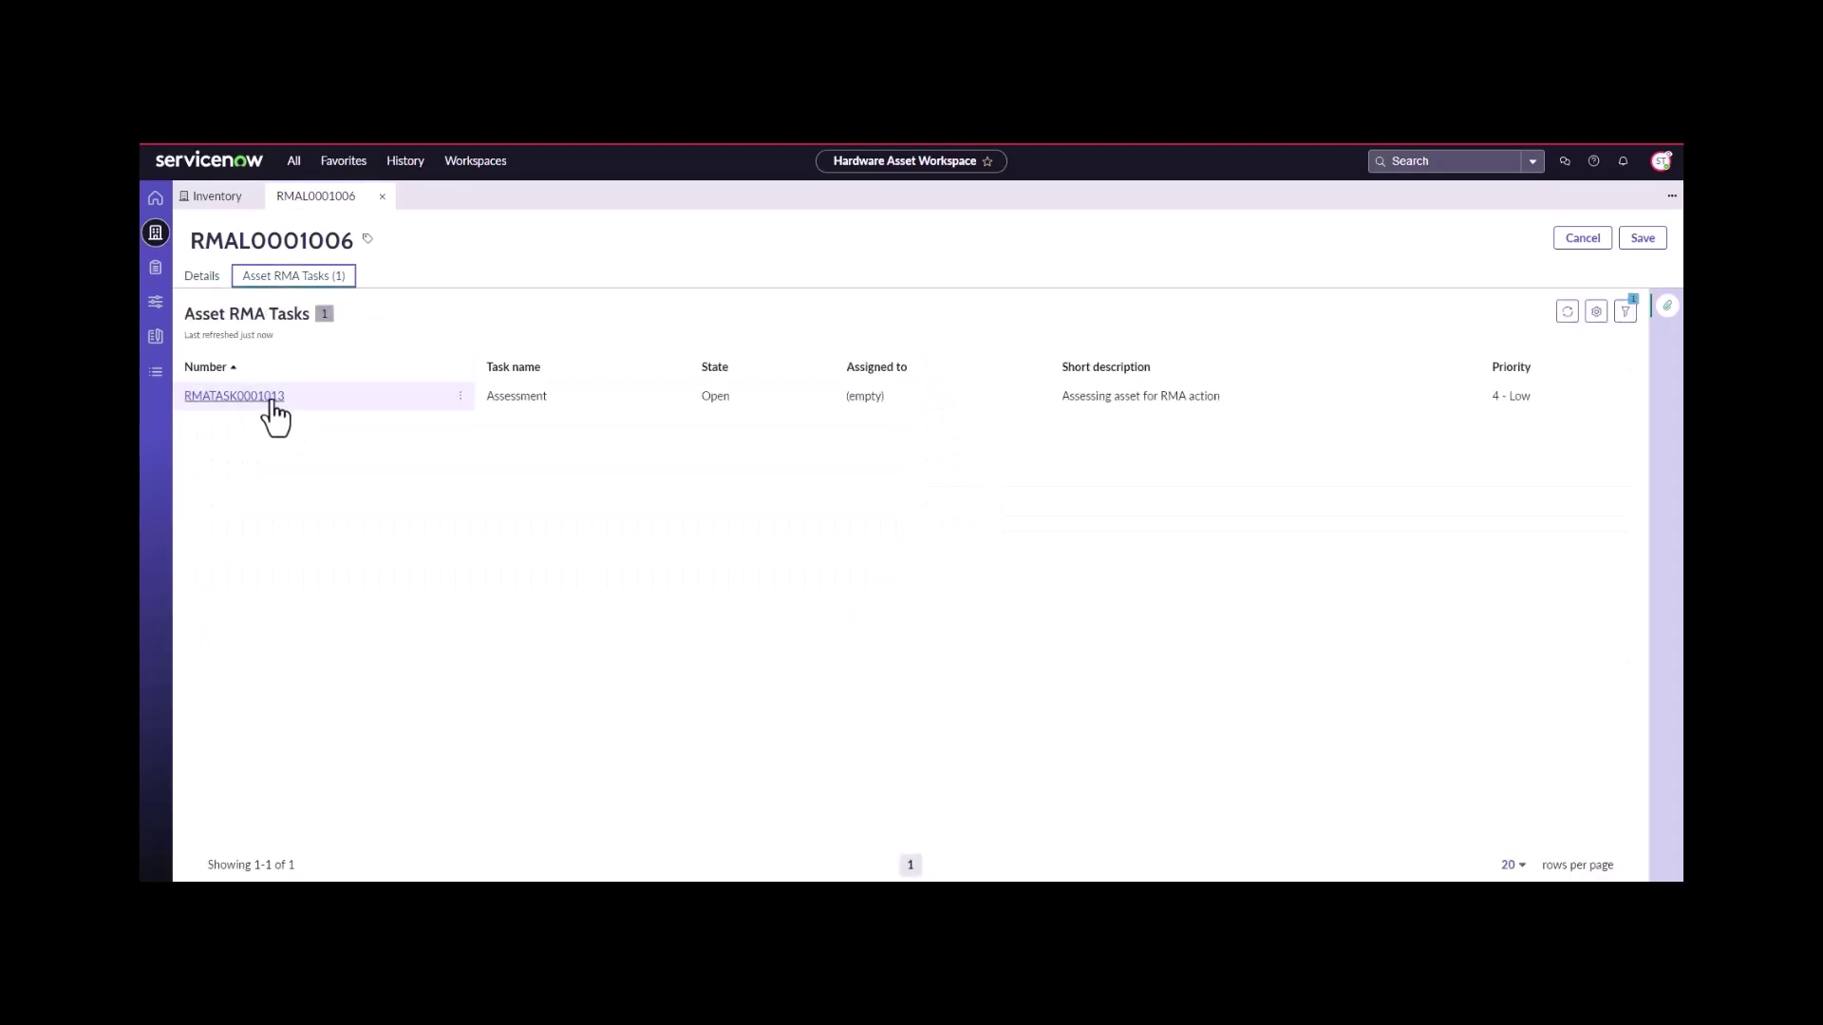
click(272, 398)
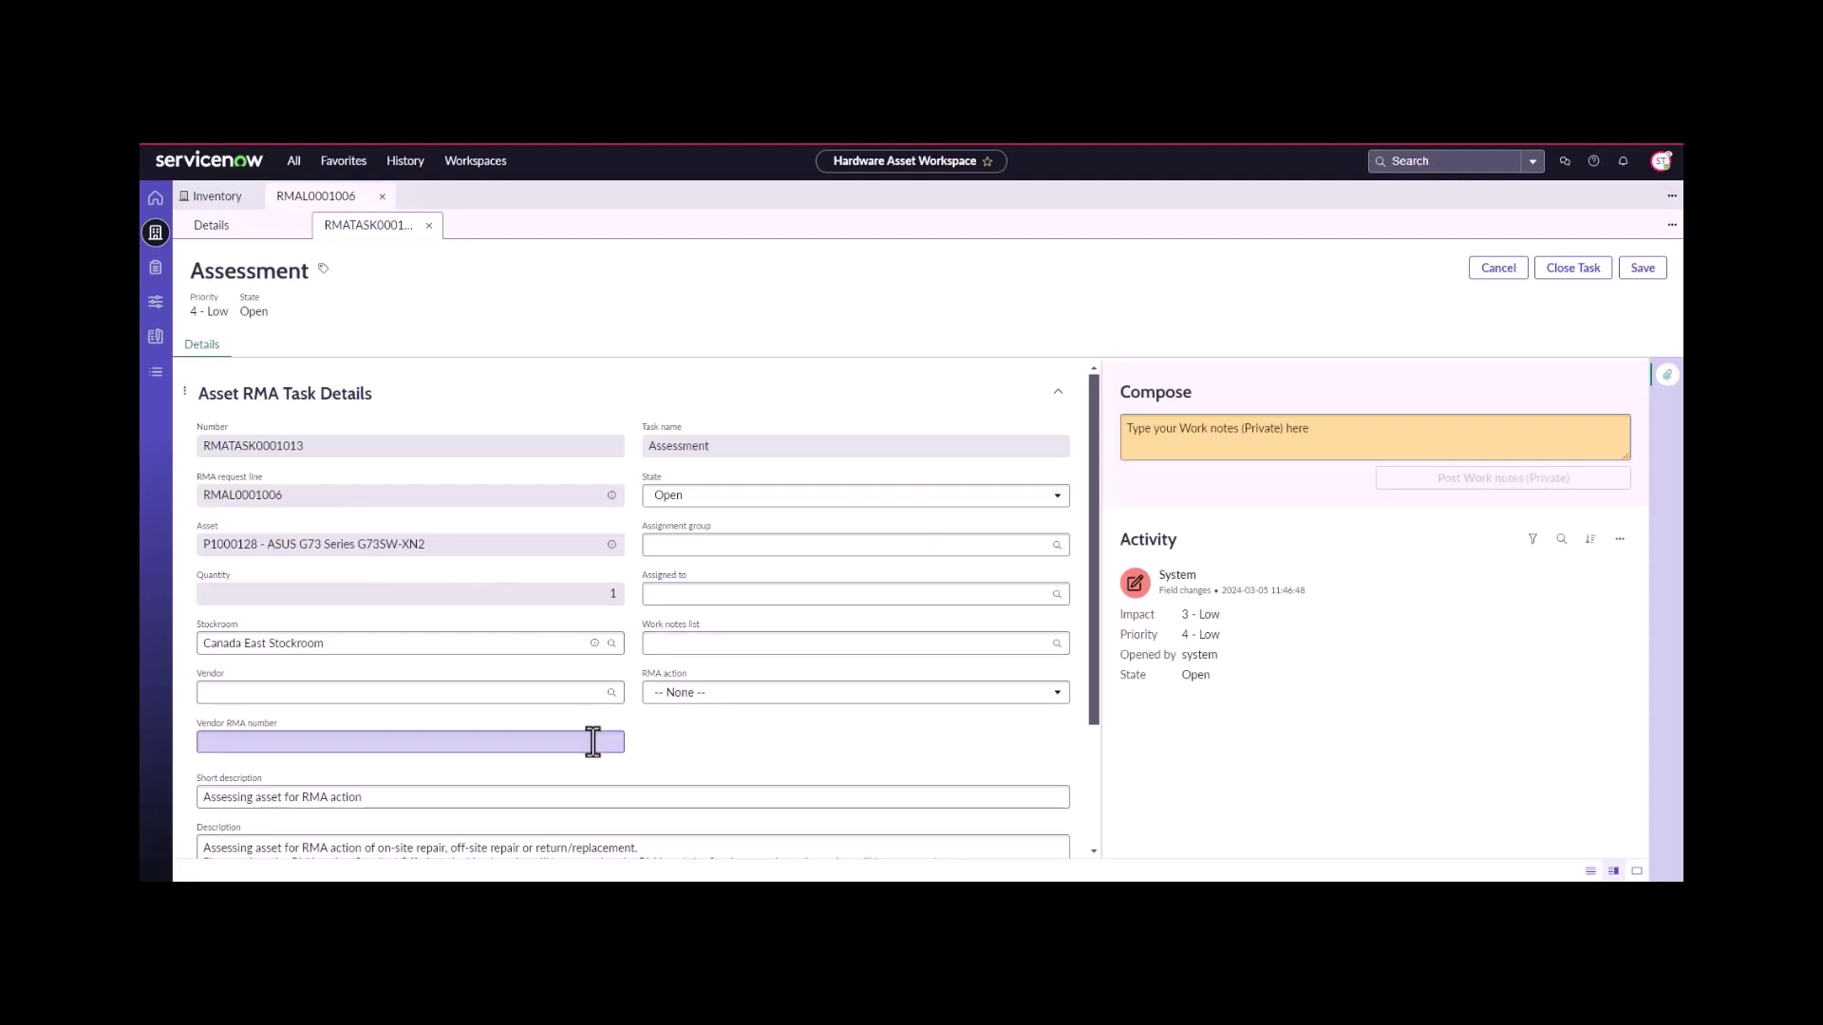
- Set RMA action Off-site, vendor Asus, a vendor RMA number, and note 'sending away for replacement'
click(685, 698)
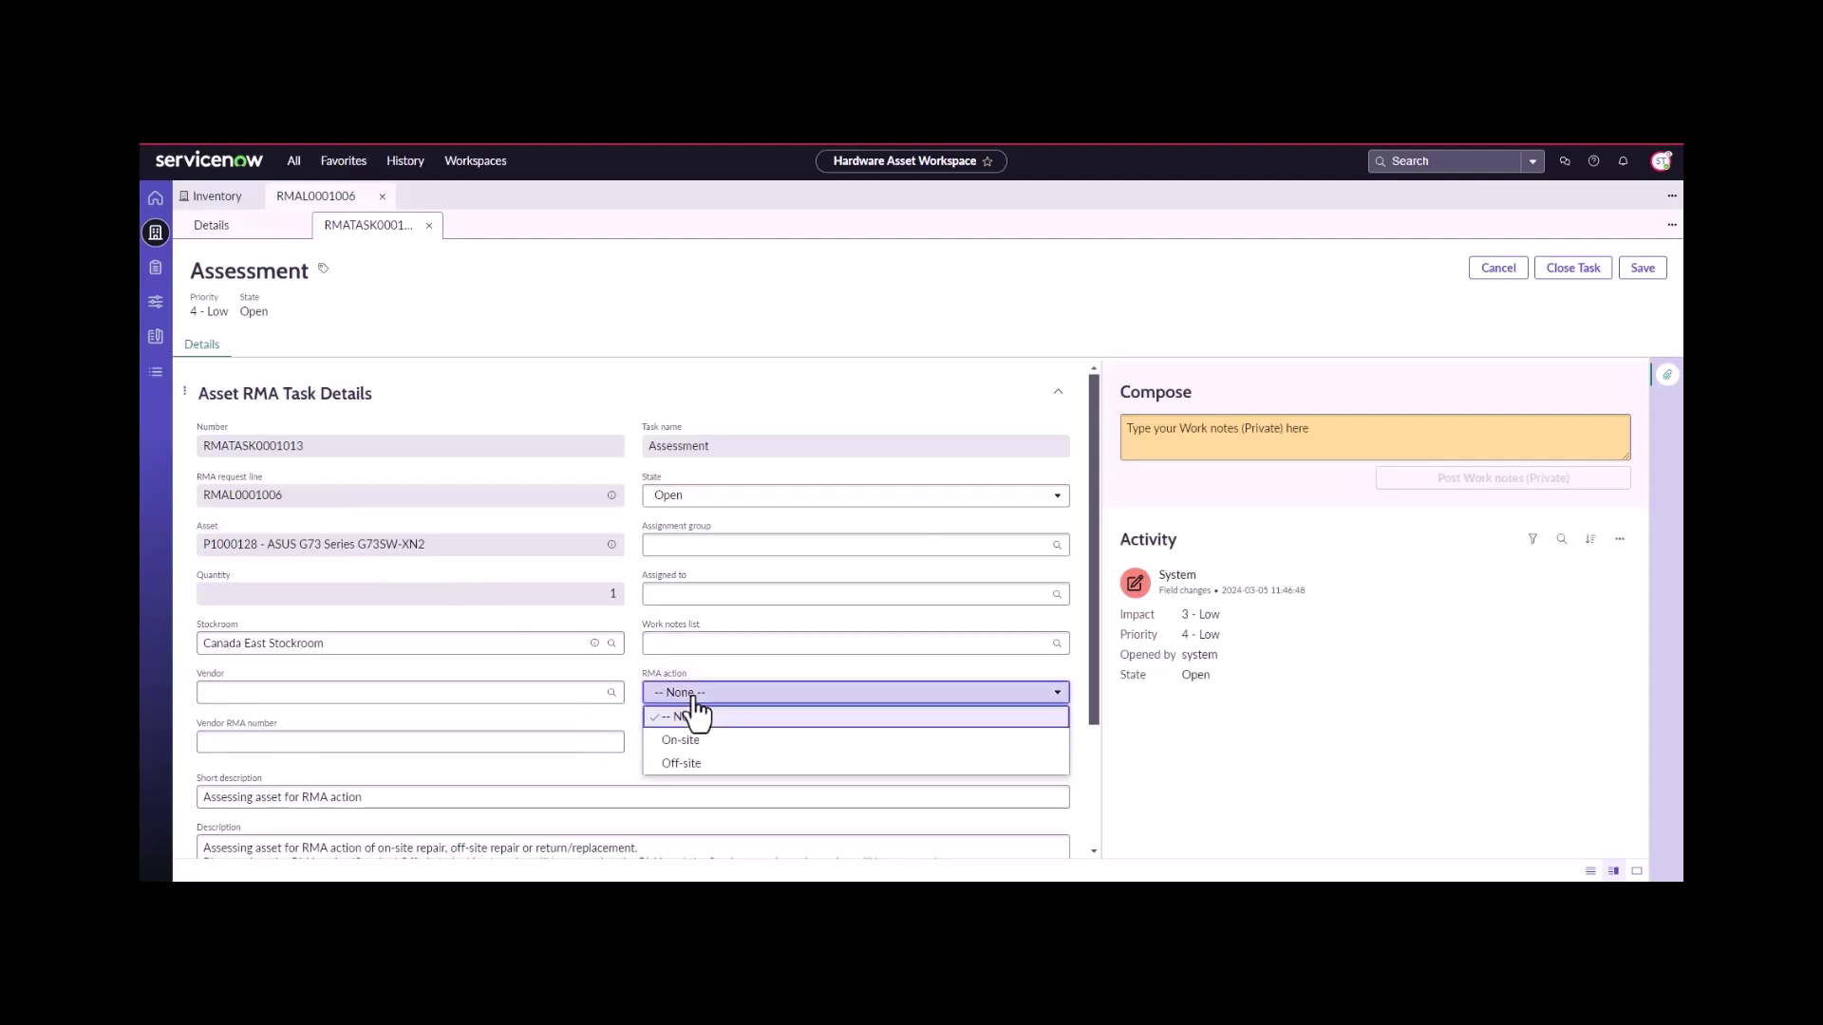
click(696, 765)
click(554, 698)
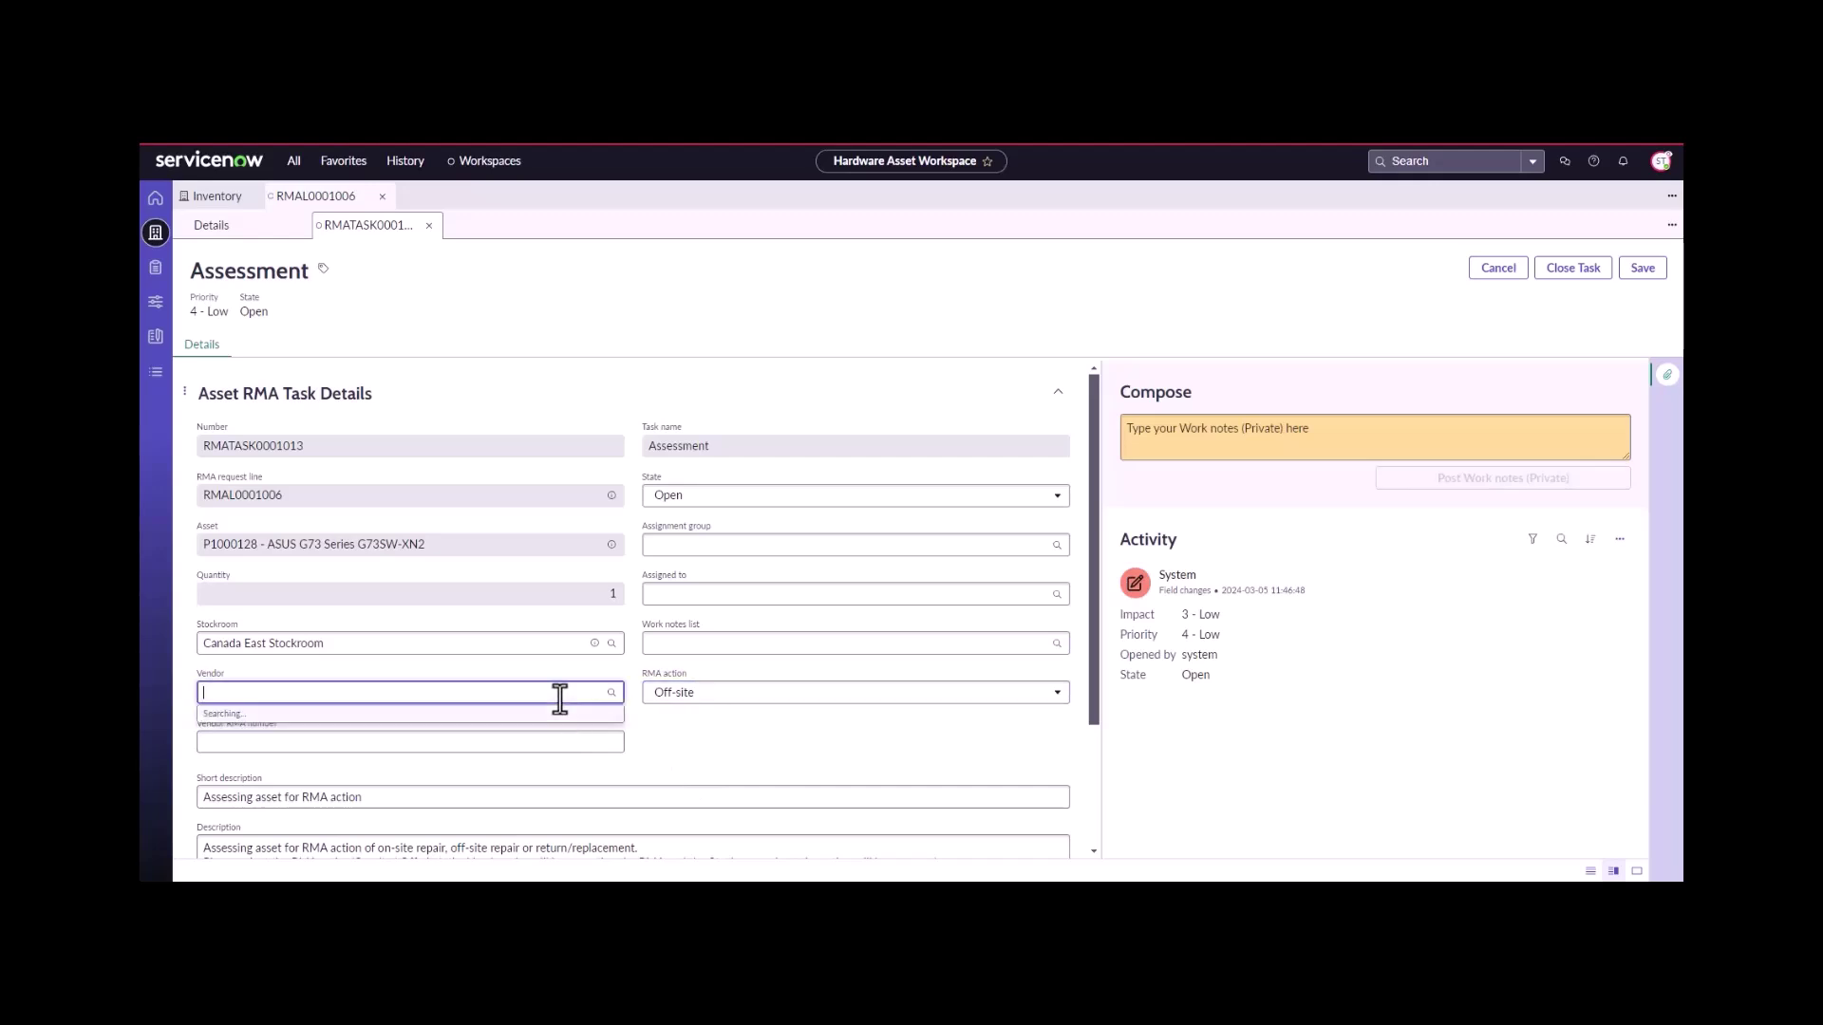
click(543, 739)
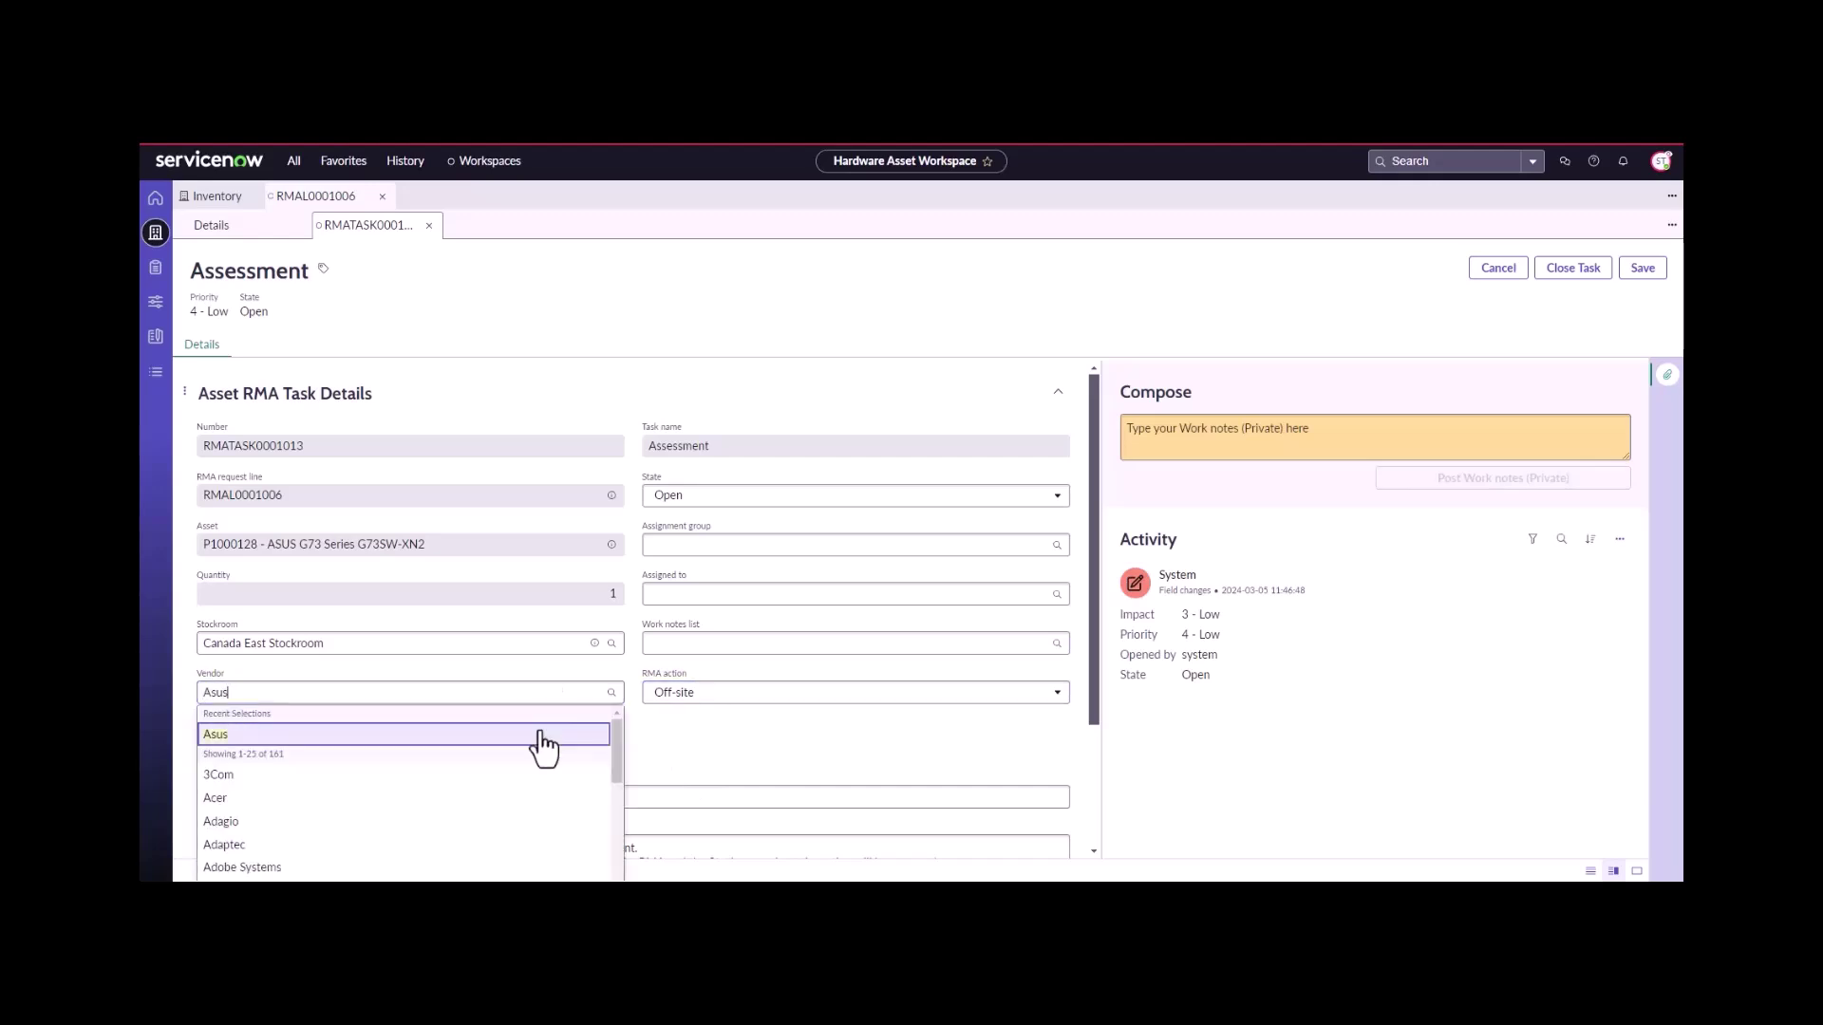
click(505, 745)
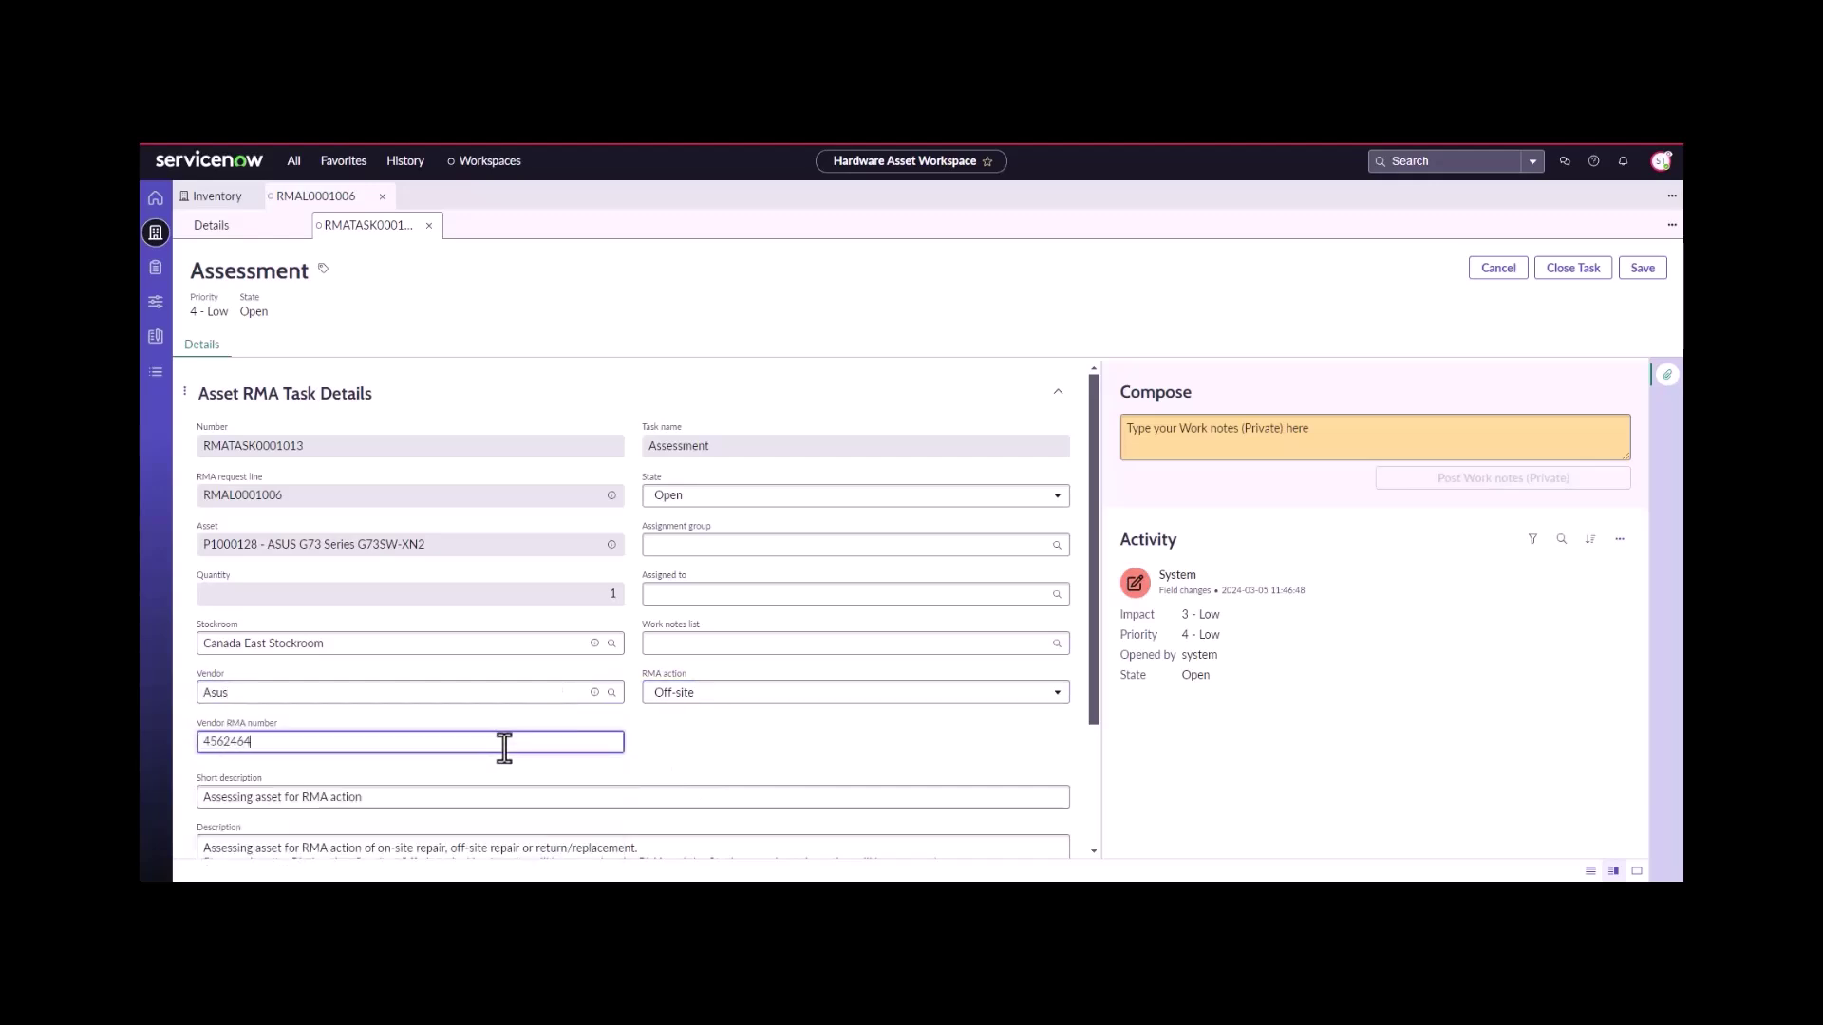
scroll(505, 748, down, 2)
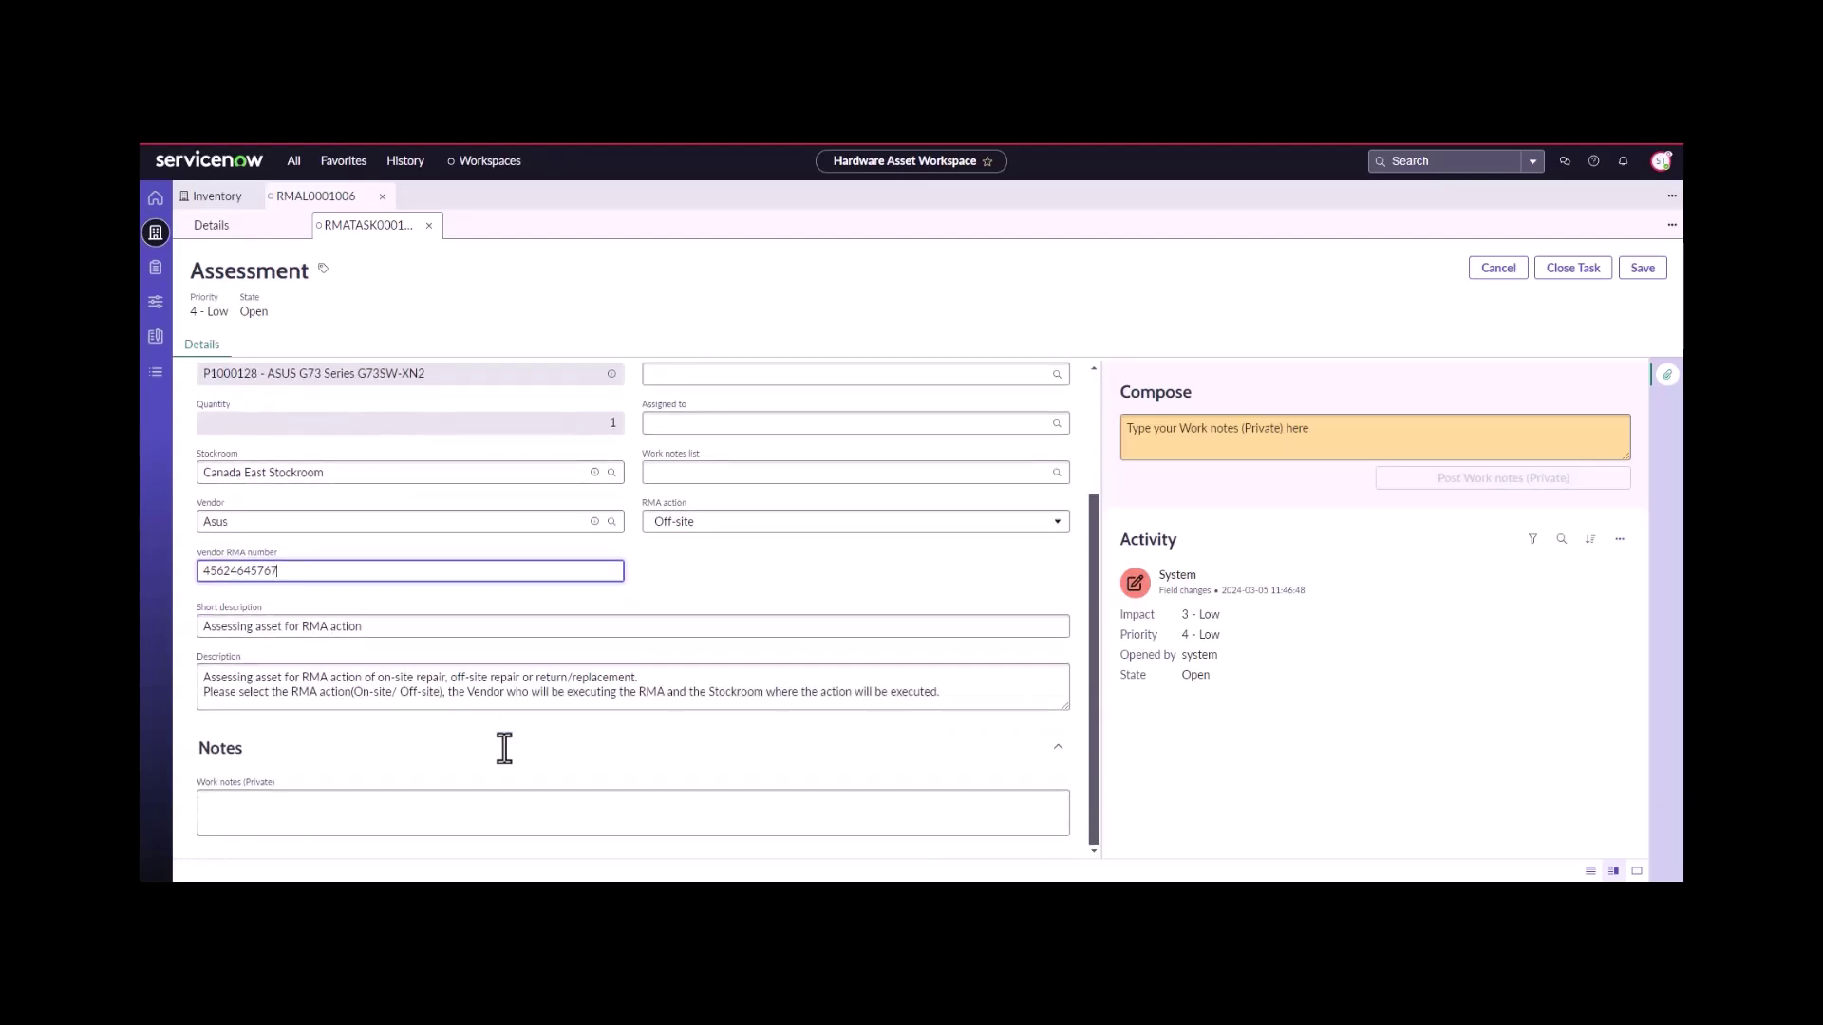
click(517, 817)
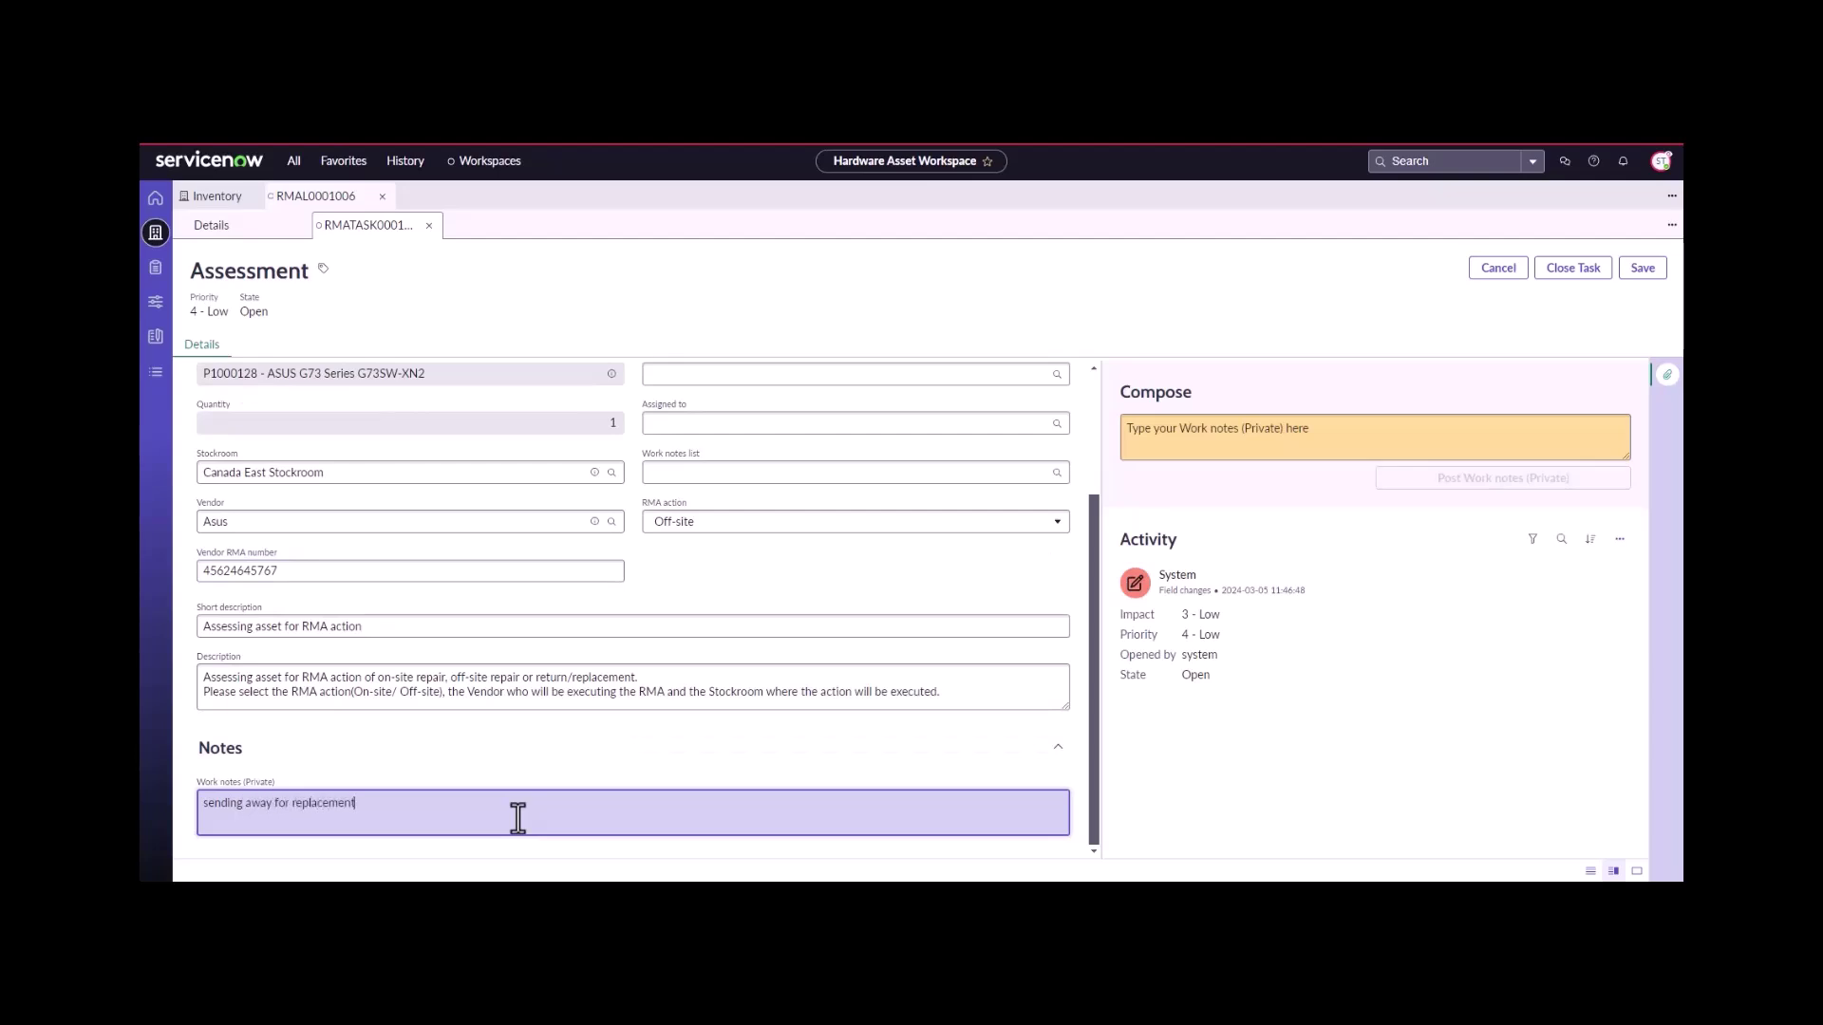
- Ship RMATASK0001018 via FedEx with a tracking number and ship date 2024-03-05, then close it complete
scroll(721, 675, up, 2)
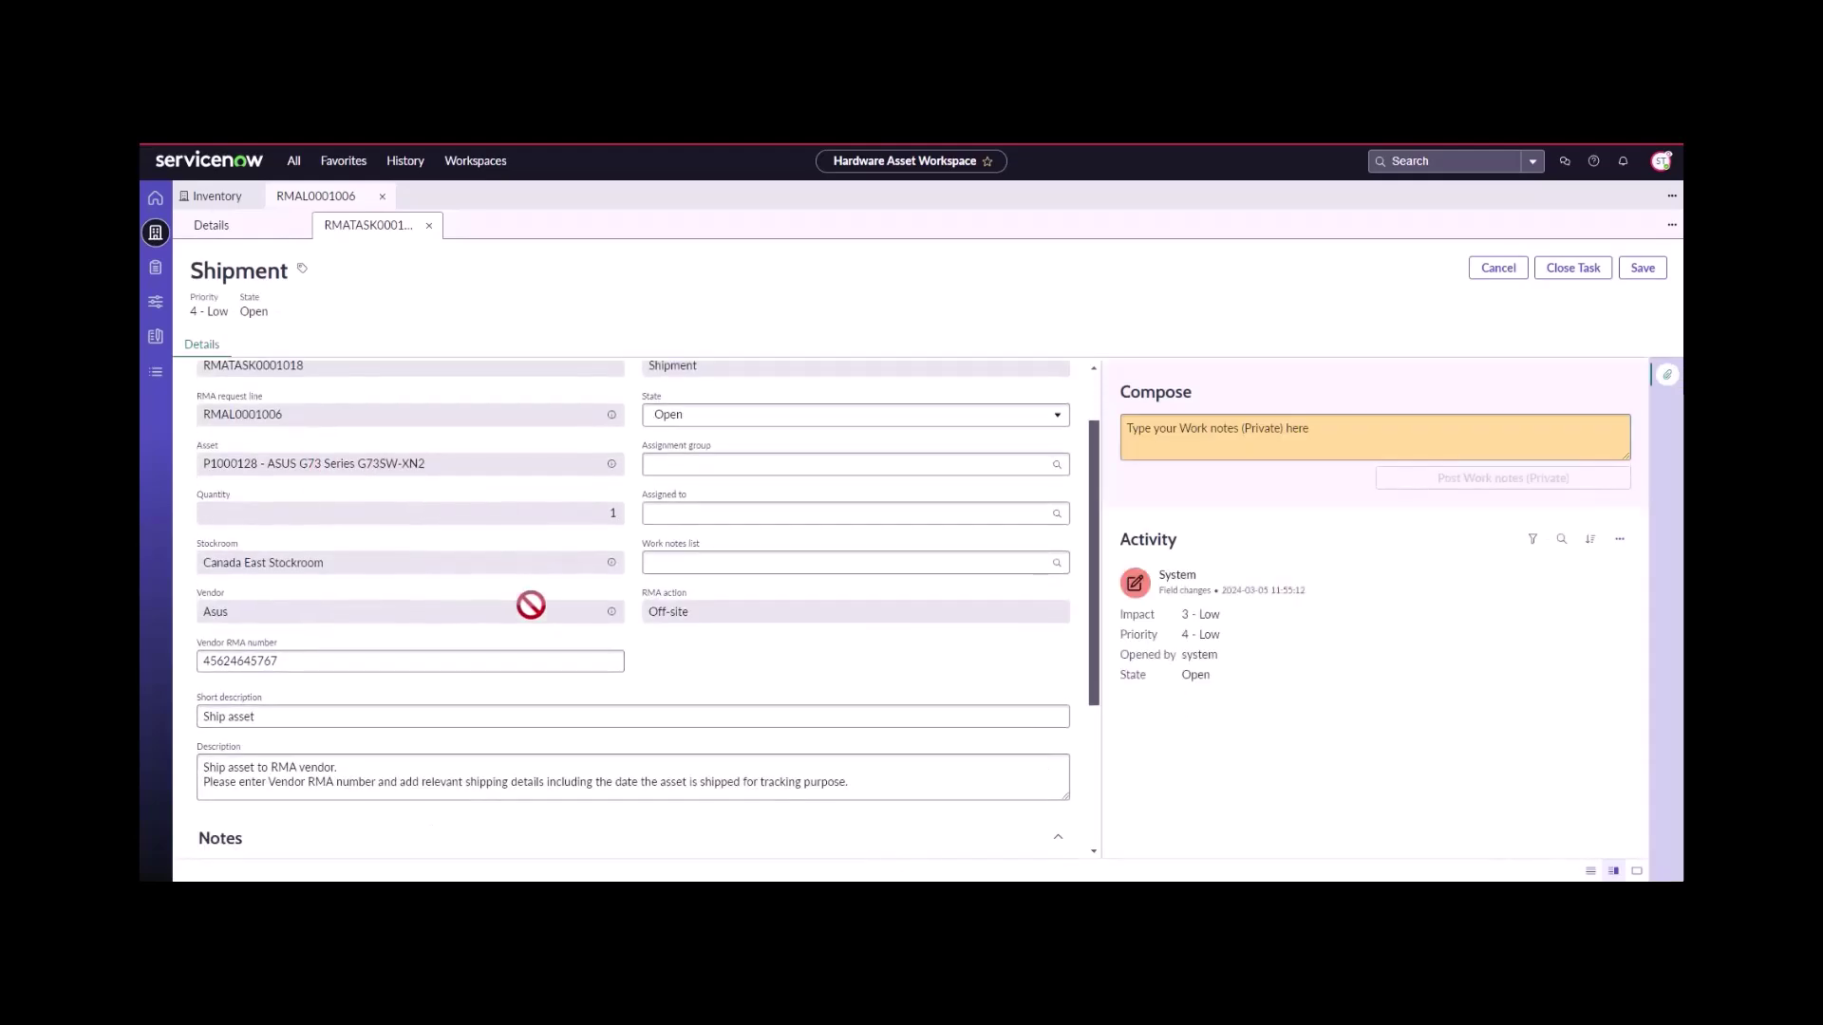
click(389, 772)
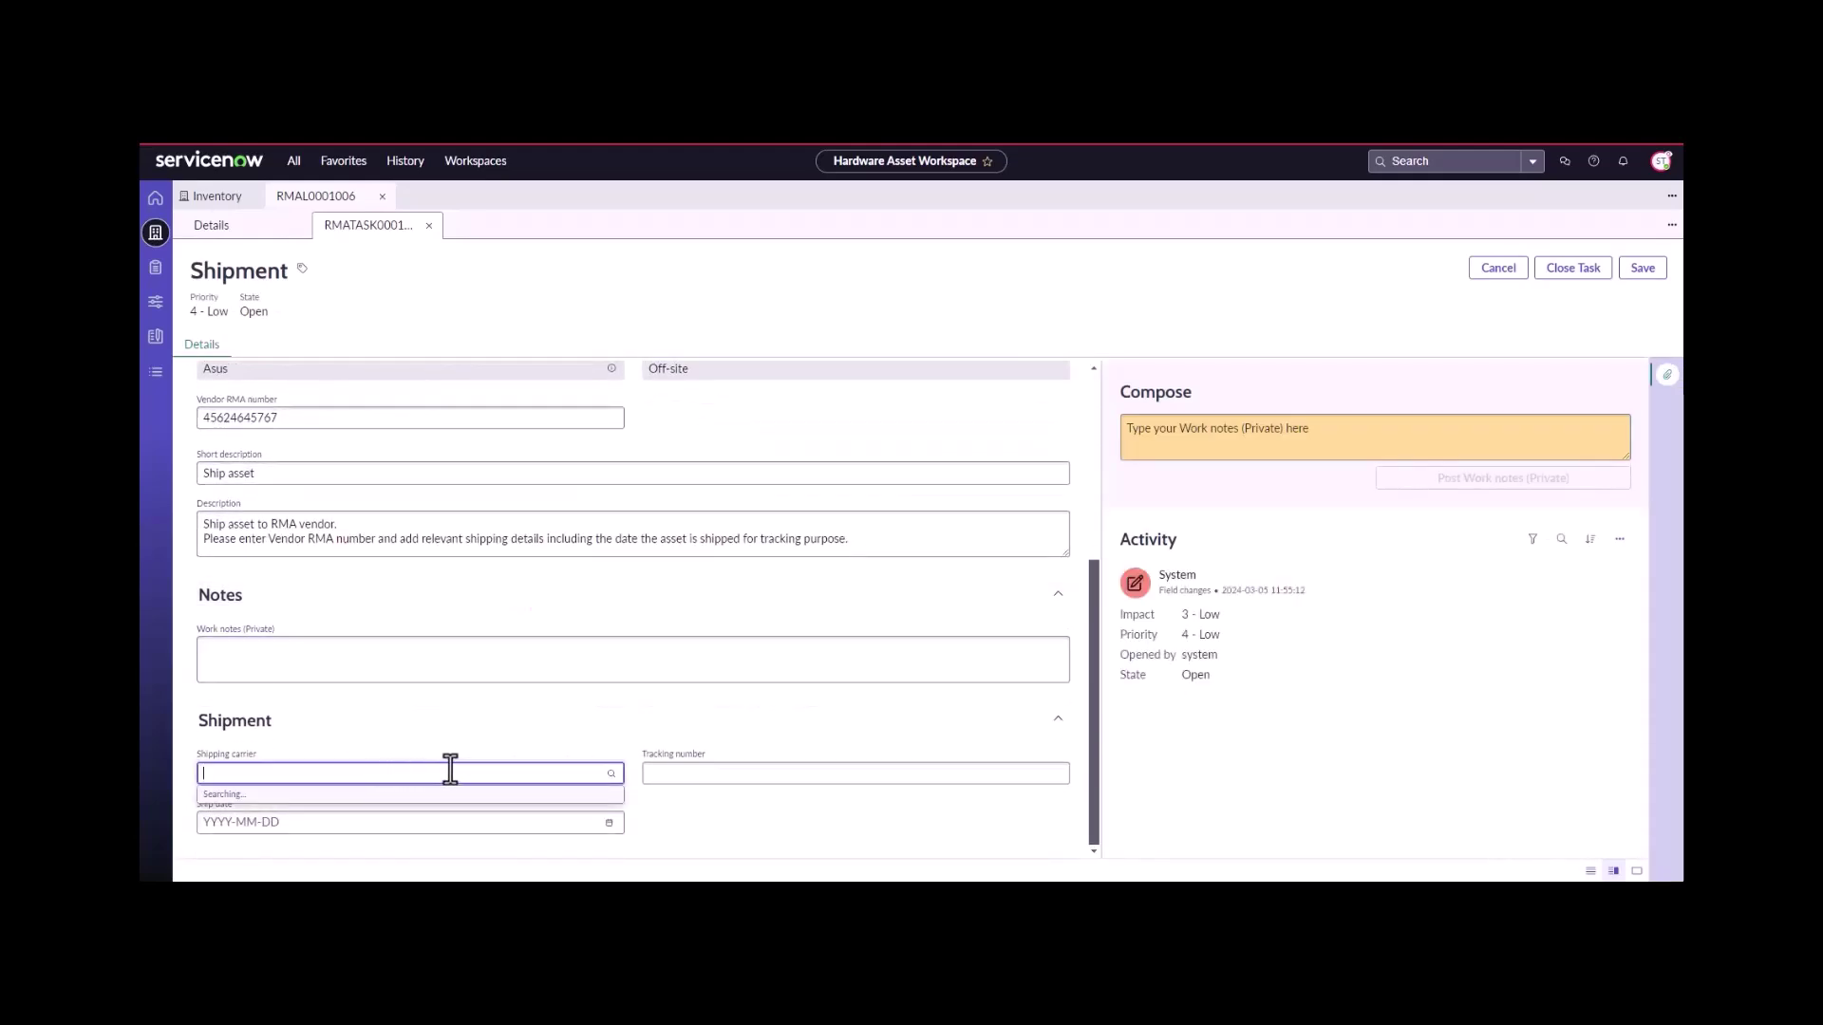
click(350, 817)
click(650, 771)
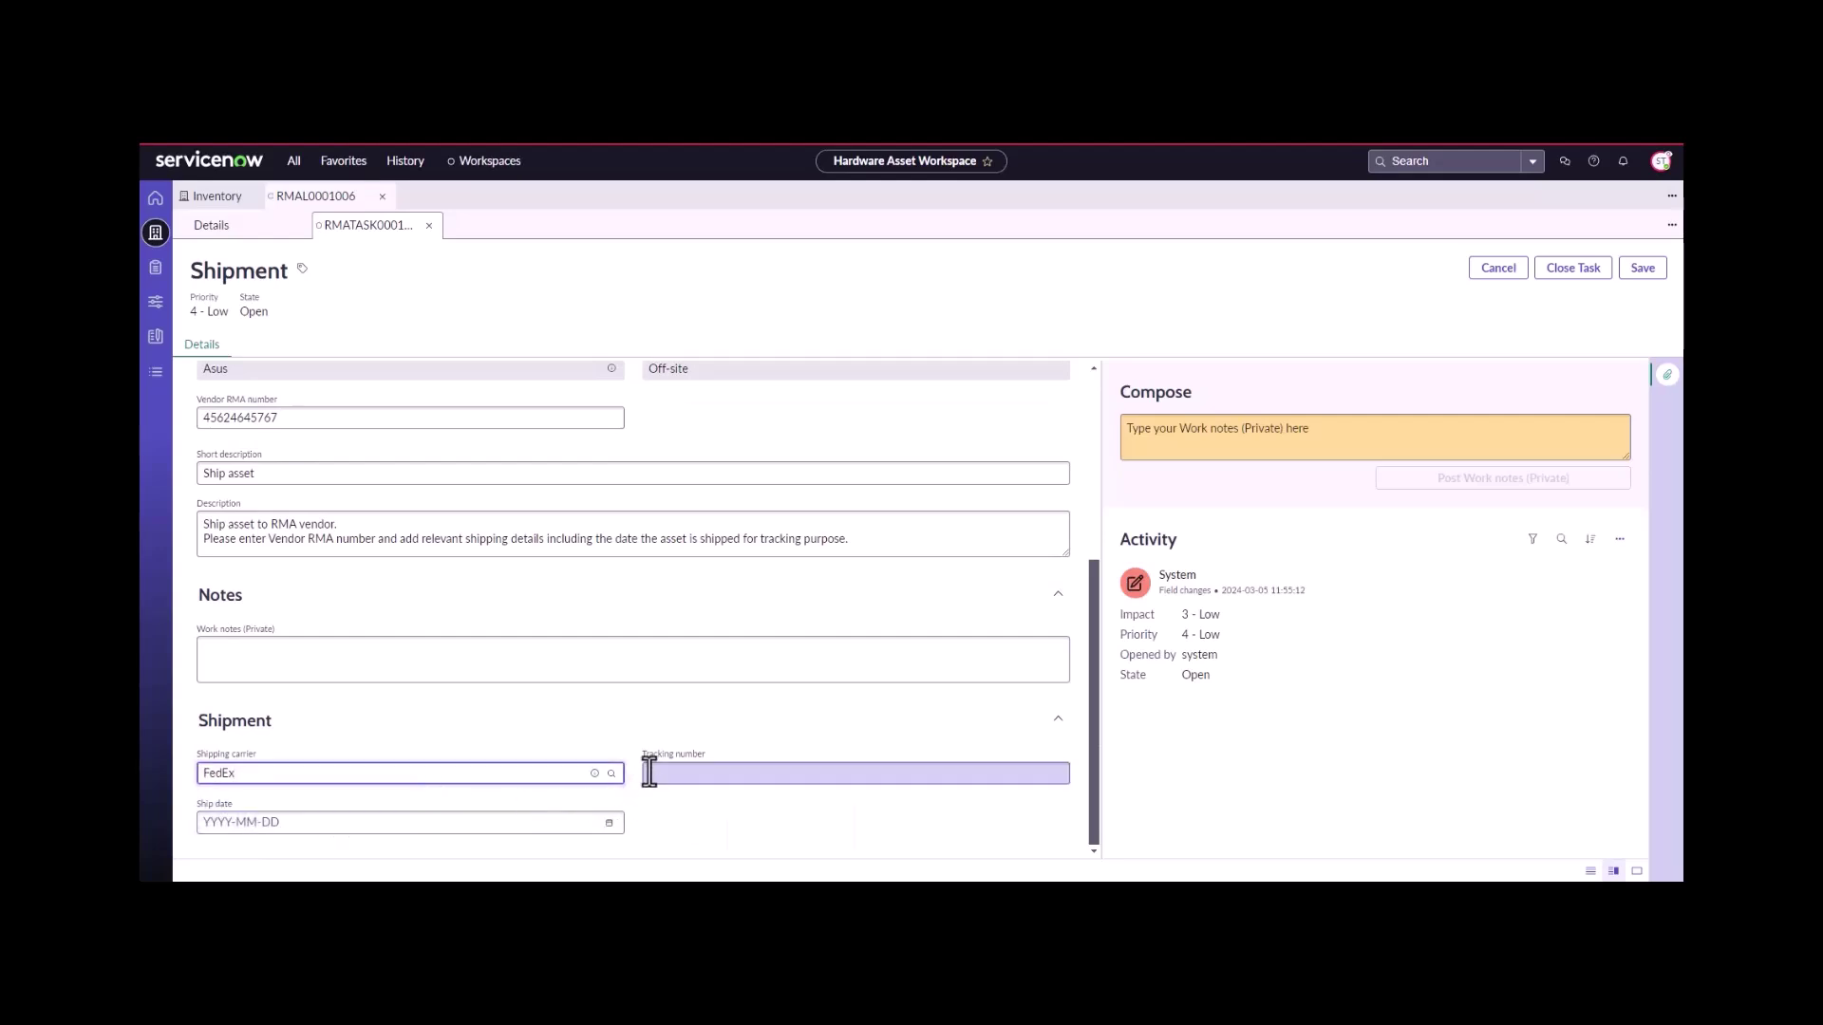
text(57355643546354)
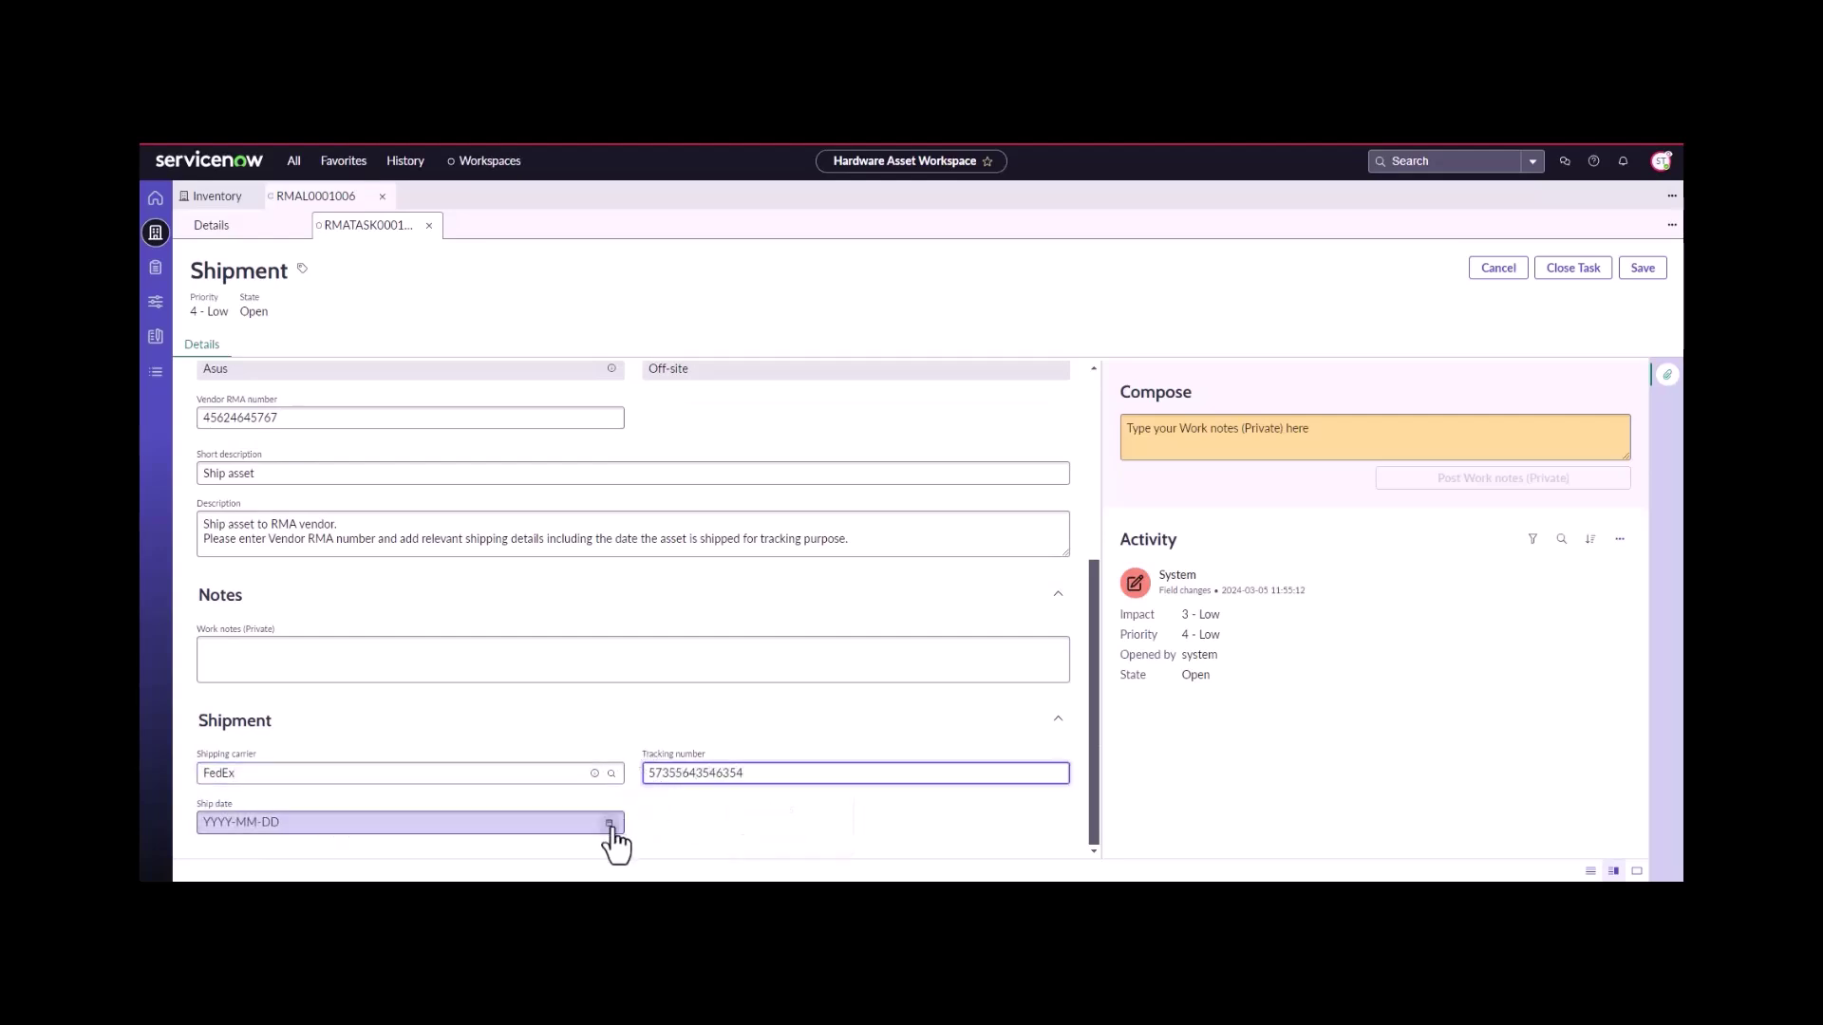
click(608, 823)
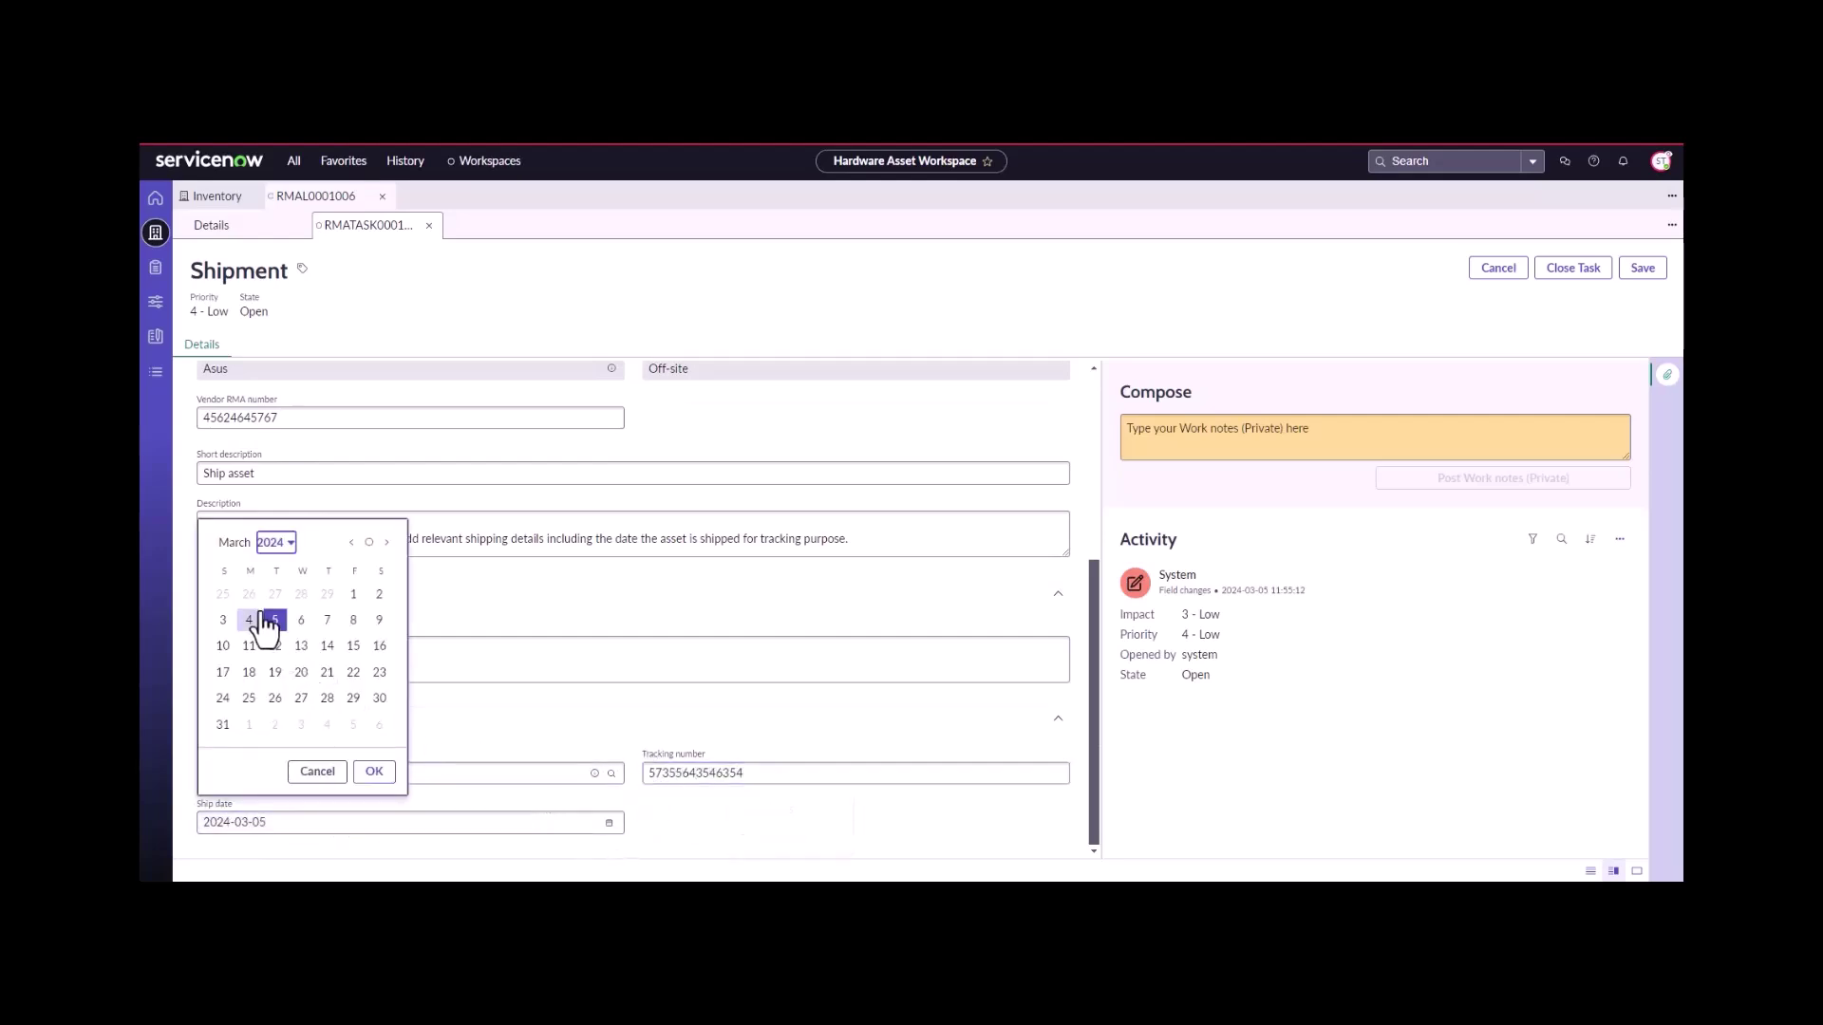
click(372, 771)
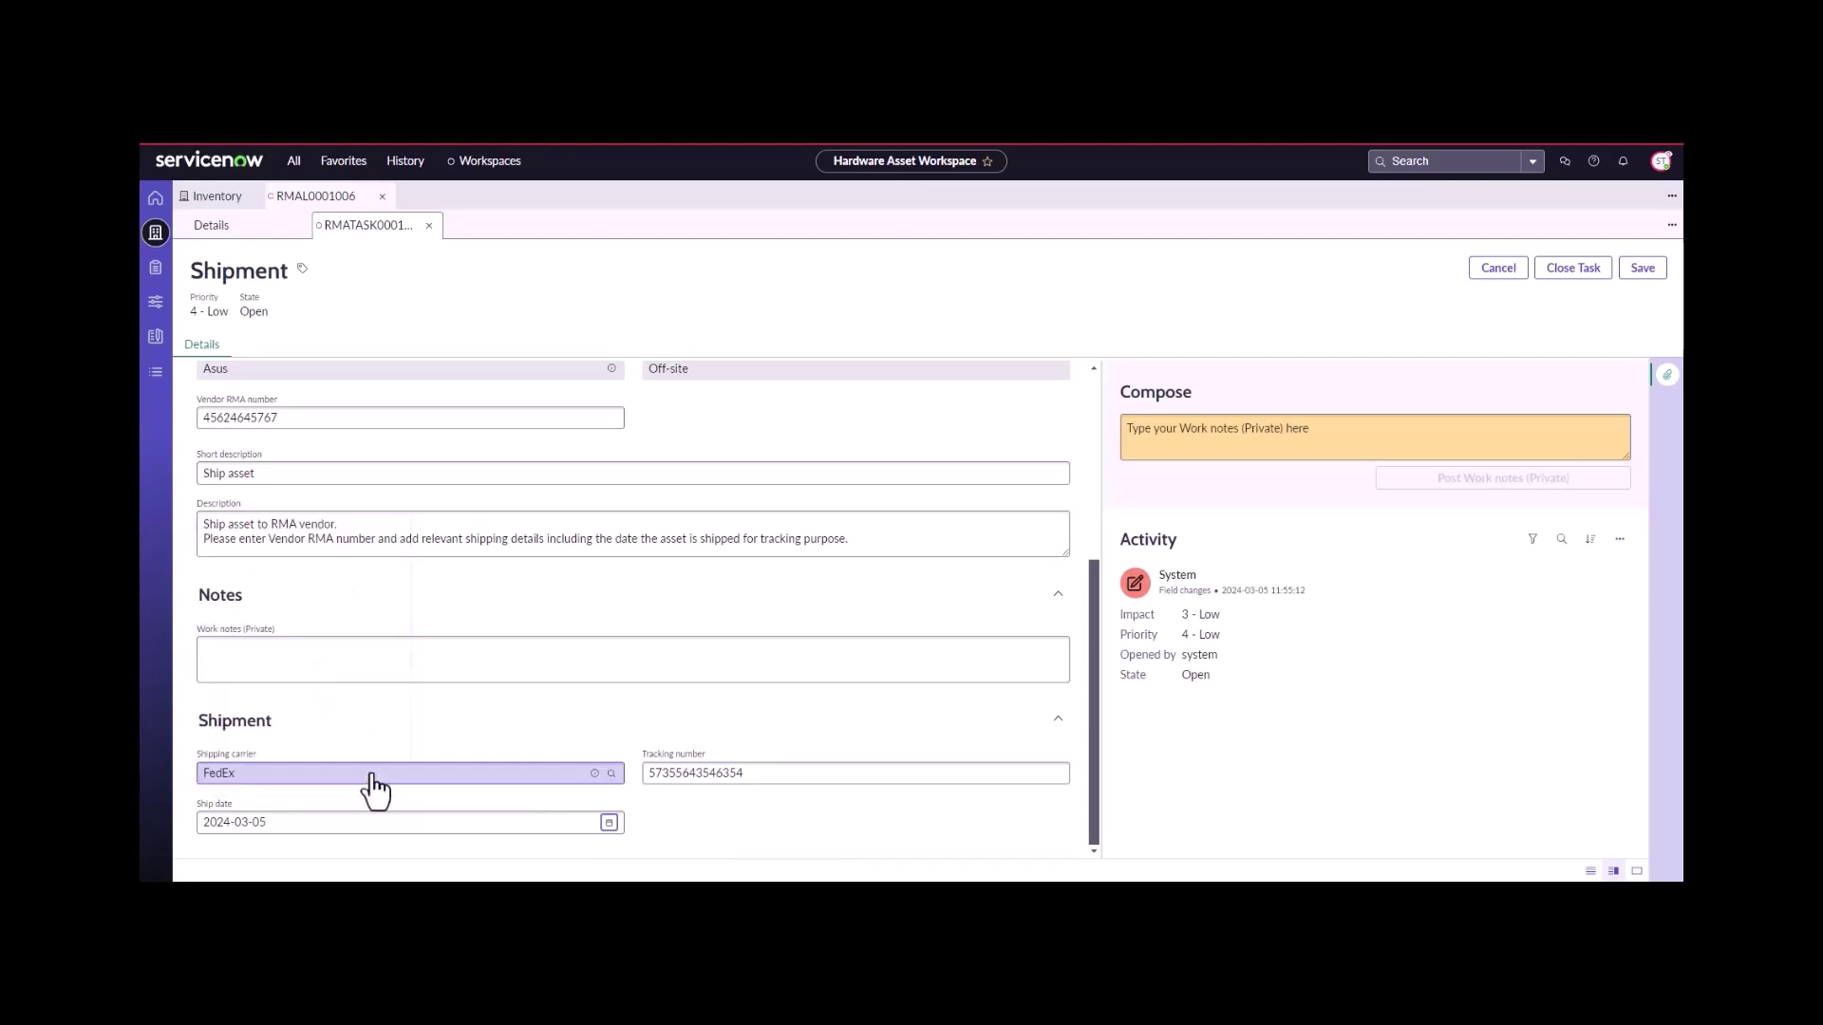
scroll(936, 516, up, 3)
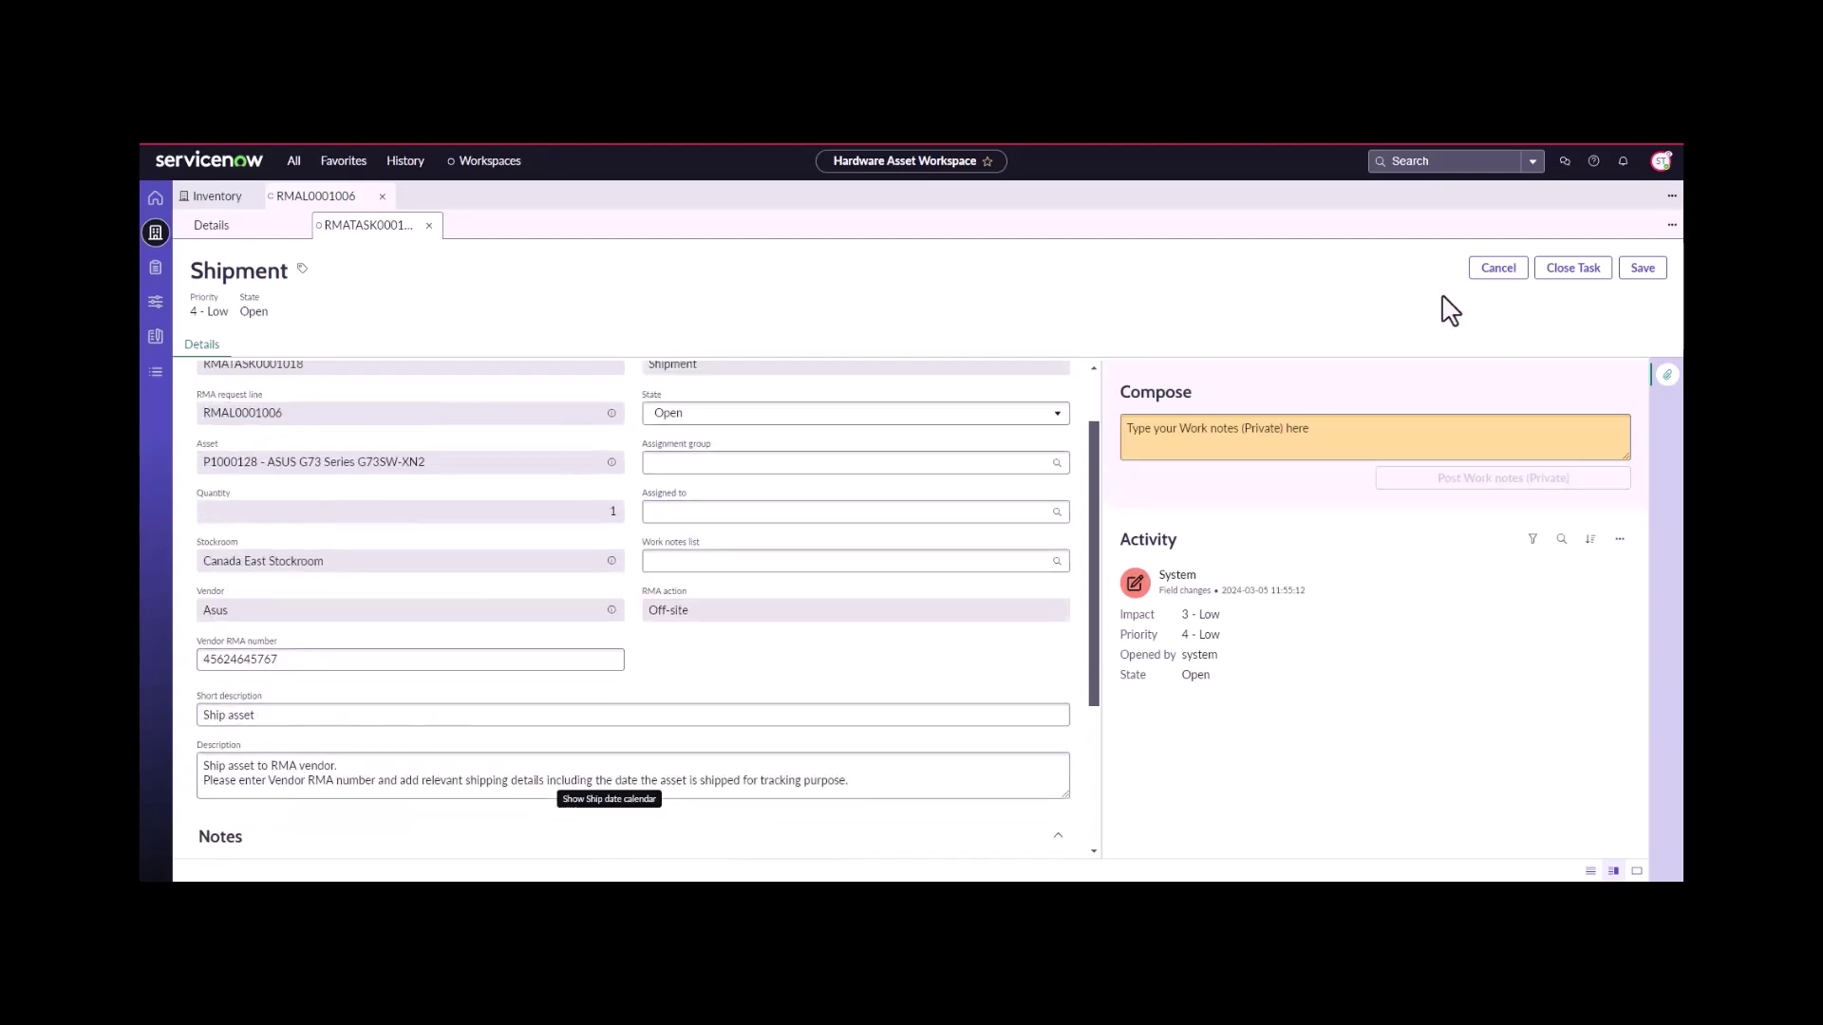
click(1543, 274)
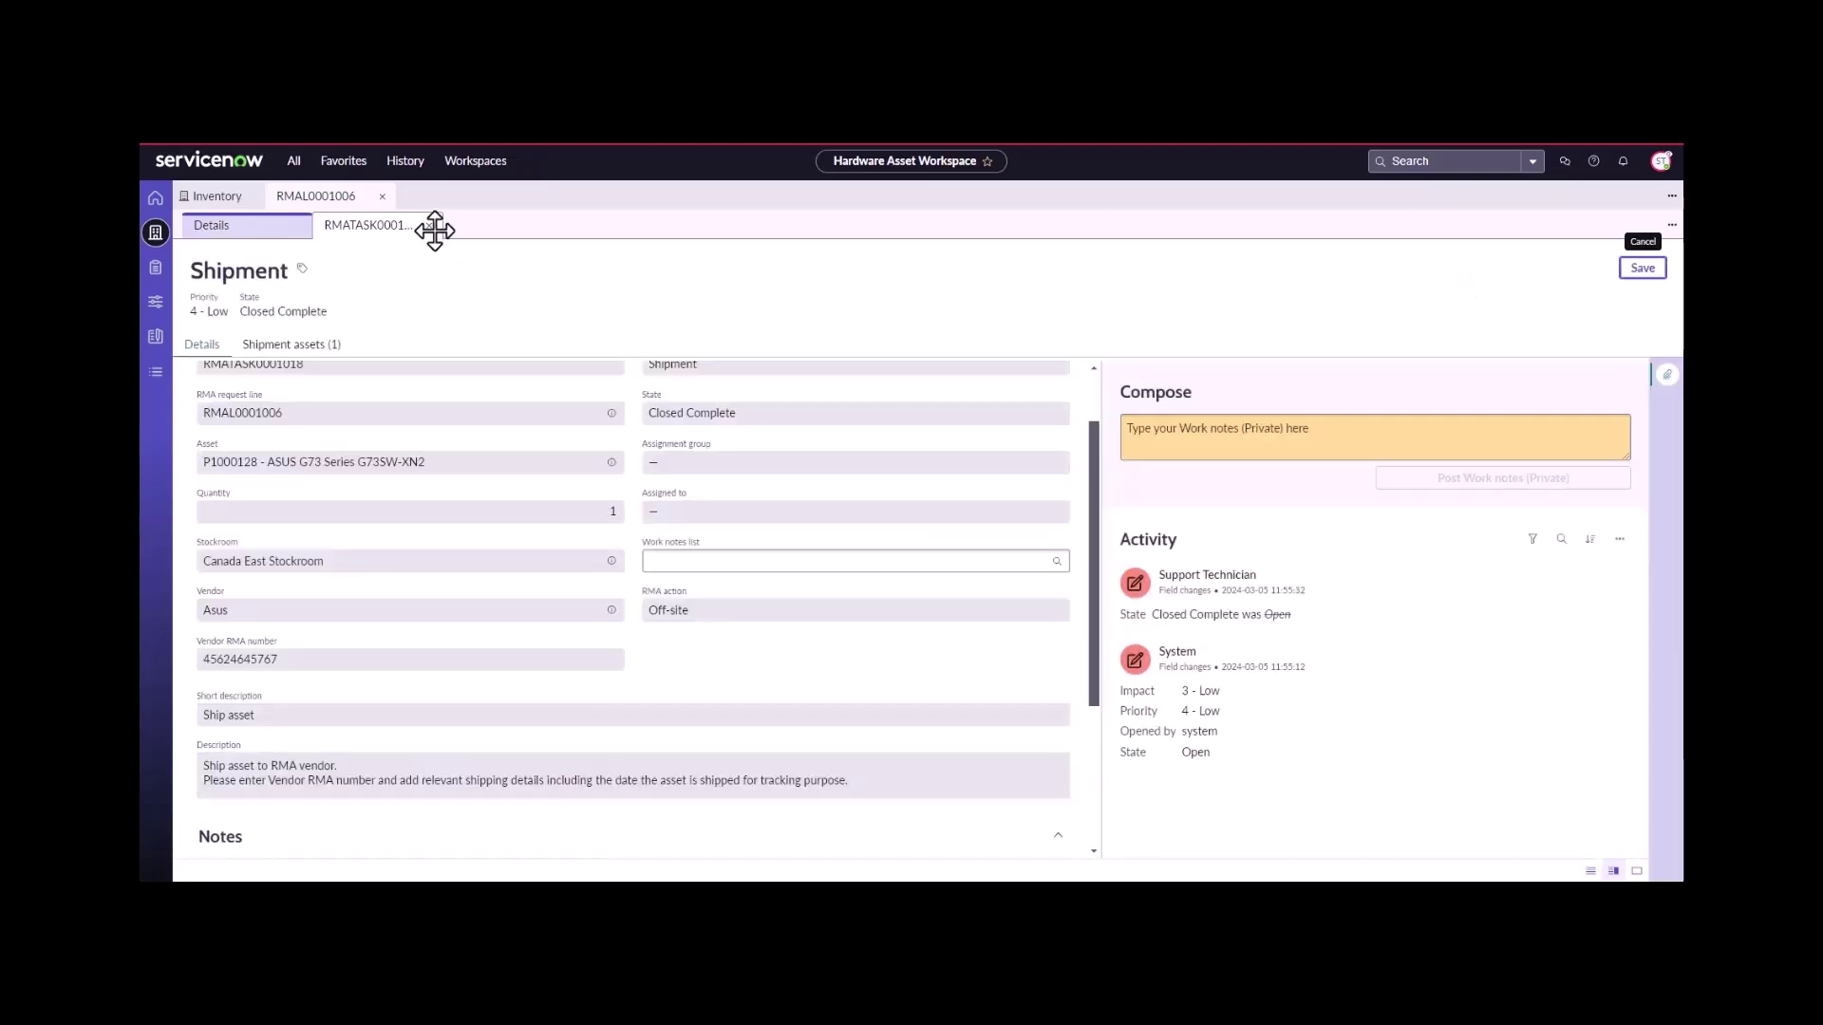
- Open the Vendor RMA decision task, set vendor action Replace, and note 'vendor is replacing asset'
click(429, 225)
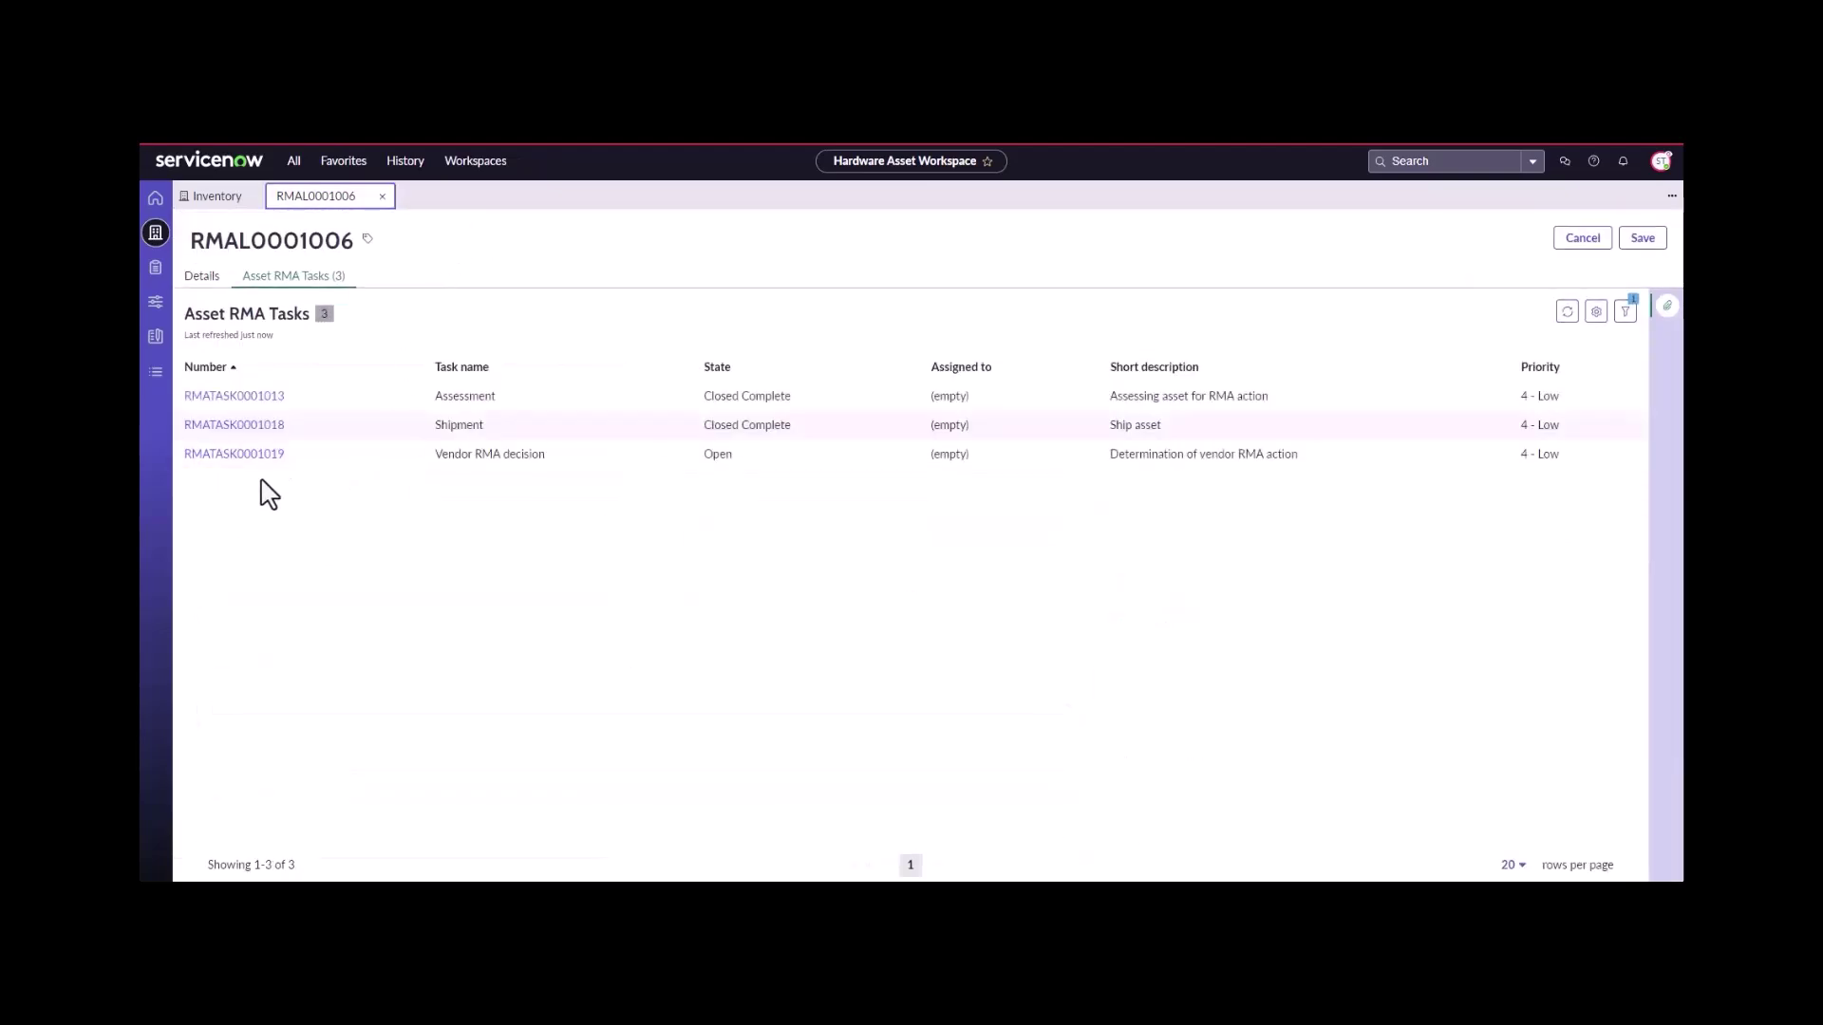
click(232, 456)
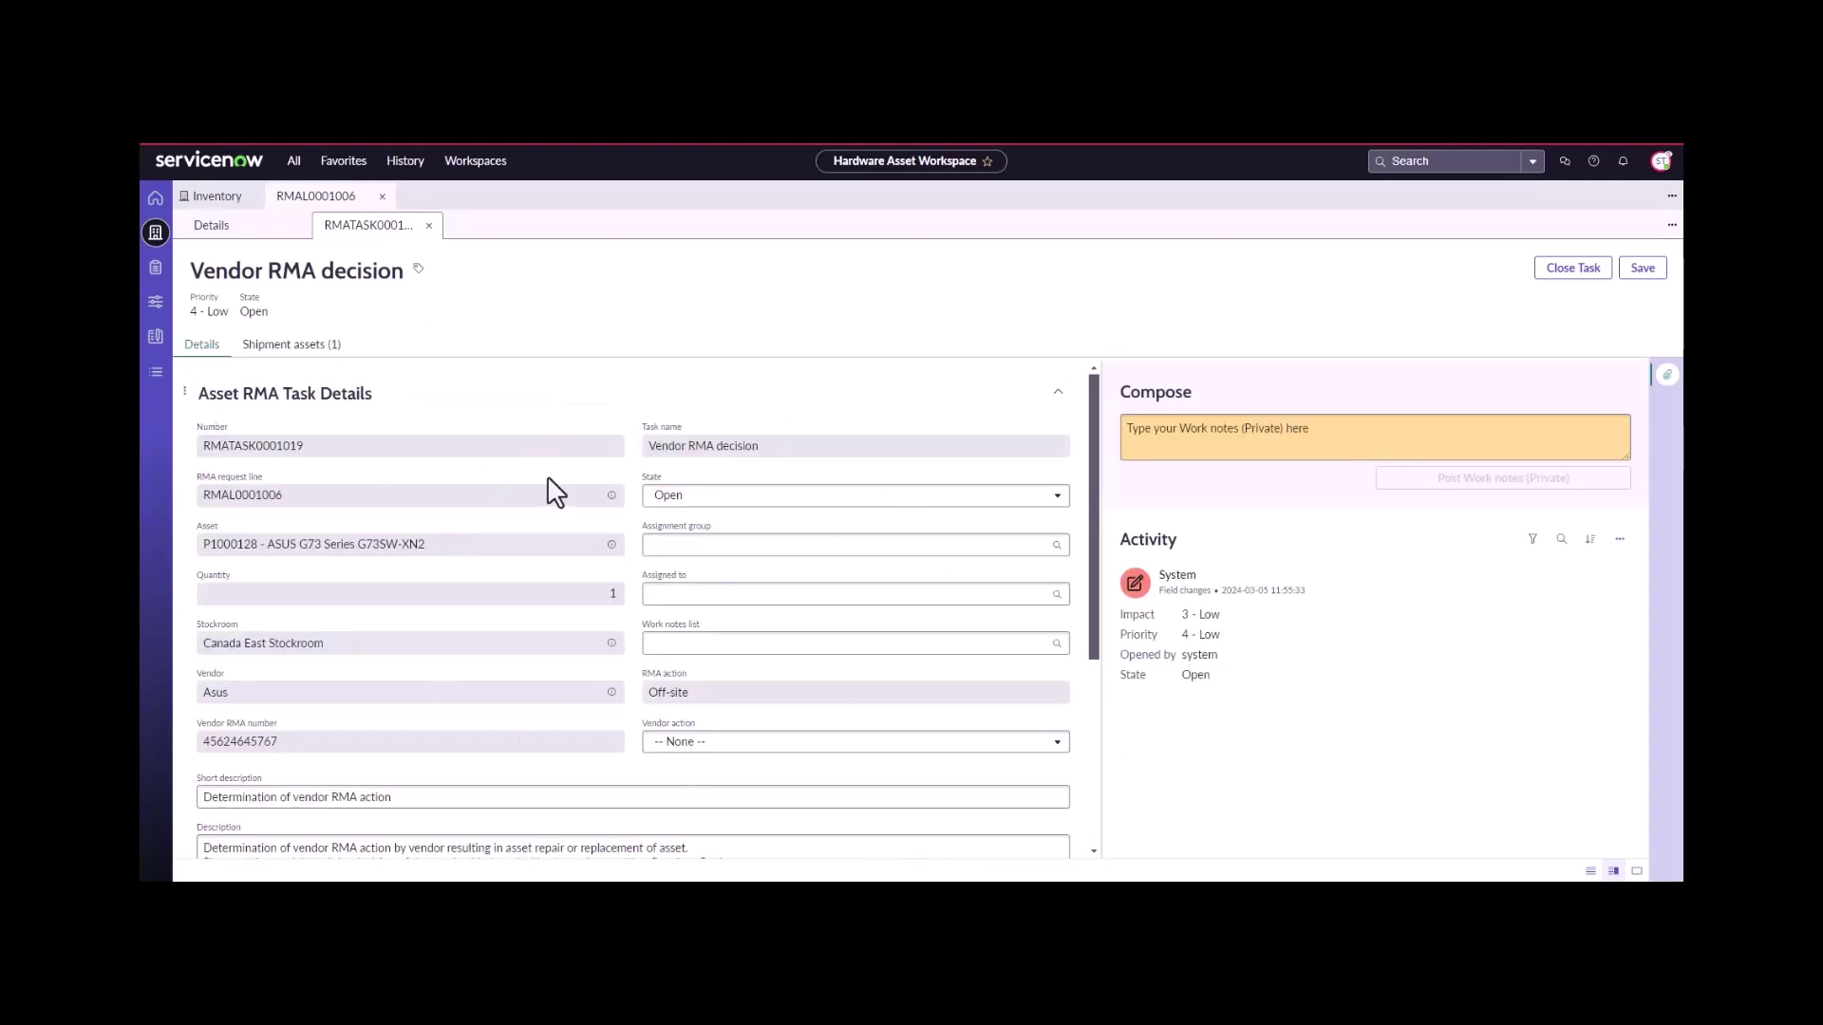
click(715, 743)
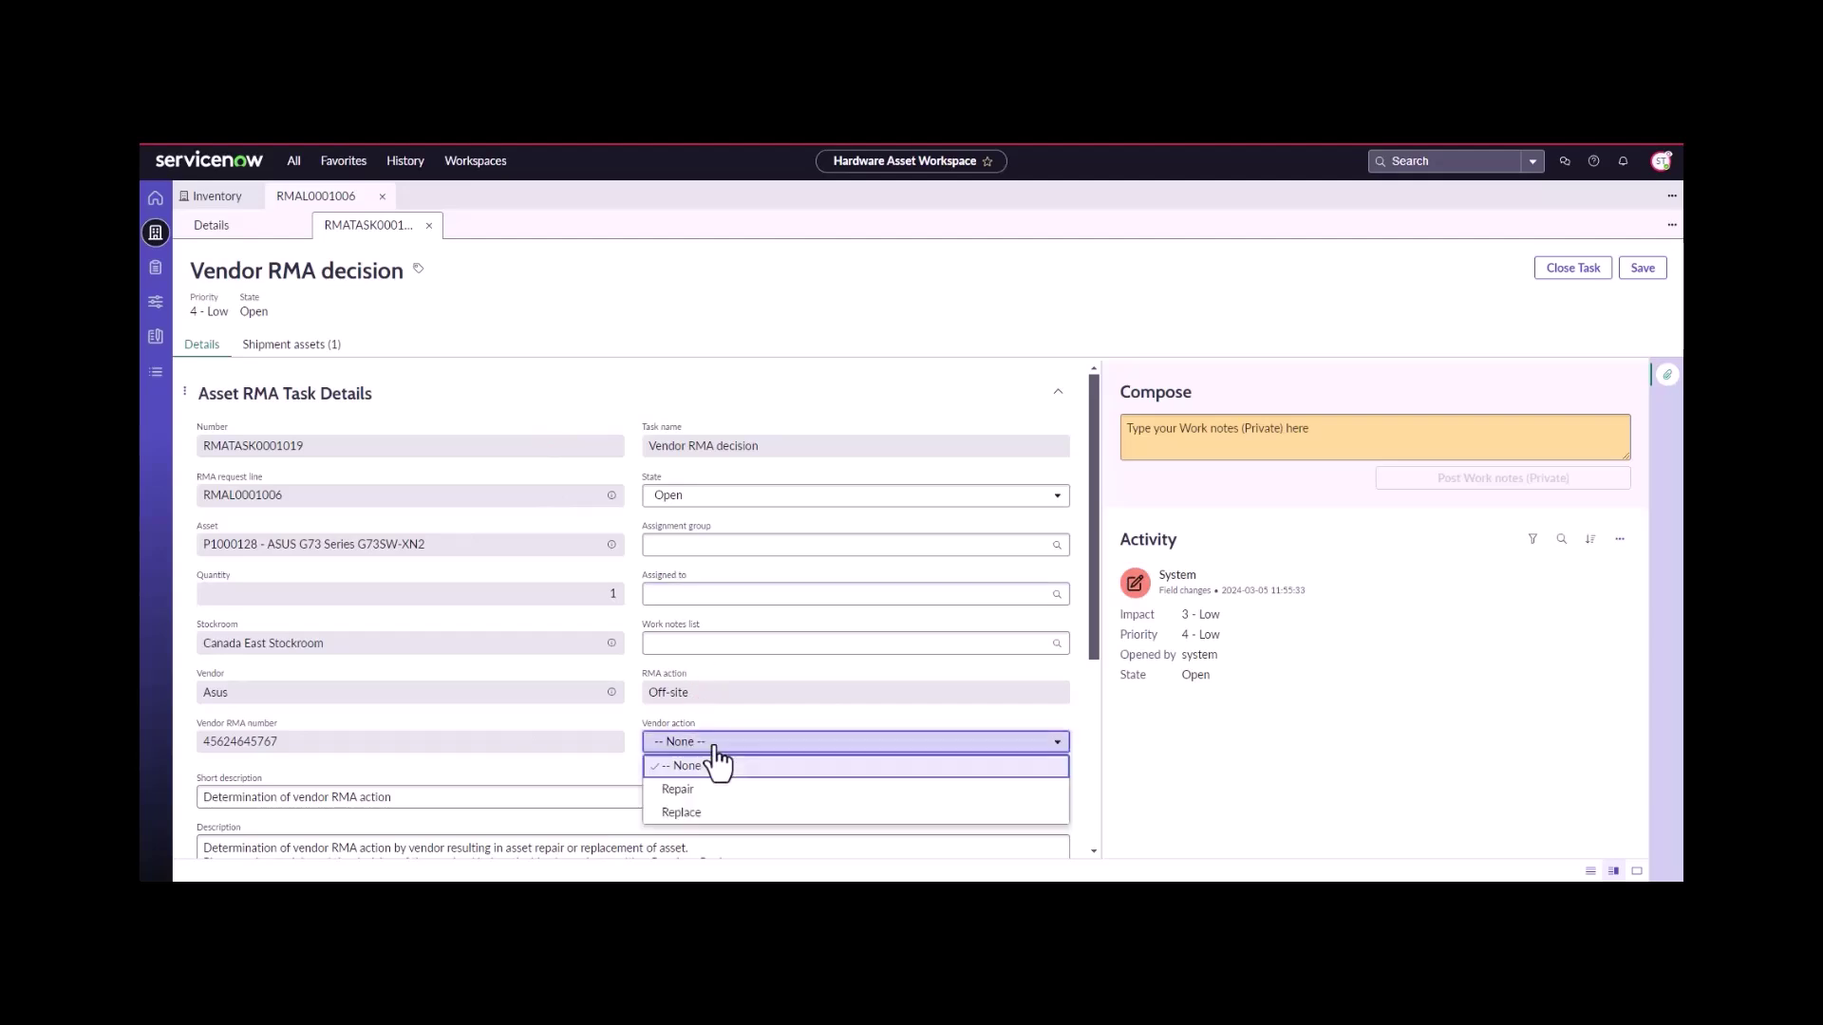
click(715, 815)
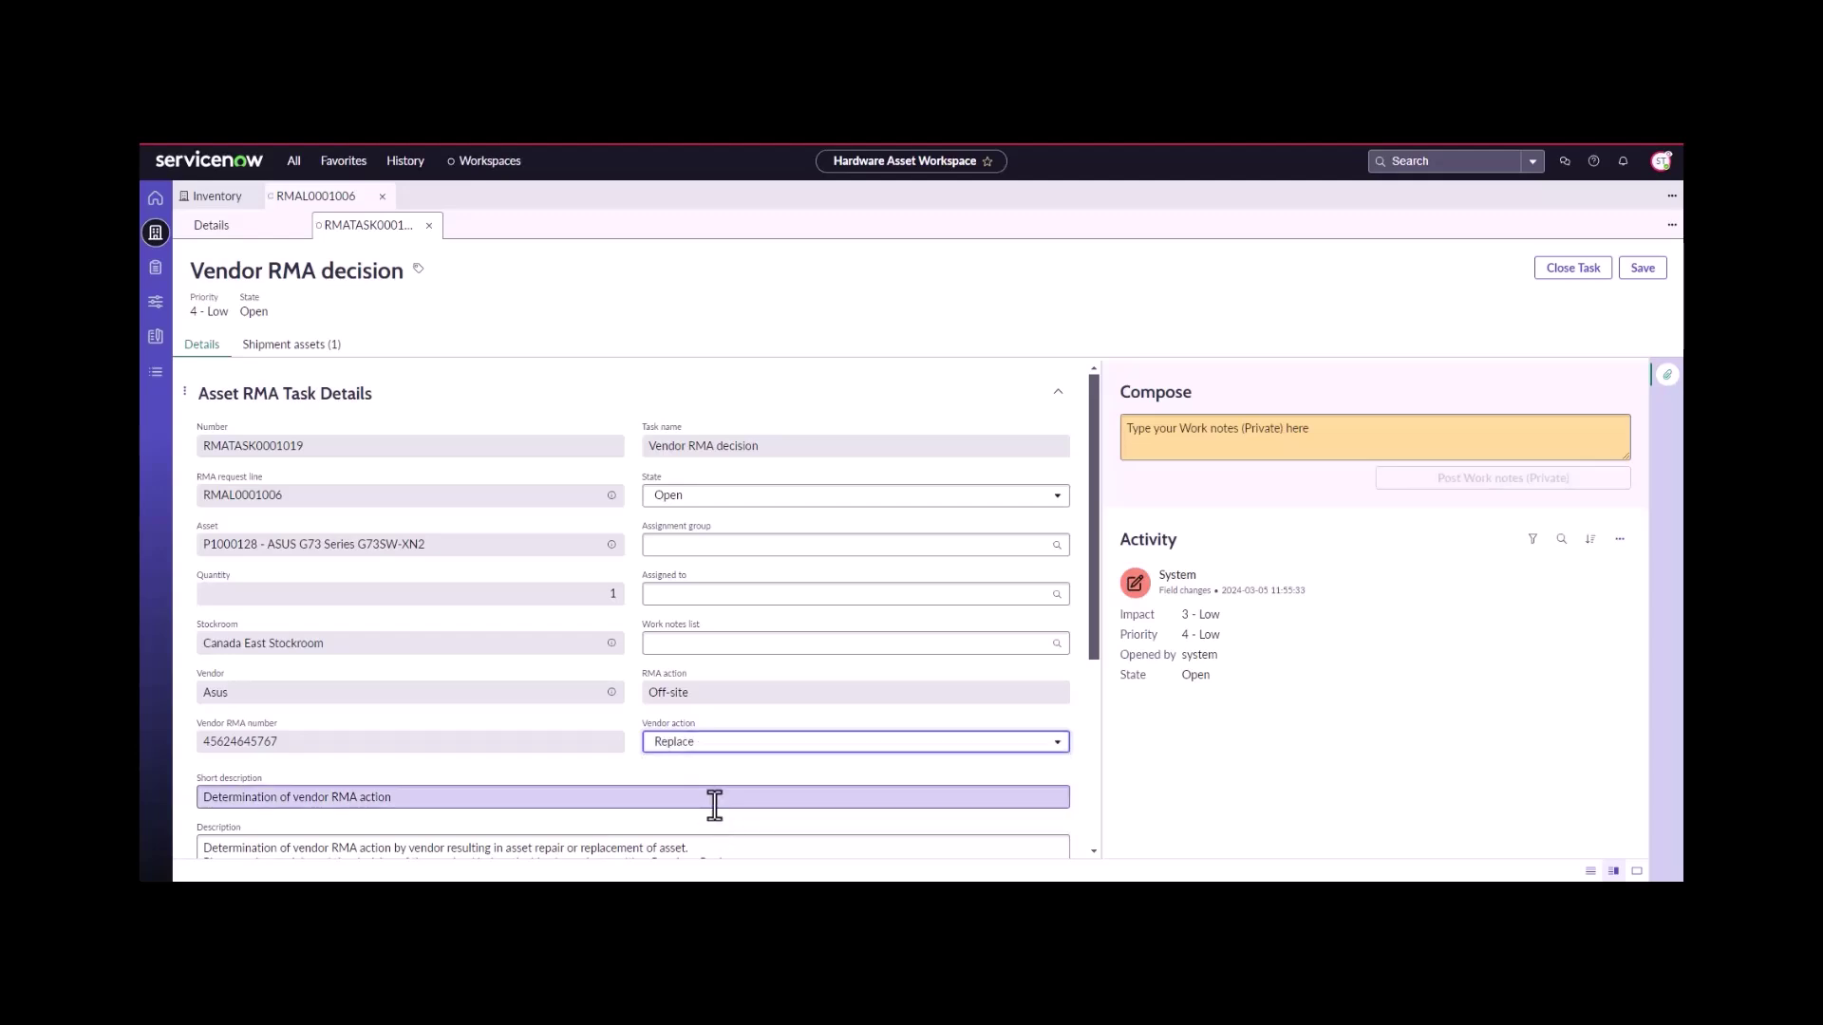
scroll(714, 793, down, 5)
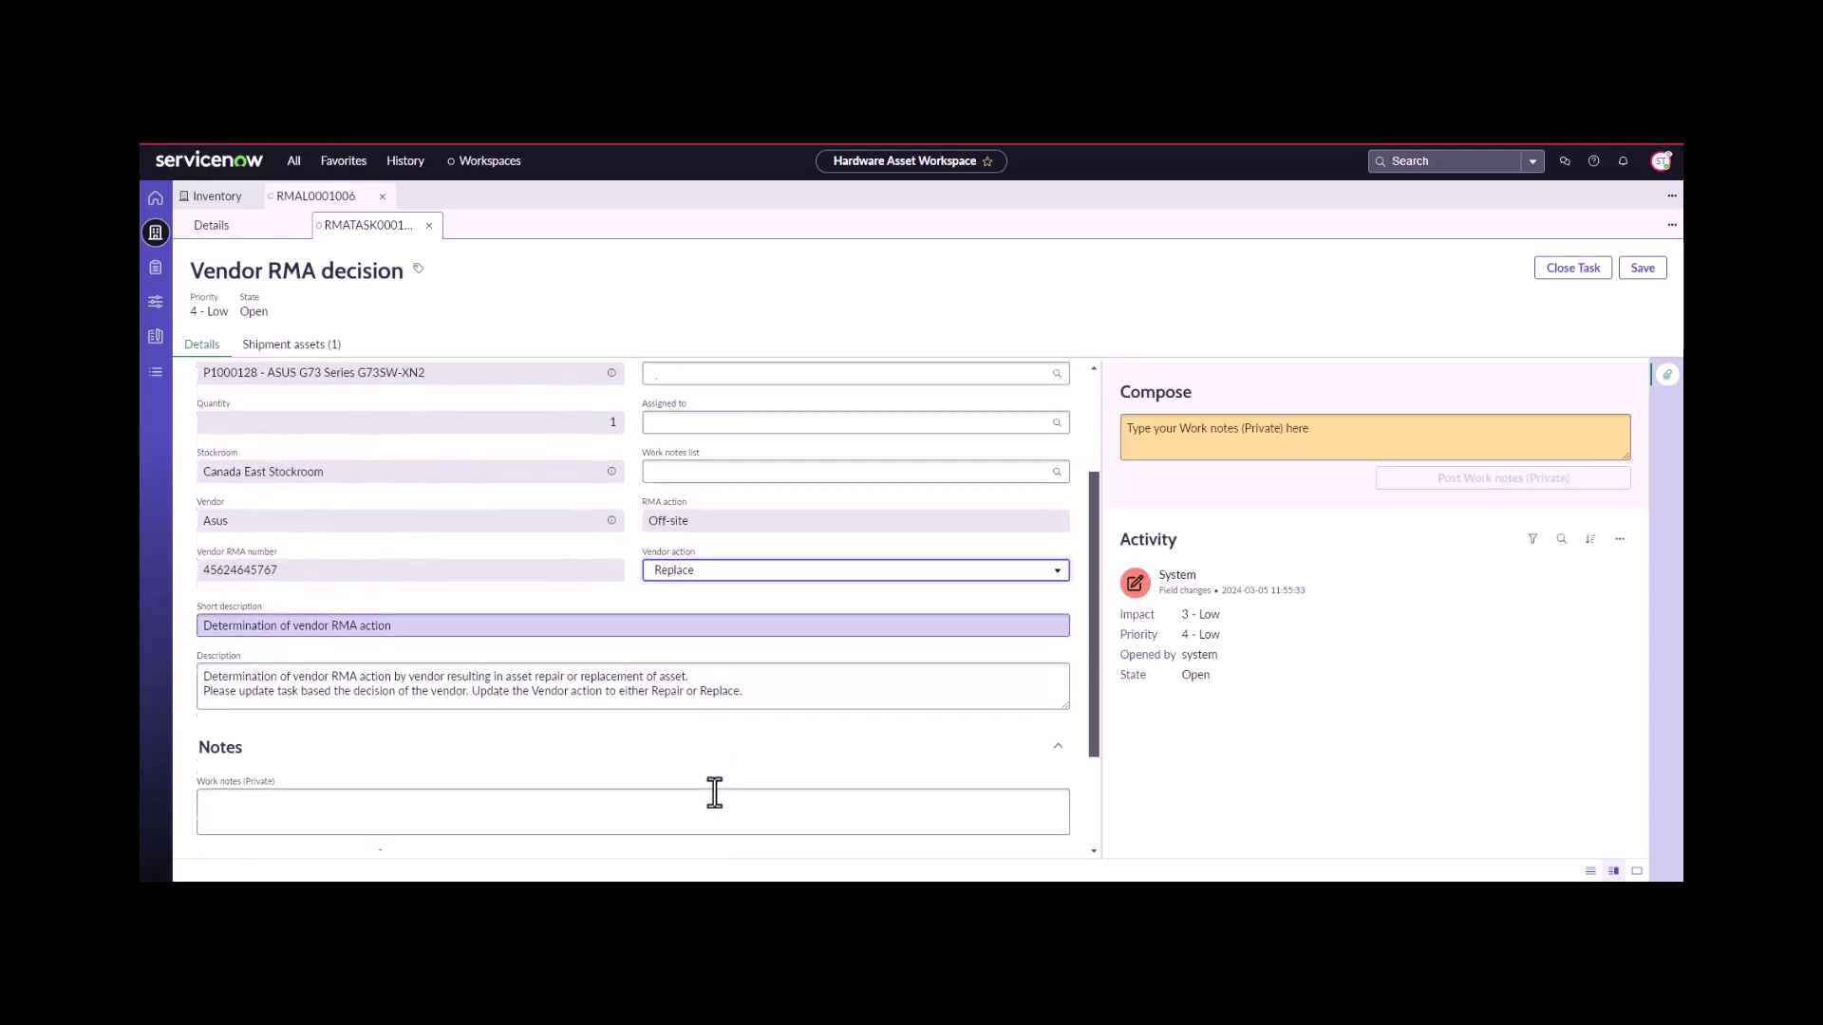
click(701, 650)
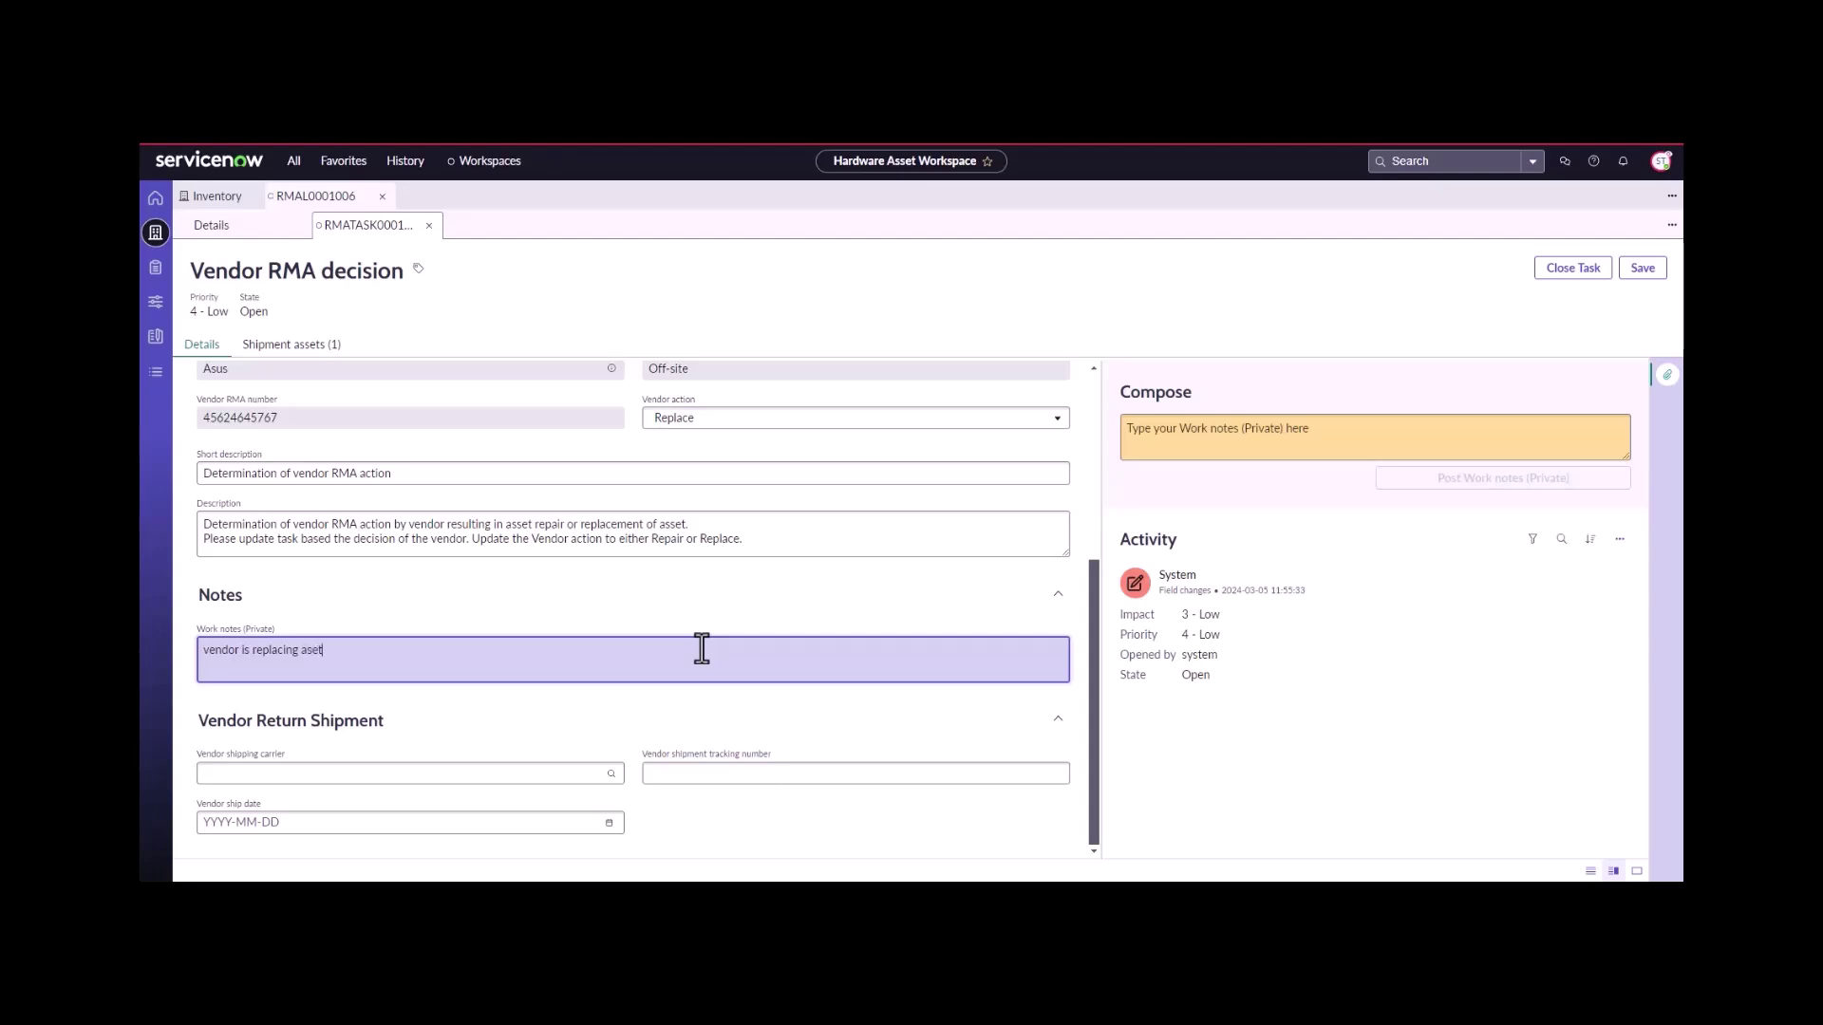
- Enter FedEx carrier, a tracking number, and ship date 2024-03-05, then close the task complete
click(538, 785)
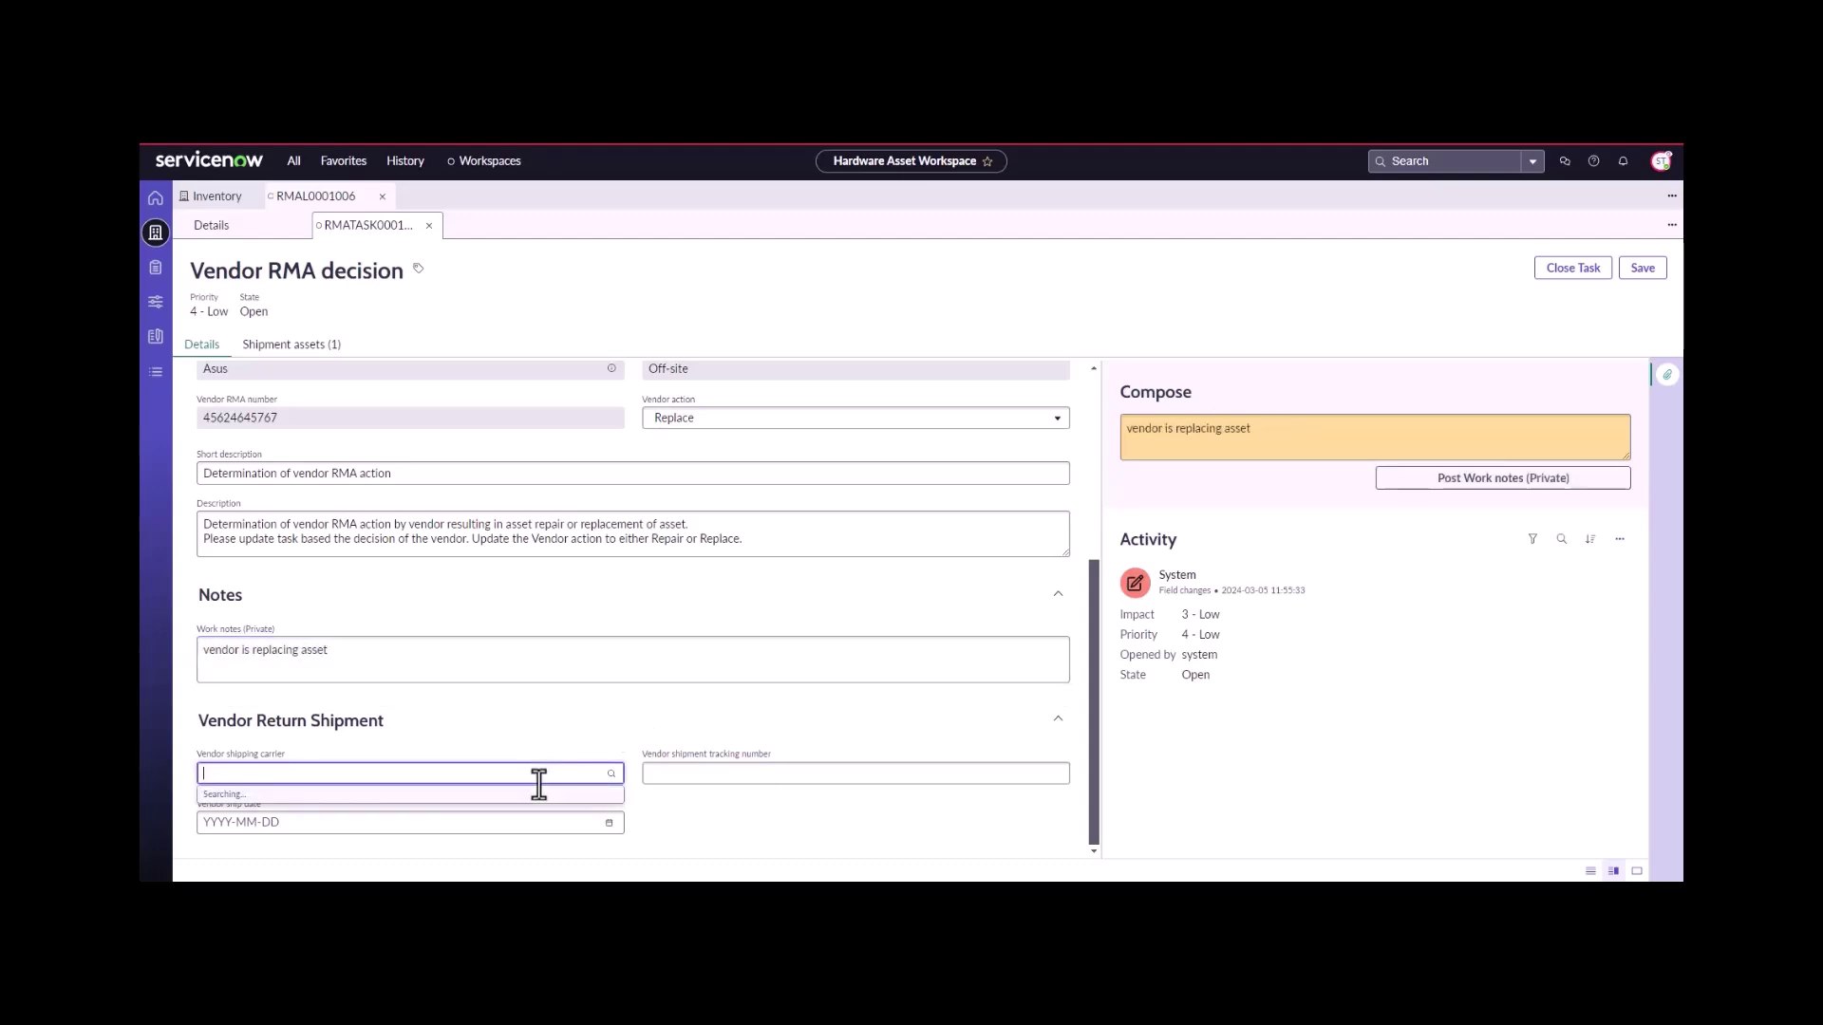
click(454, 815)
click(712, 781)
text(3456245)
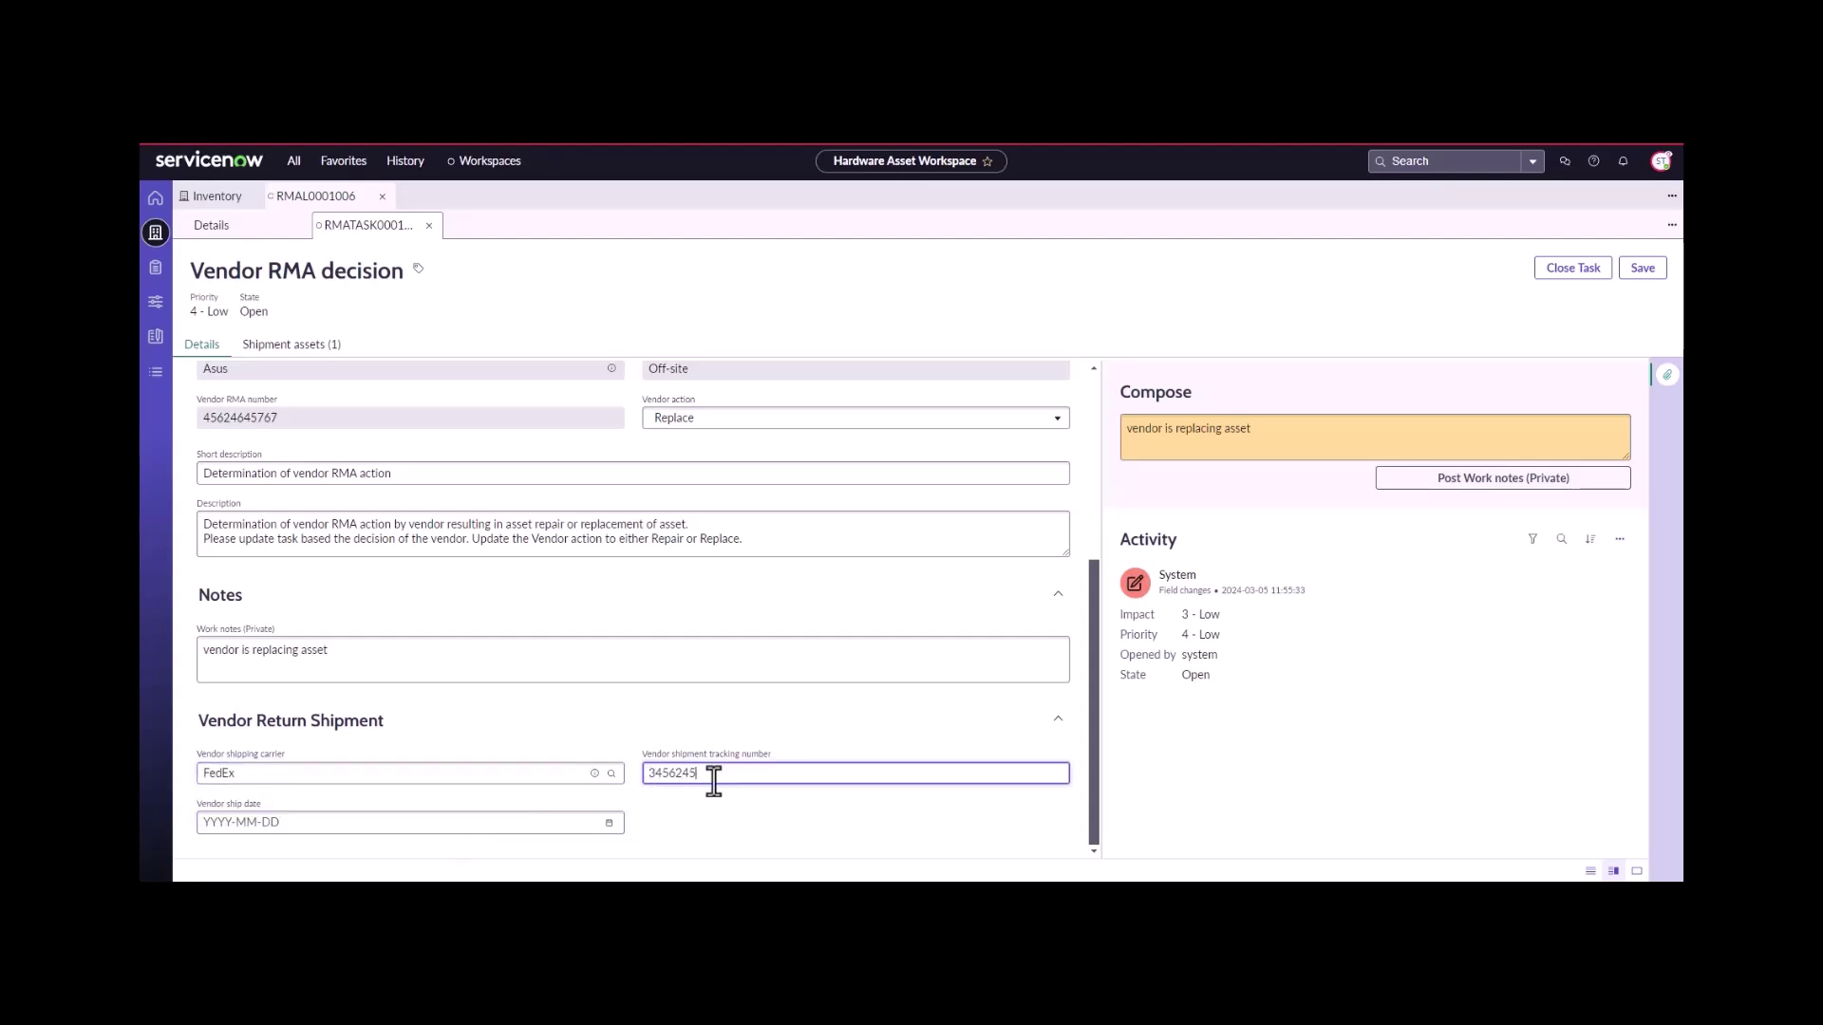
text(64545)
click(608, 823)
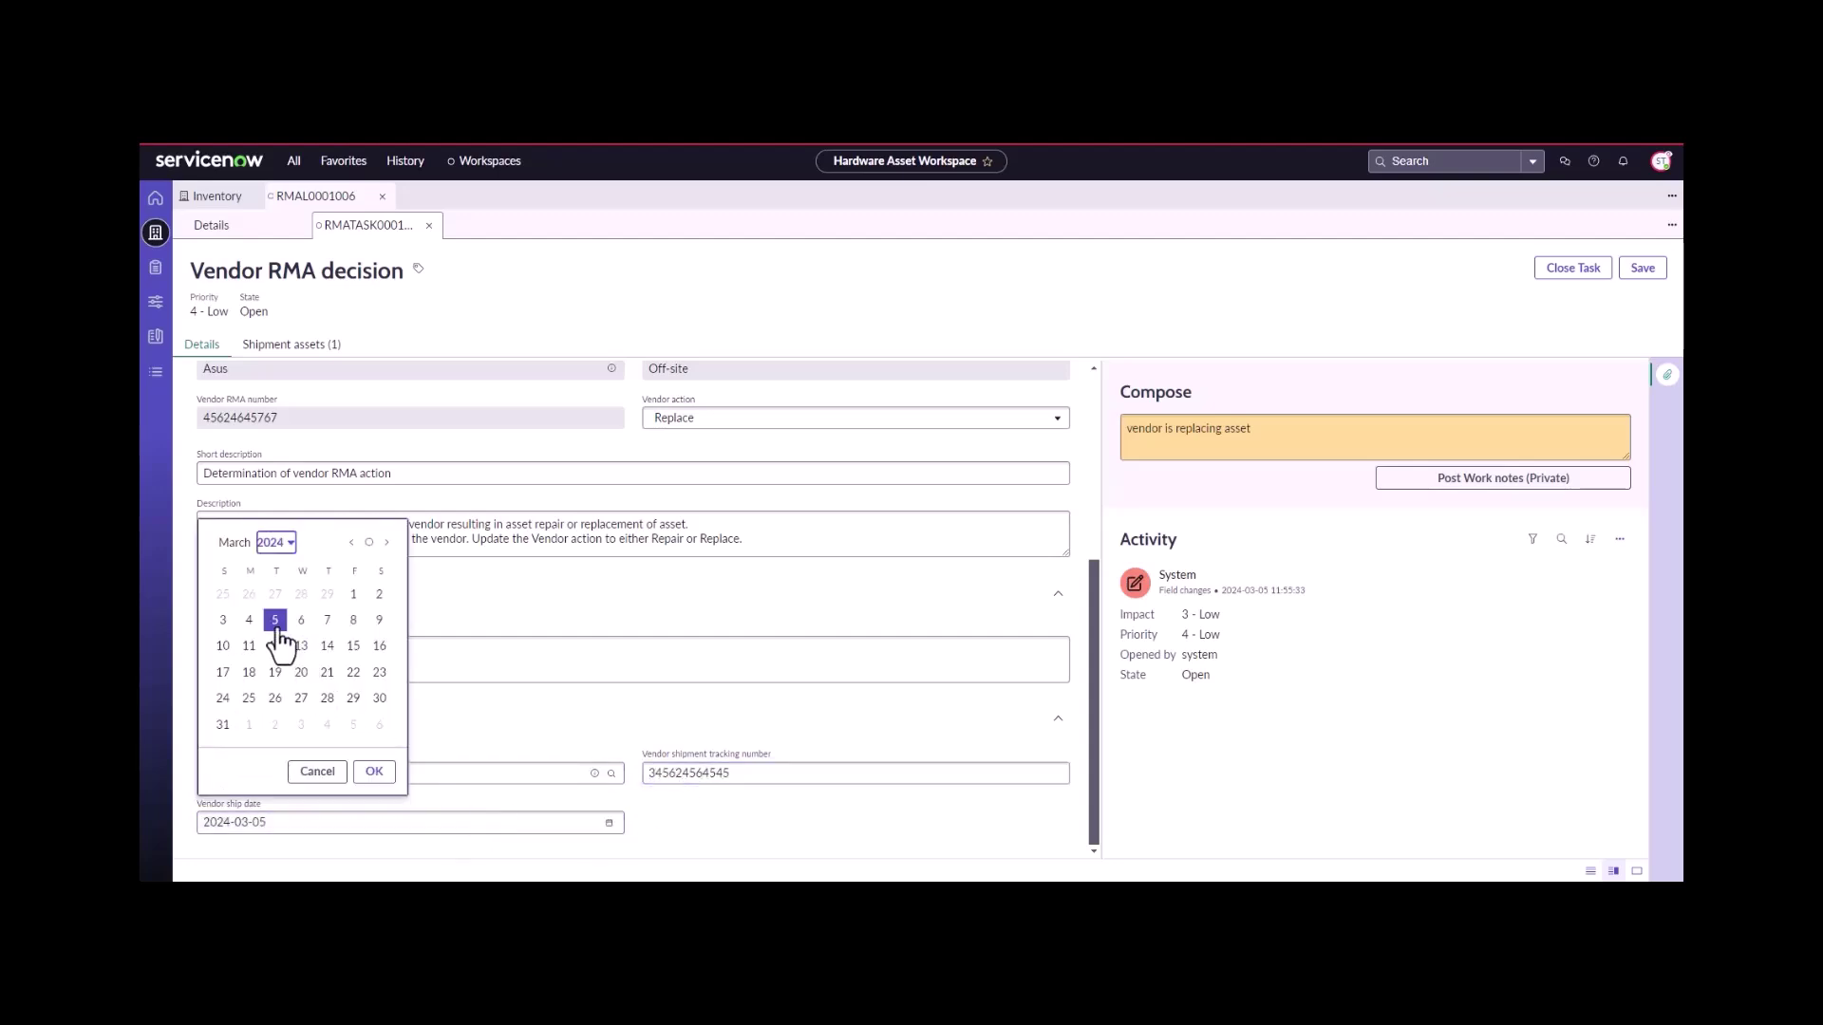
click(374, 771)
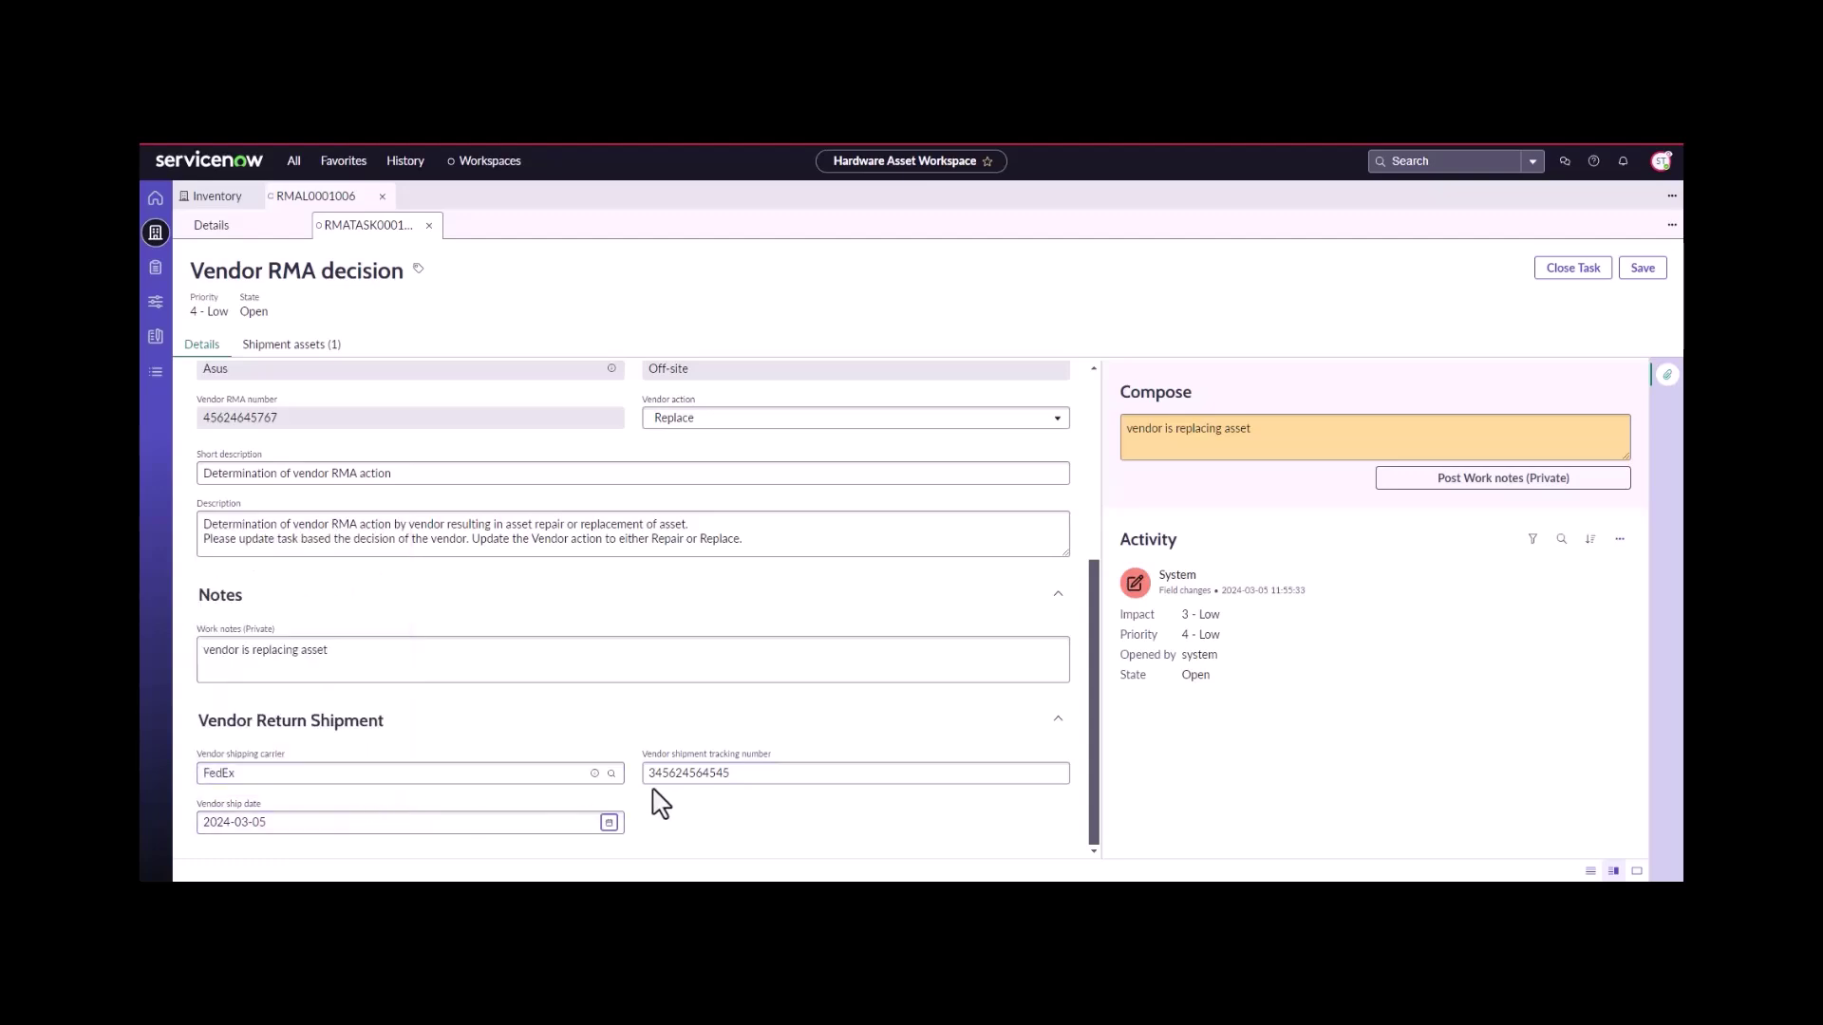
click(1573, 269)
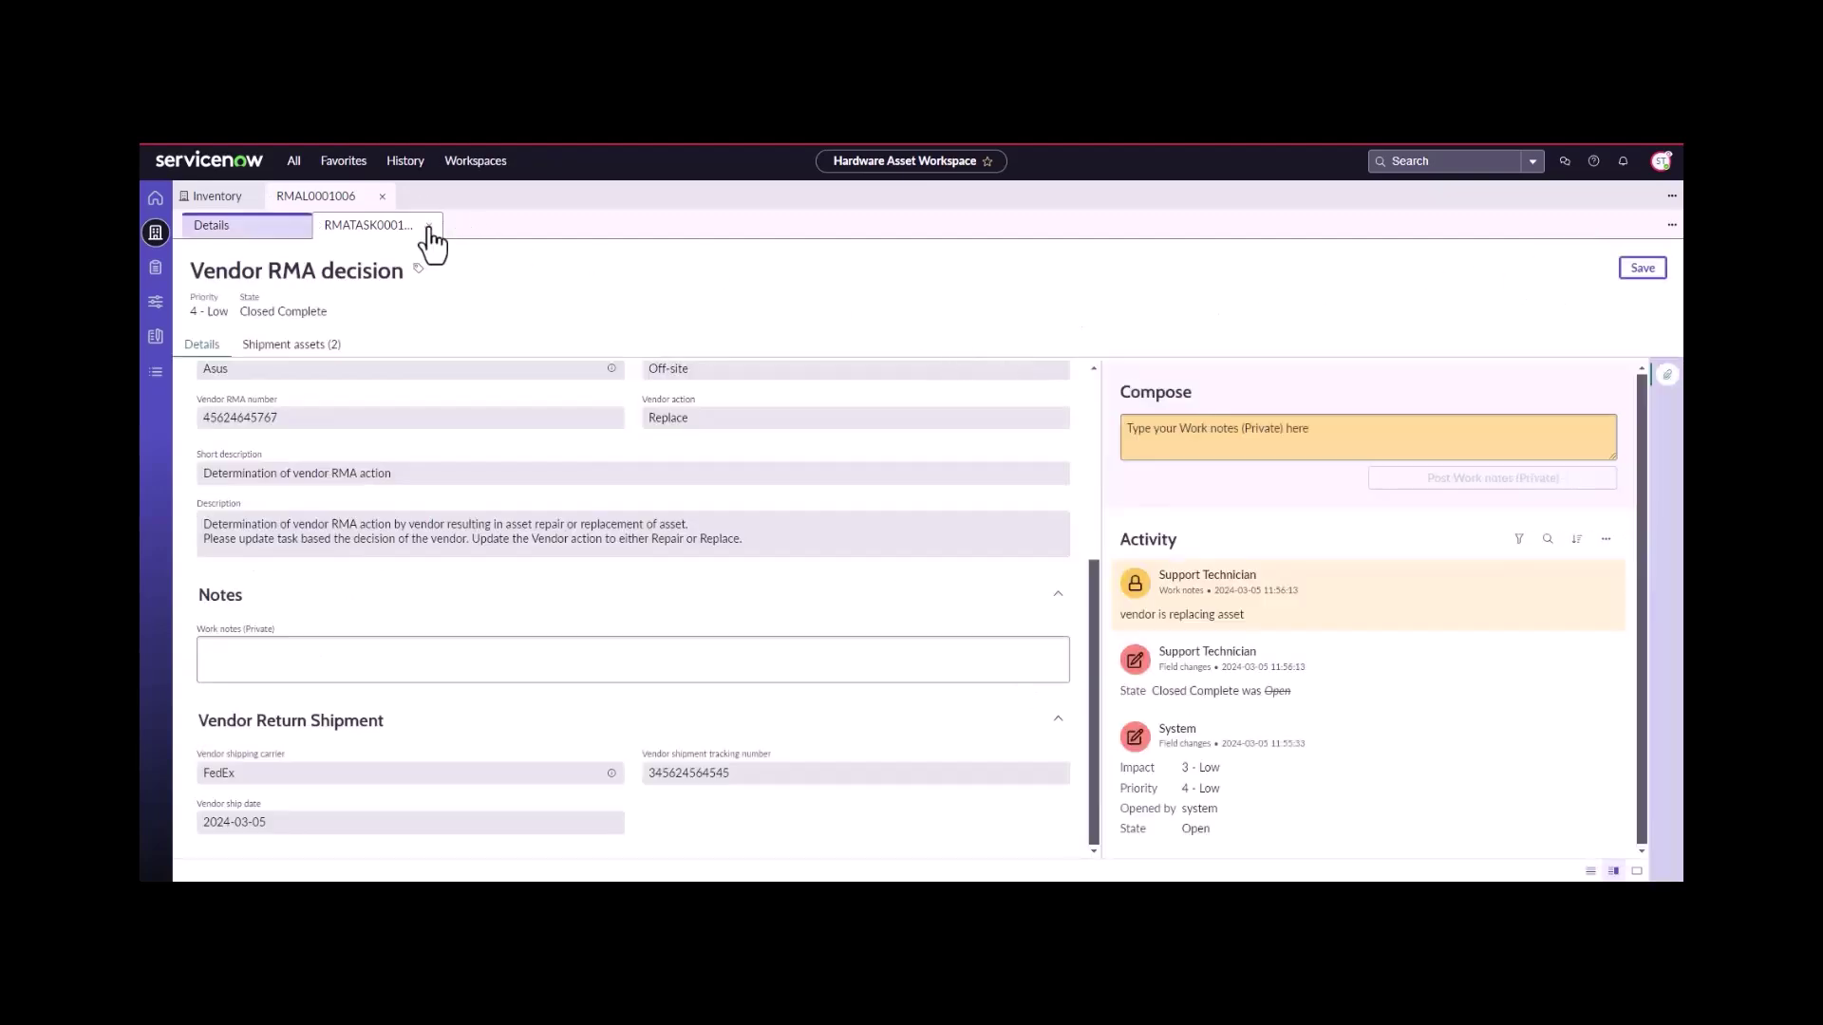
- Close the Vendor RMA decision record and set the Receive task's Asset received to Yes
click(429, 225)
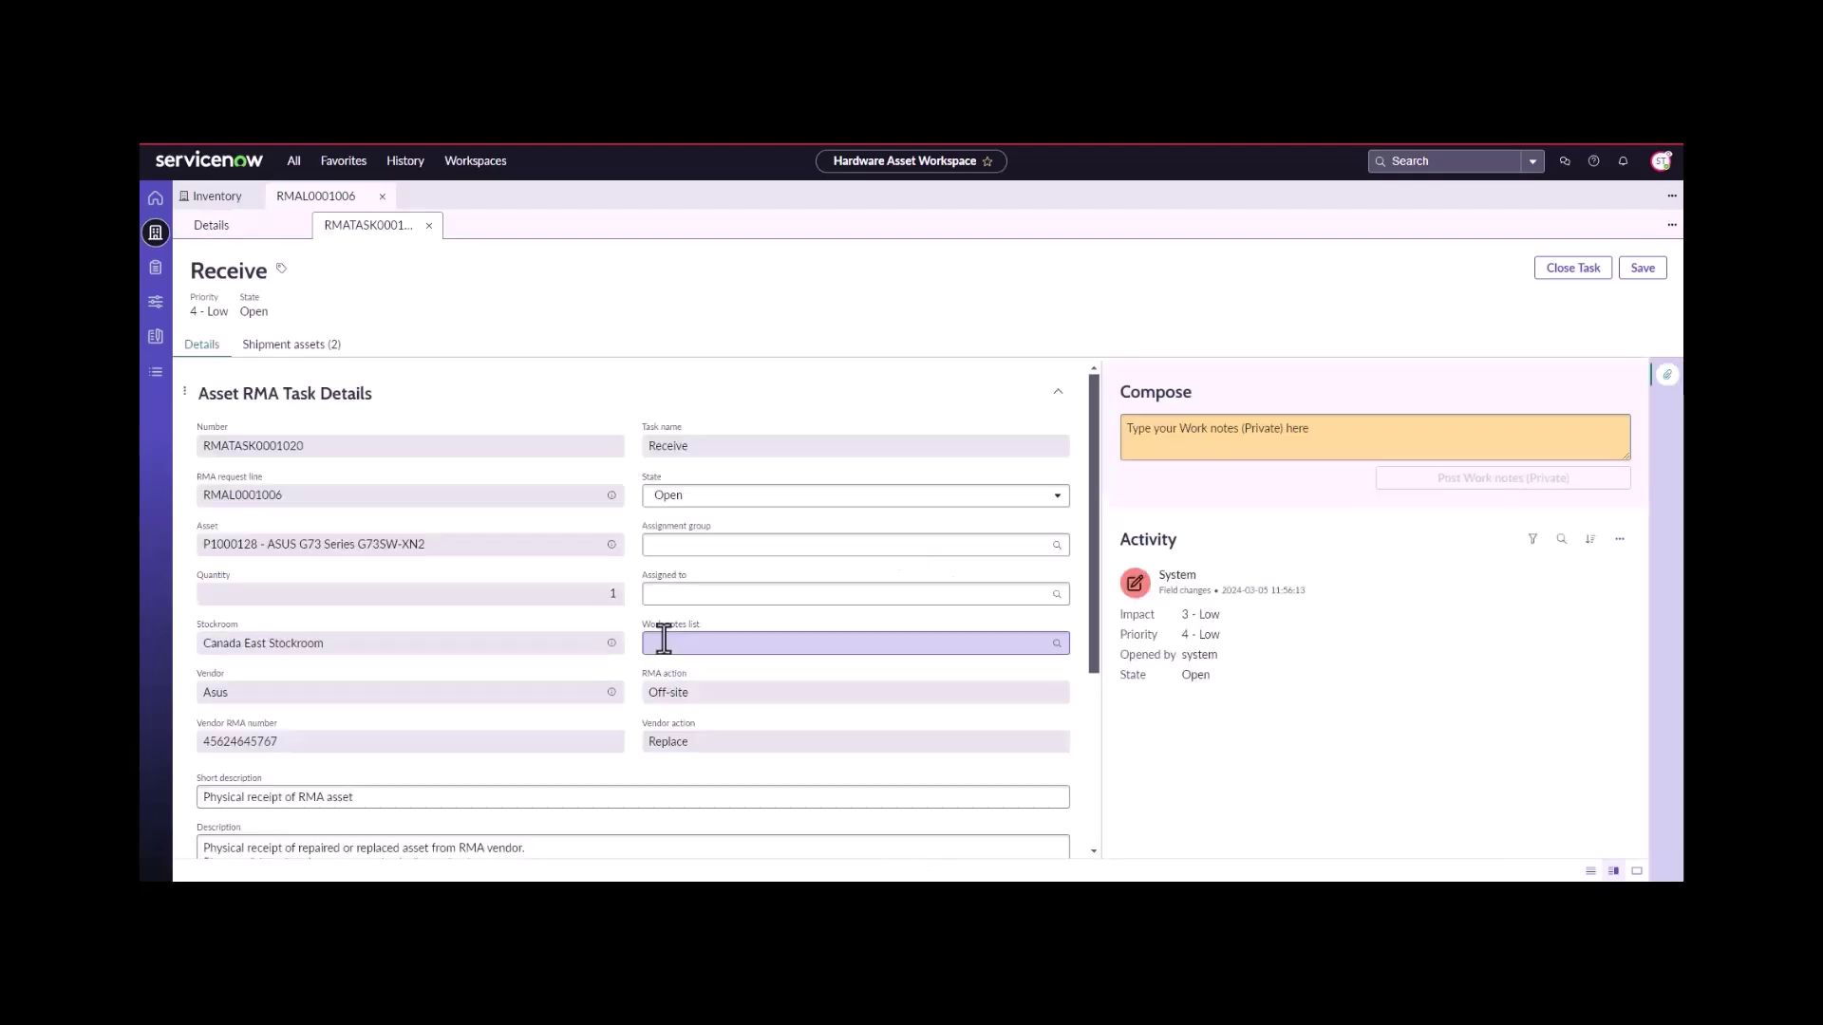
scroll(663, 639, down, 1)
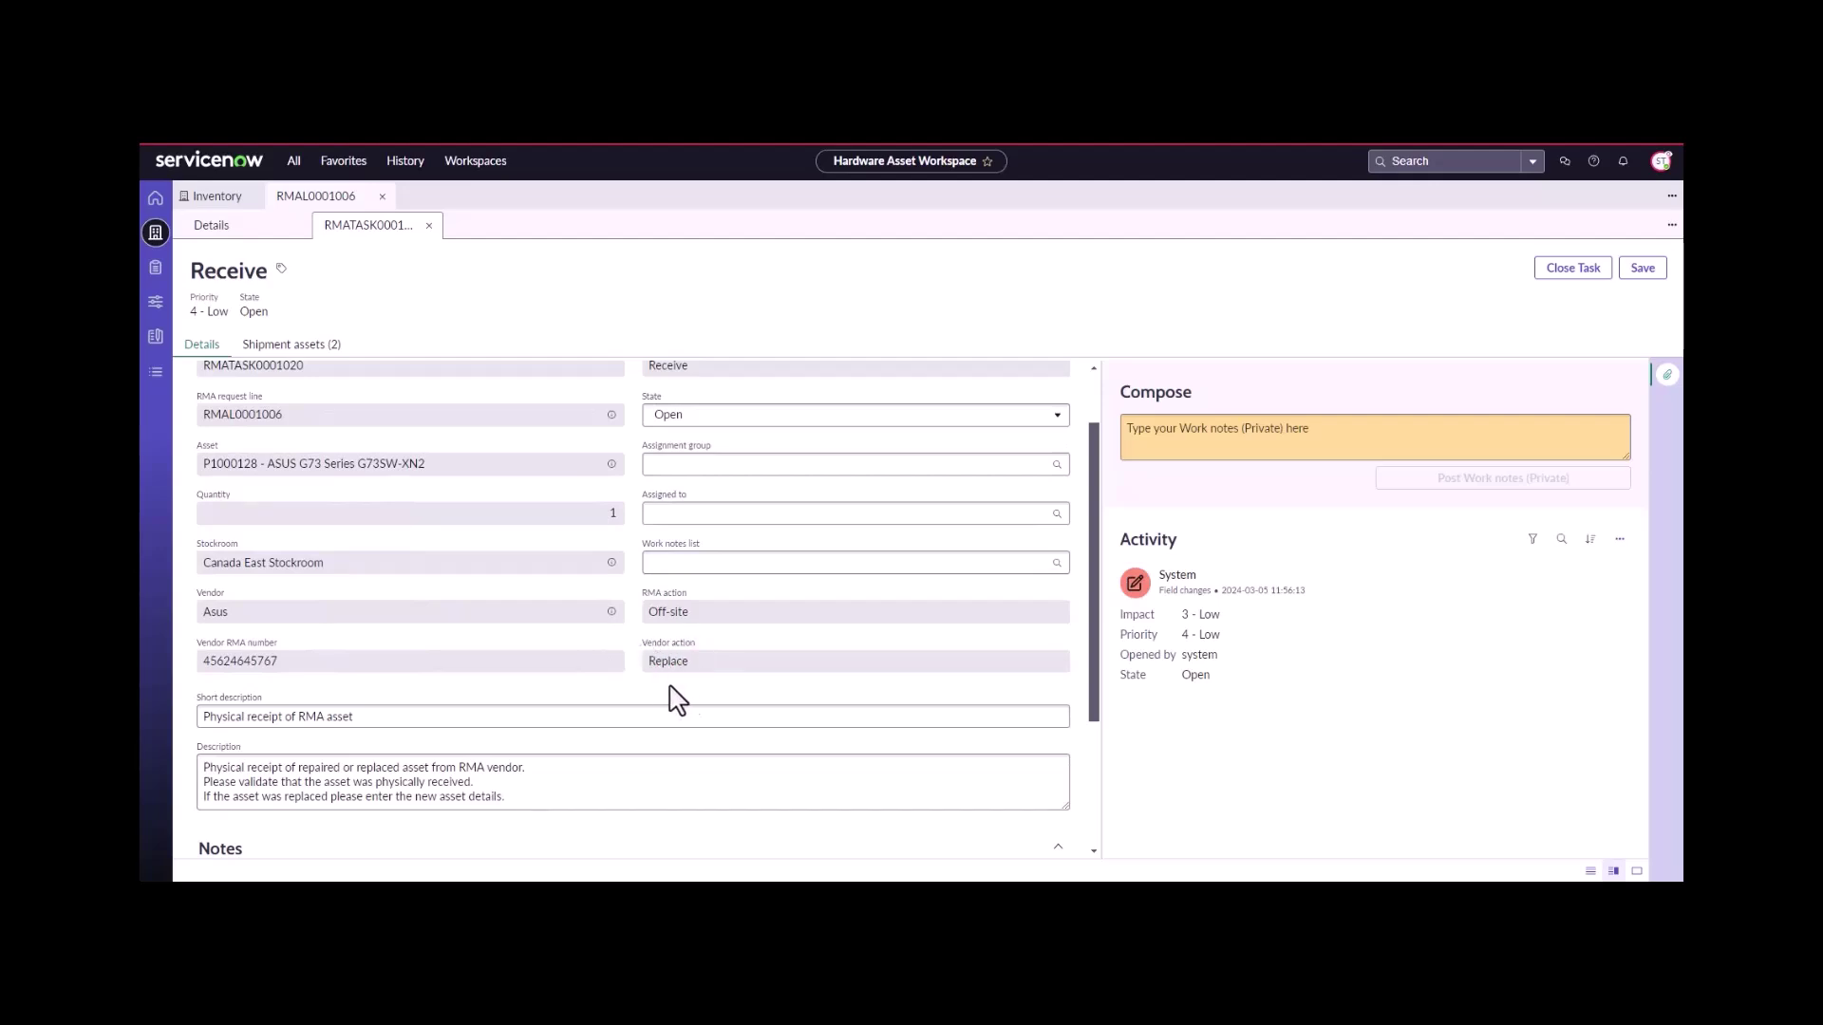
scroll(653, 666, down, 1)
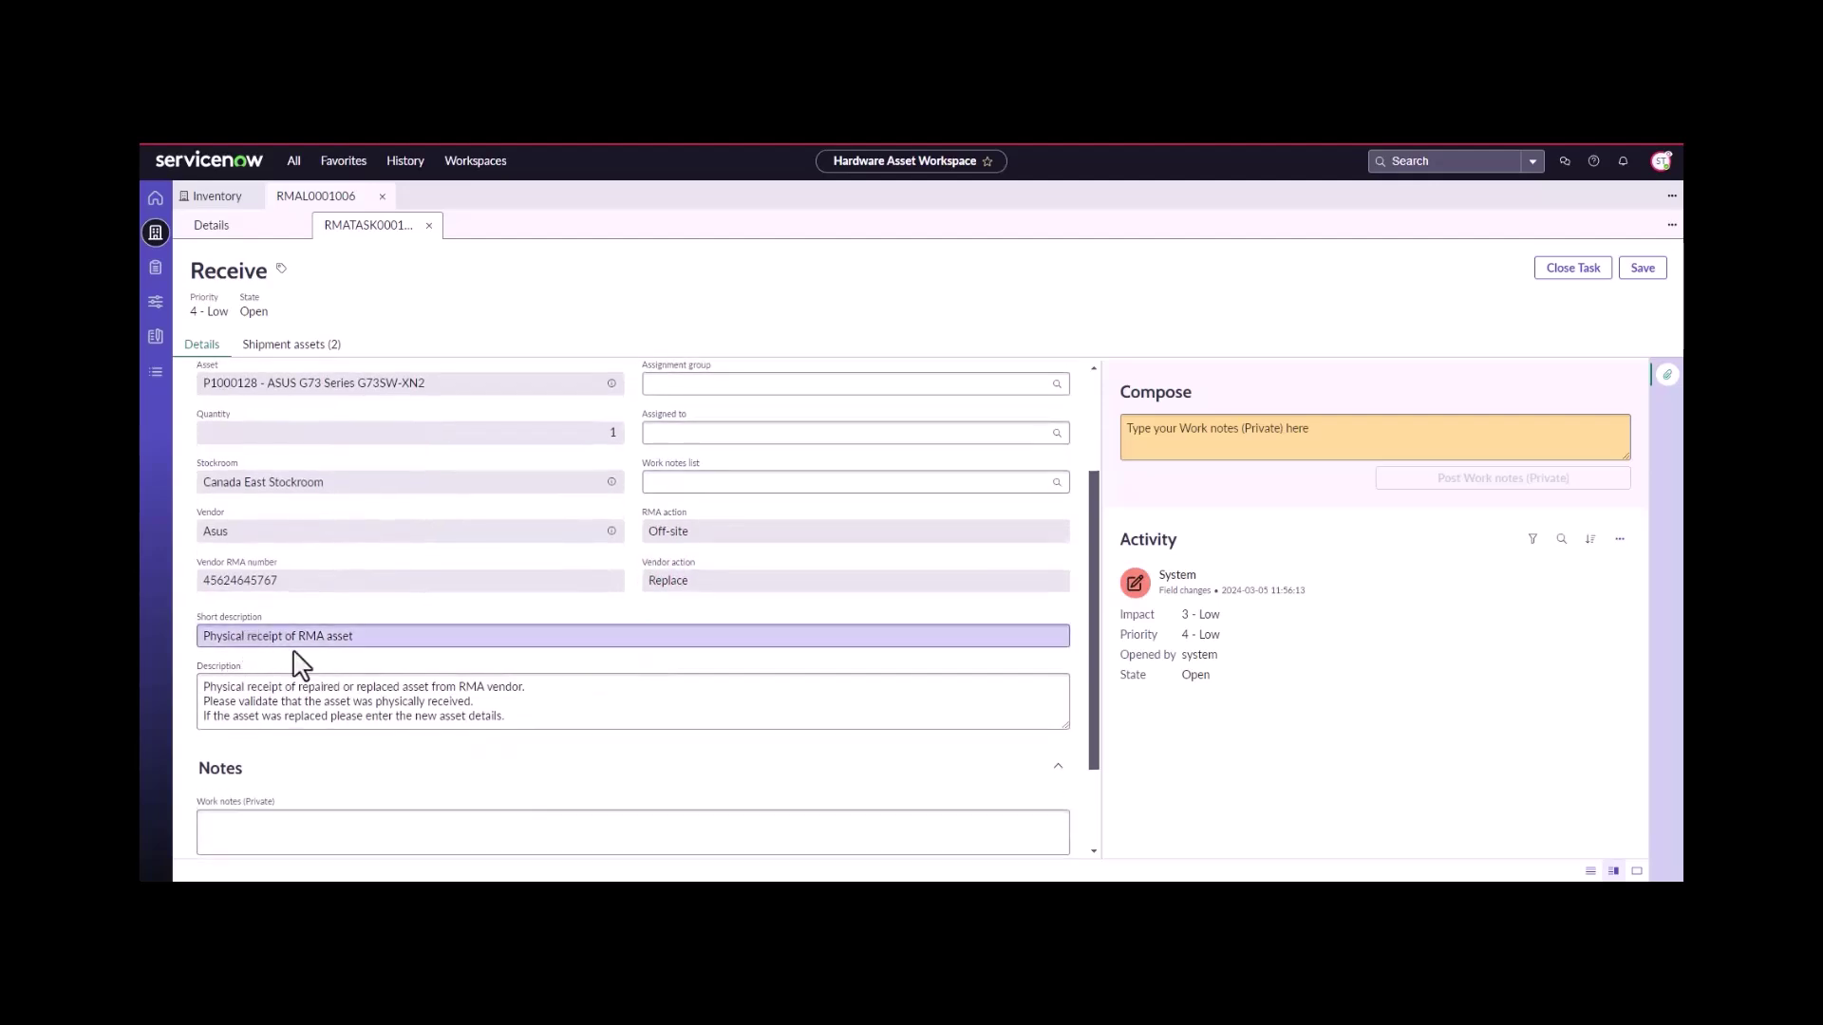
scroll(351, 665, down, 2)
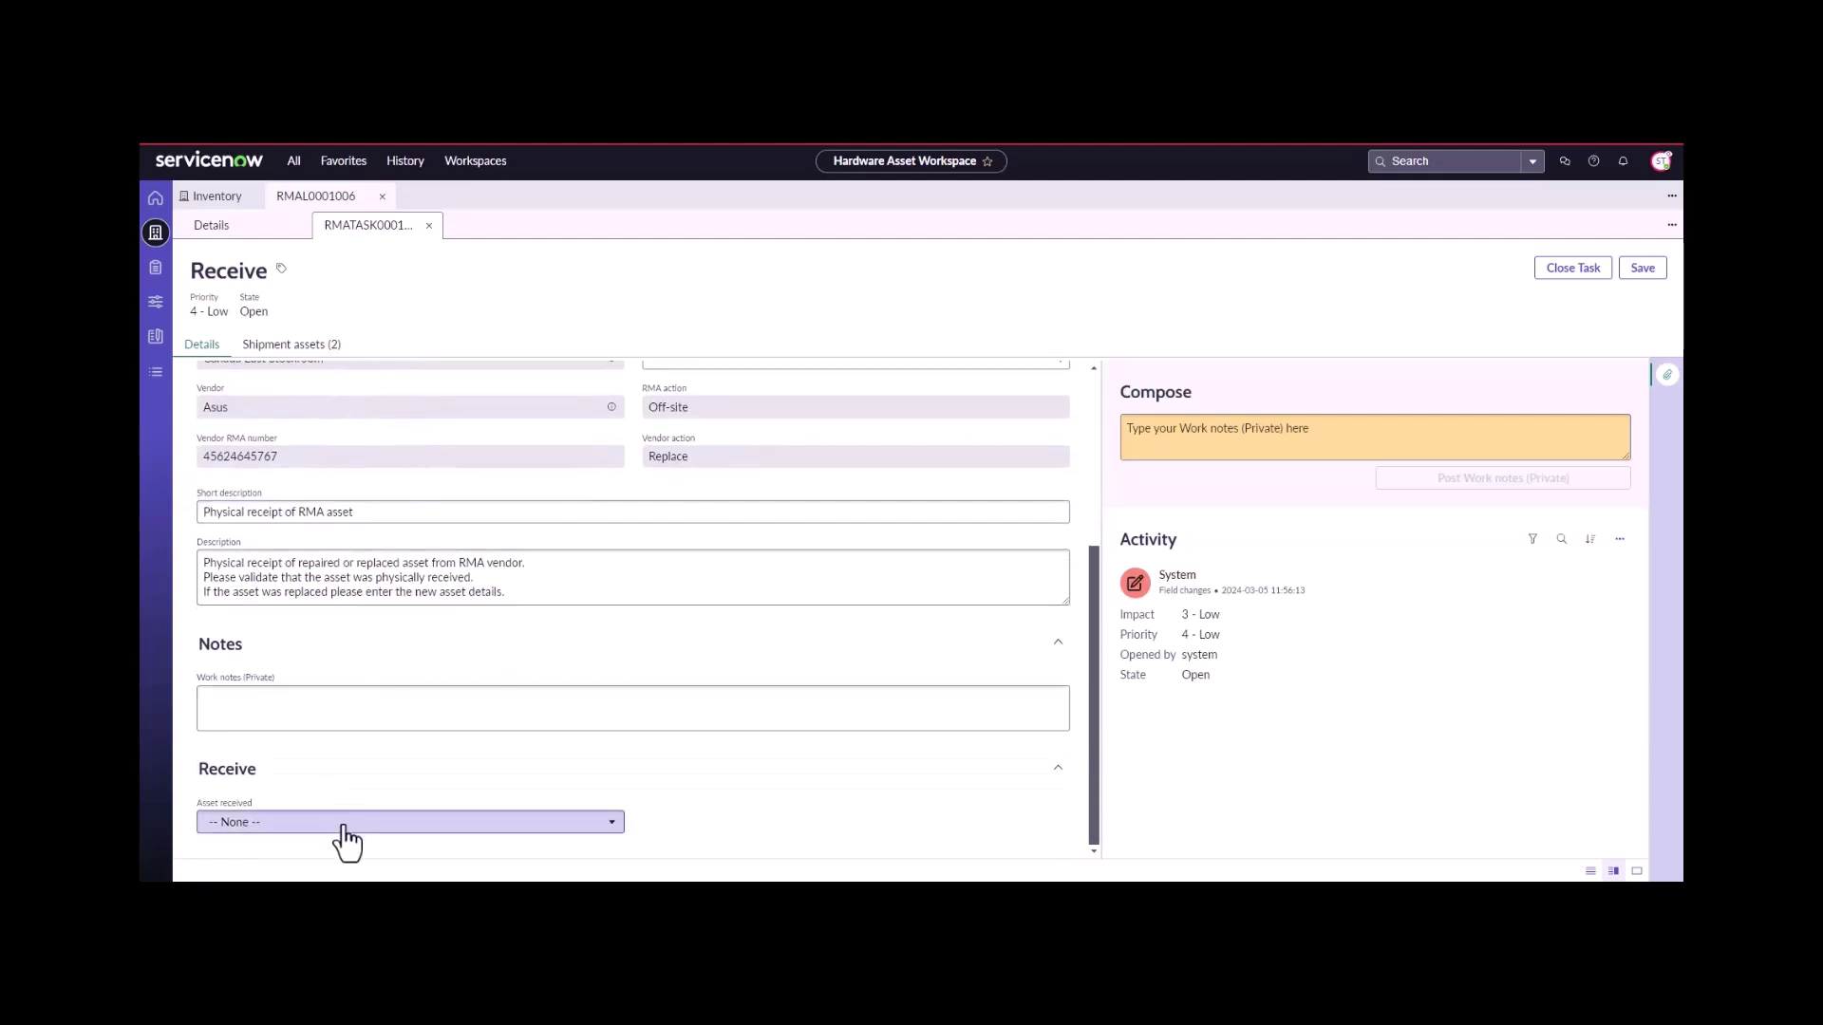
click(335, 822)
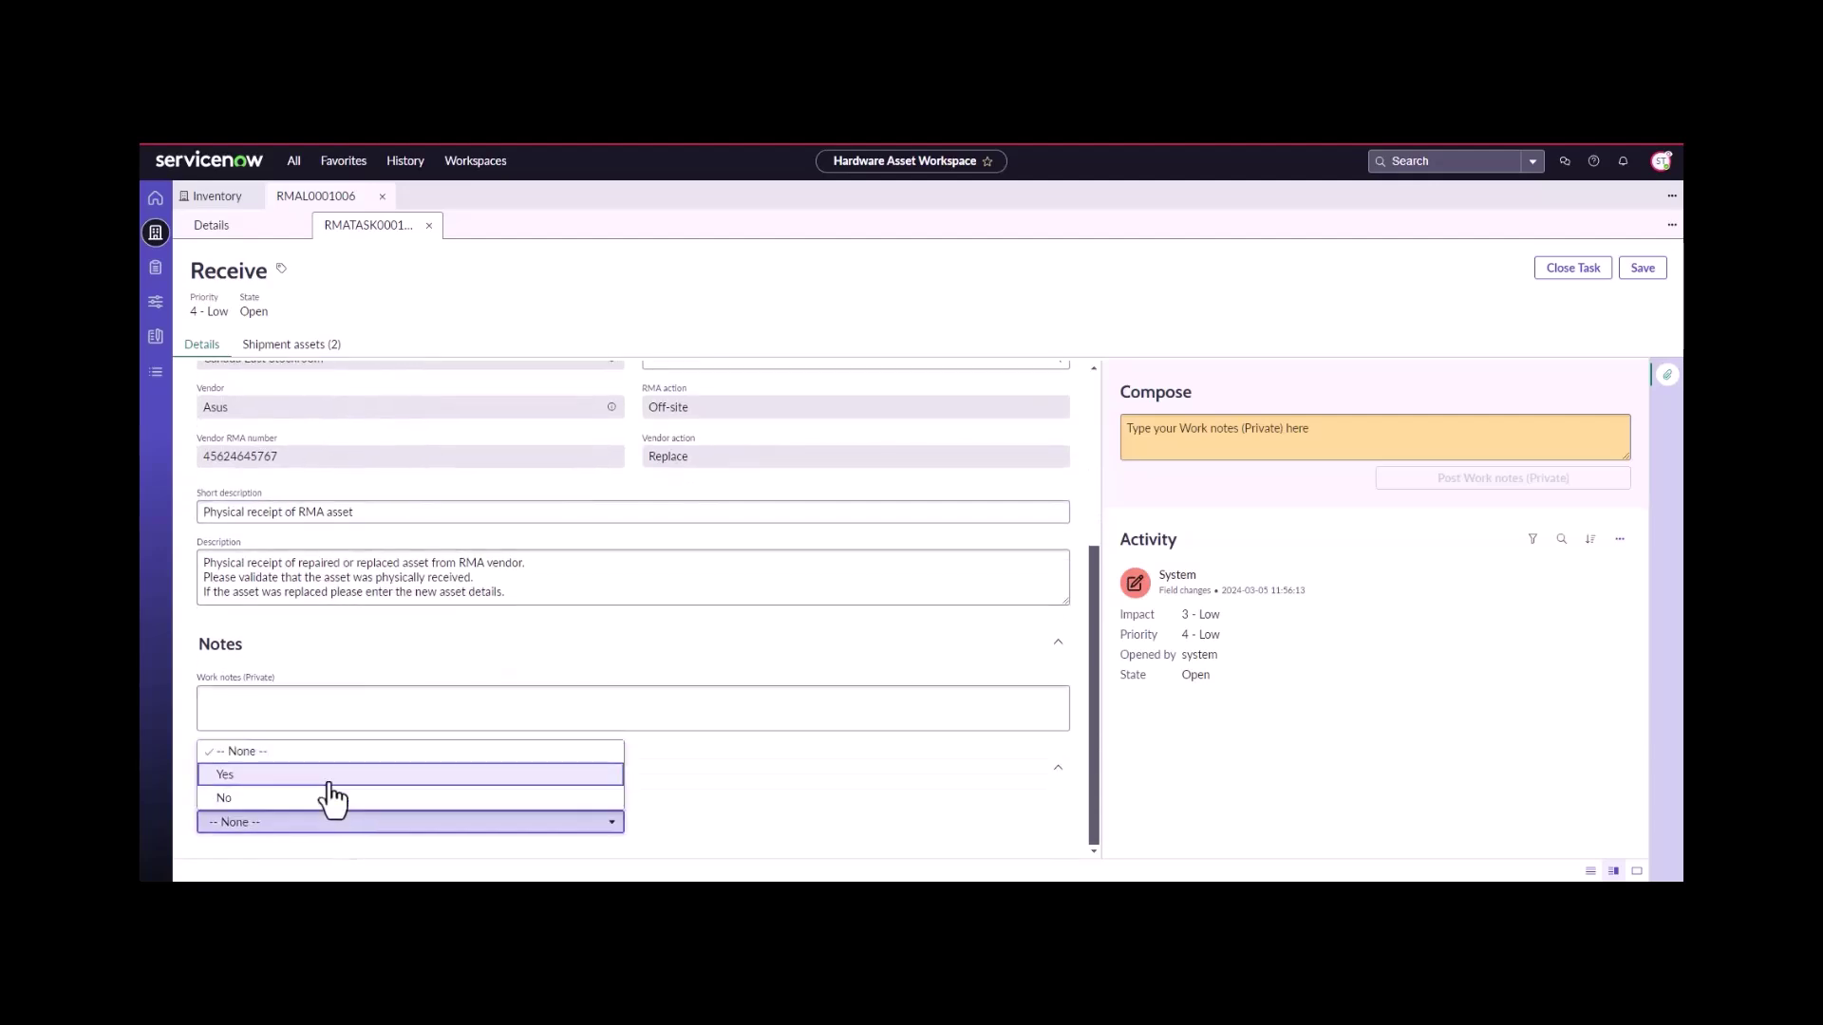
click(330, 780)
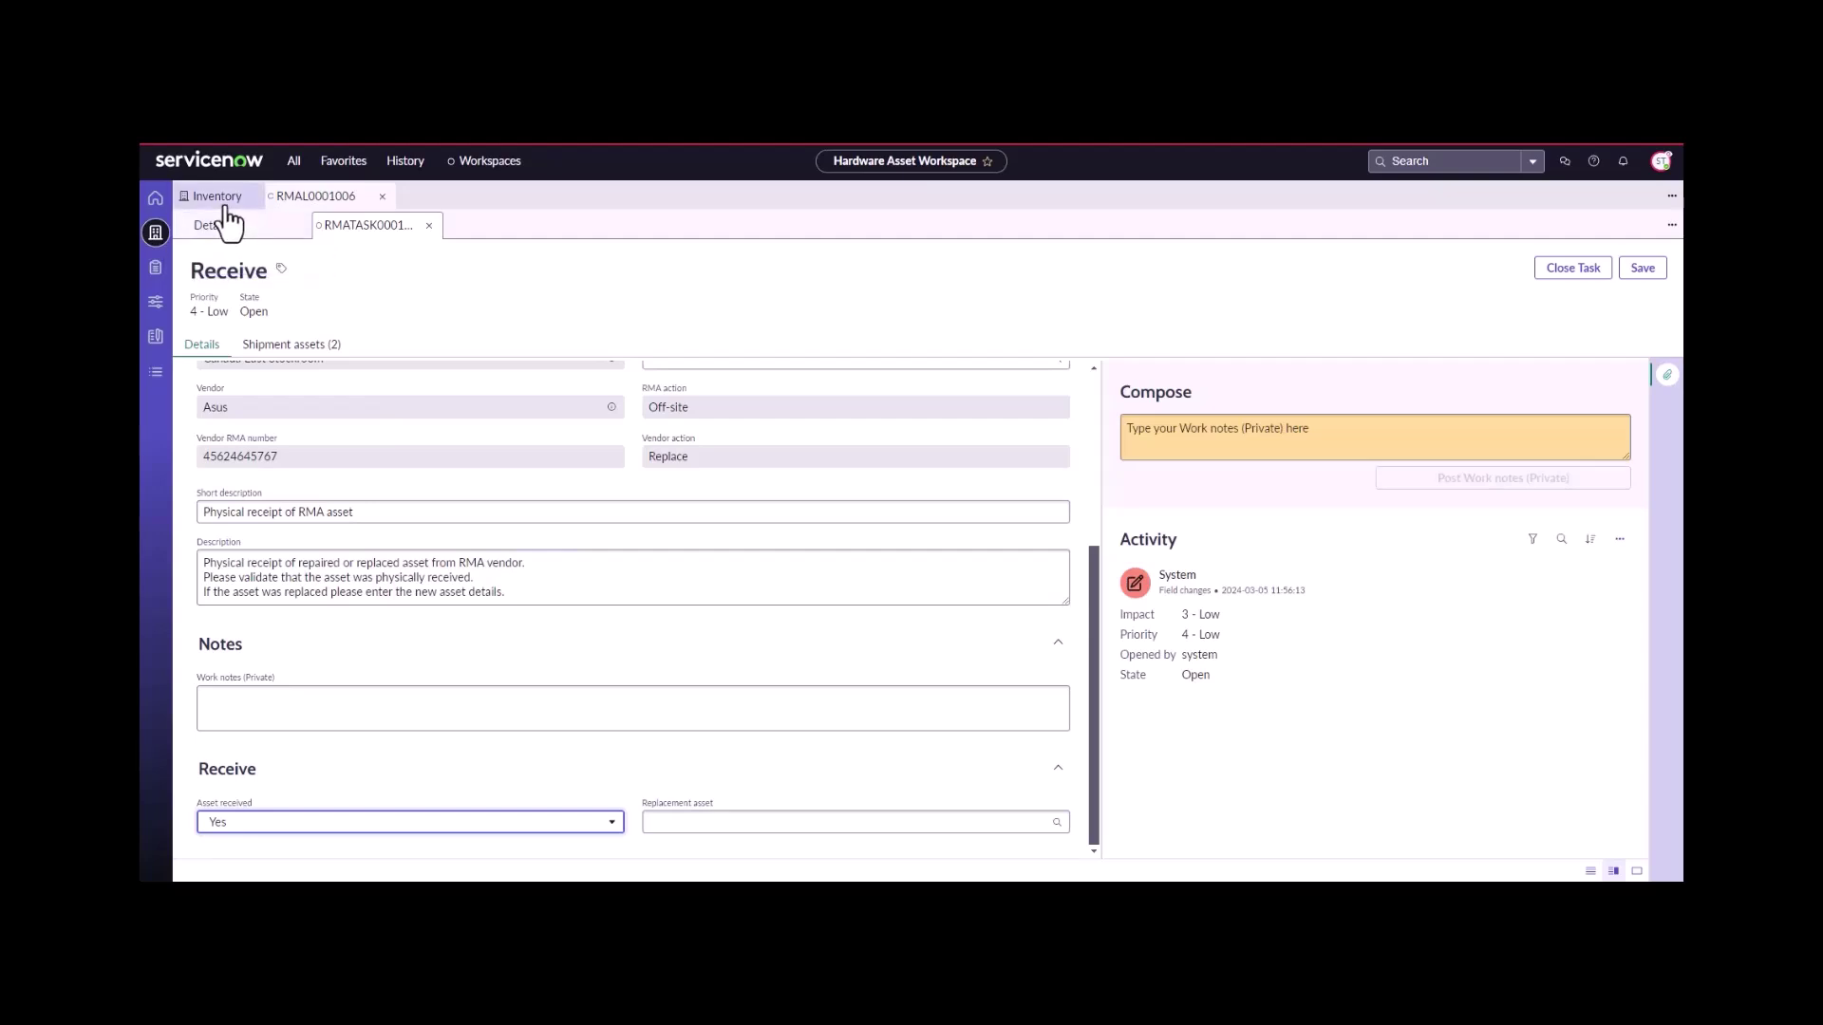
- Glance at the hardware assets list, then end the Support Technician impersonation, leaving unsaved changes
click(155, 272)
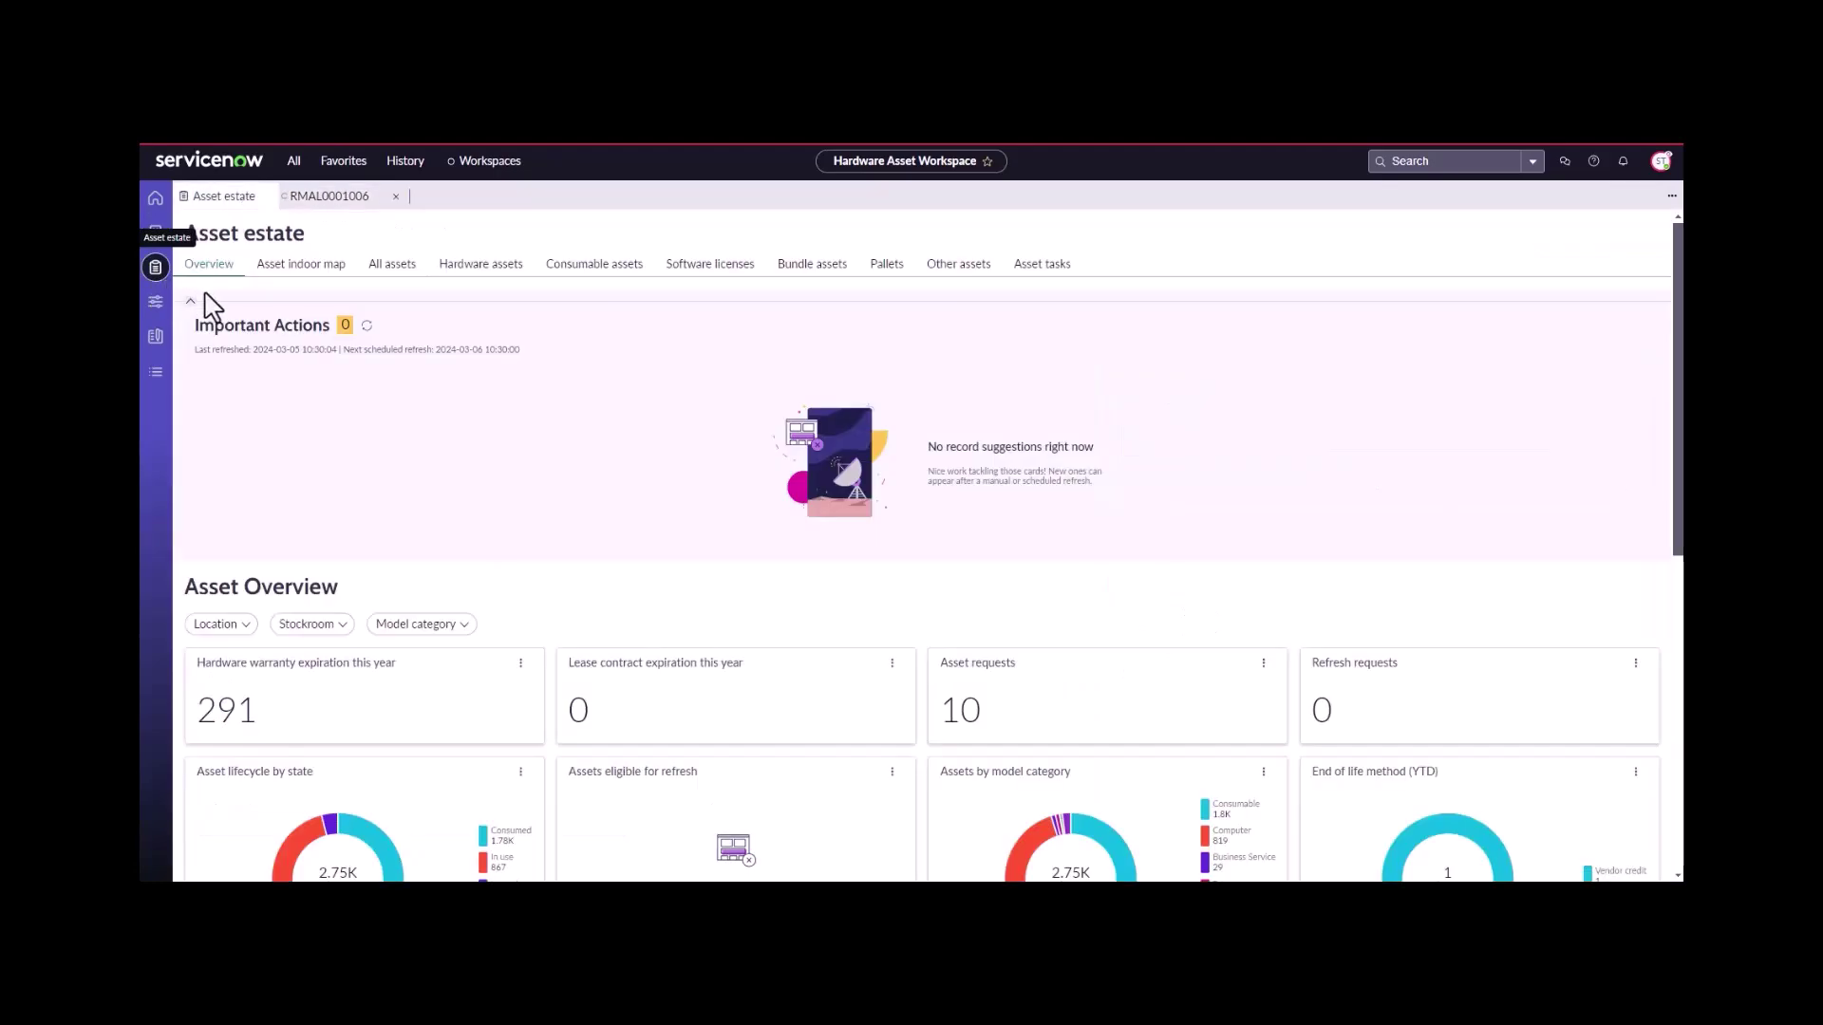
click(507, 270)
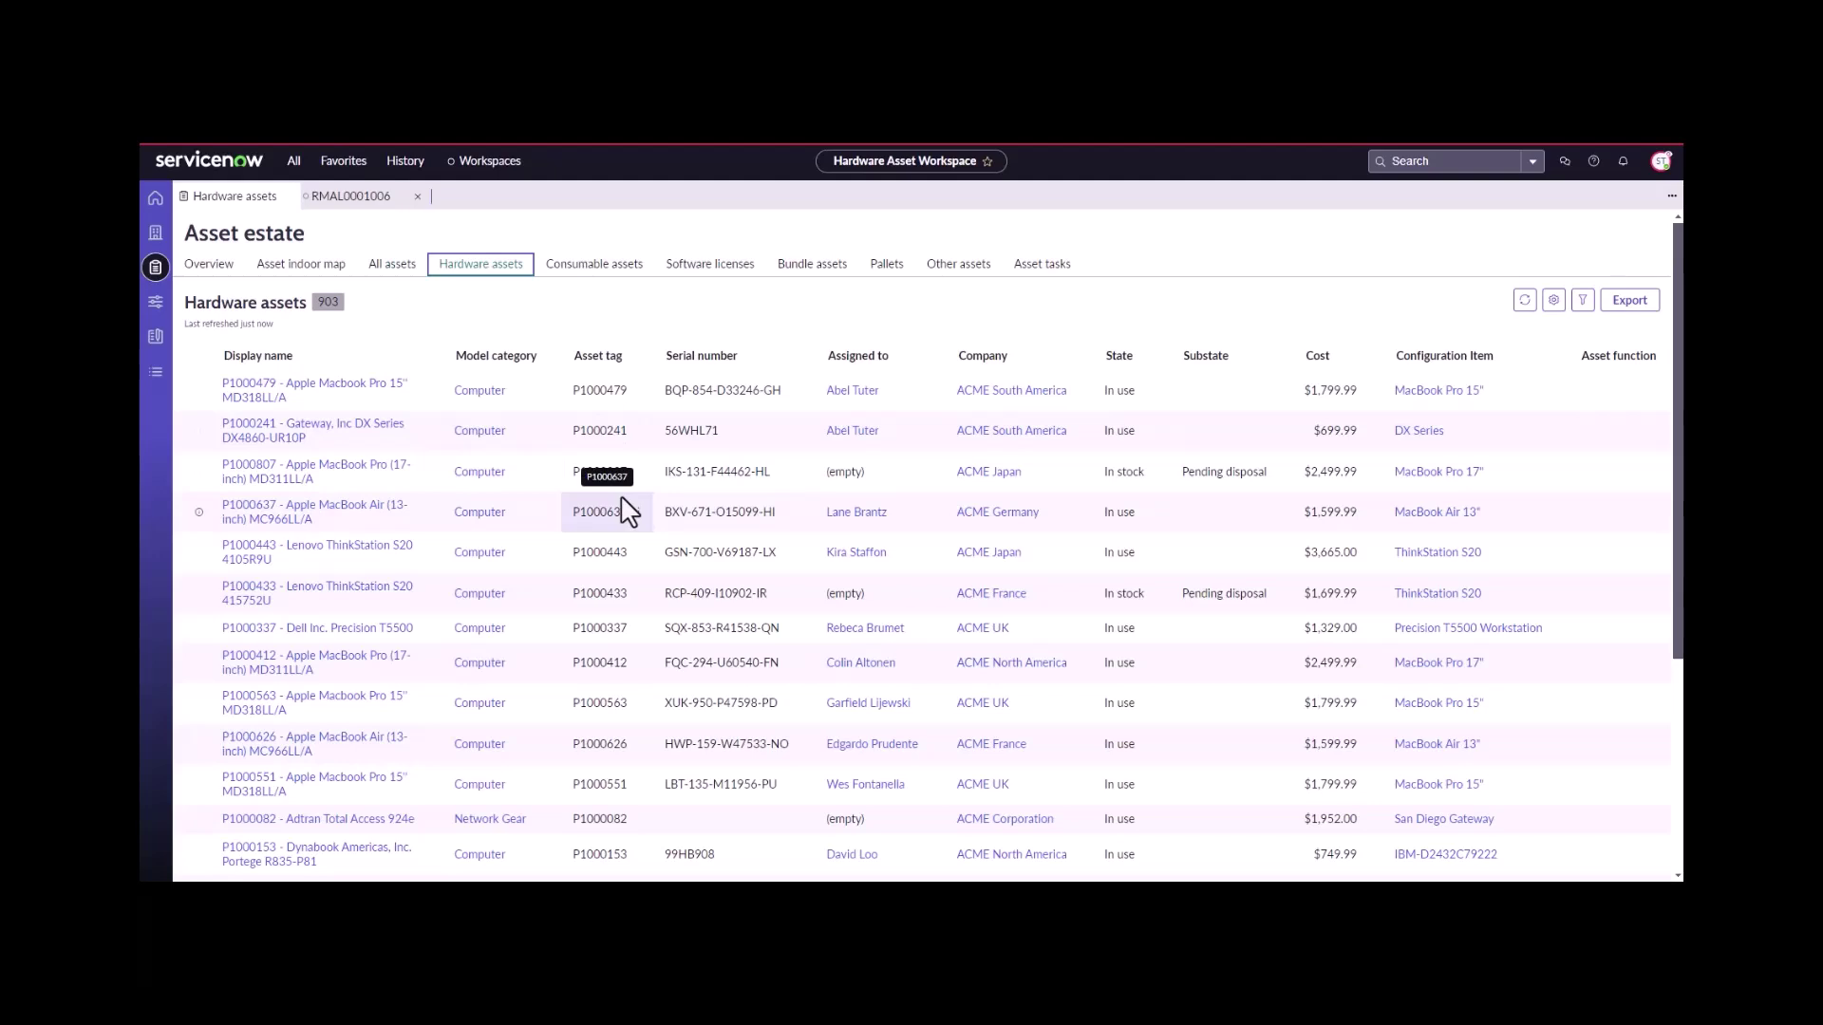
click(1661, 161)
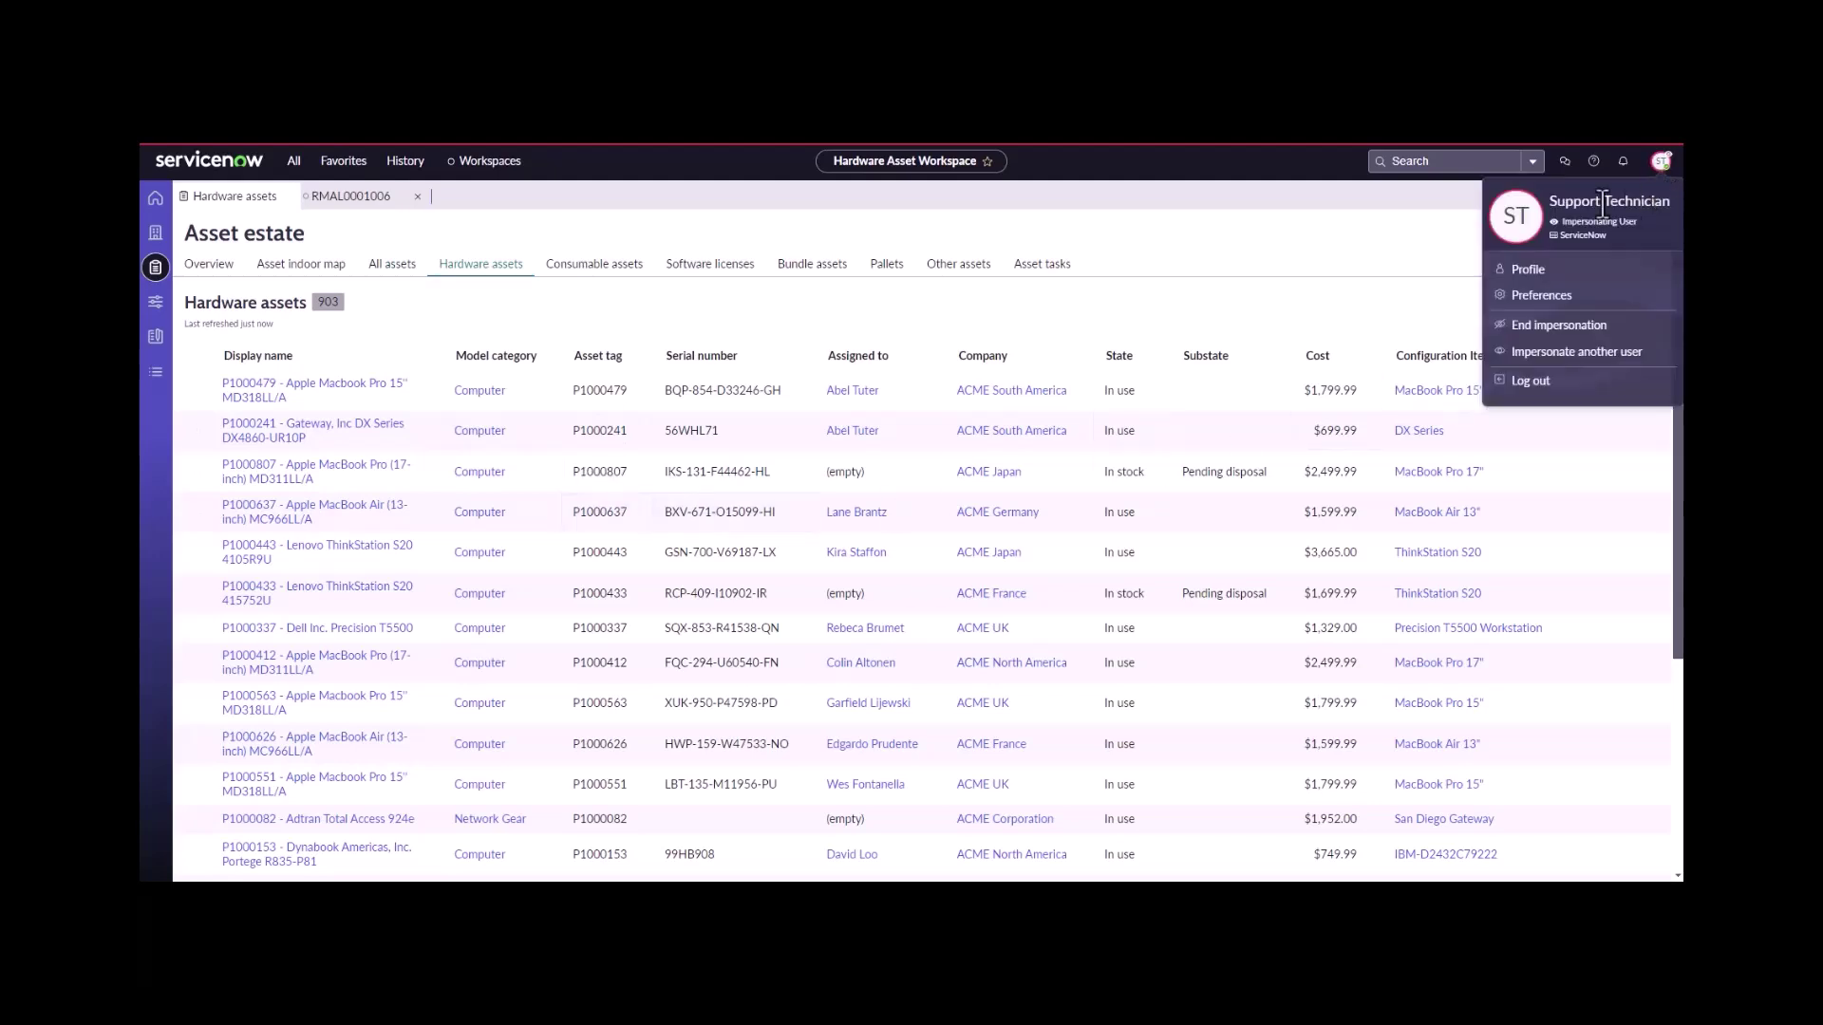
click(1540, 324)
click(999, 215)
- Impersonate the HAM Admin user
click(1663, 166)
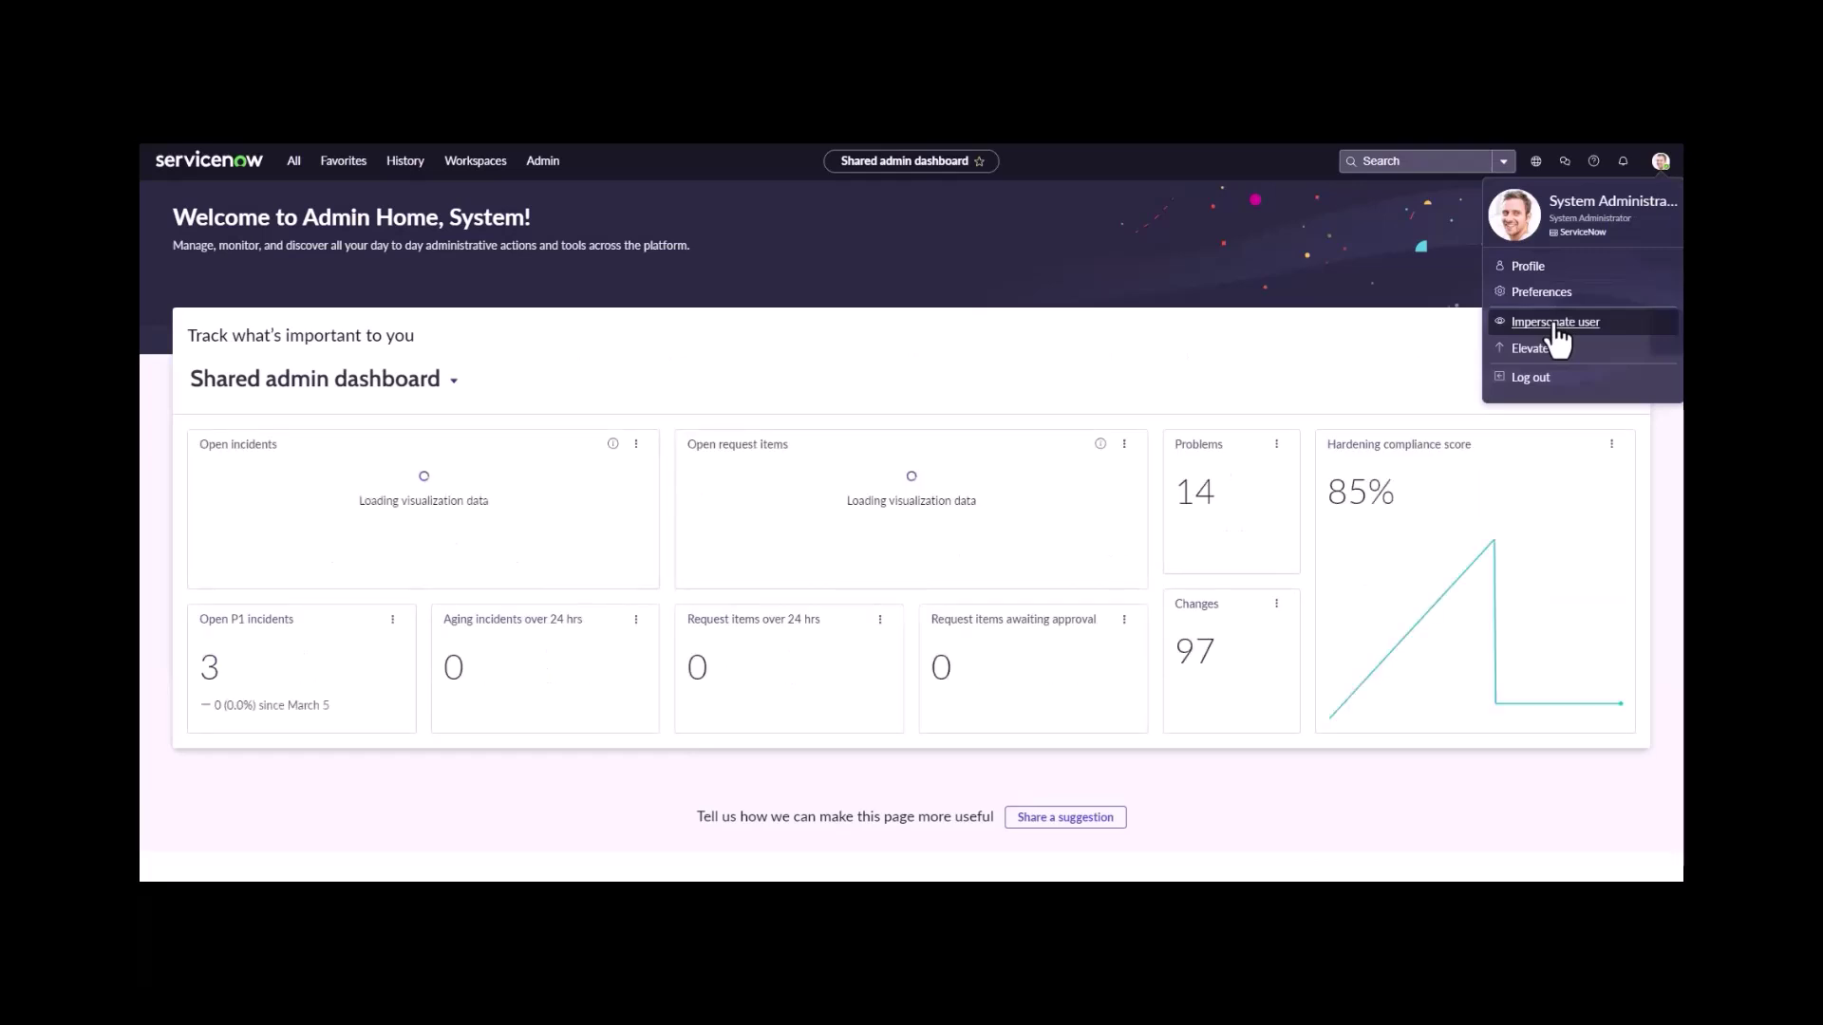
click(1556, 325)
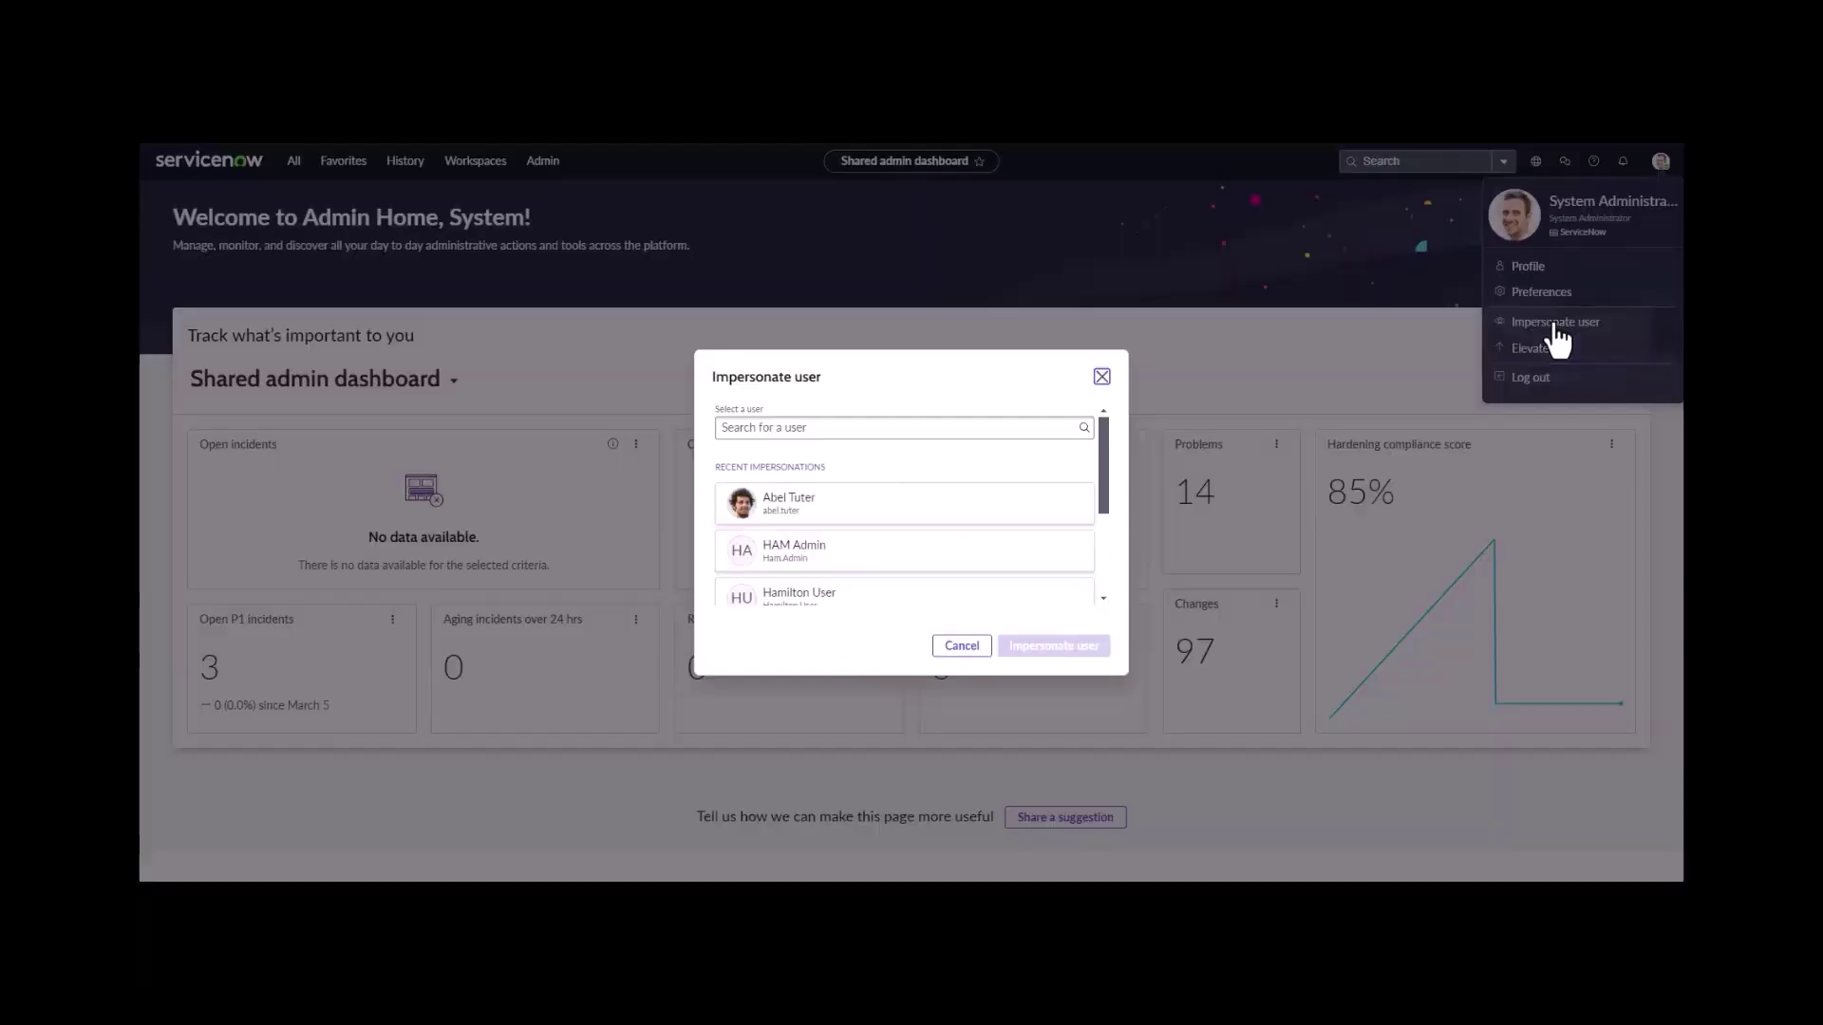
click(897, 551)
click(1038, 649)
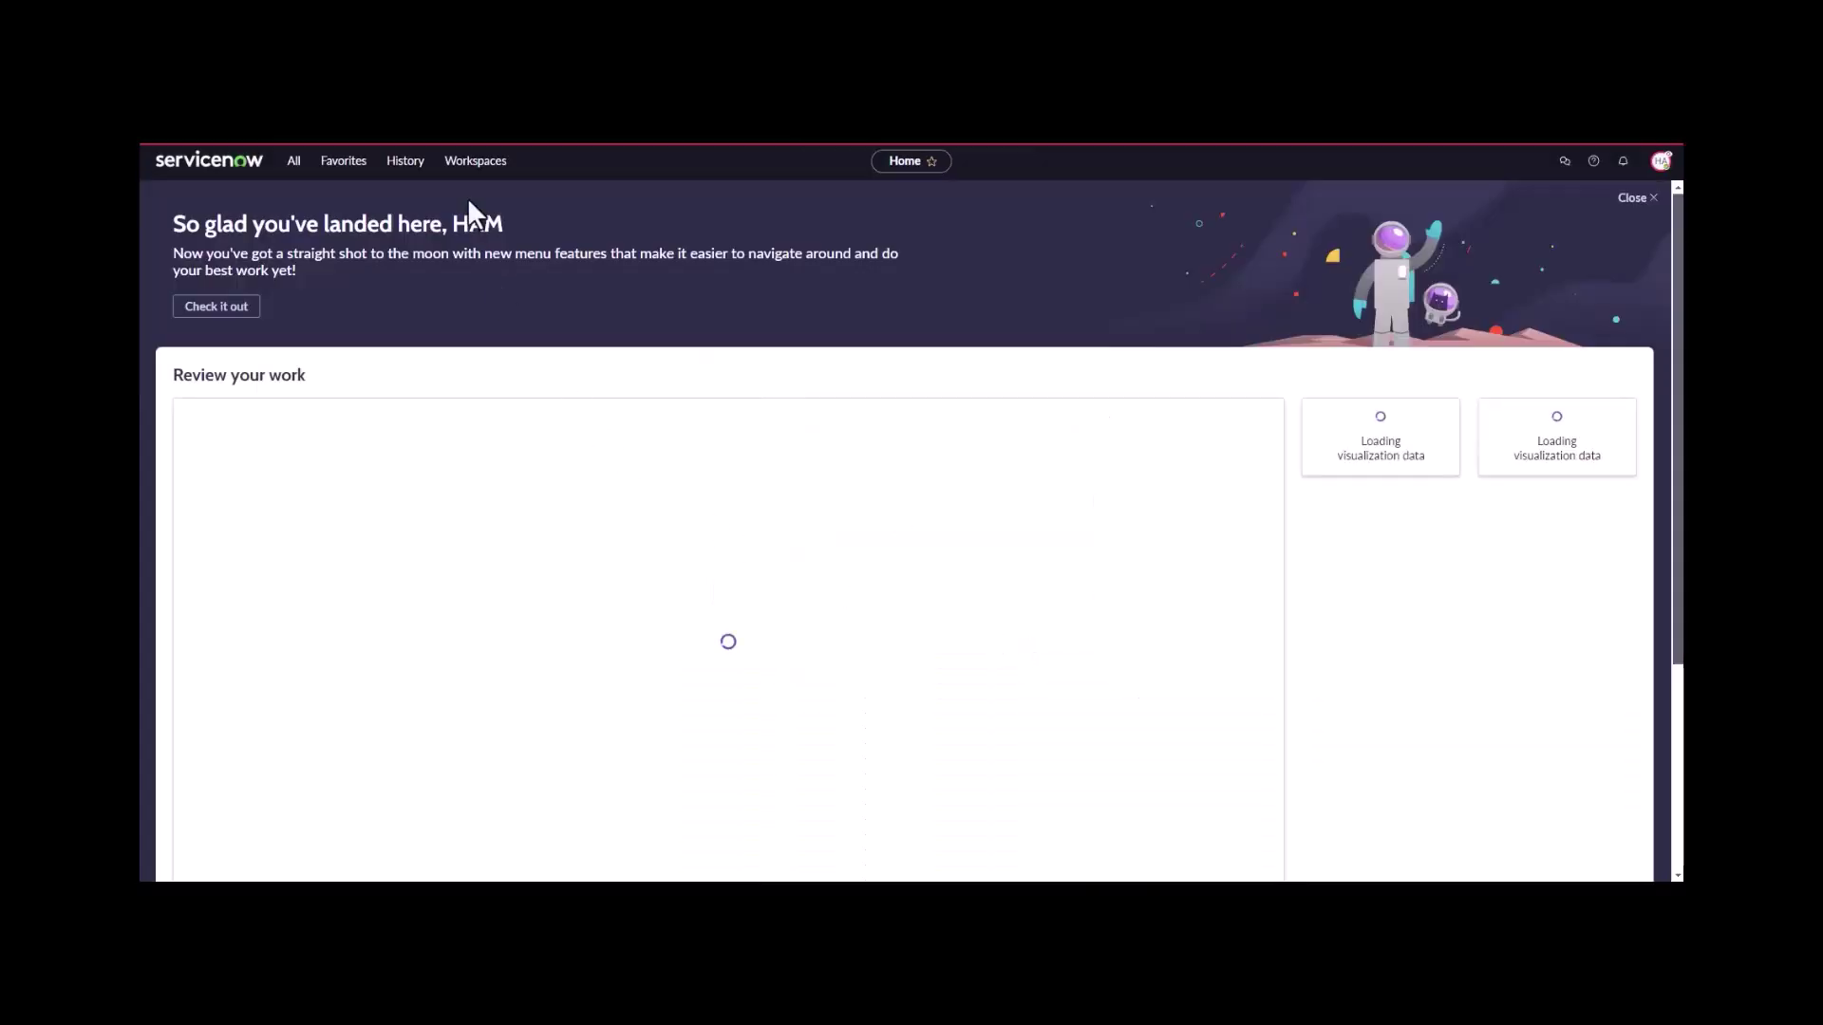
- In Hardware Asset Workspace, start a new Computer asset with model ASUS G73 Series G73SW-XN2
click(465, 160)
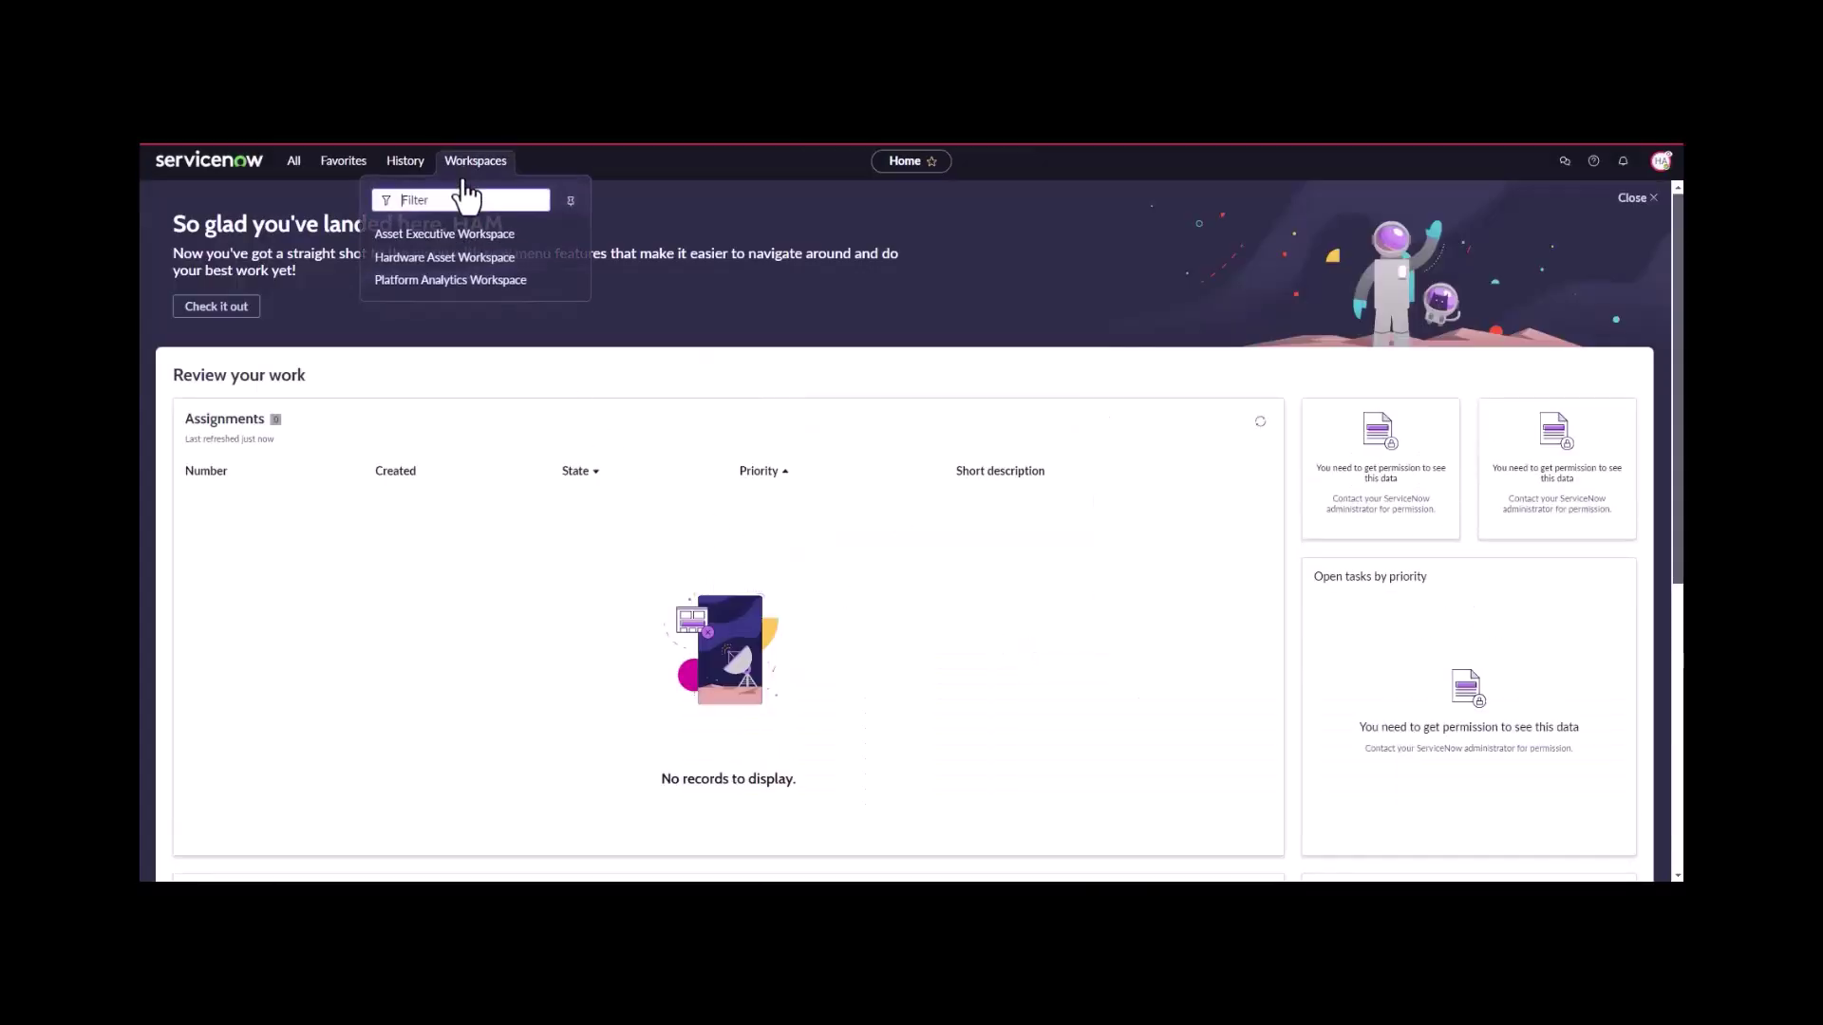
click(467, 255)
click(470, 266)
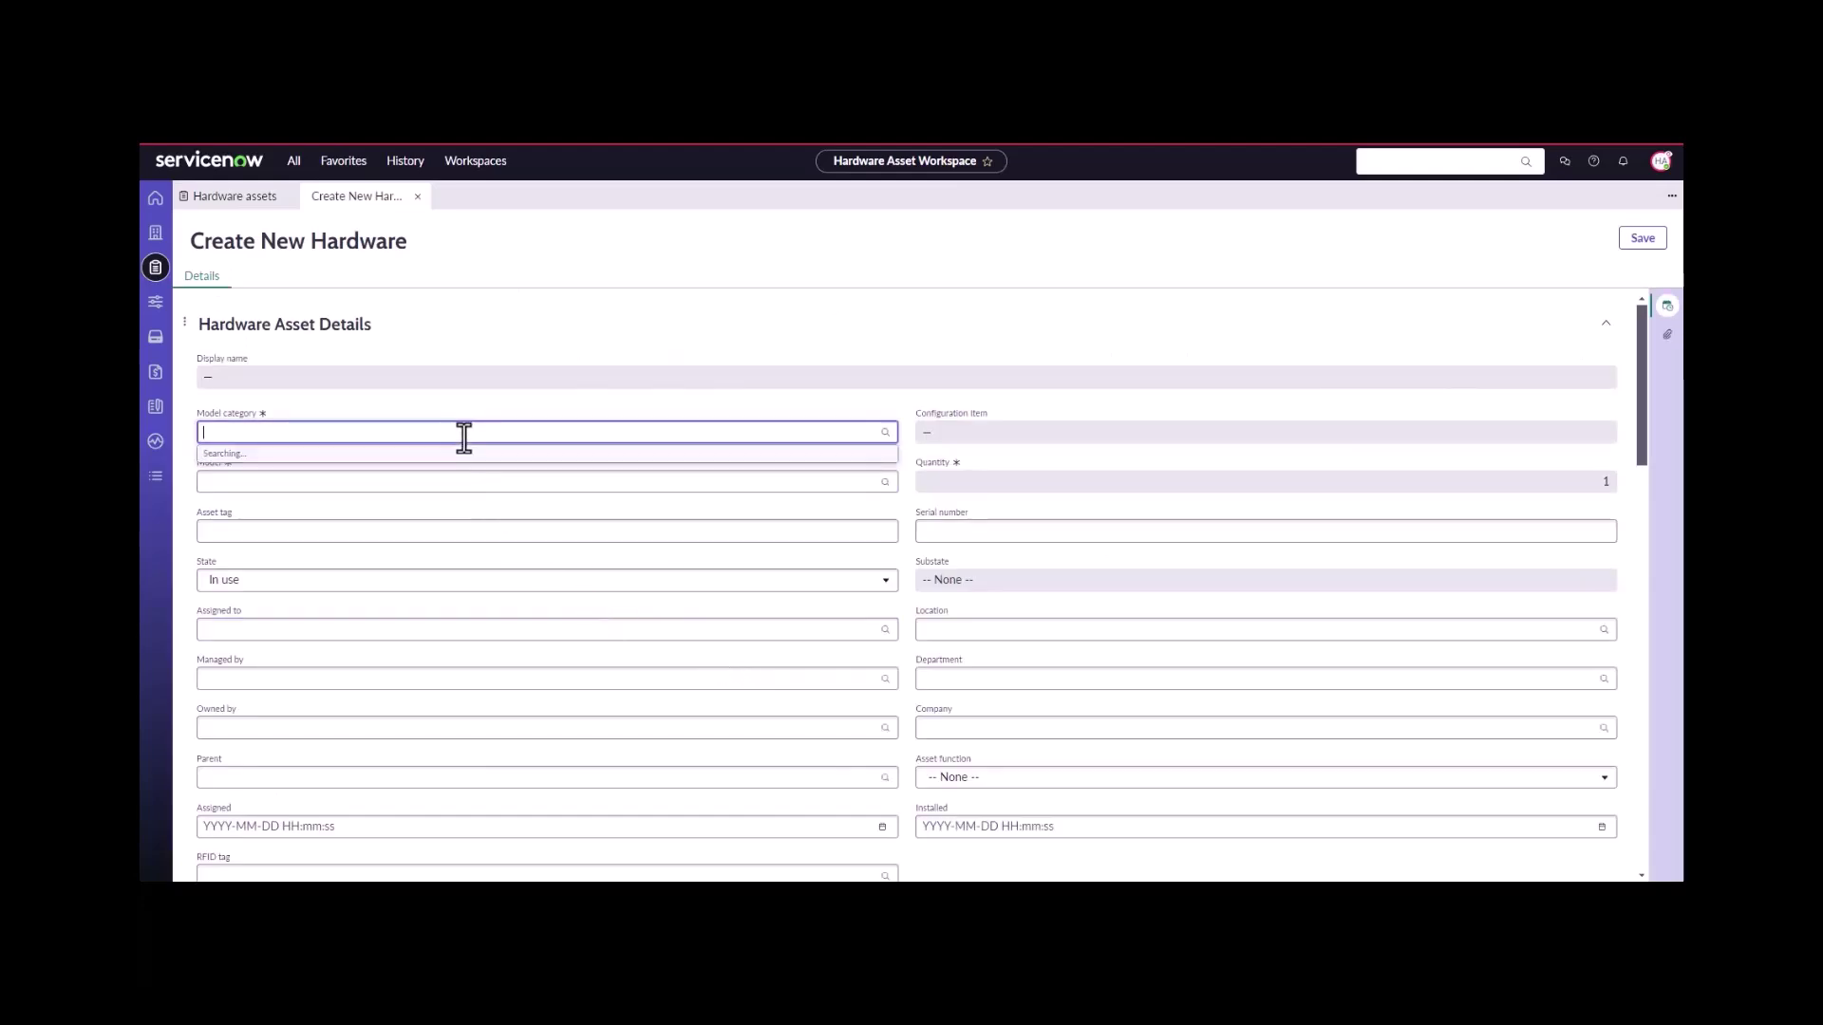
text(c)
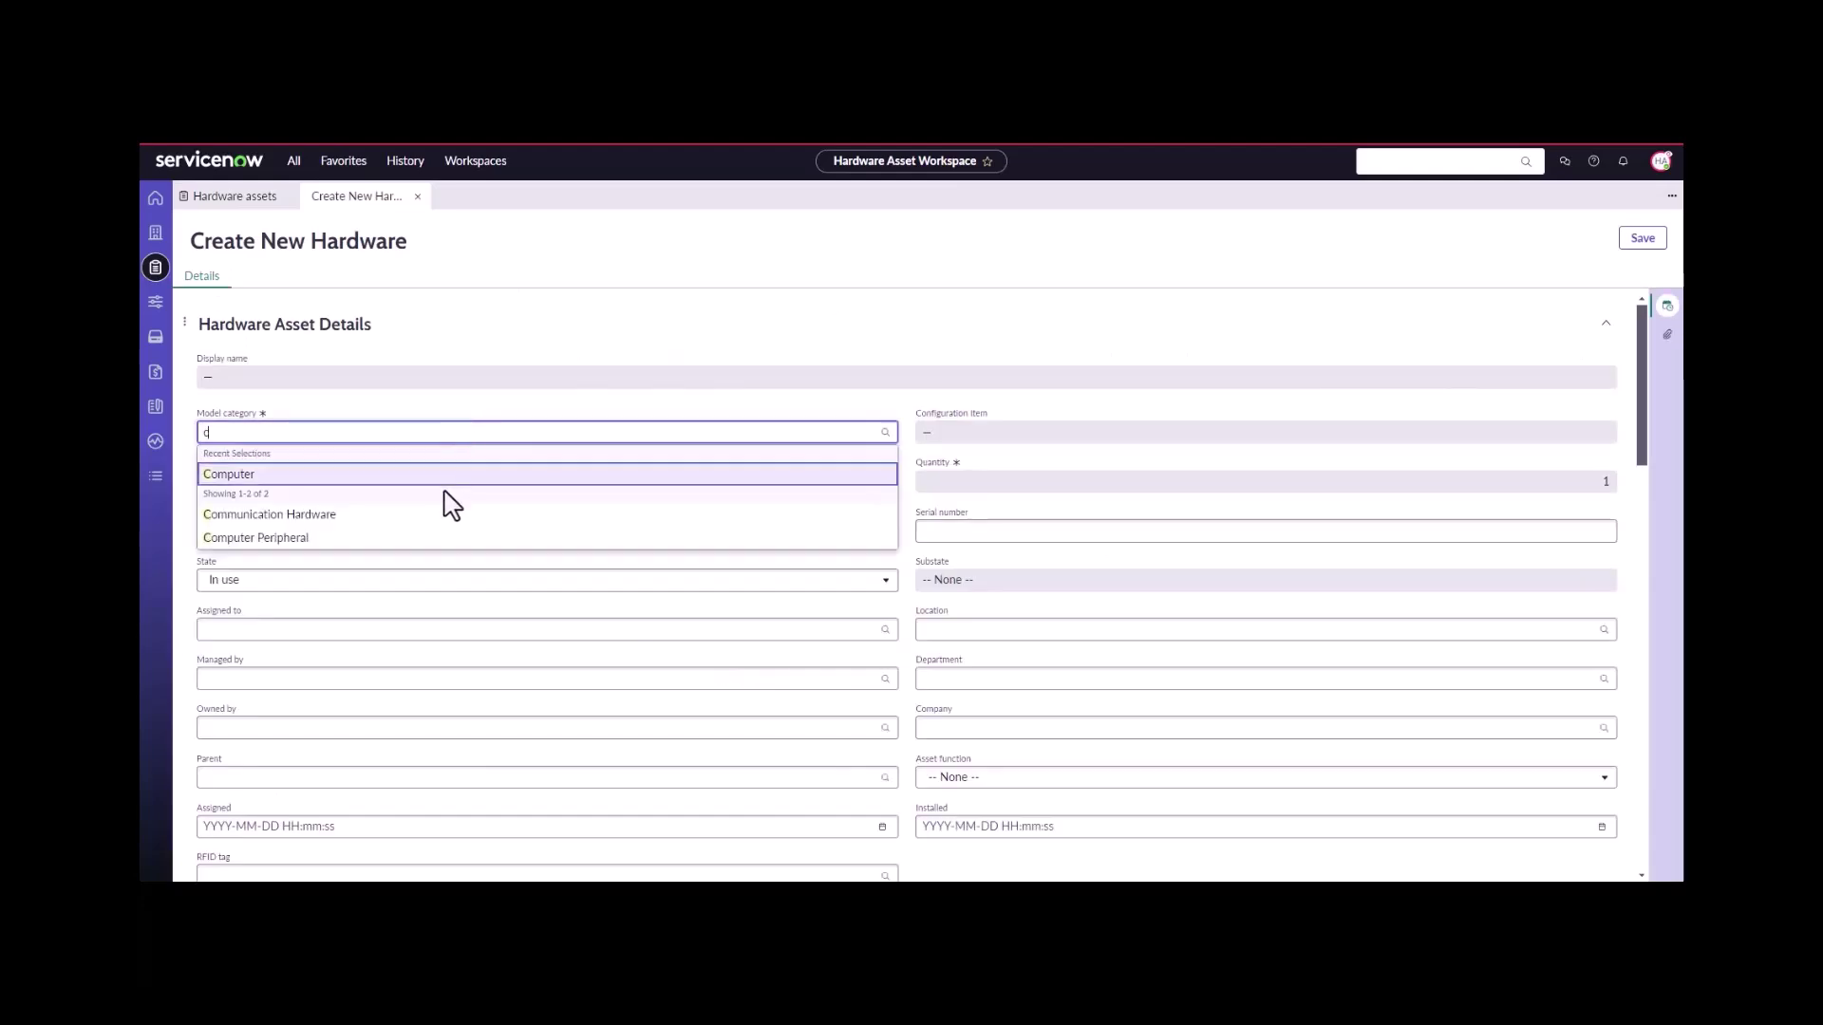
click(451, 483)
click(442, 490)
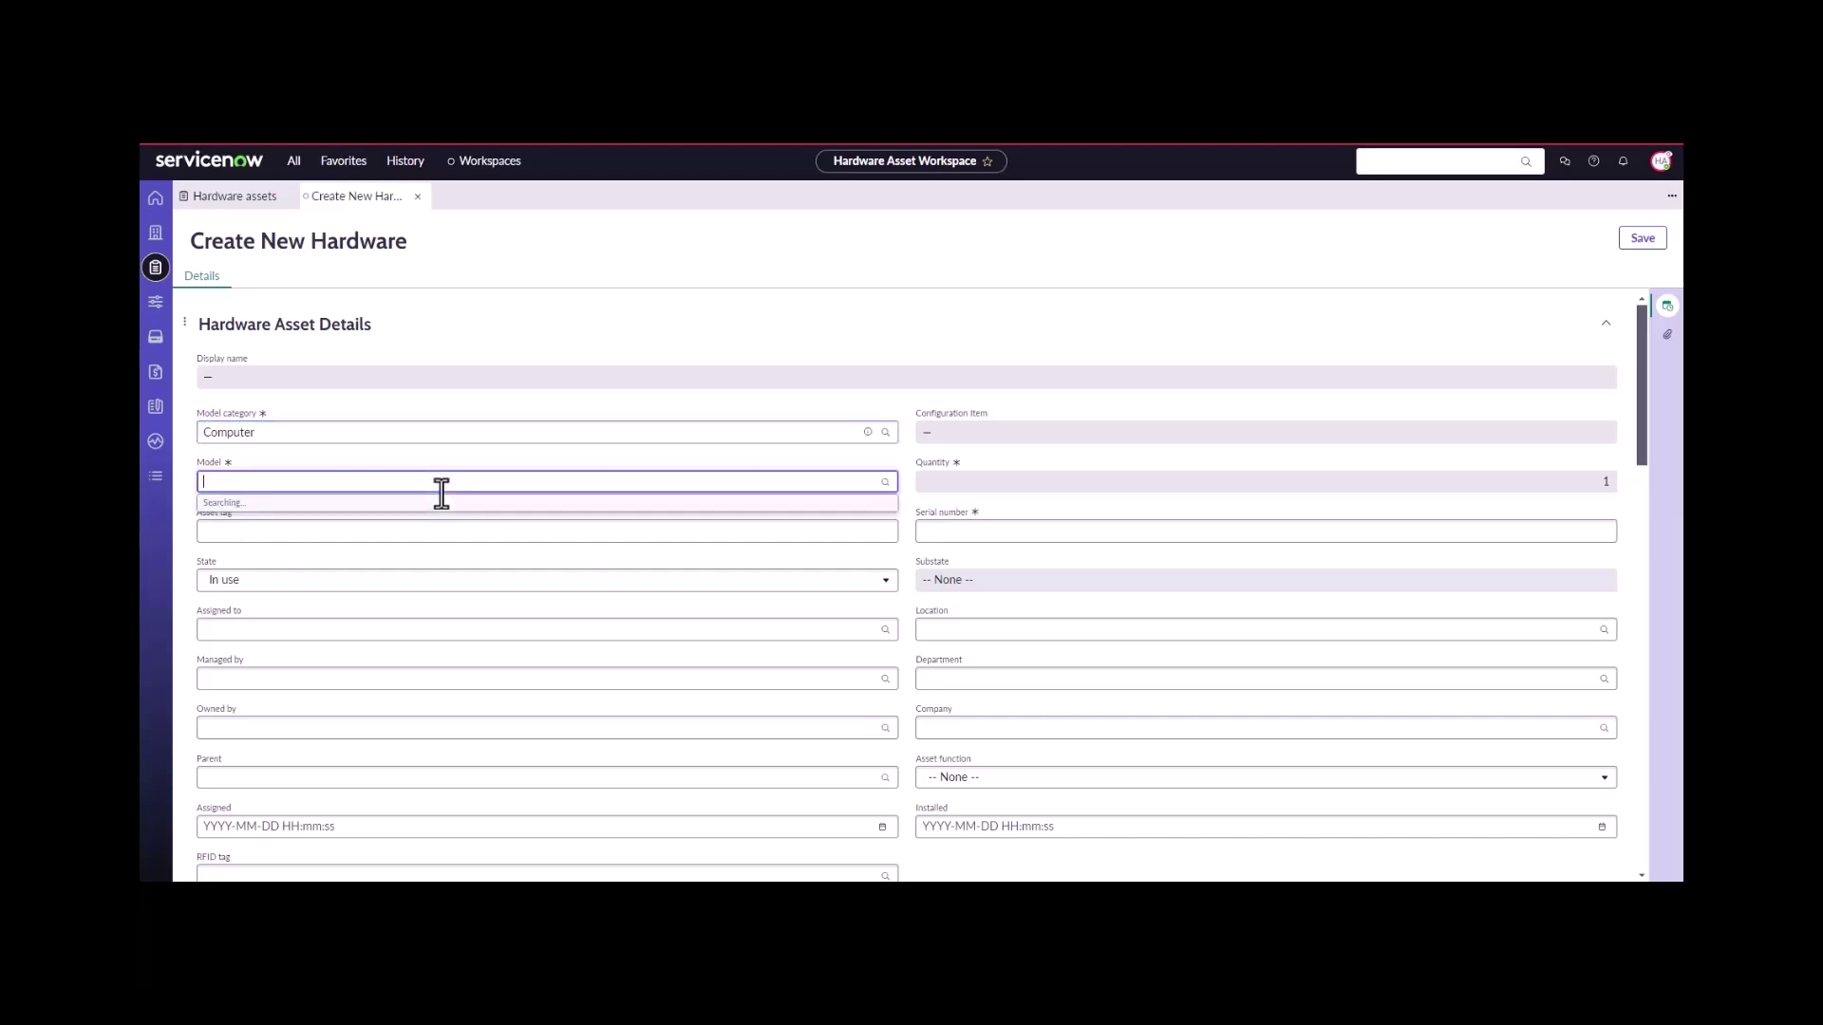
text(as)
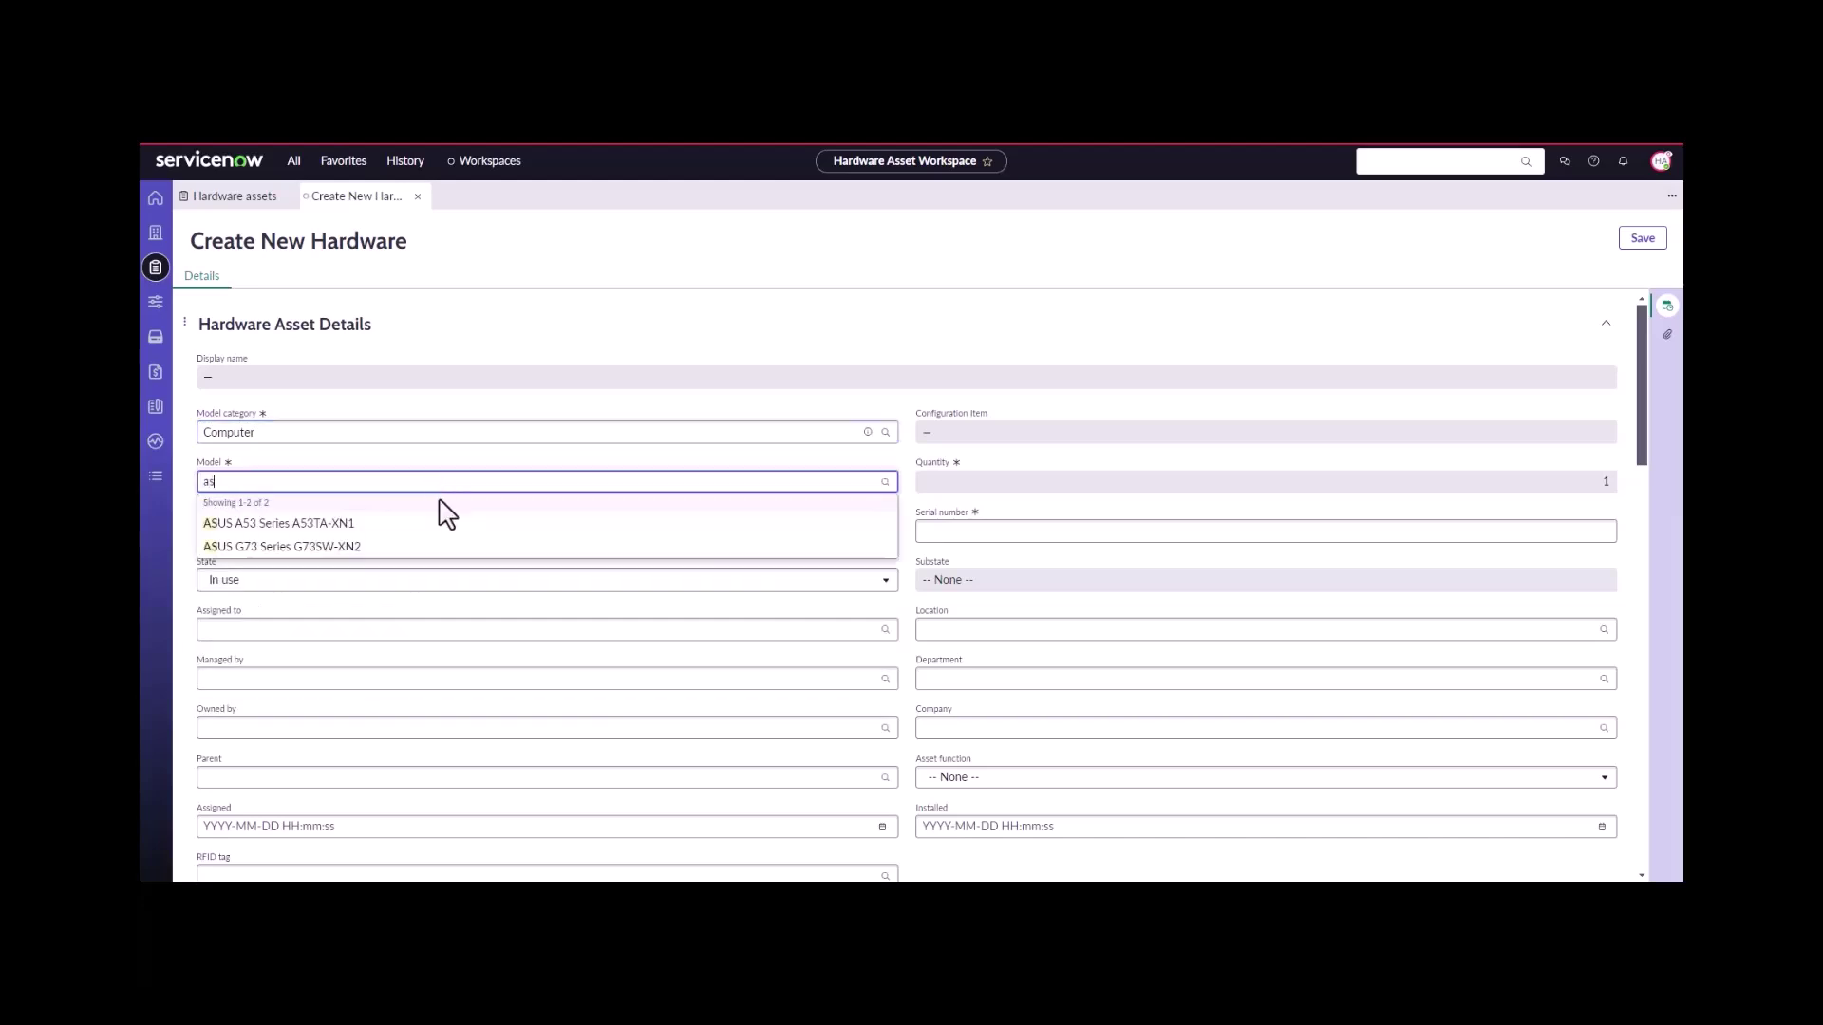
click(416, 549)
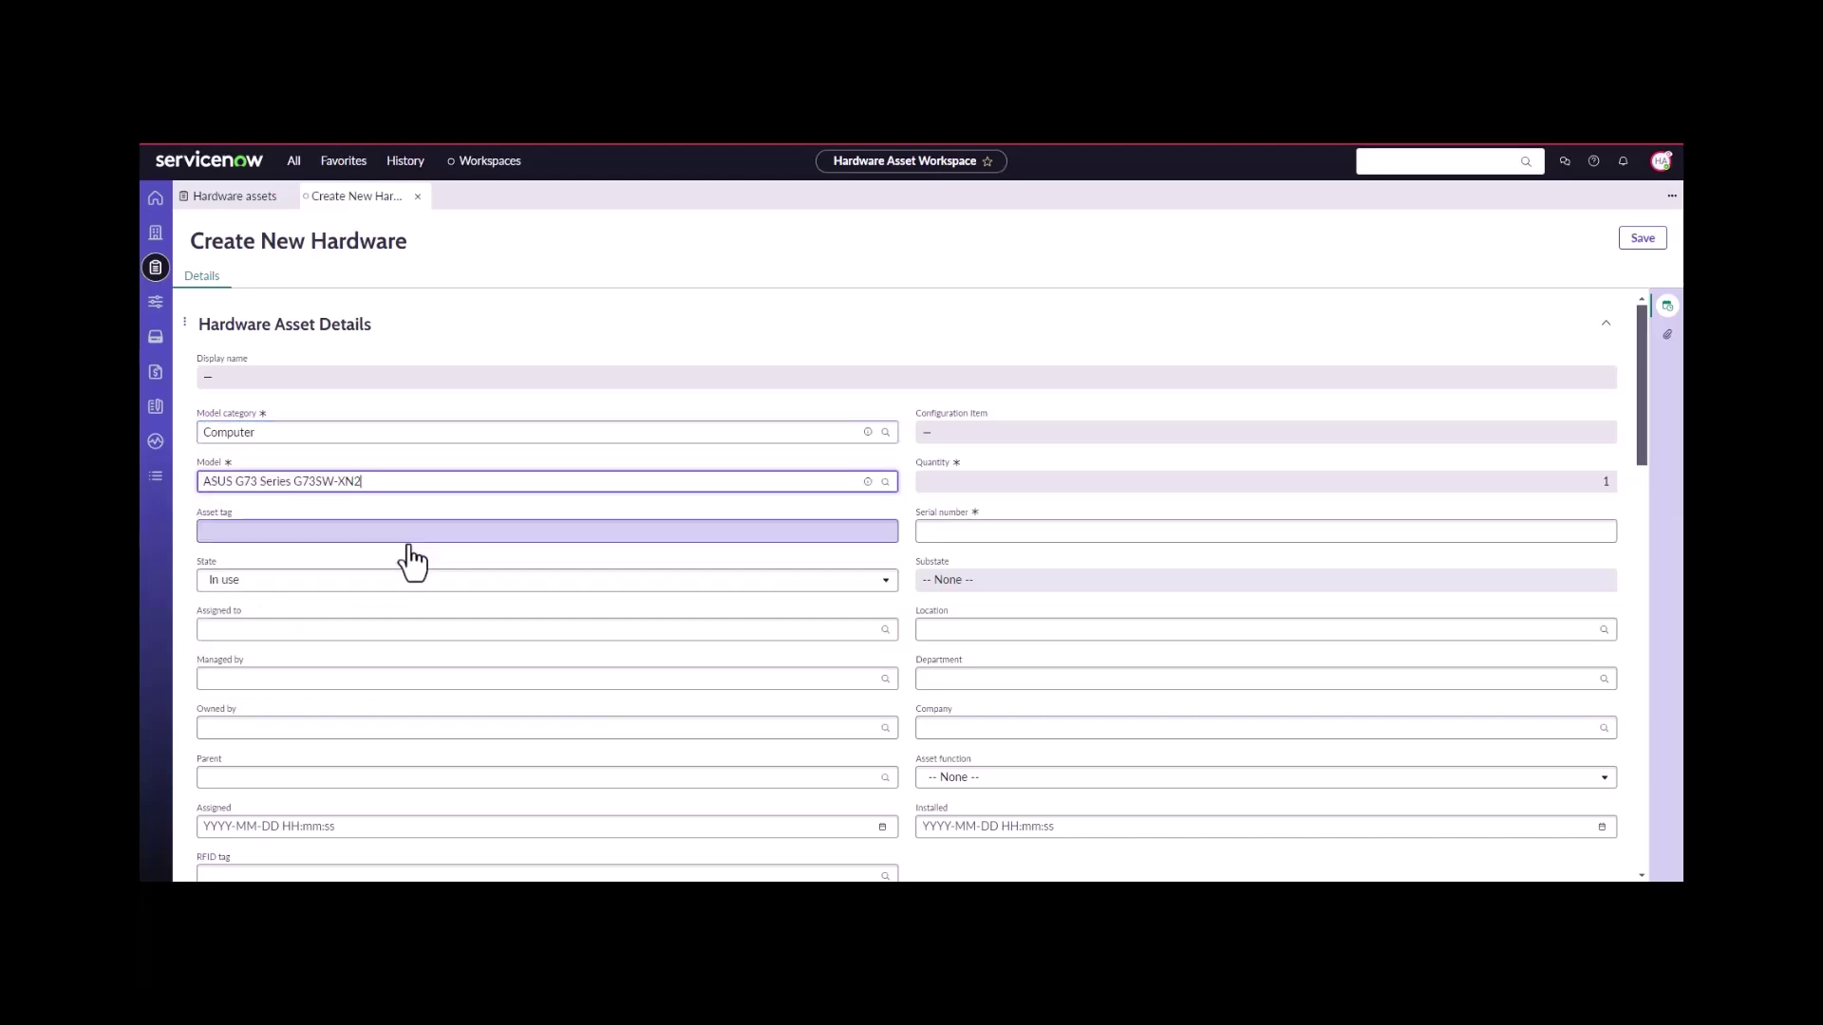
- Give the asset tag Tag072347072, state In stock, and stockroom Canada East Stockroom
click(415, 534)
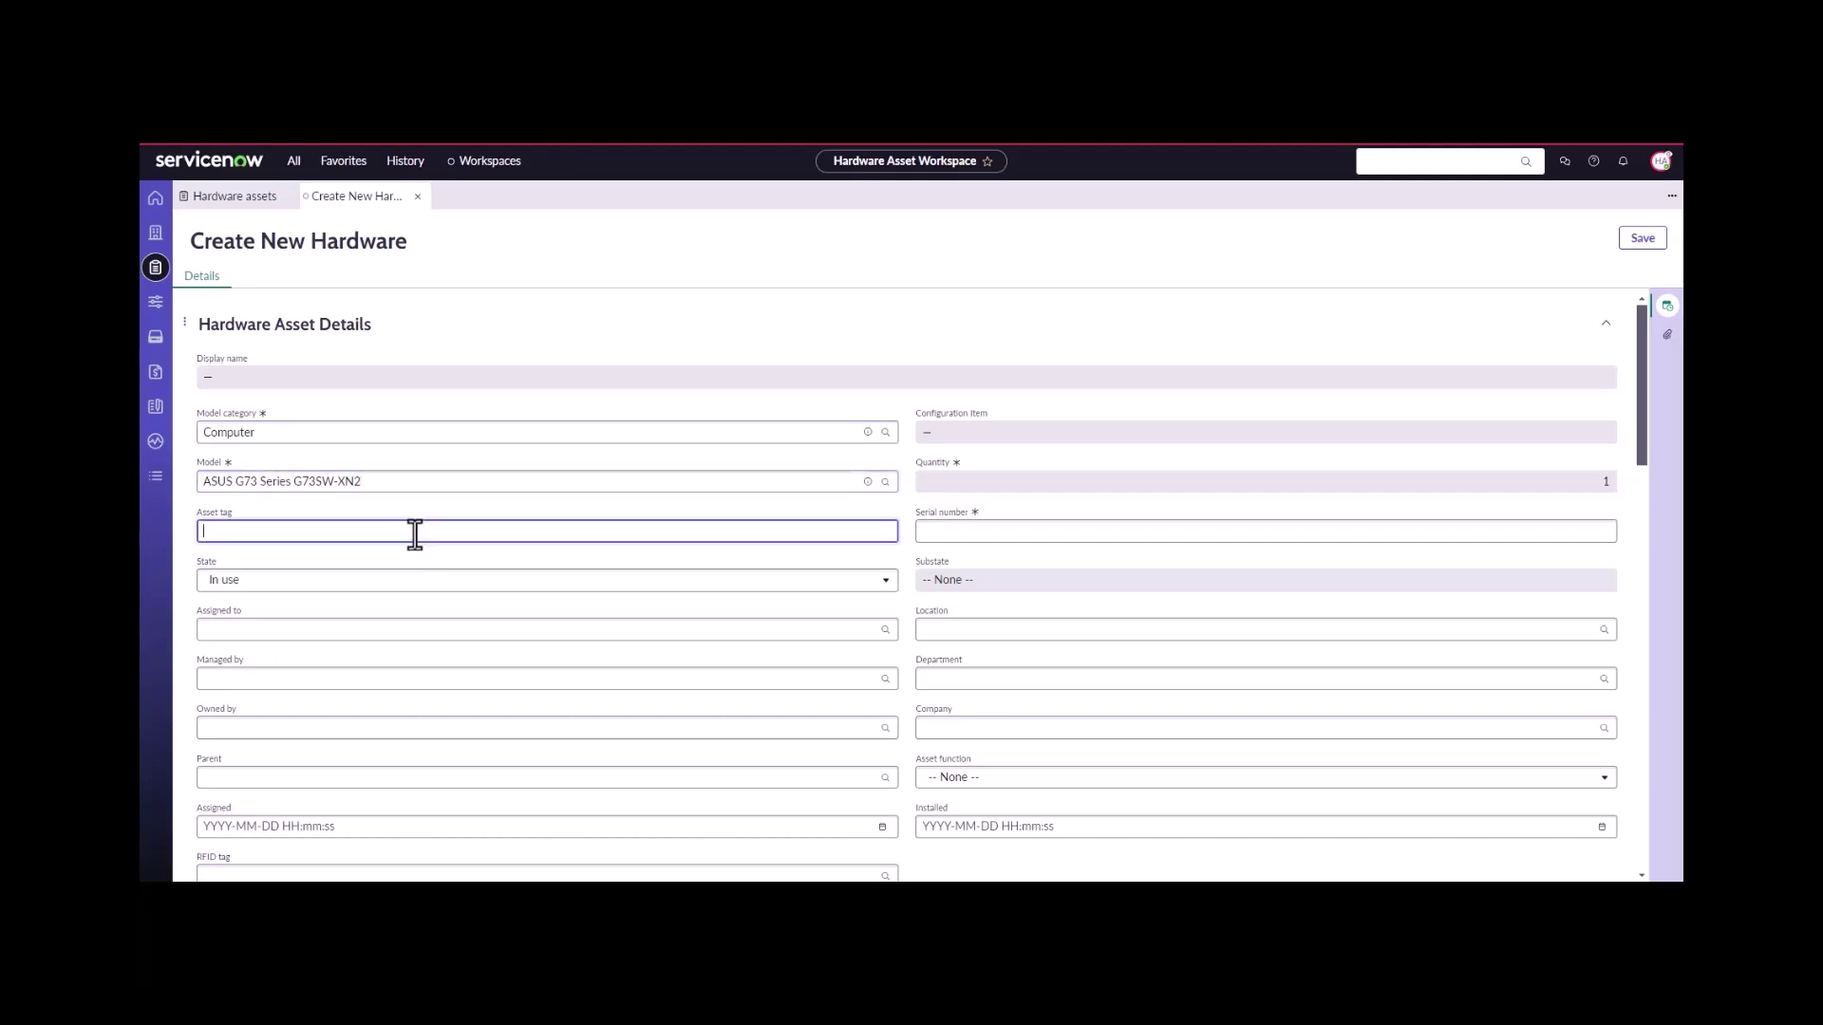
text(Tag072347072)
click(393, 589)
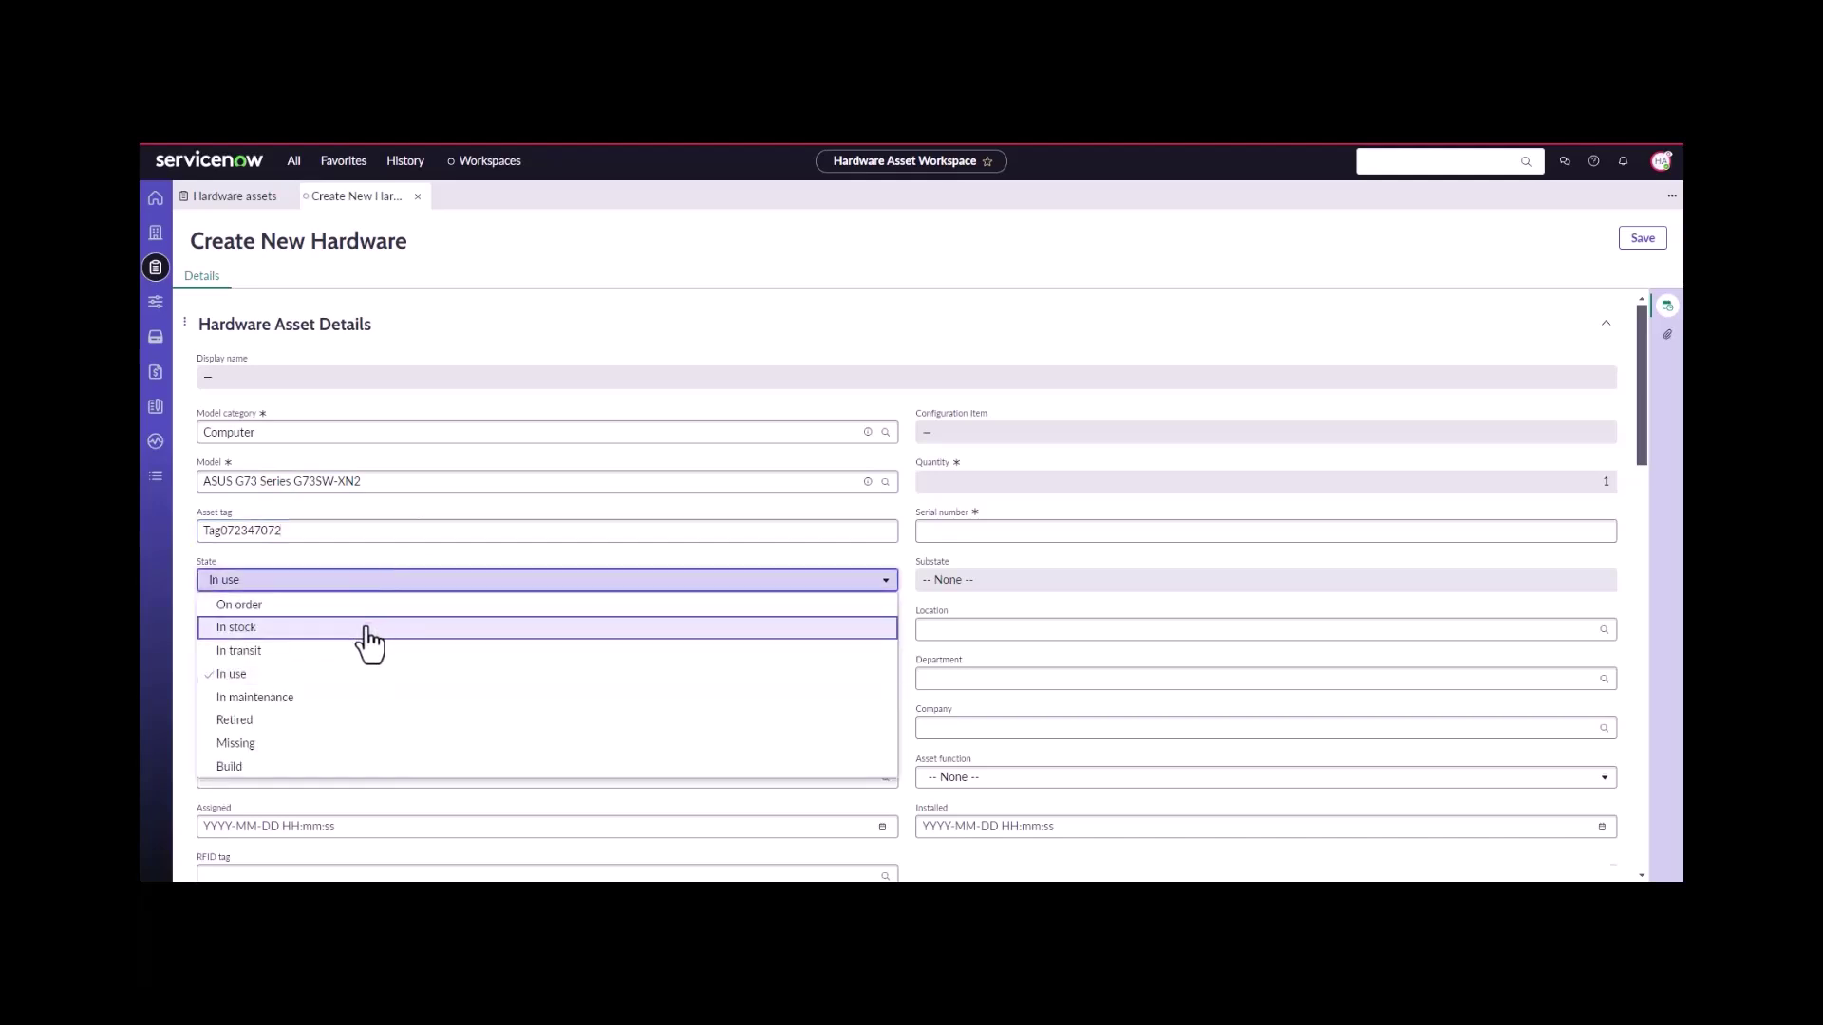
click(366, 628)
click(777, 631)
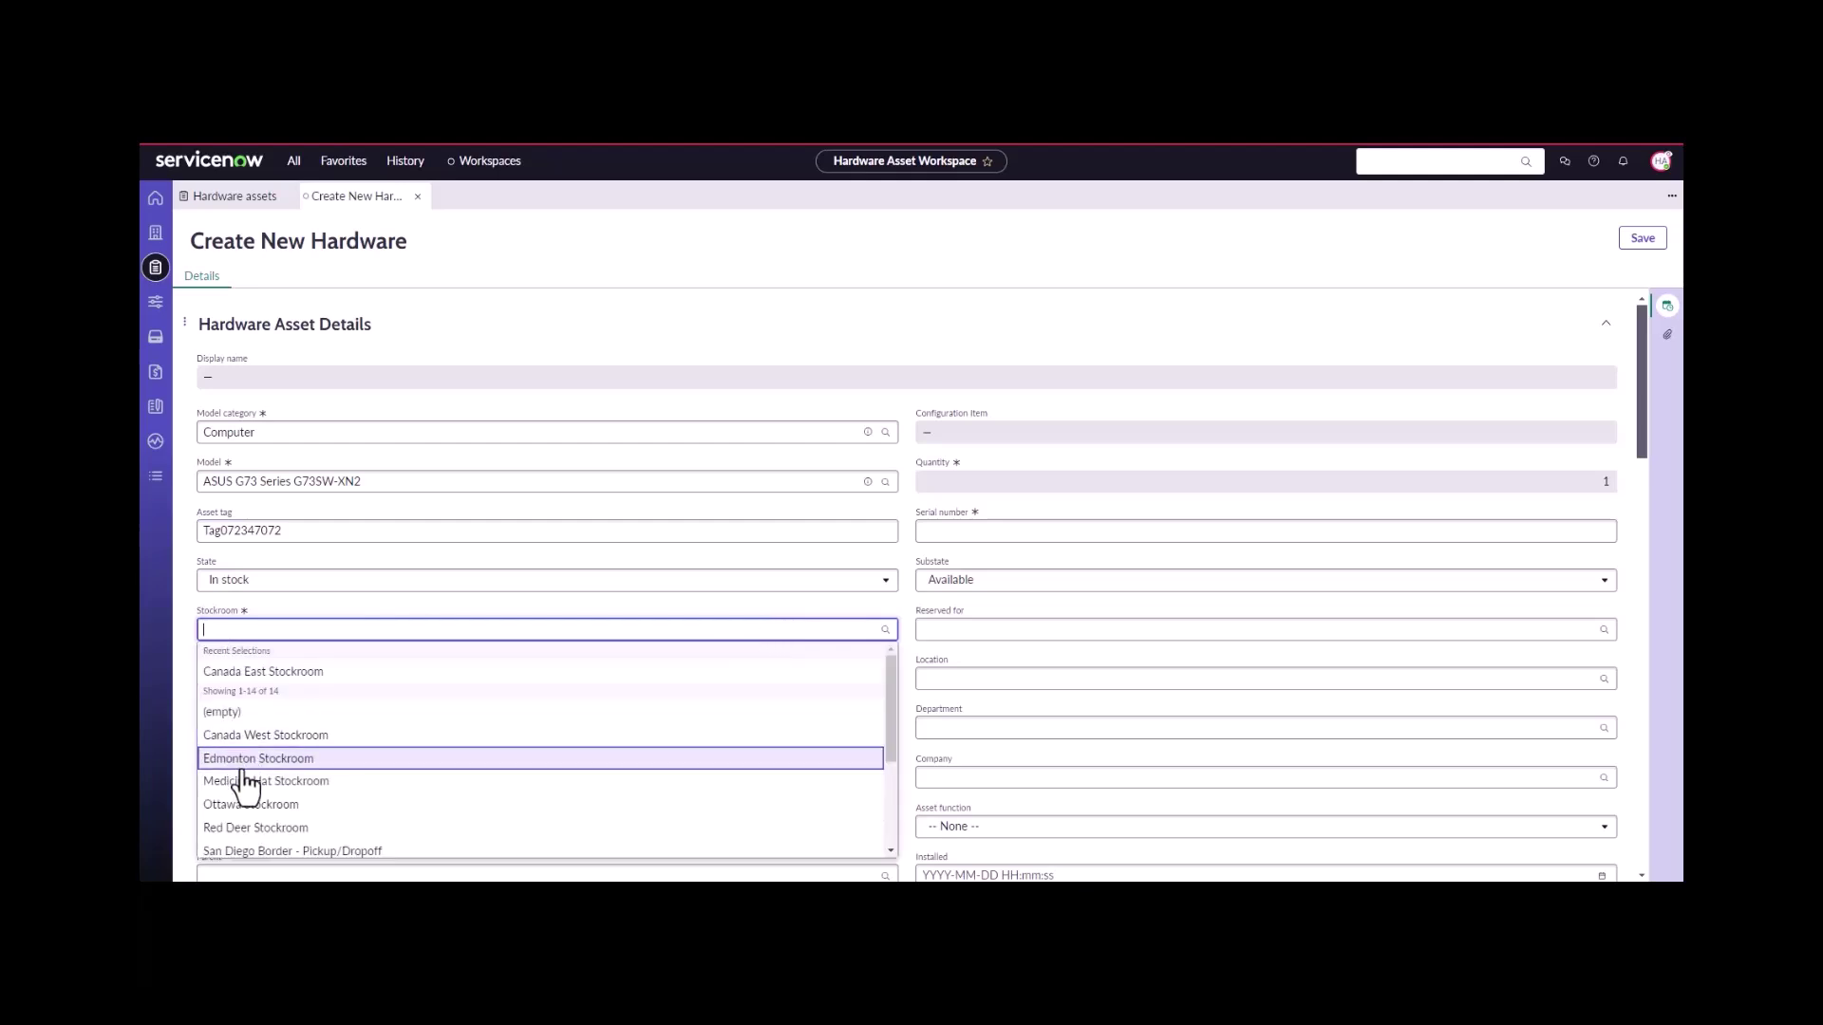
click(262, 673)
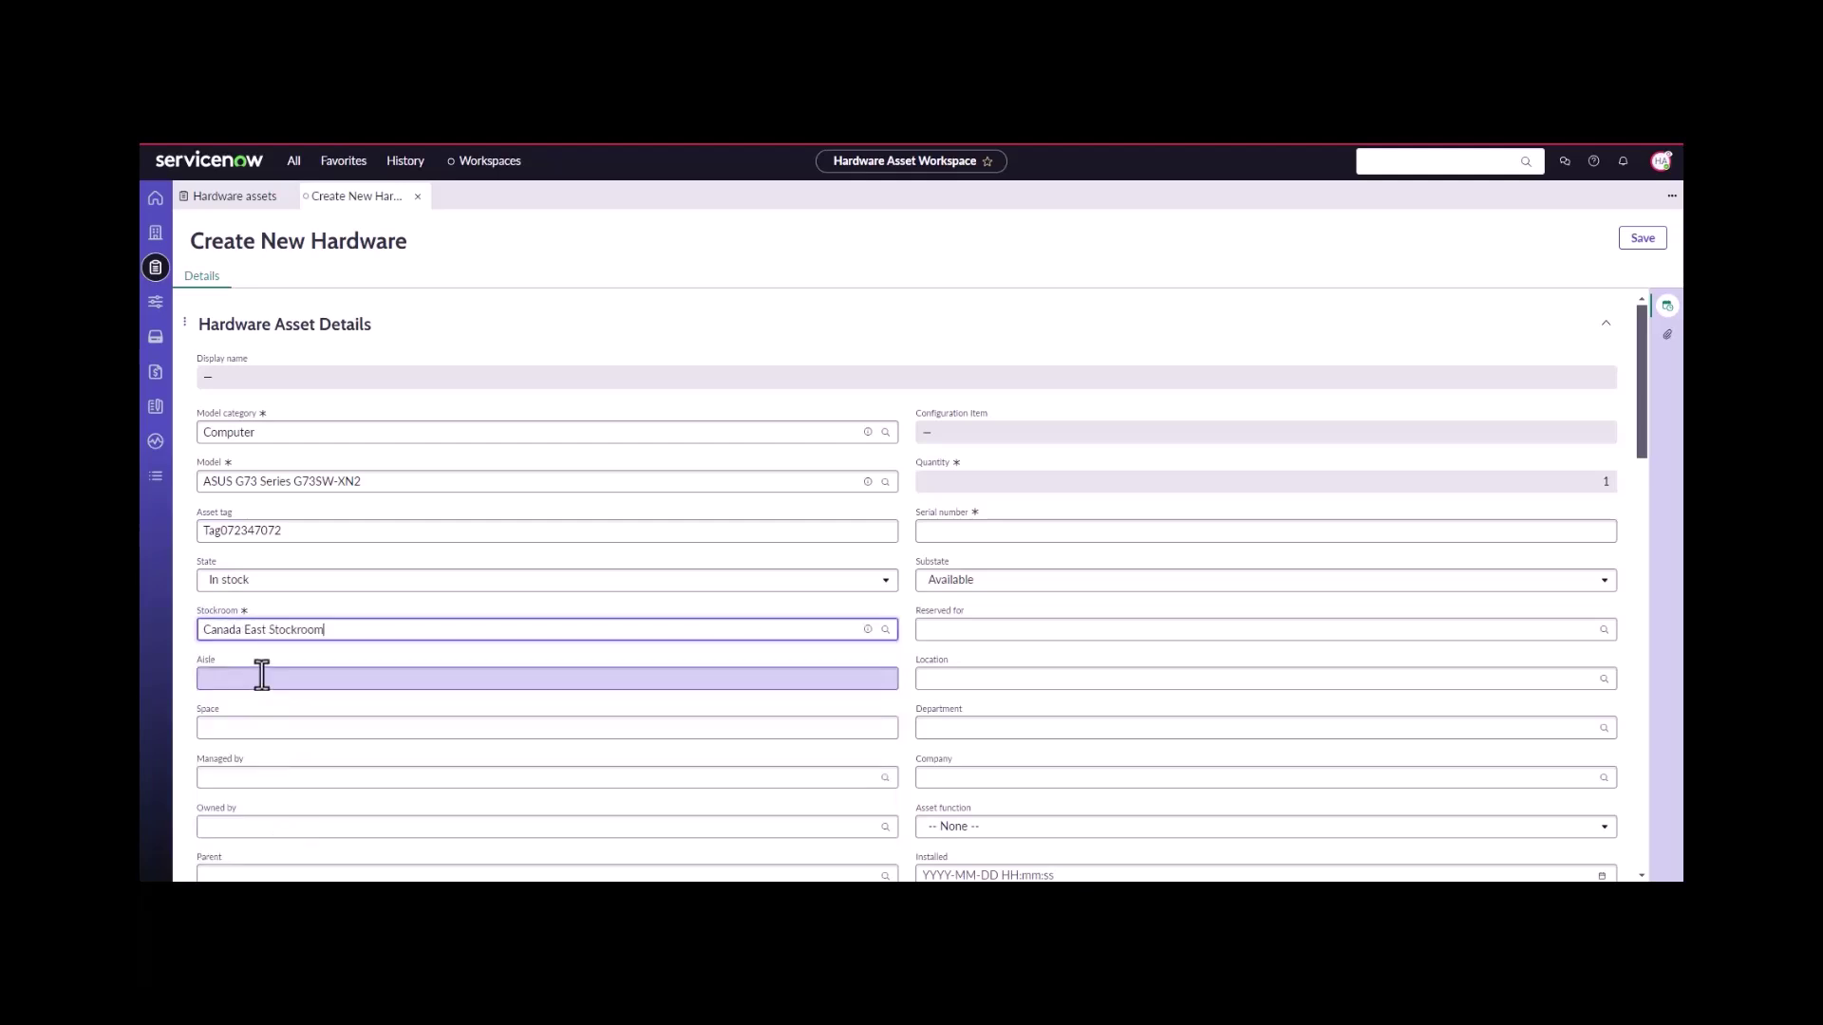
- Enter serial number SerialNumber21342512w342w and comment 'replacement laptop from warranty', then save the asset
scroll(297, 753, down, 3)
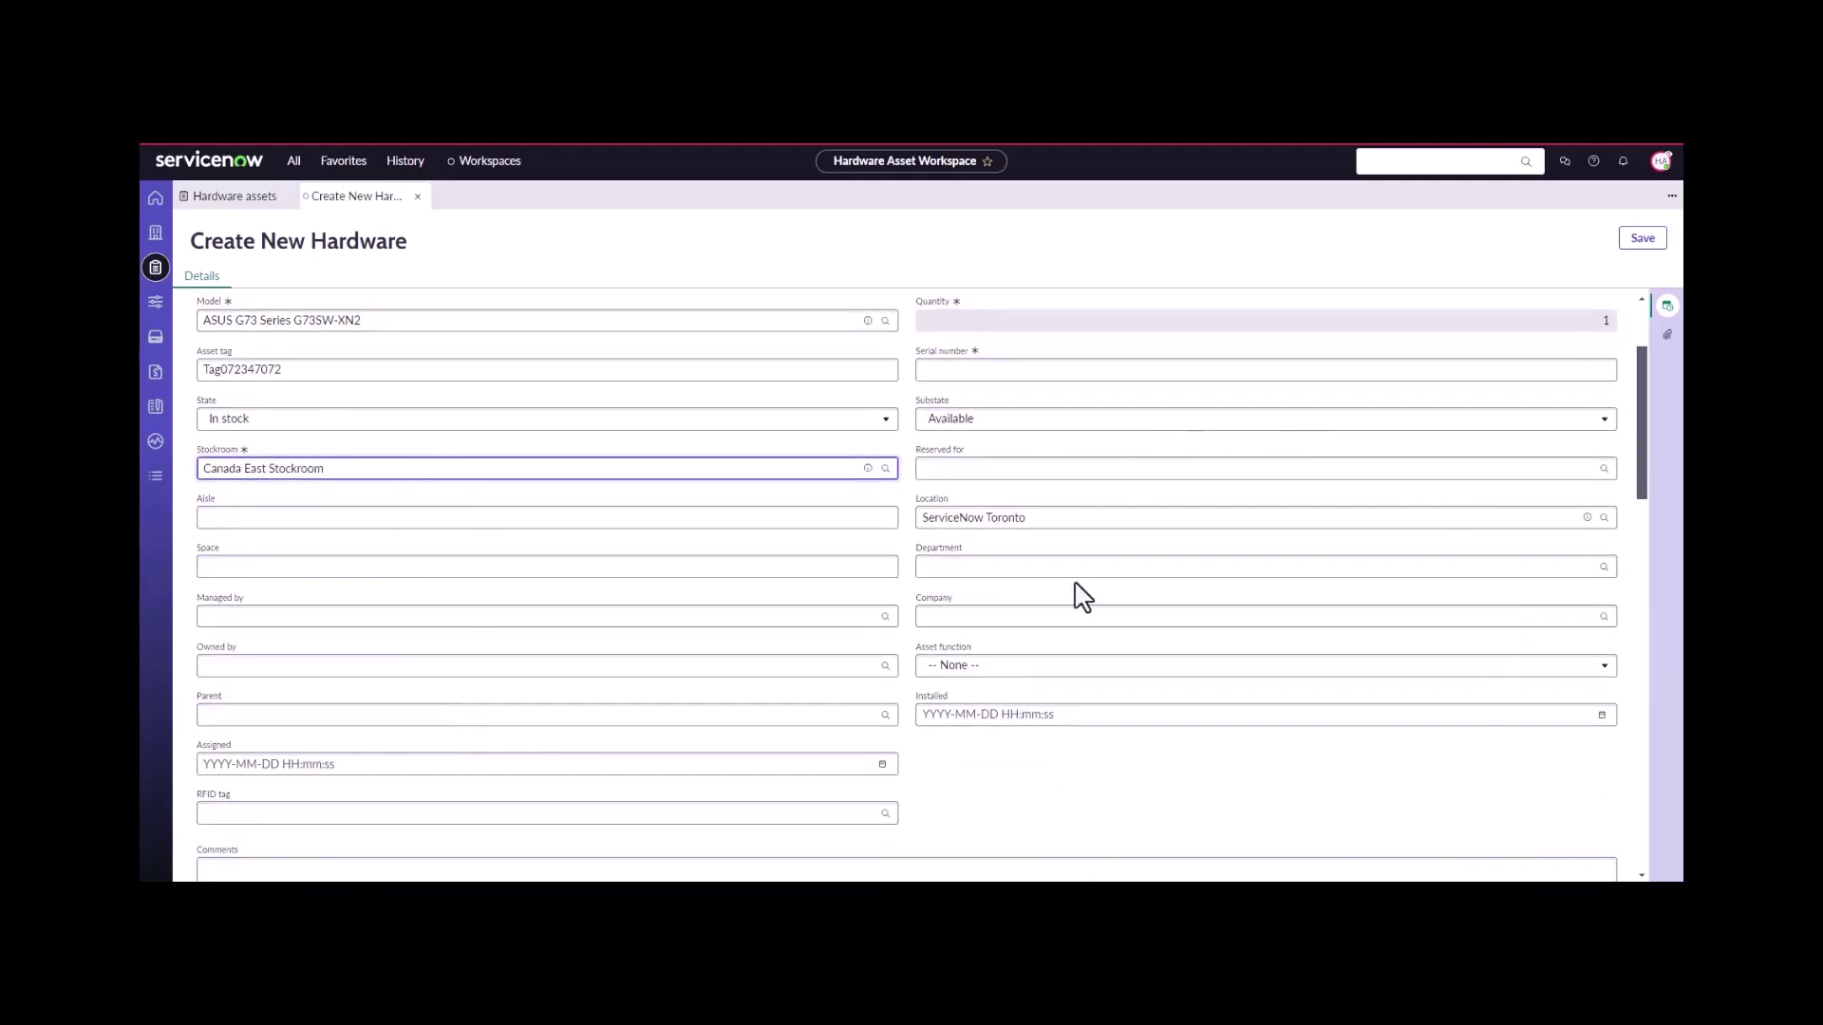
click(1009, 368)
text(S)
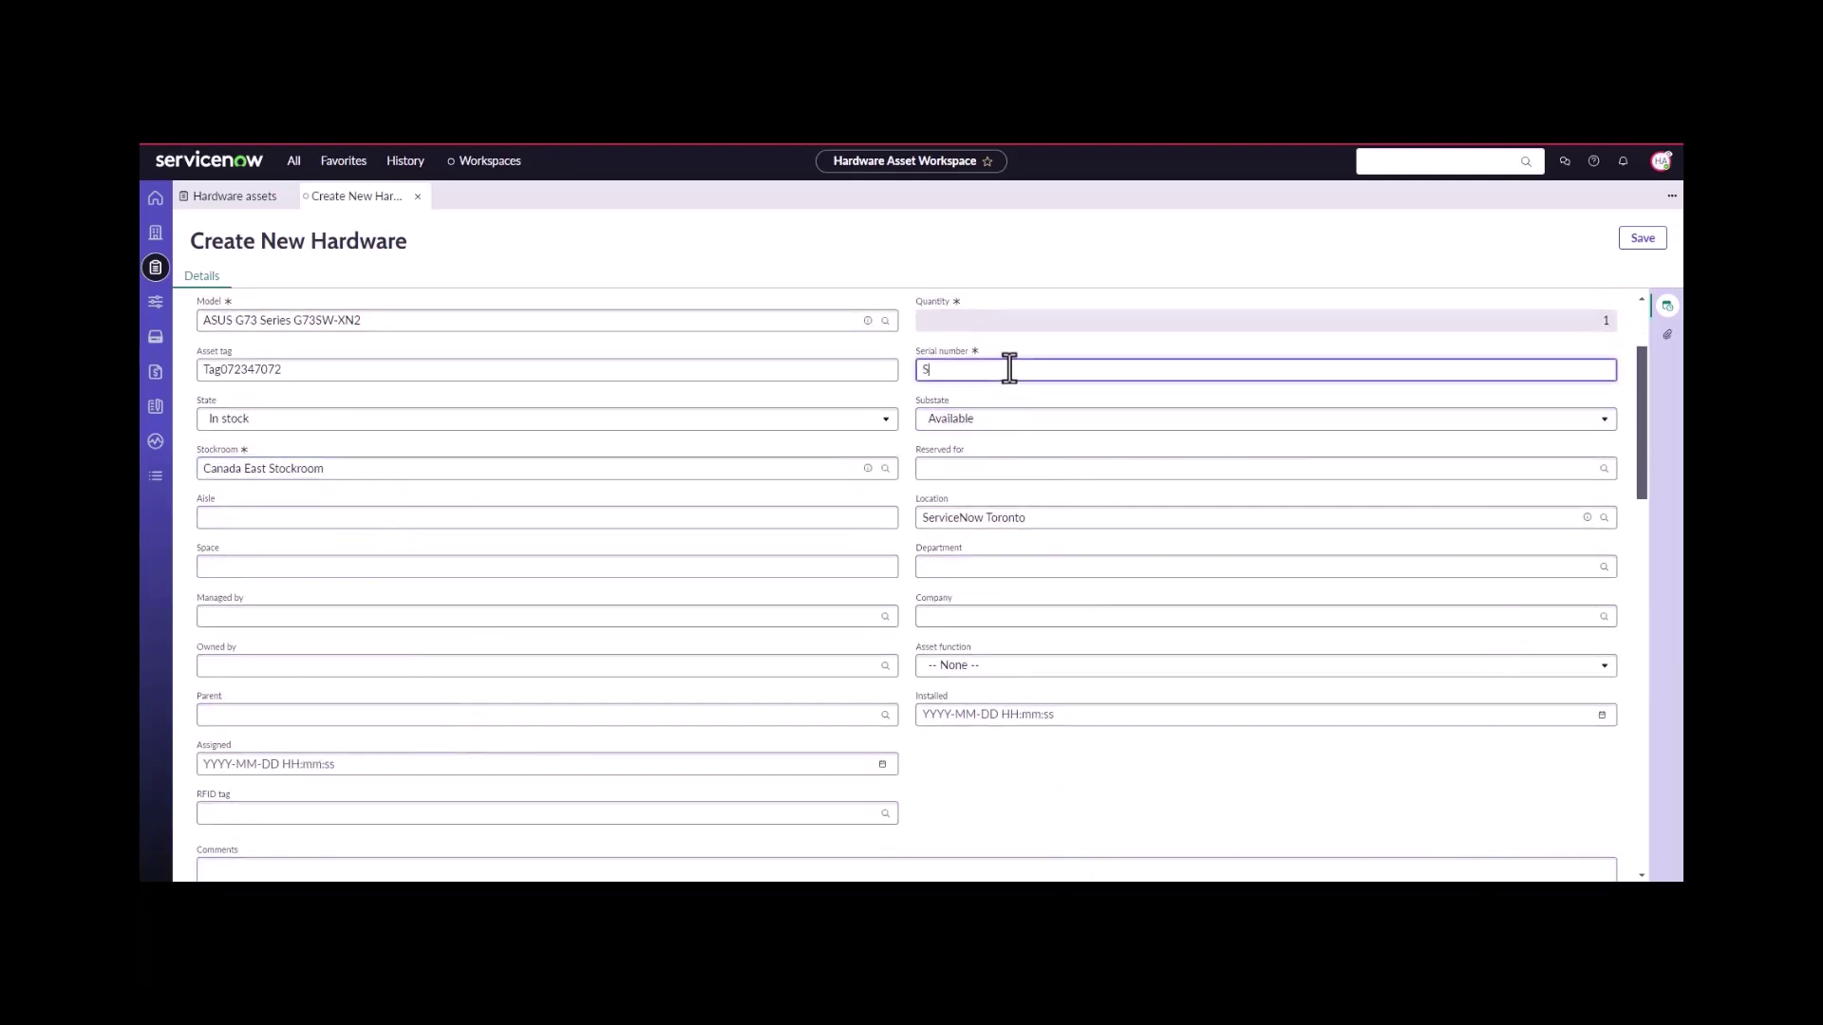
text(erialNumber)
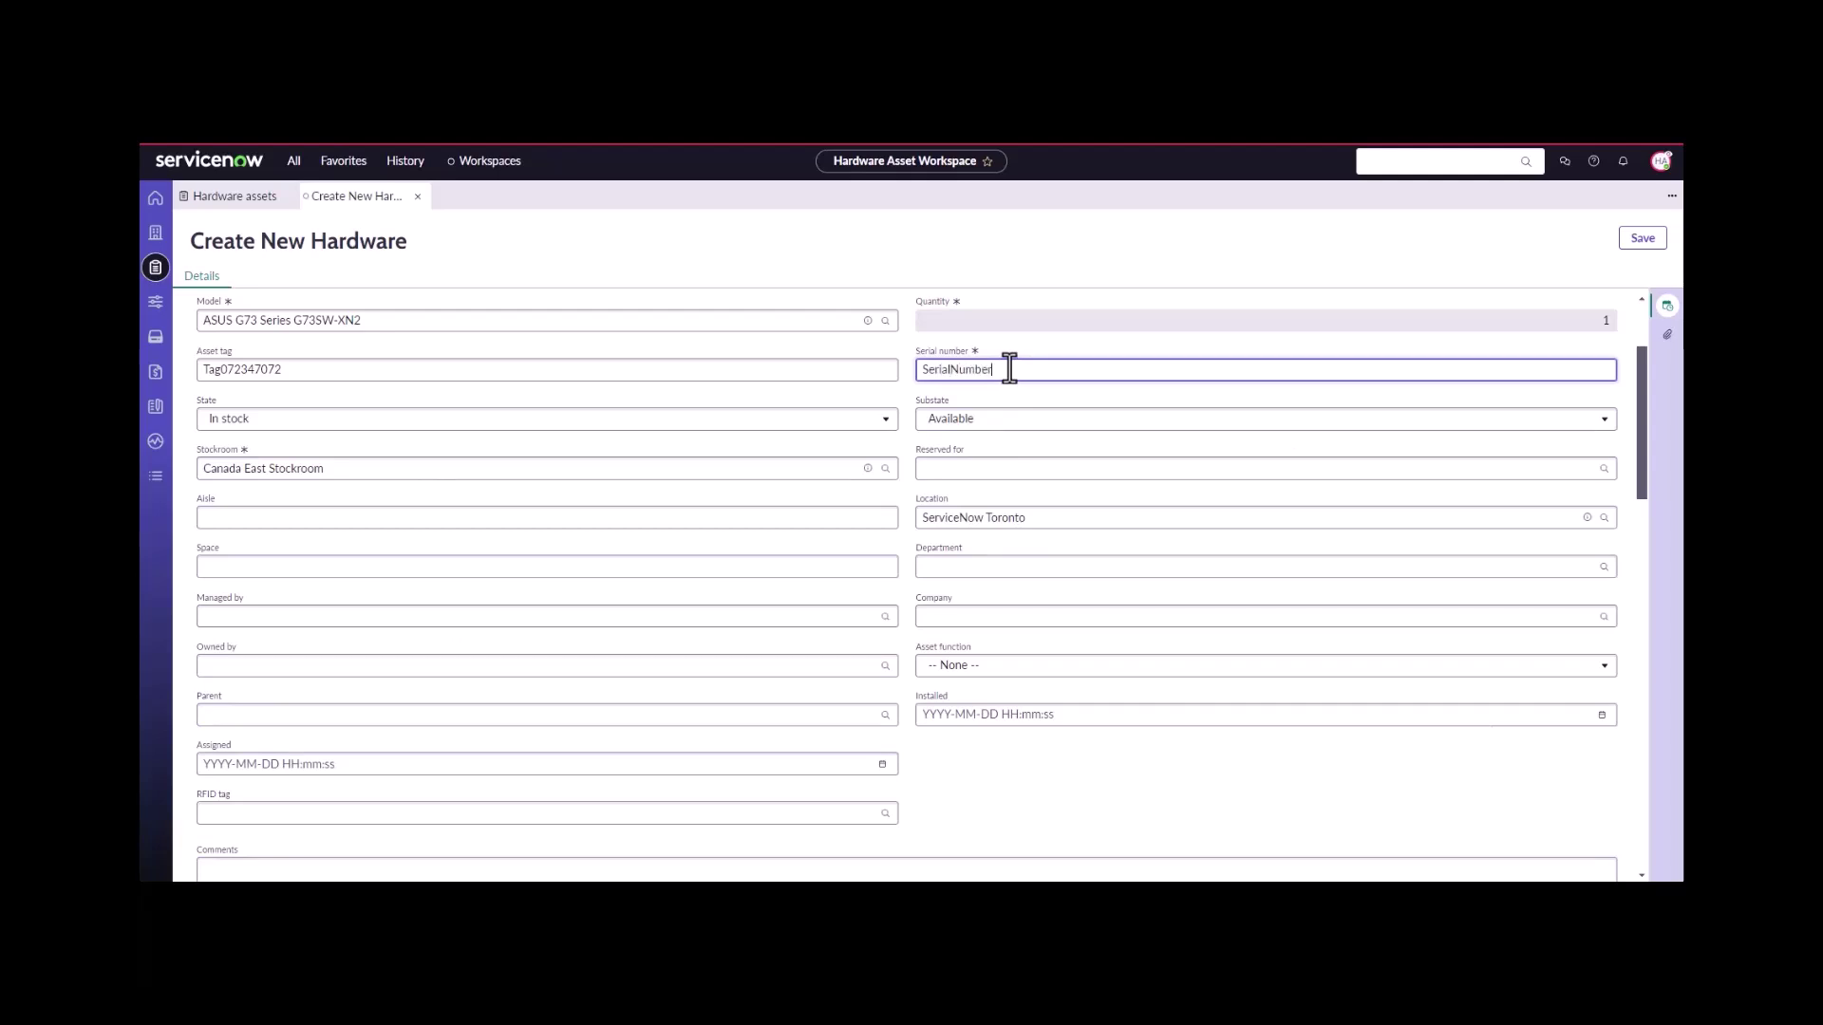
text(21342512w342w)
scroll(1006, 475, down, 2)
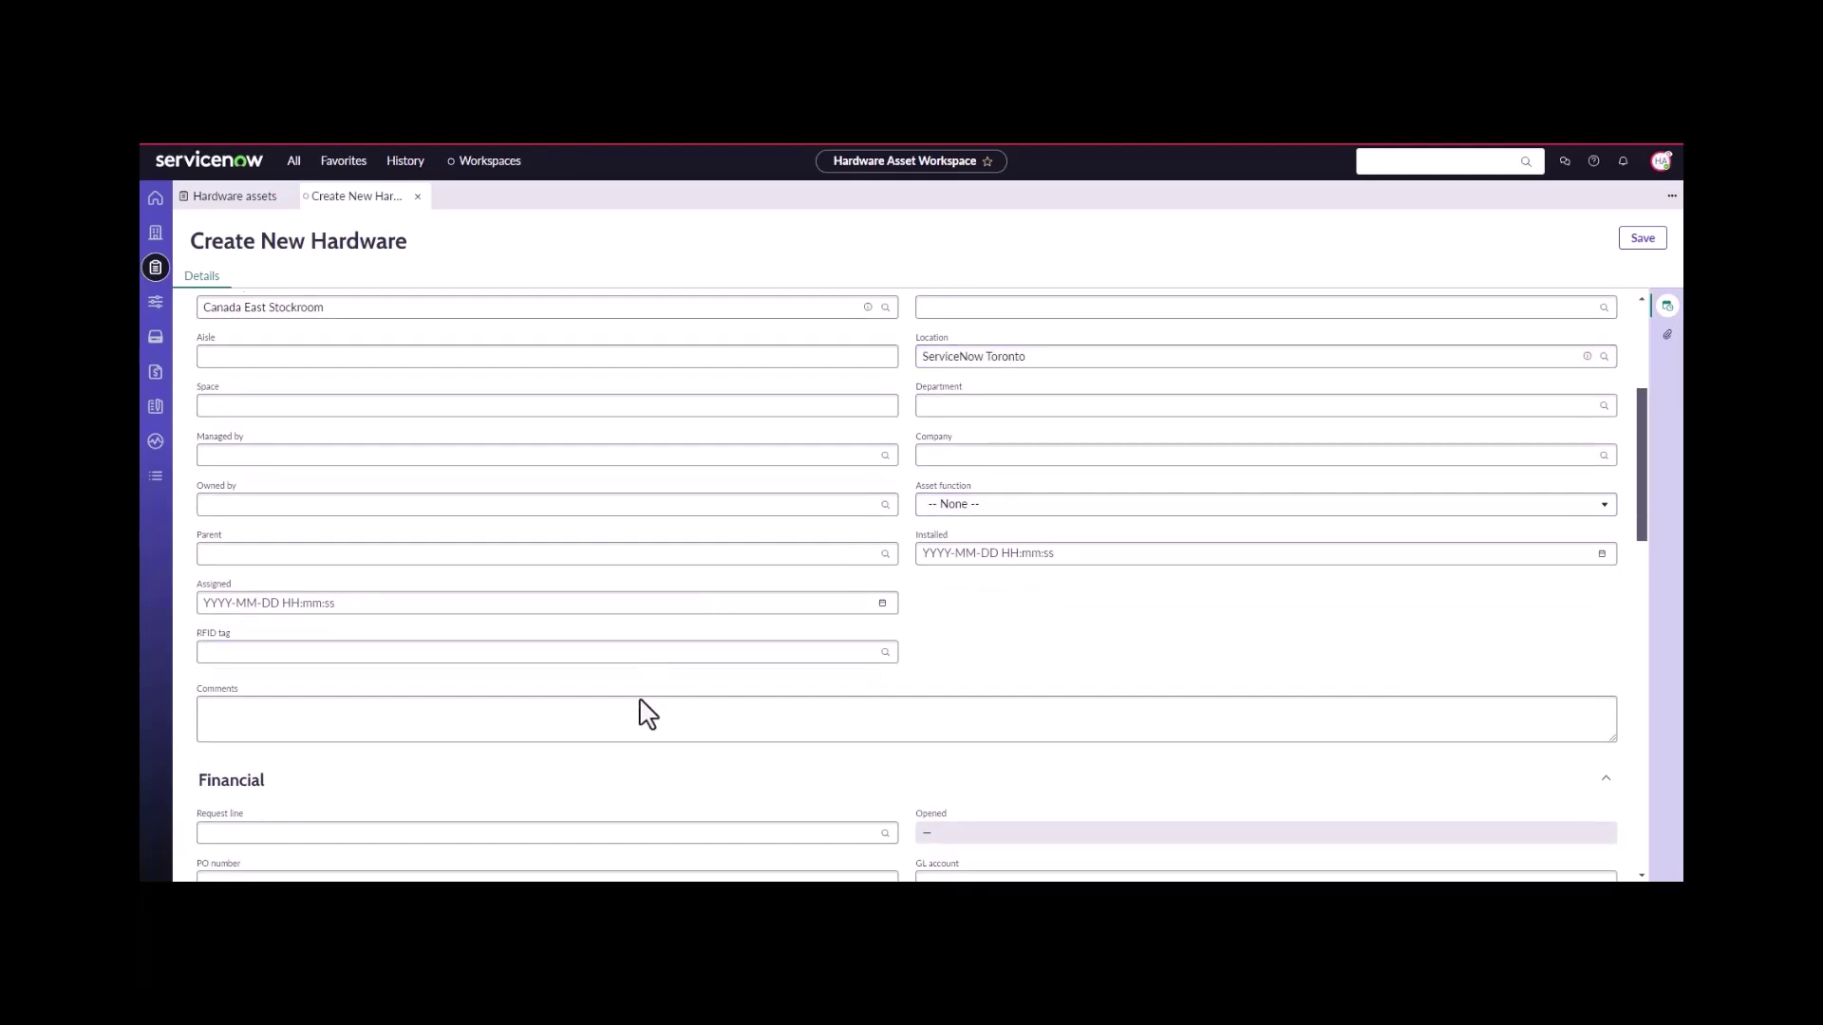
click(618, 716)
text(re)
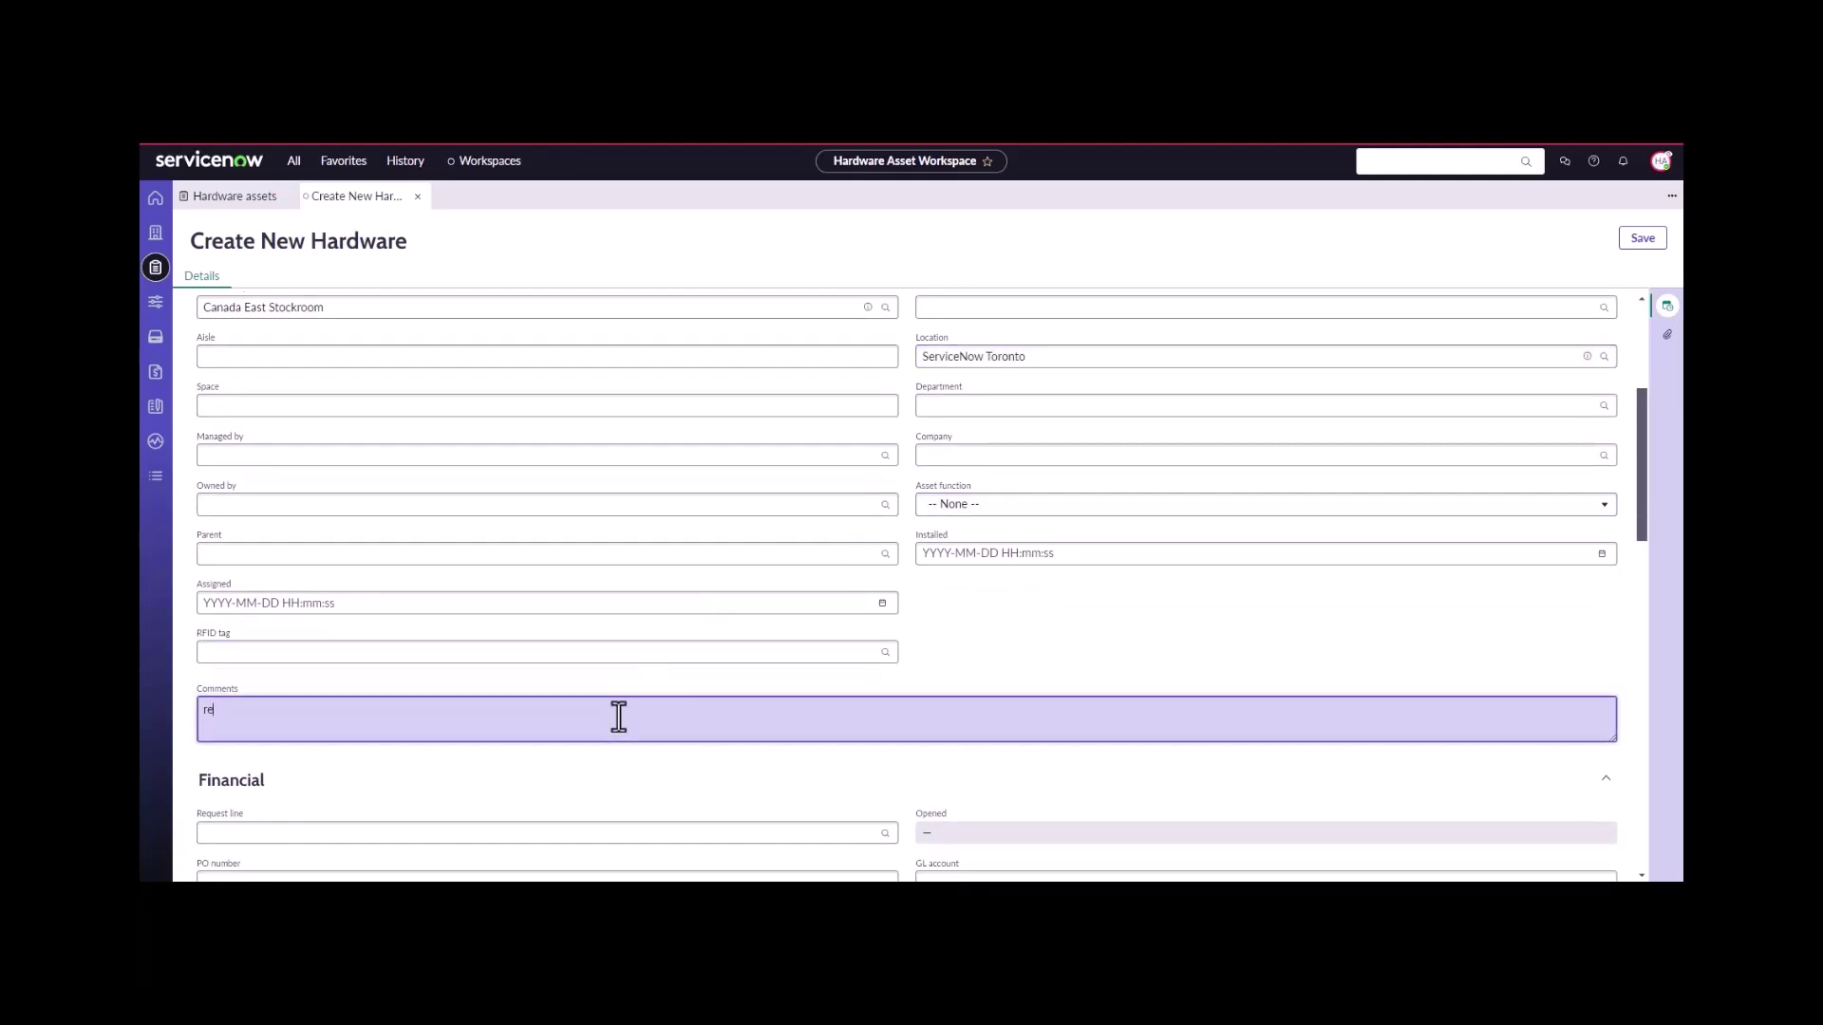
text(placement laptop from warranty)
scroll(618, 717, down, 4)
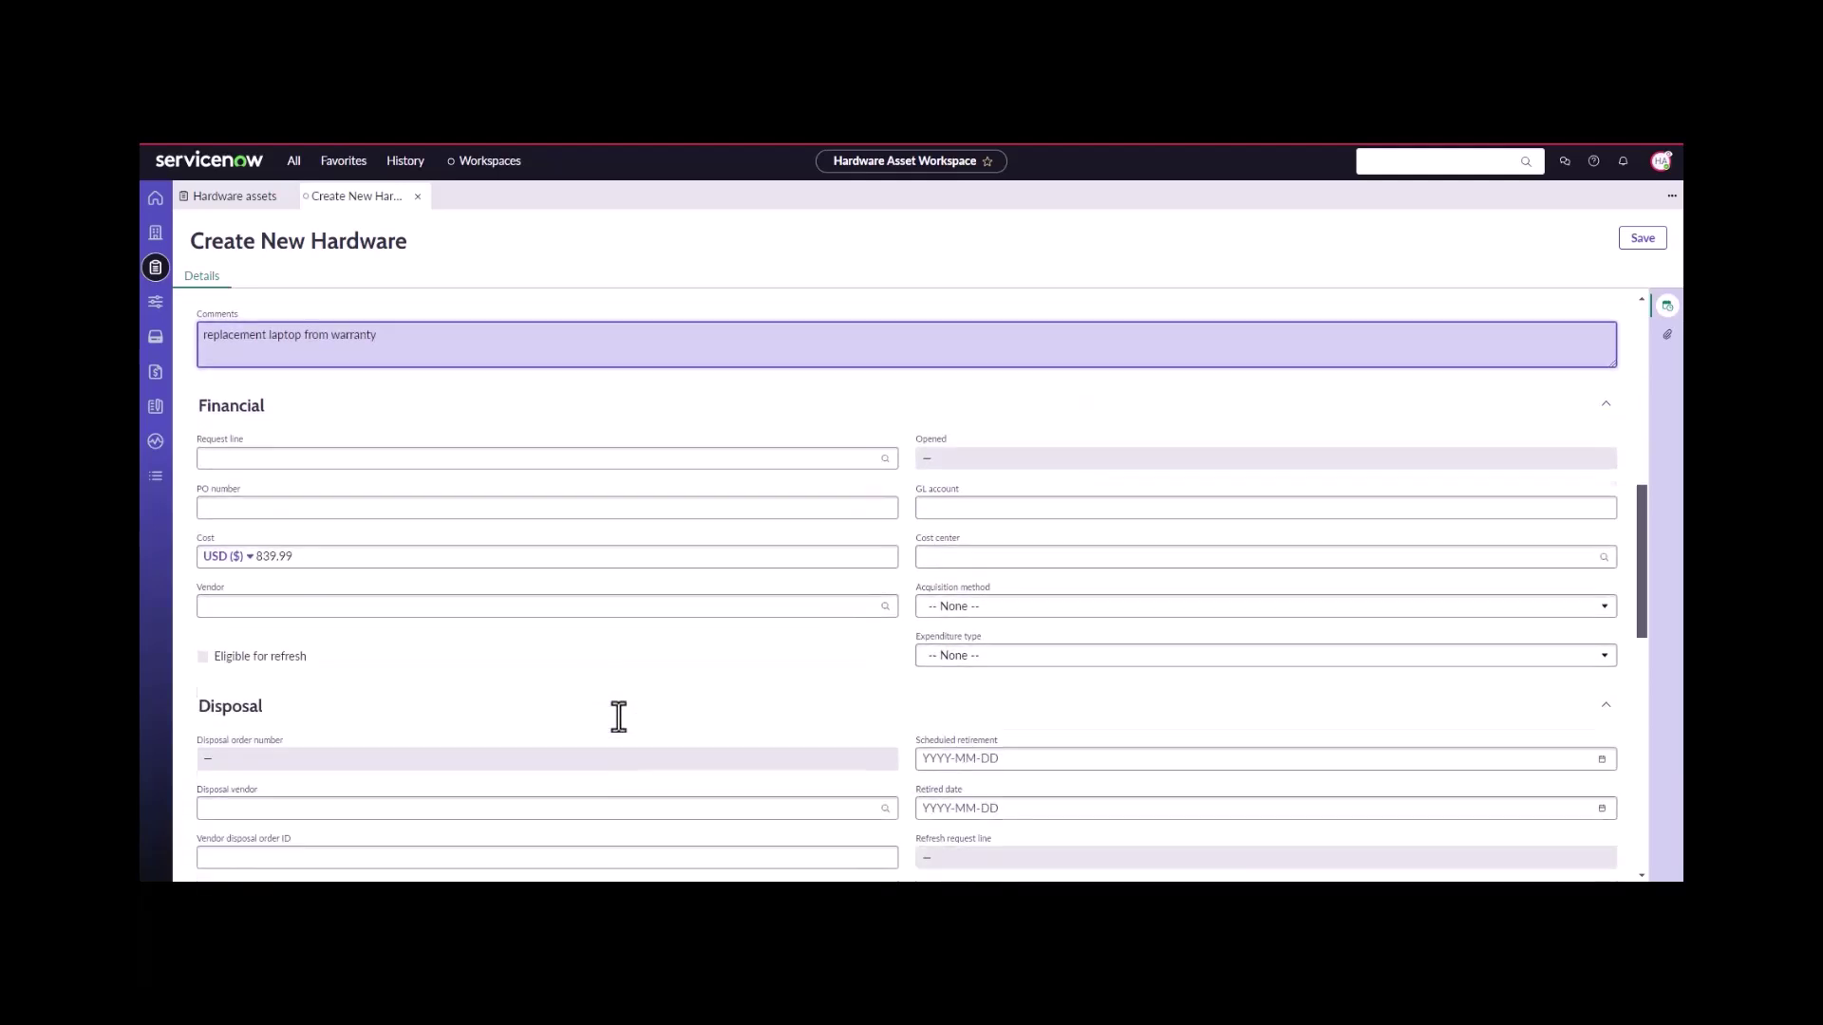
scroll(623, 729, up, 7)
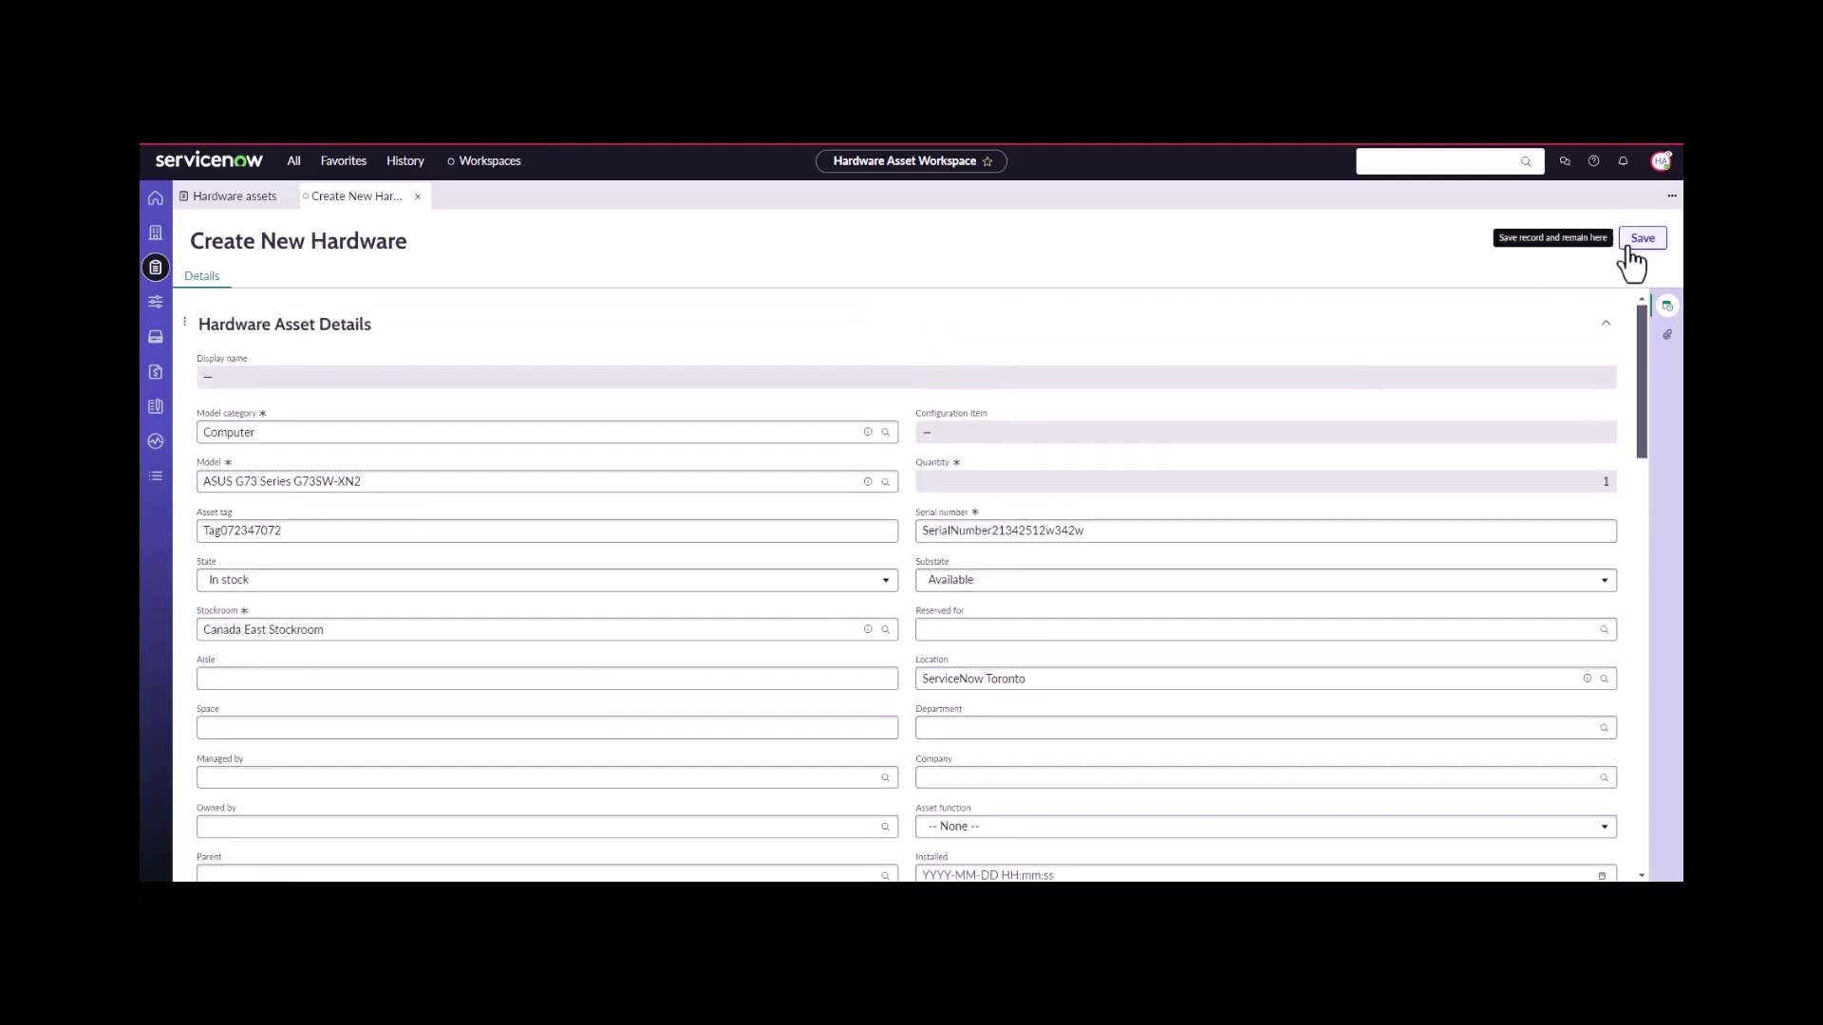
click(1631, 249)
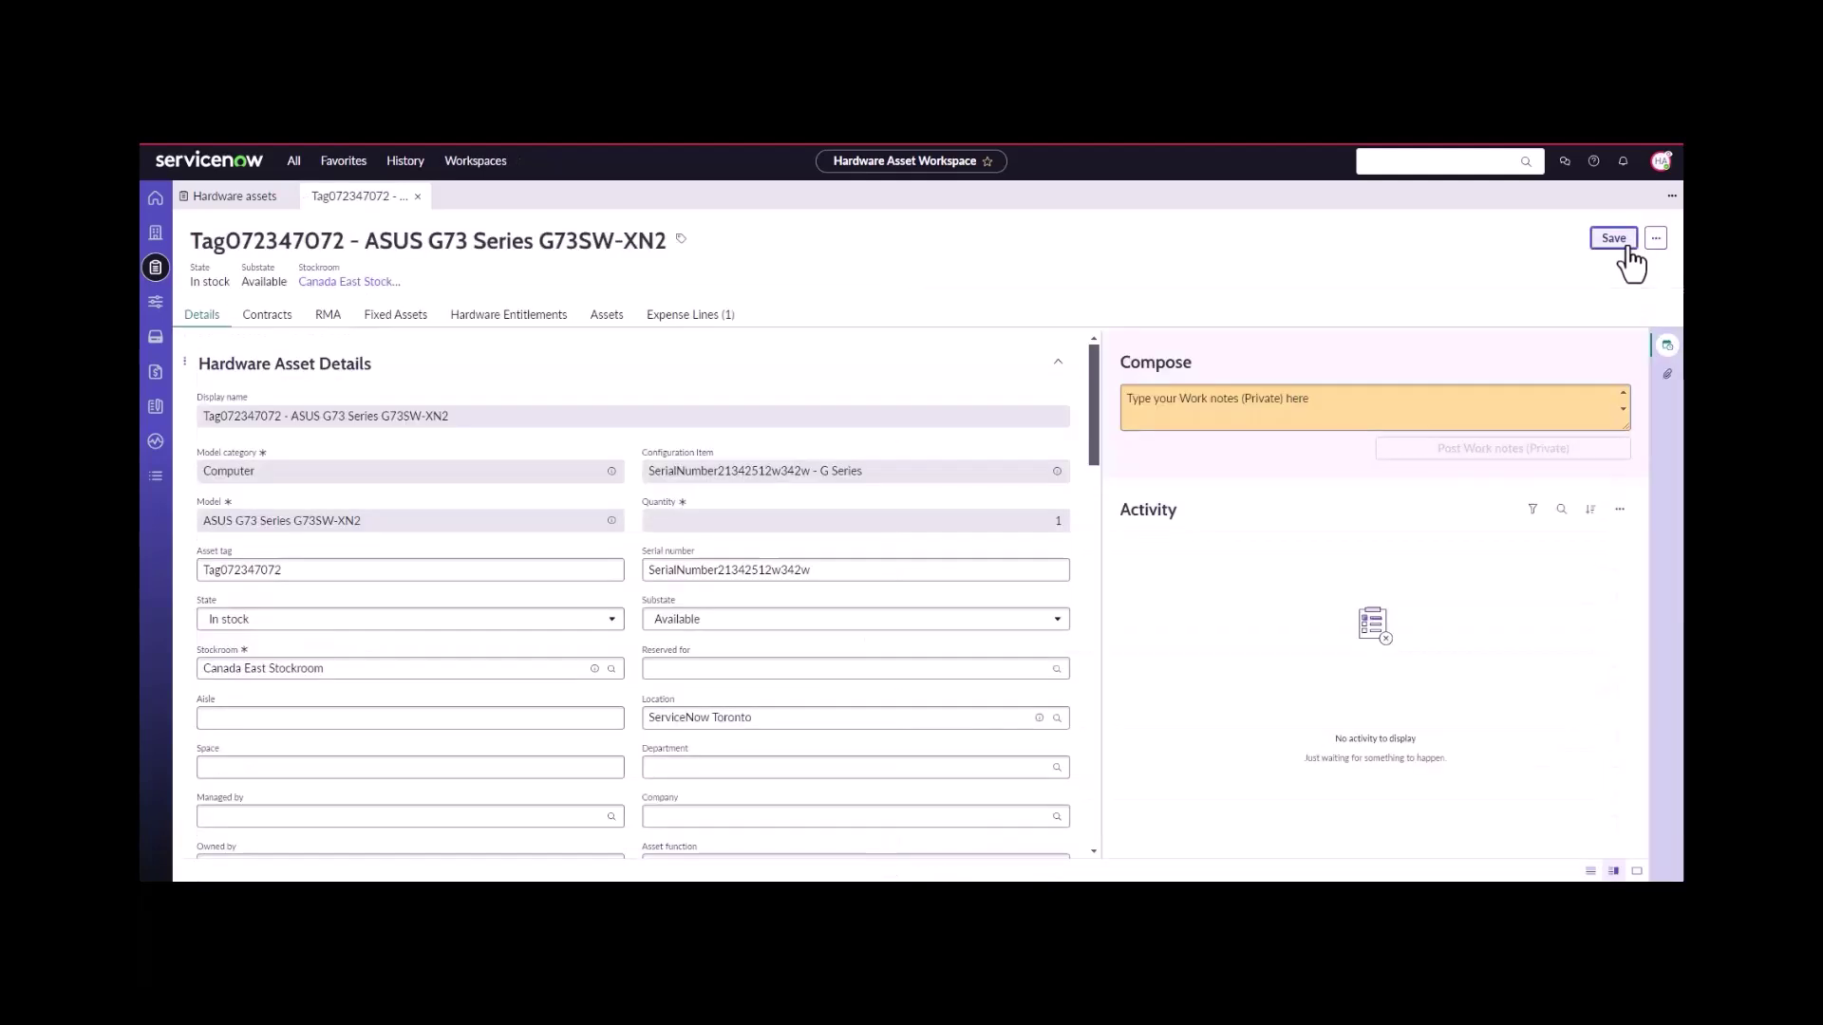
- Close the saved asset and open Receive task RMATASK0001020 of RMA line RMAL0001006
click(417, 197)
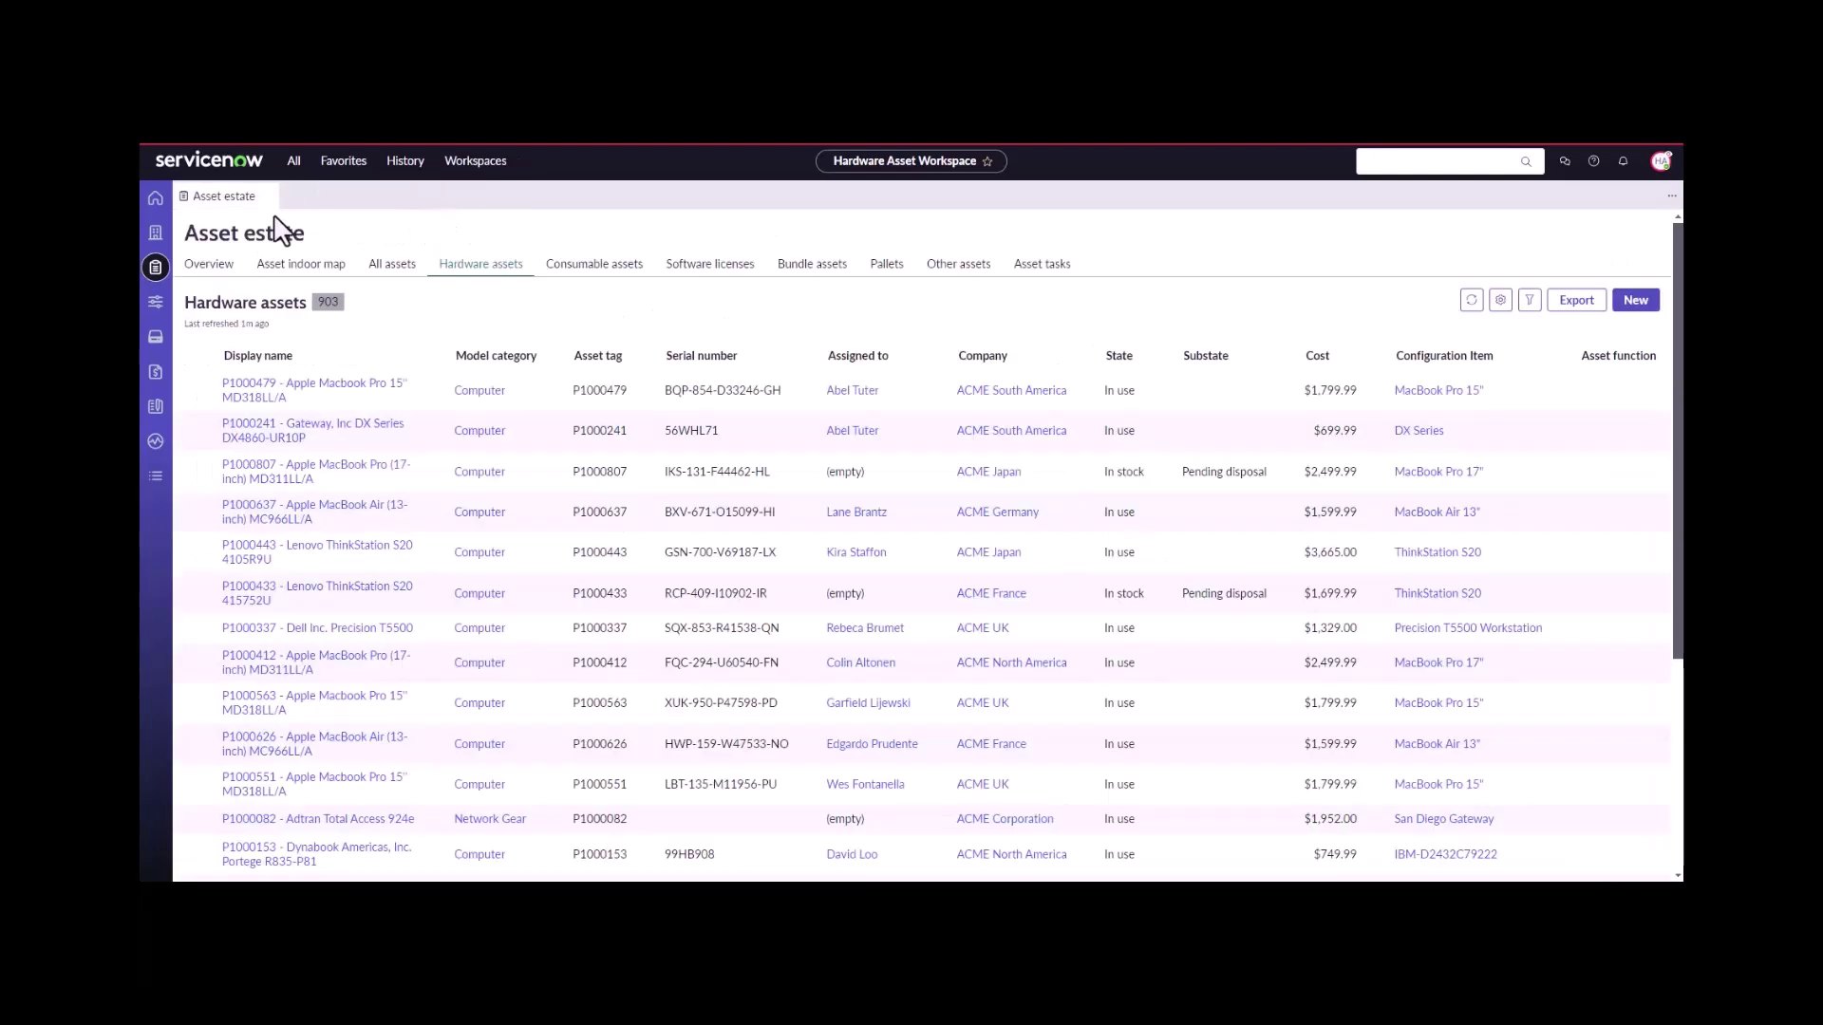
click(154, 231)
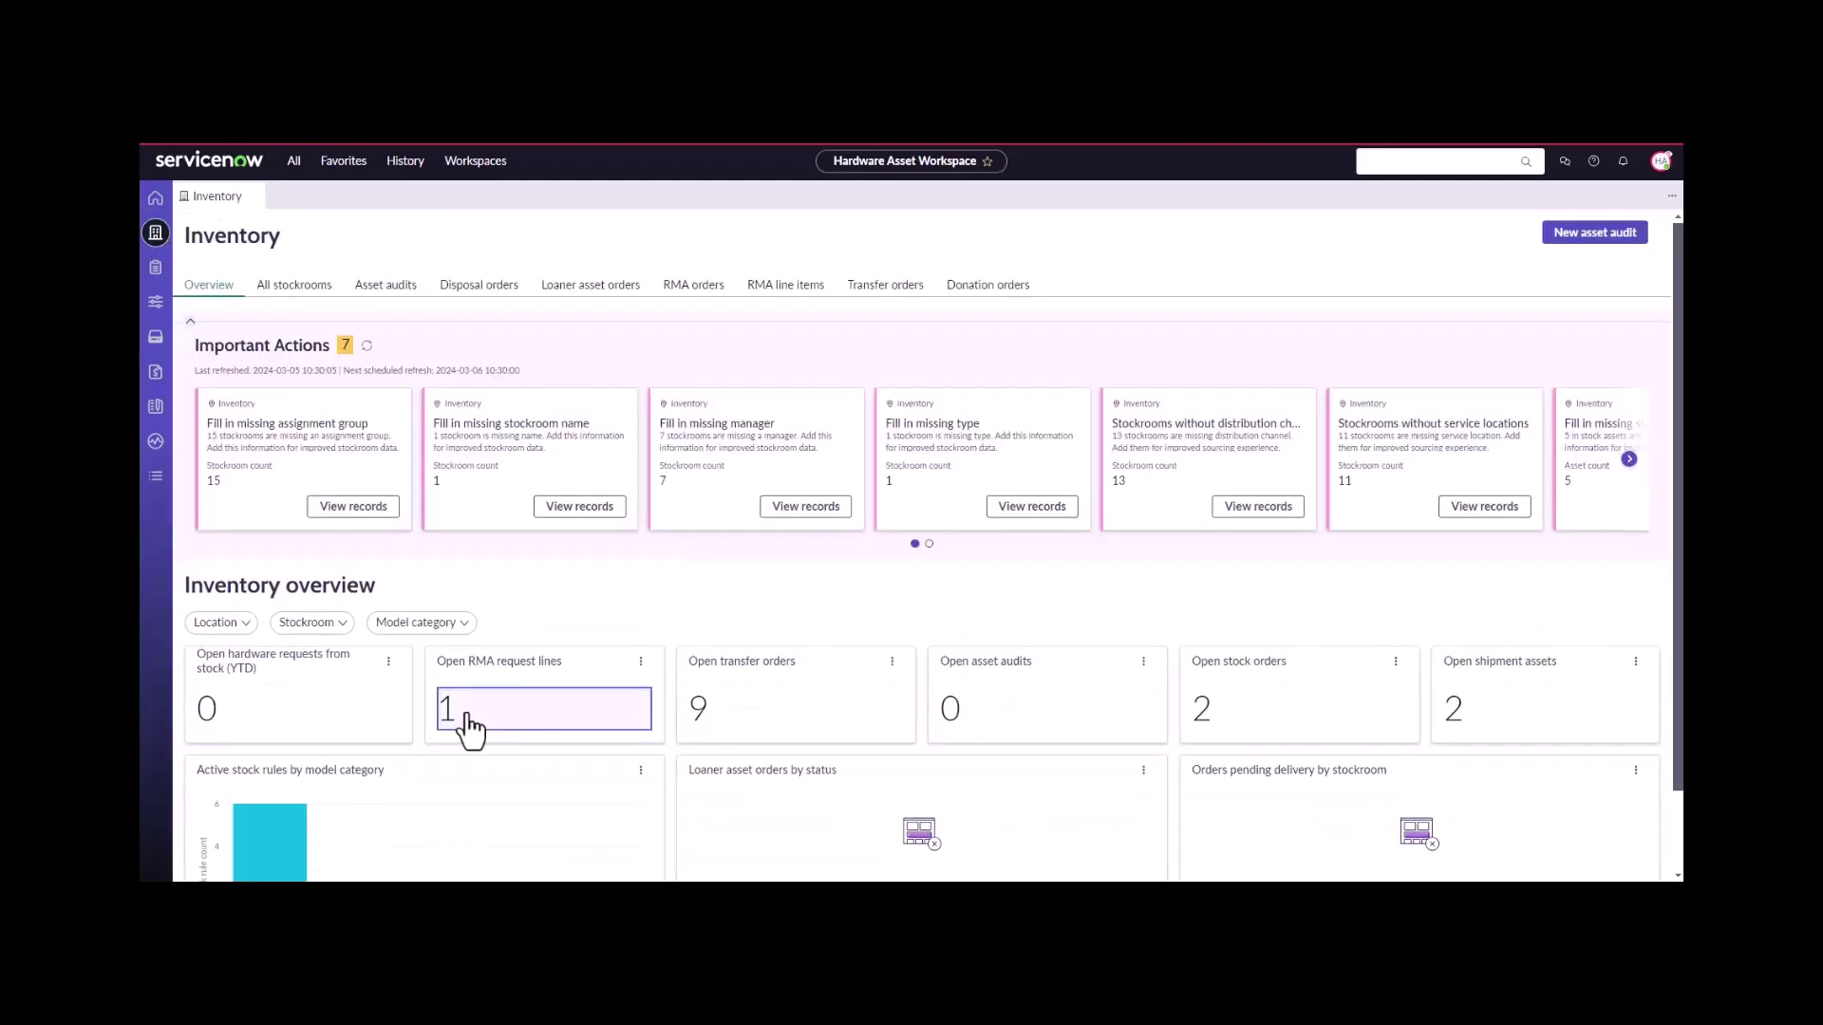
click(473, 727)
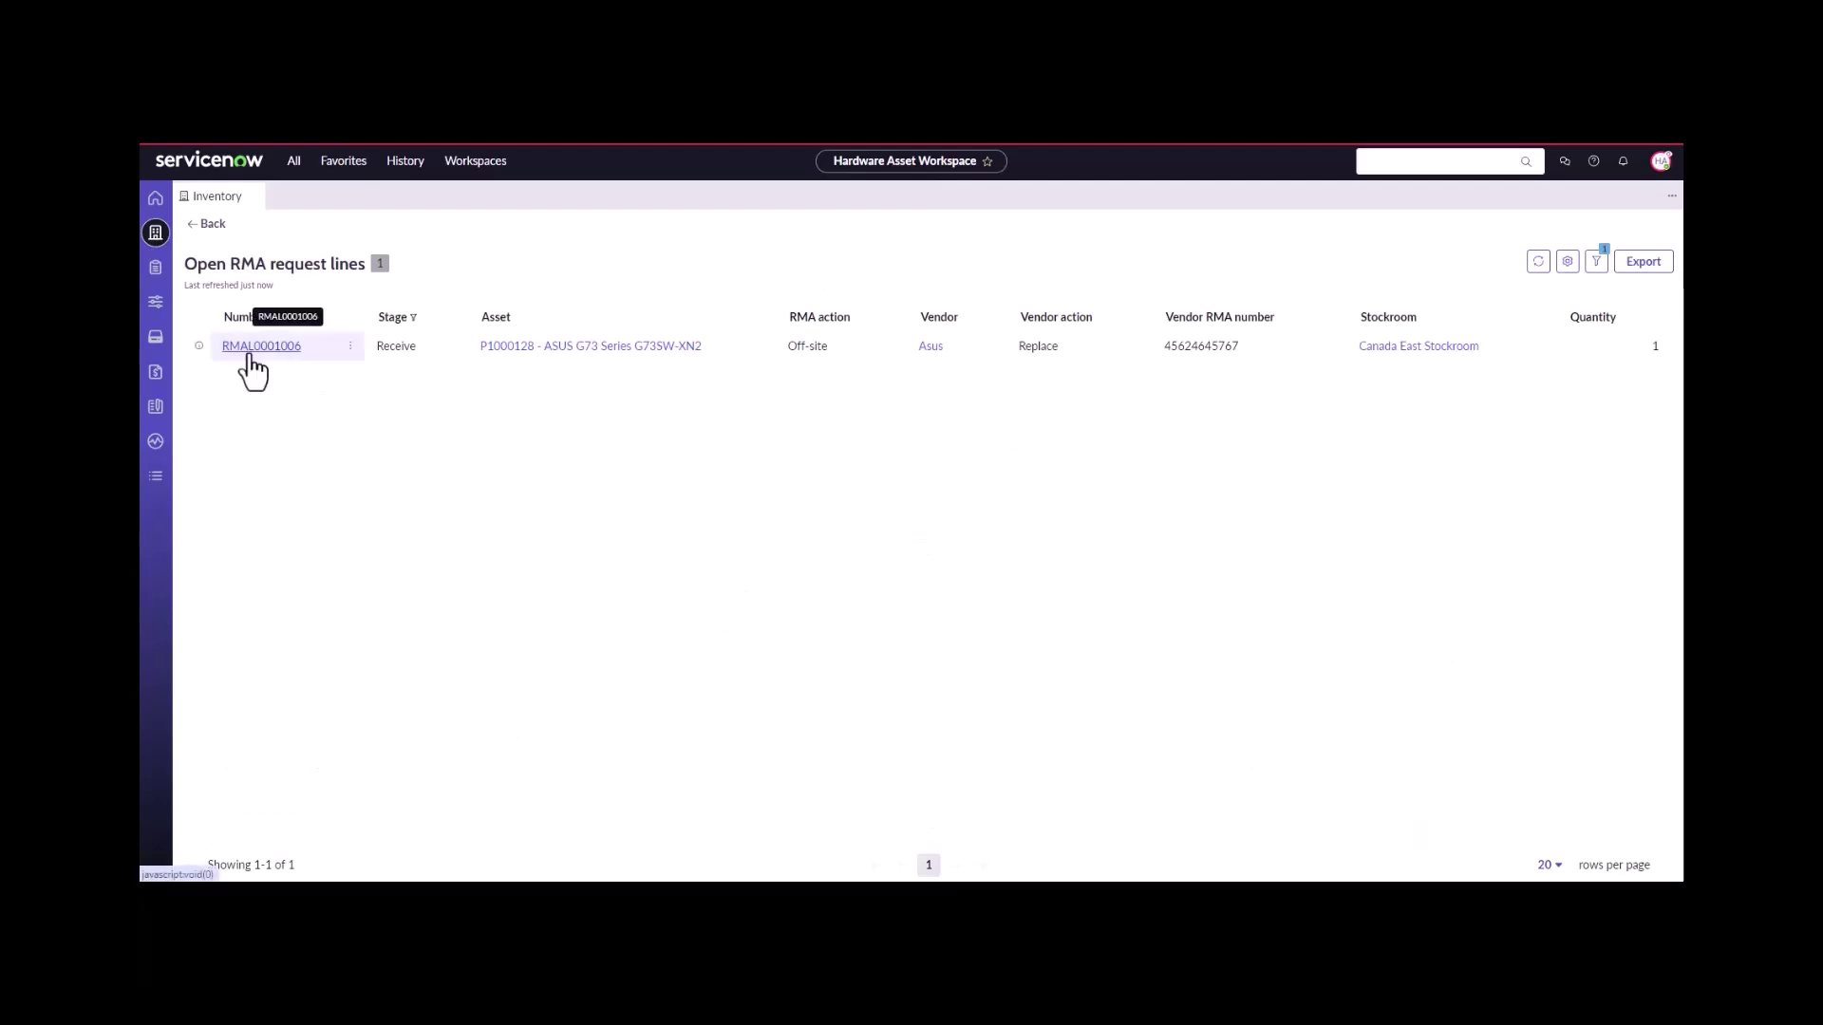
click(246, 355)
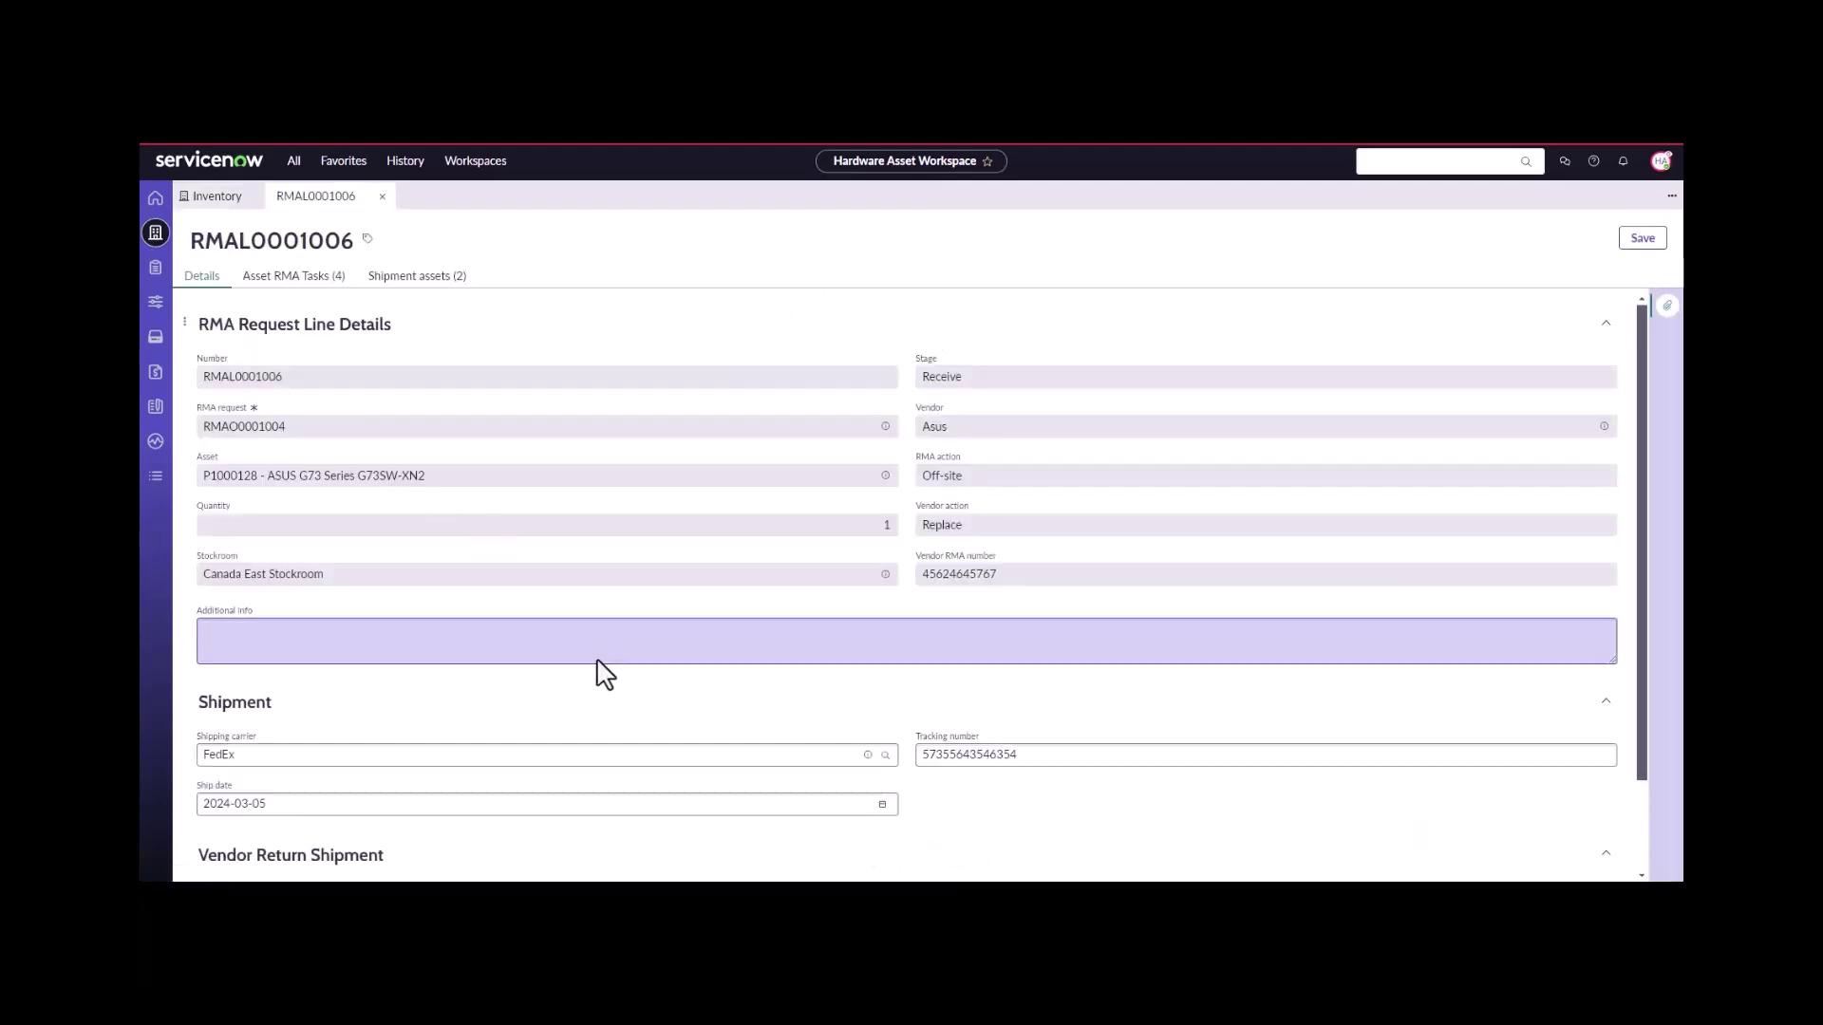
click(302, 278)
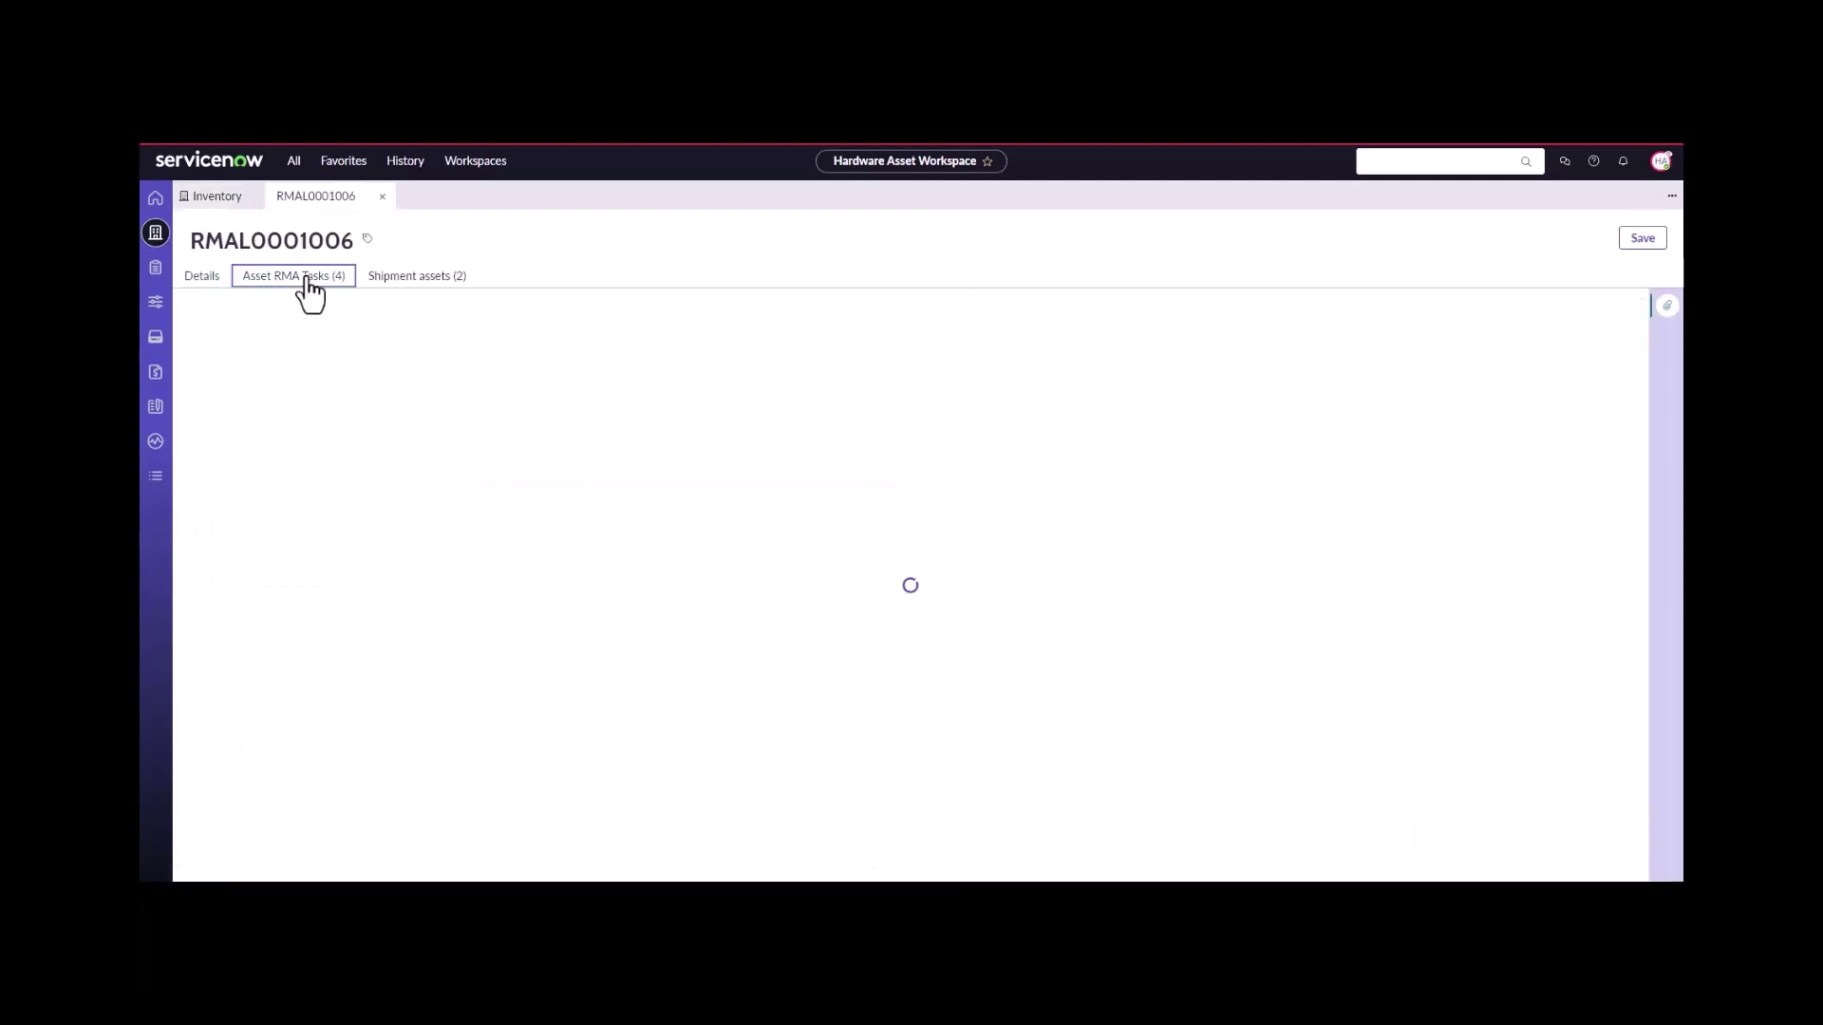
click(237, 484)
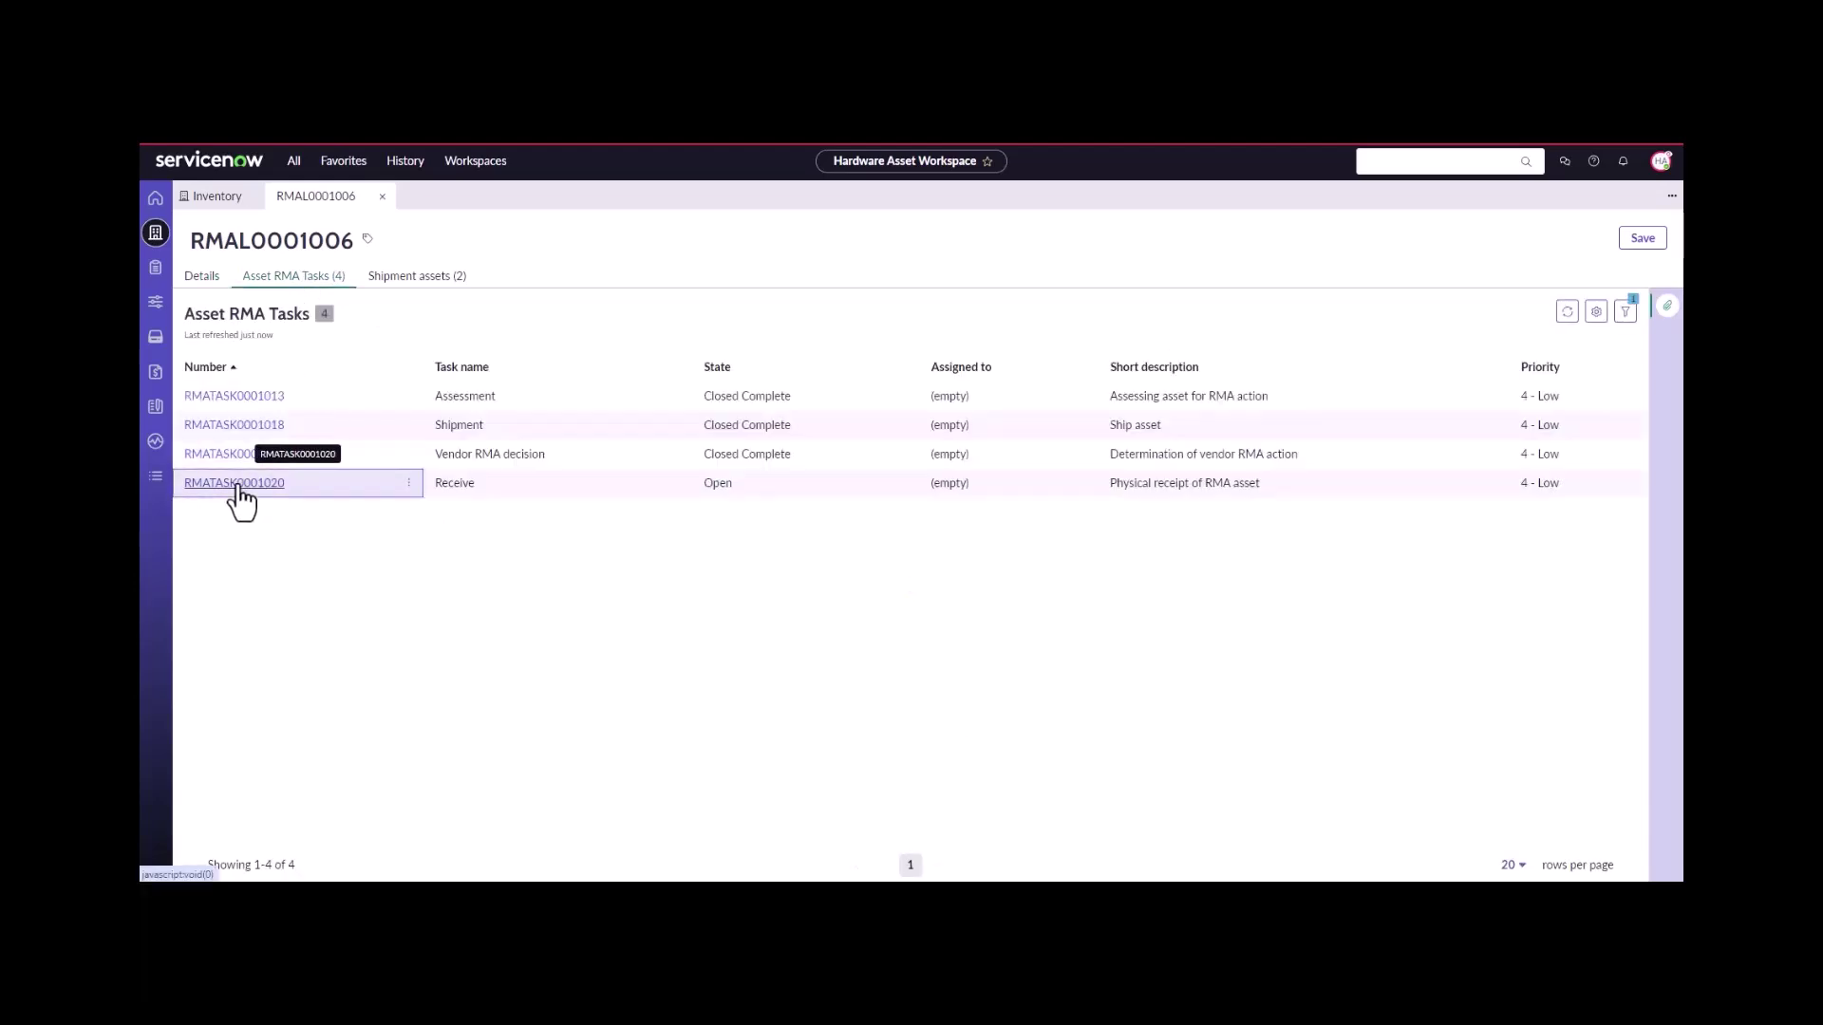
- Set the Receive task's Asset received to Yes
scroll(458, 591, down, 3)
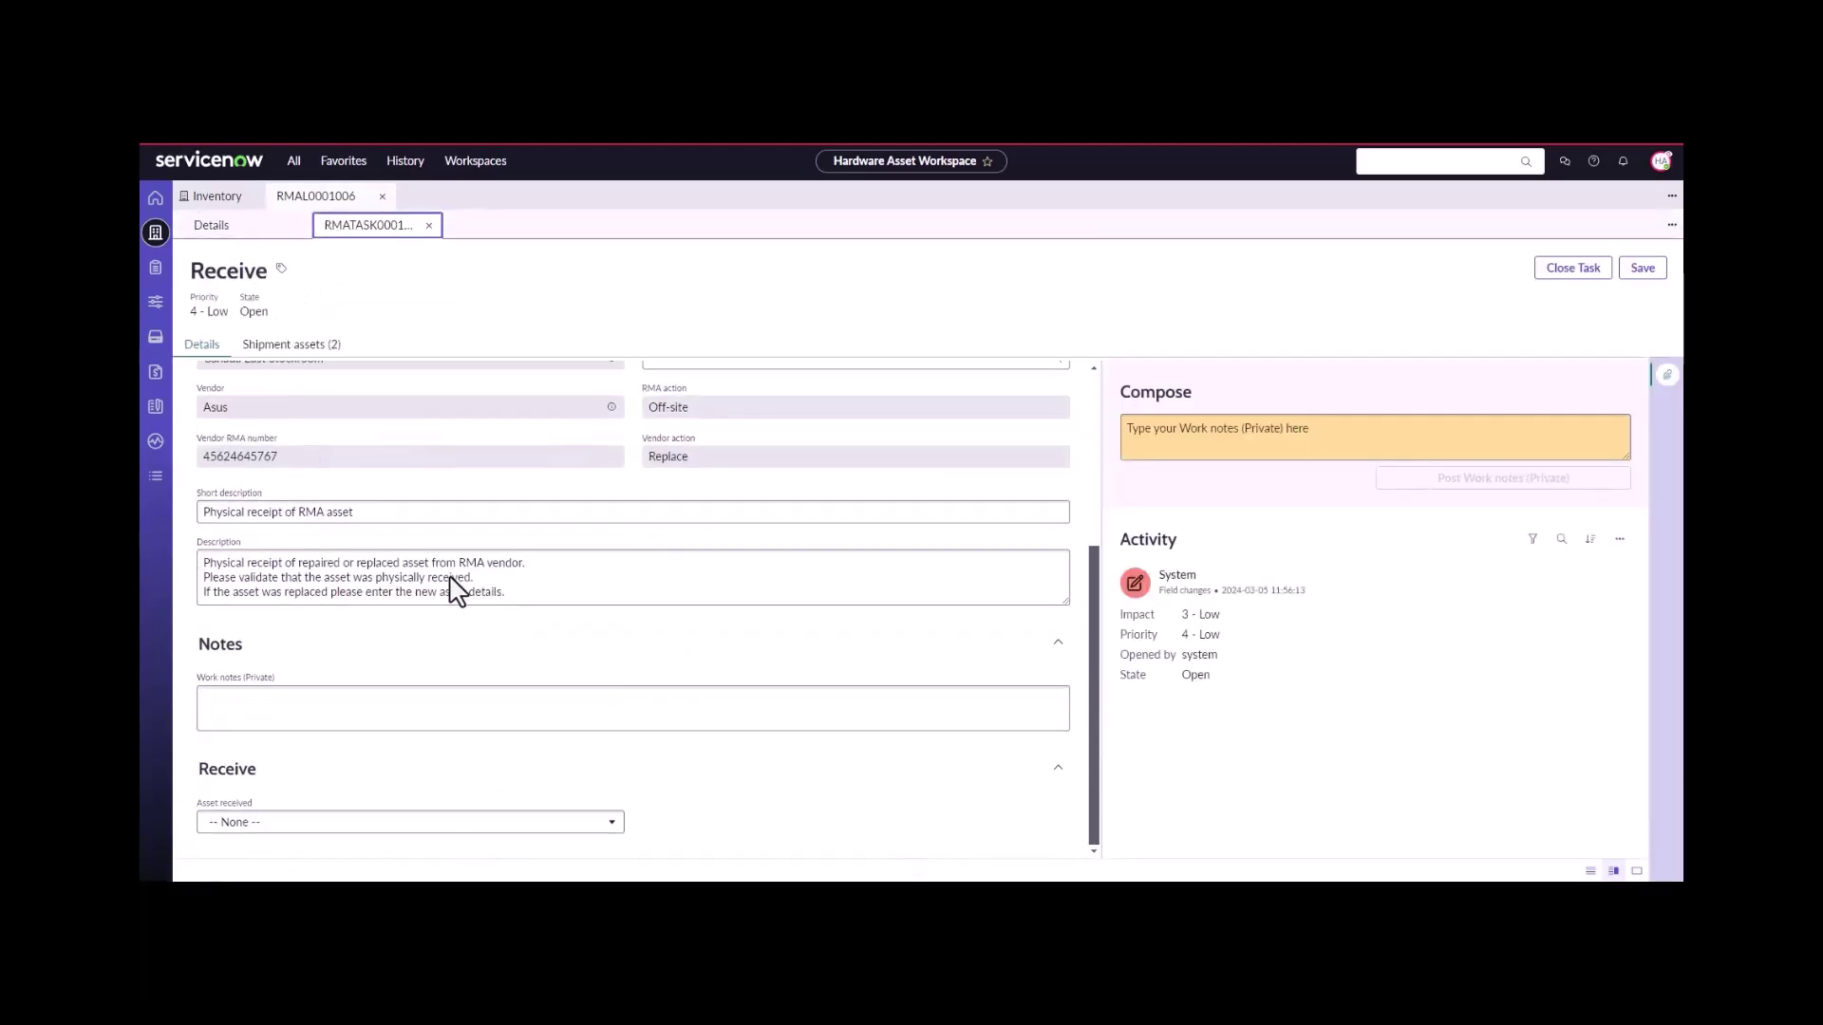
click(324, 822)
click(310, 775)
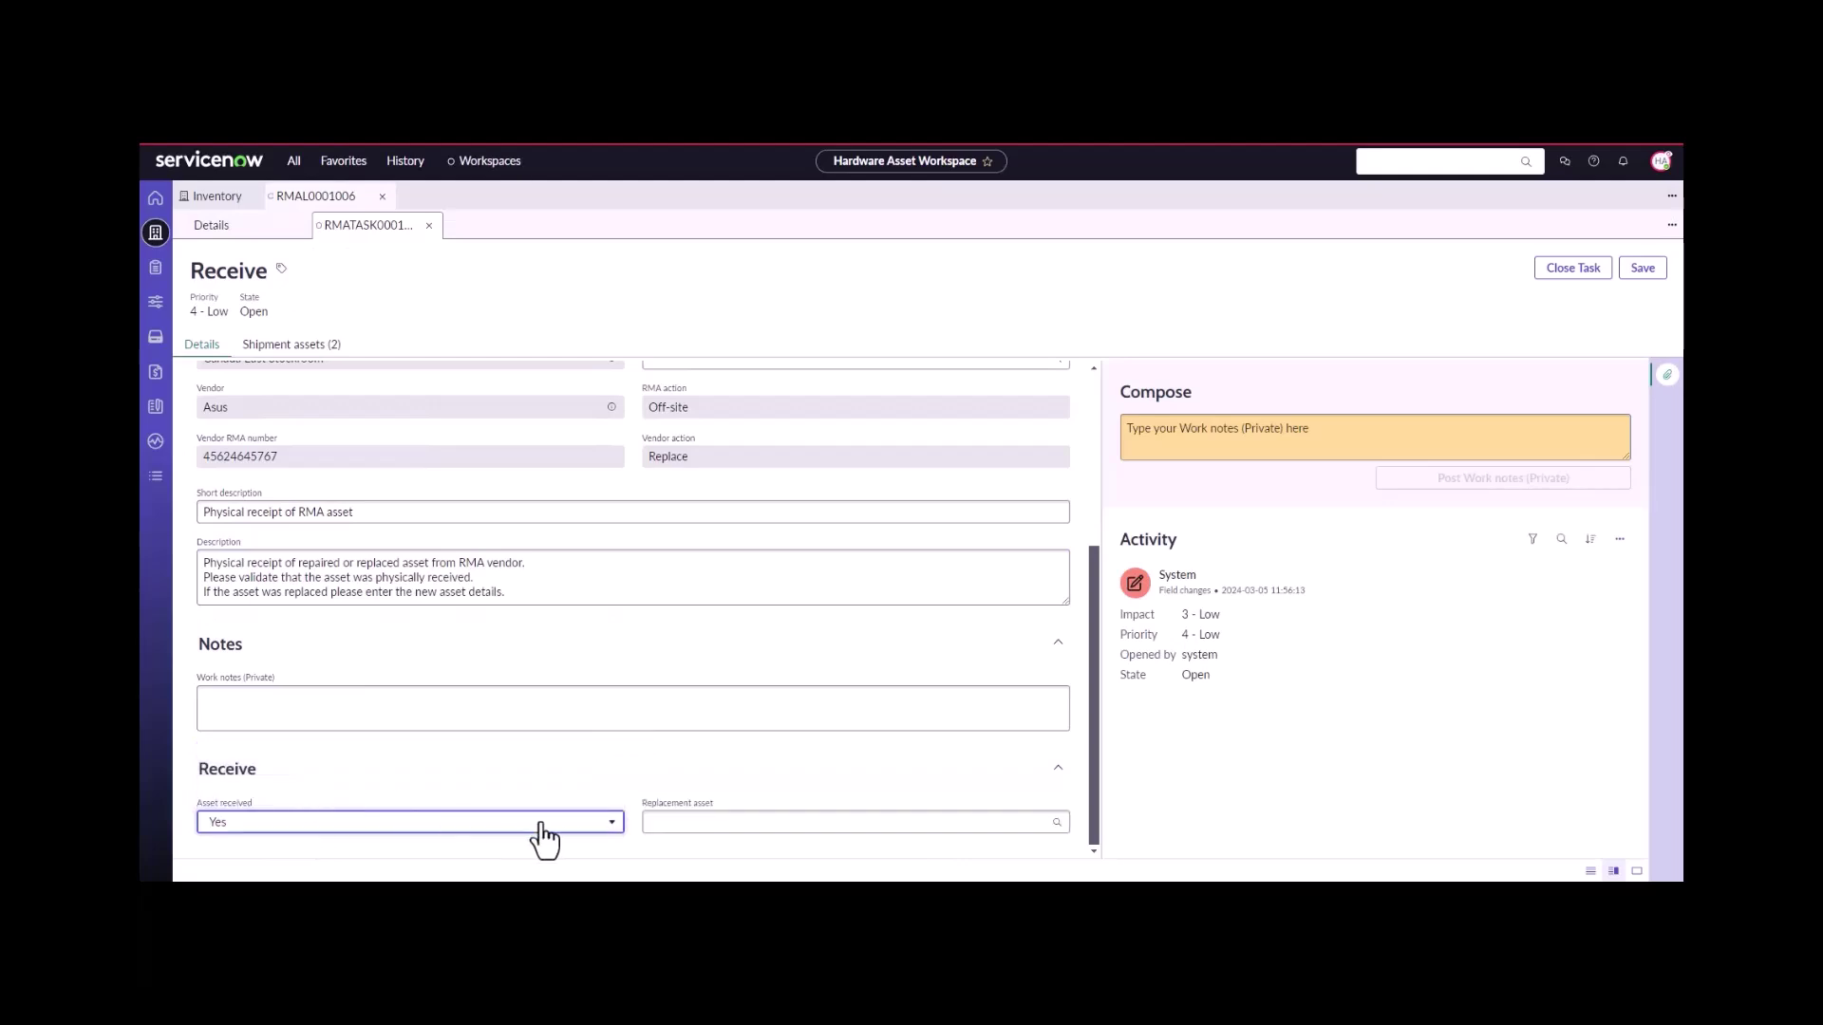
- Open the hardware assets list and filter the Serial number column by 'serialnum'
click(231, 199)
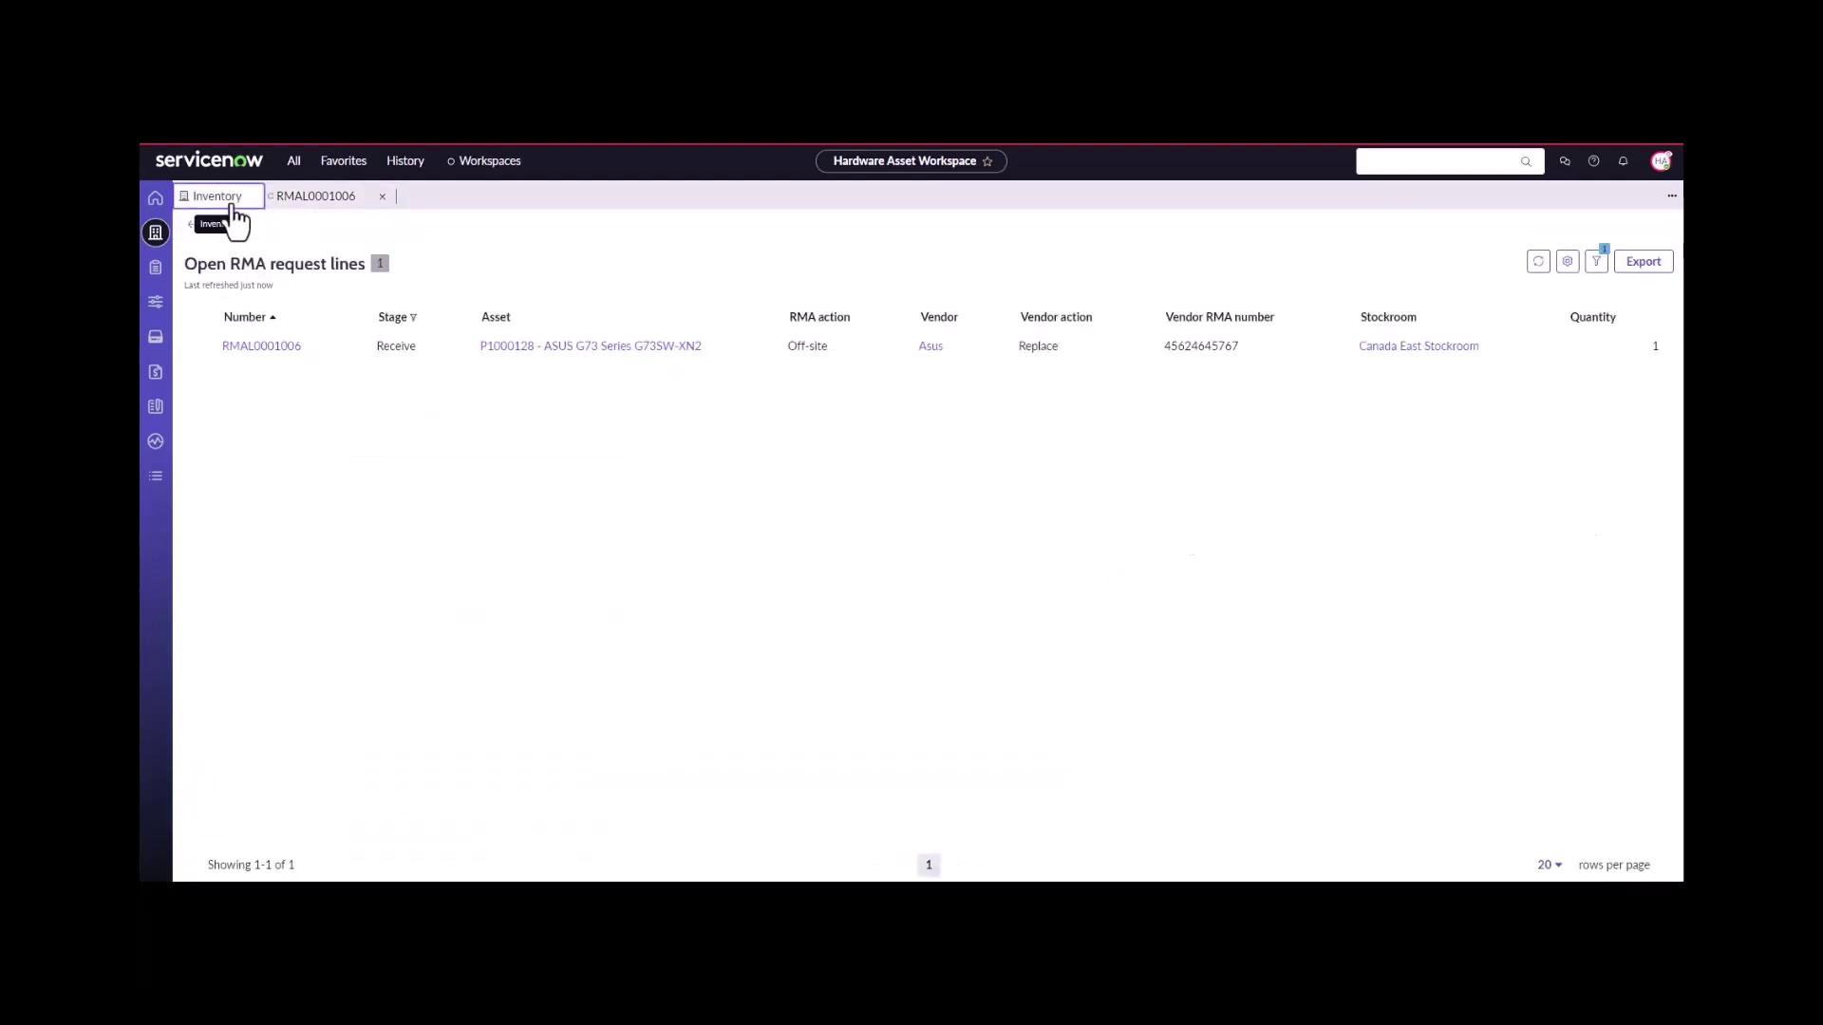
click(156, 271)
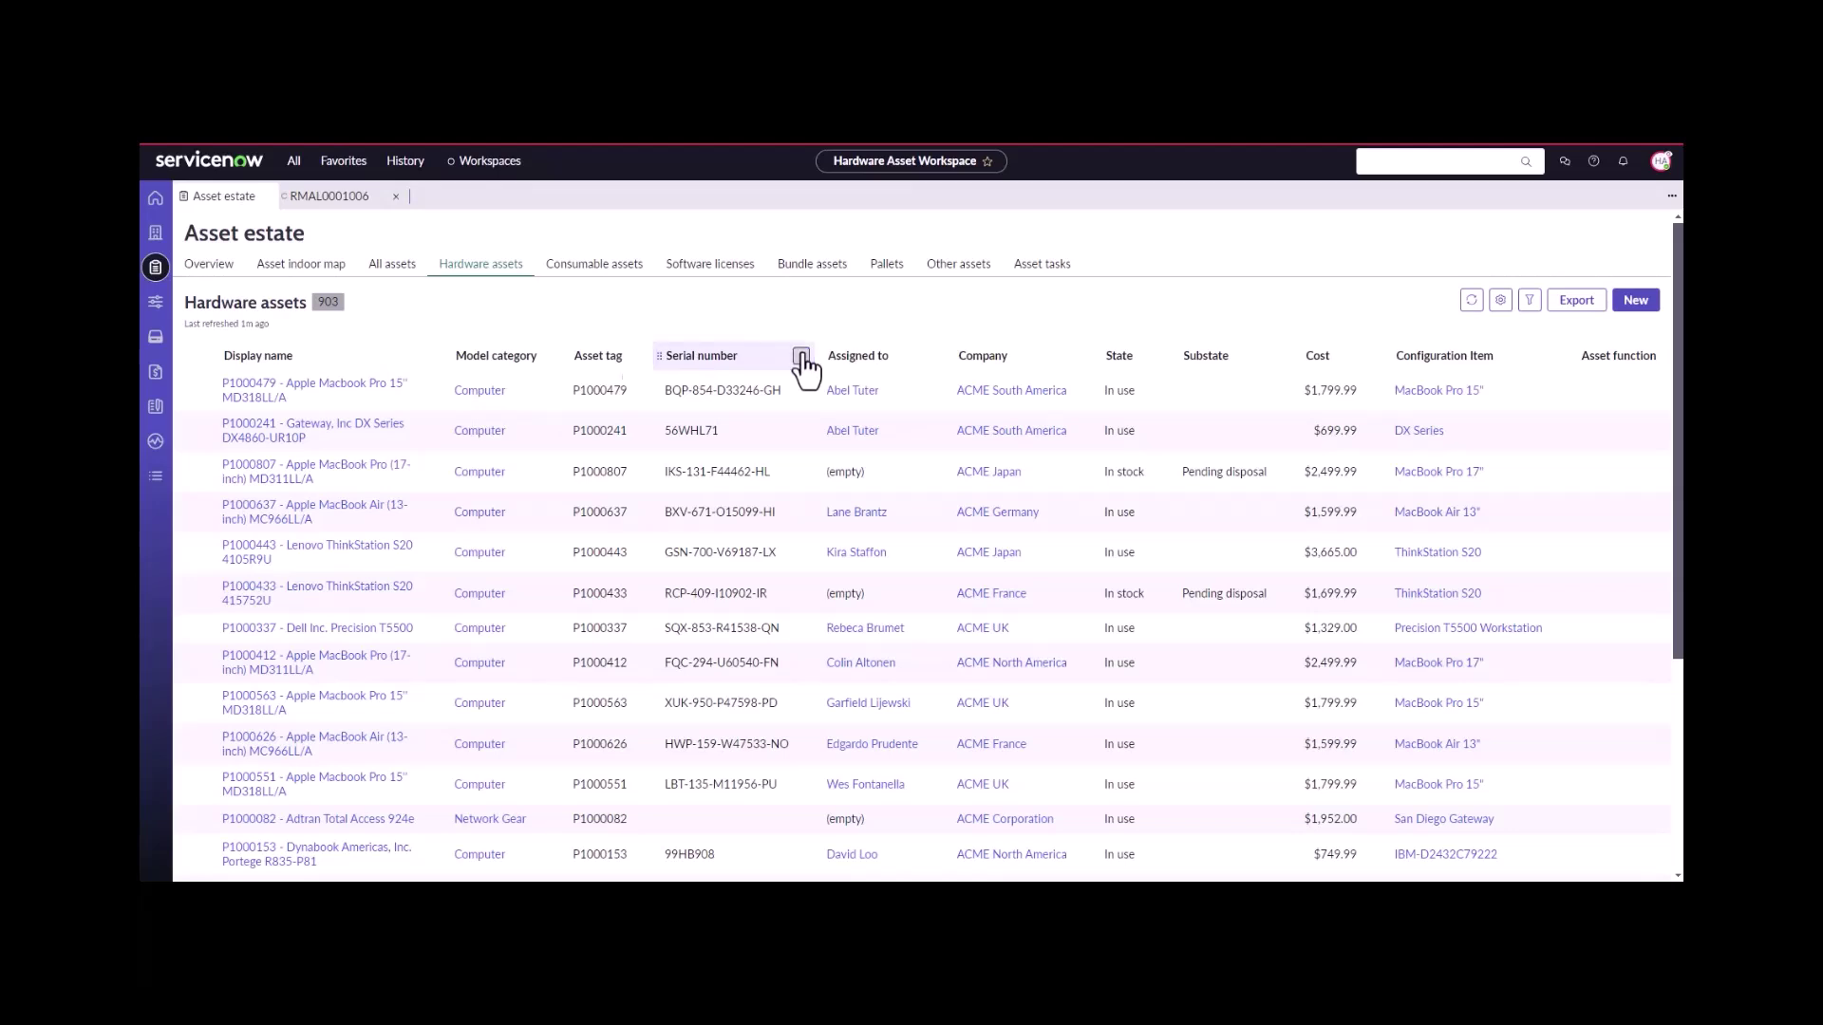
click(800, 356)
click(699, 501)
text(seri)
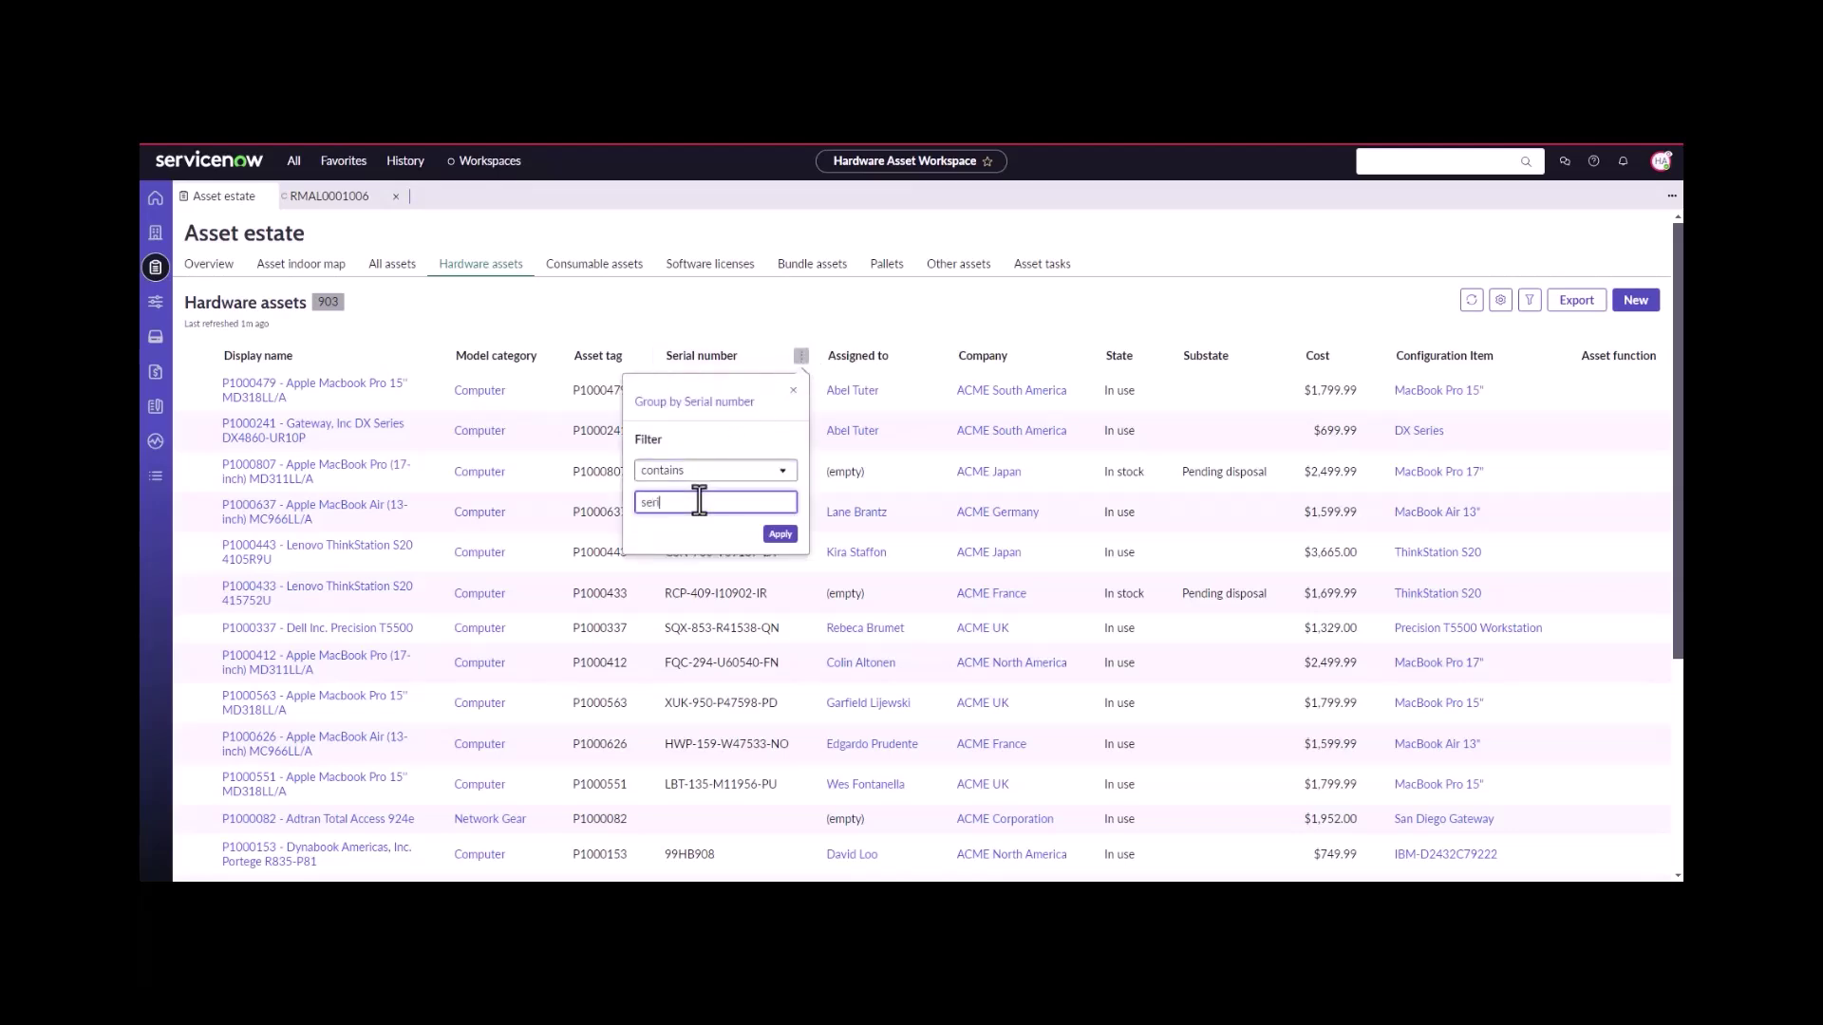
text(alnum)
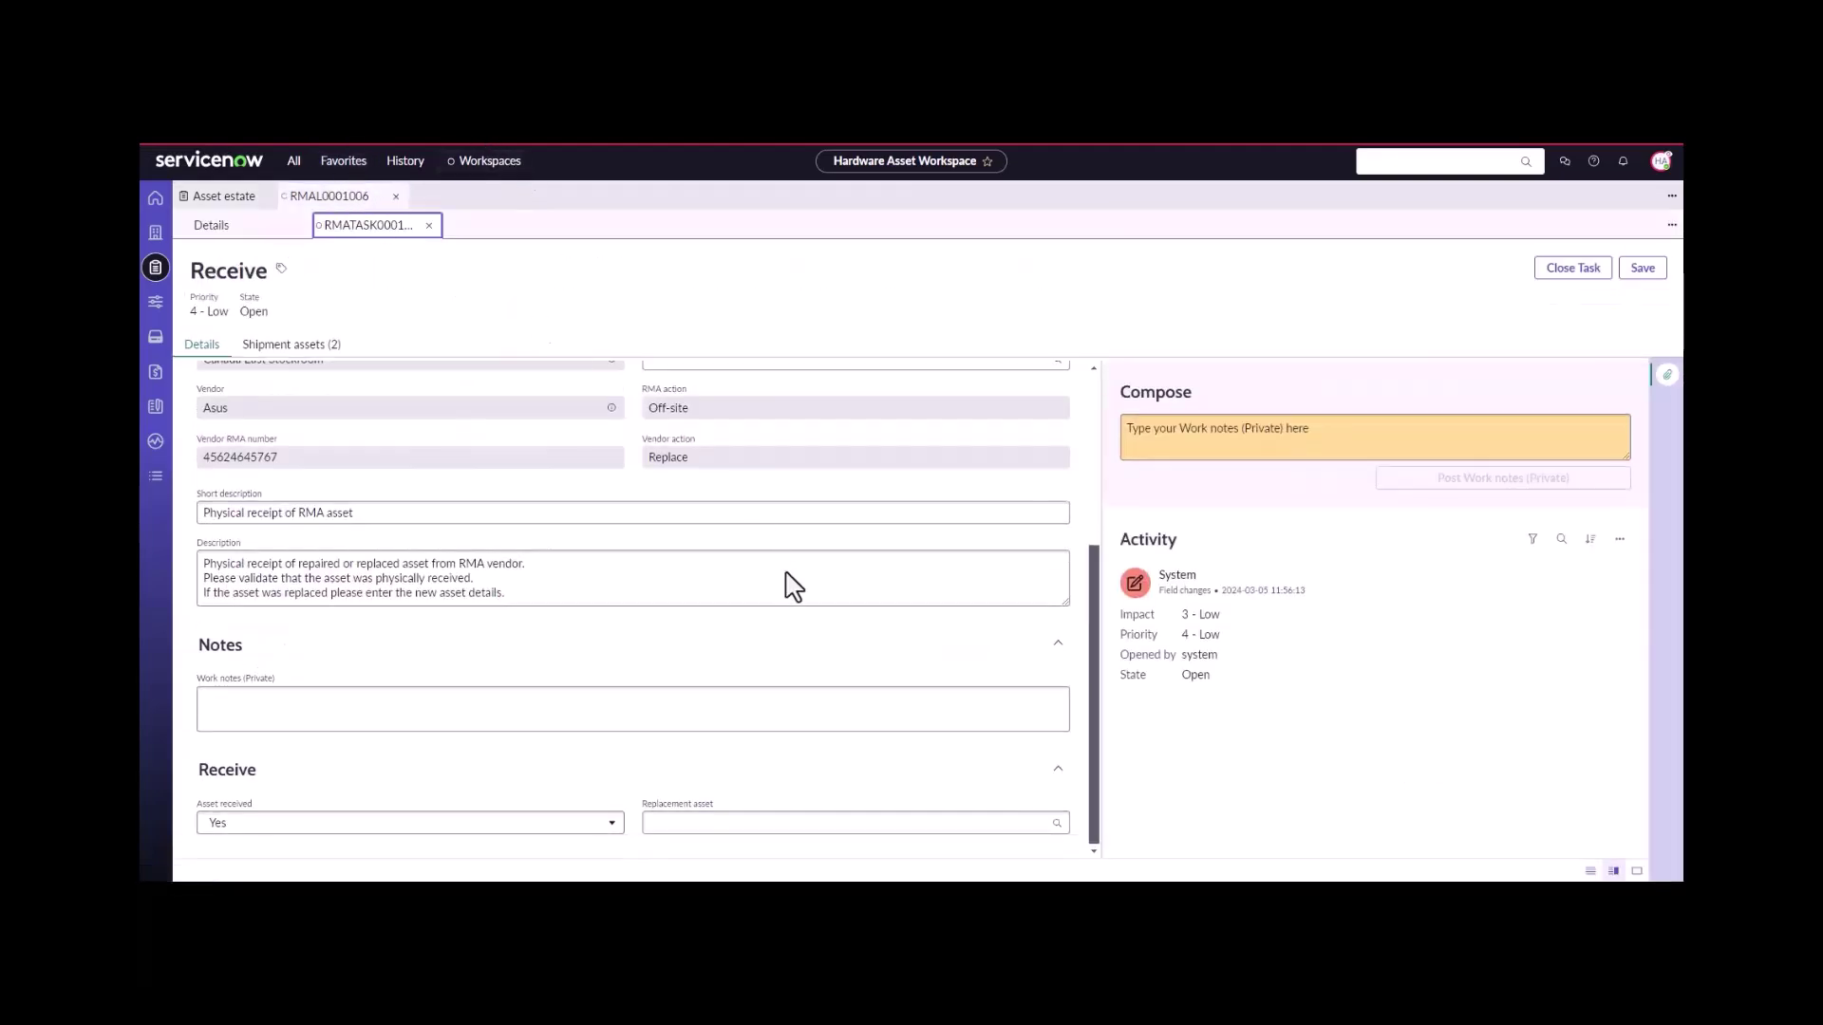
- Filter the Replacement asset lookup by display name Tag072347072 and select that asset
click(742, 823)
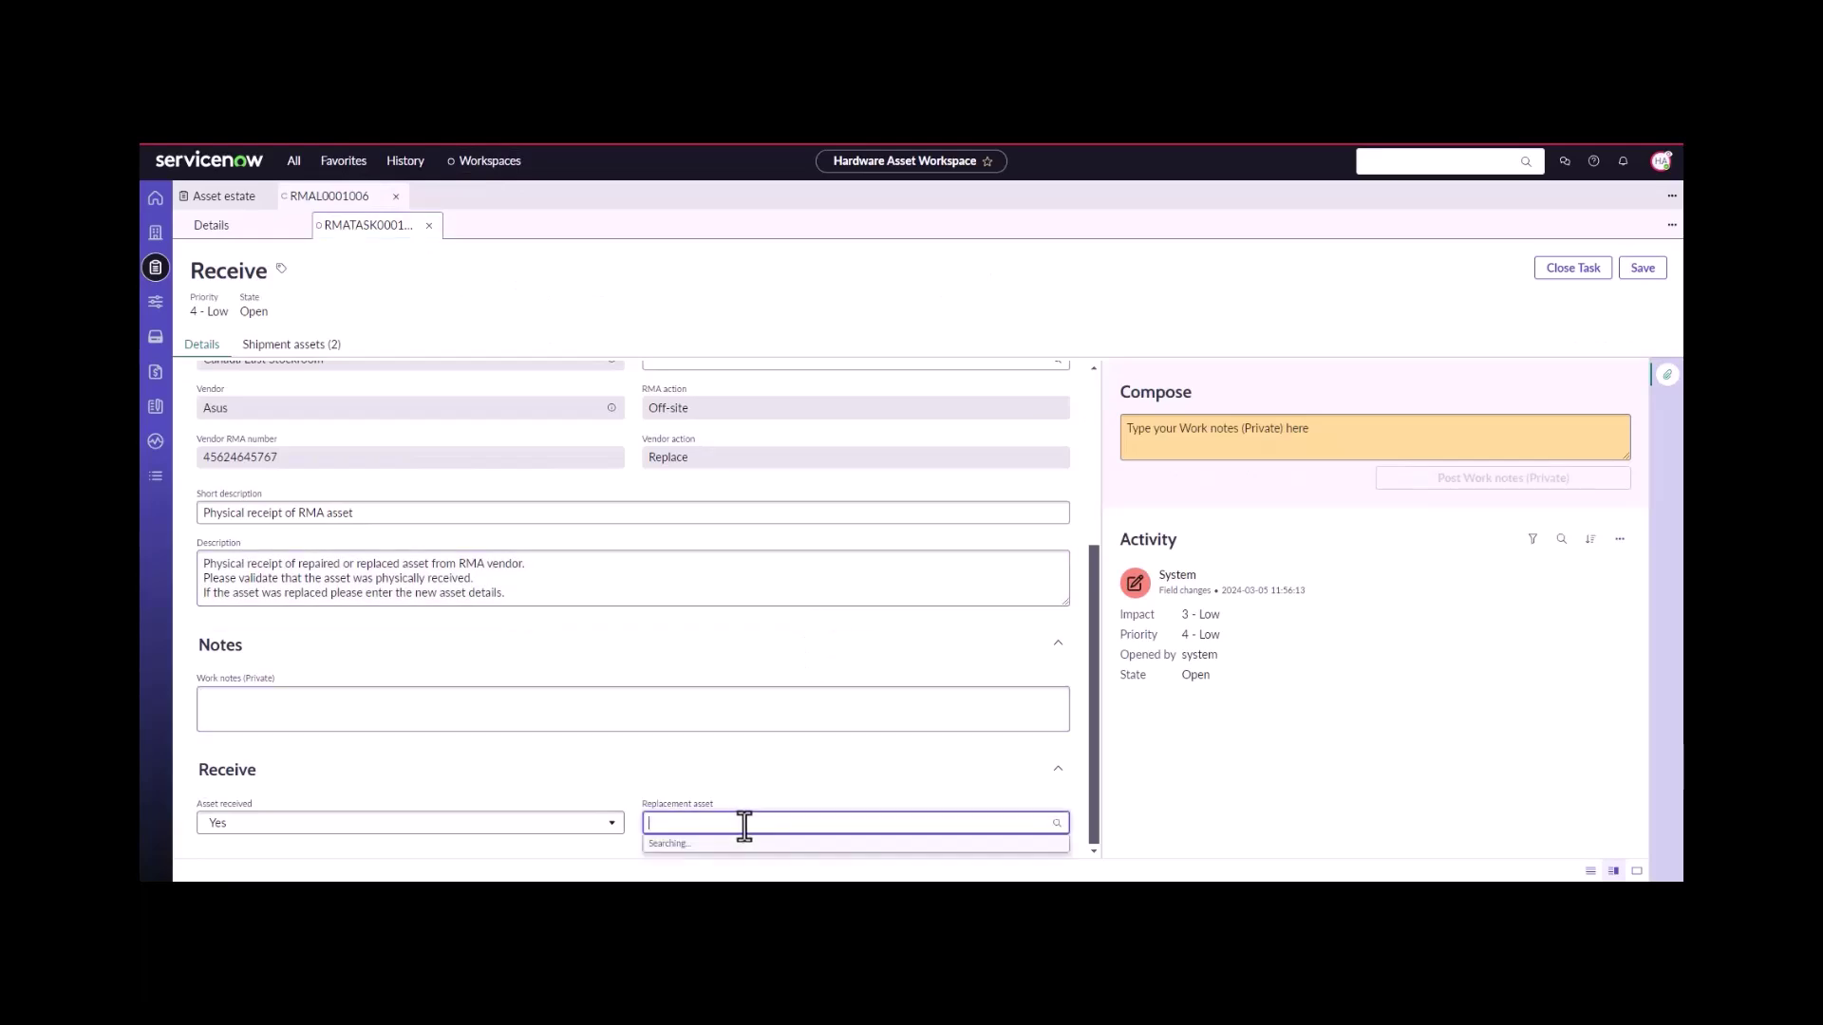
click(1056, 824)
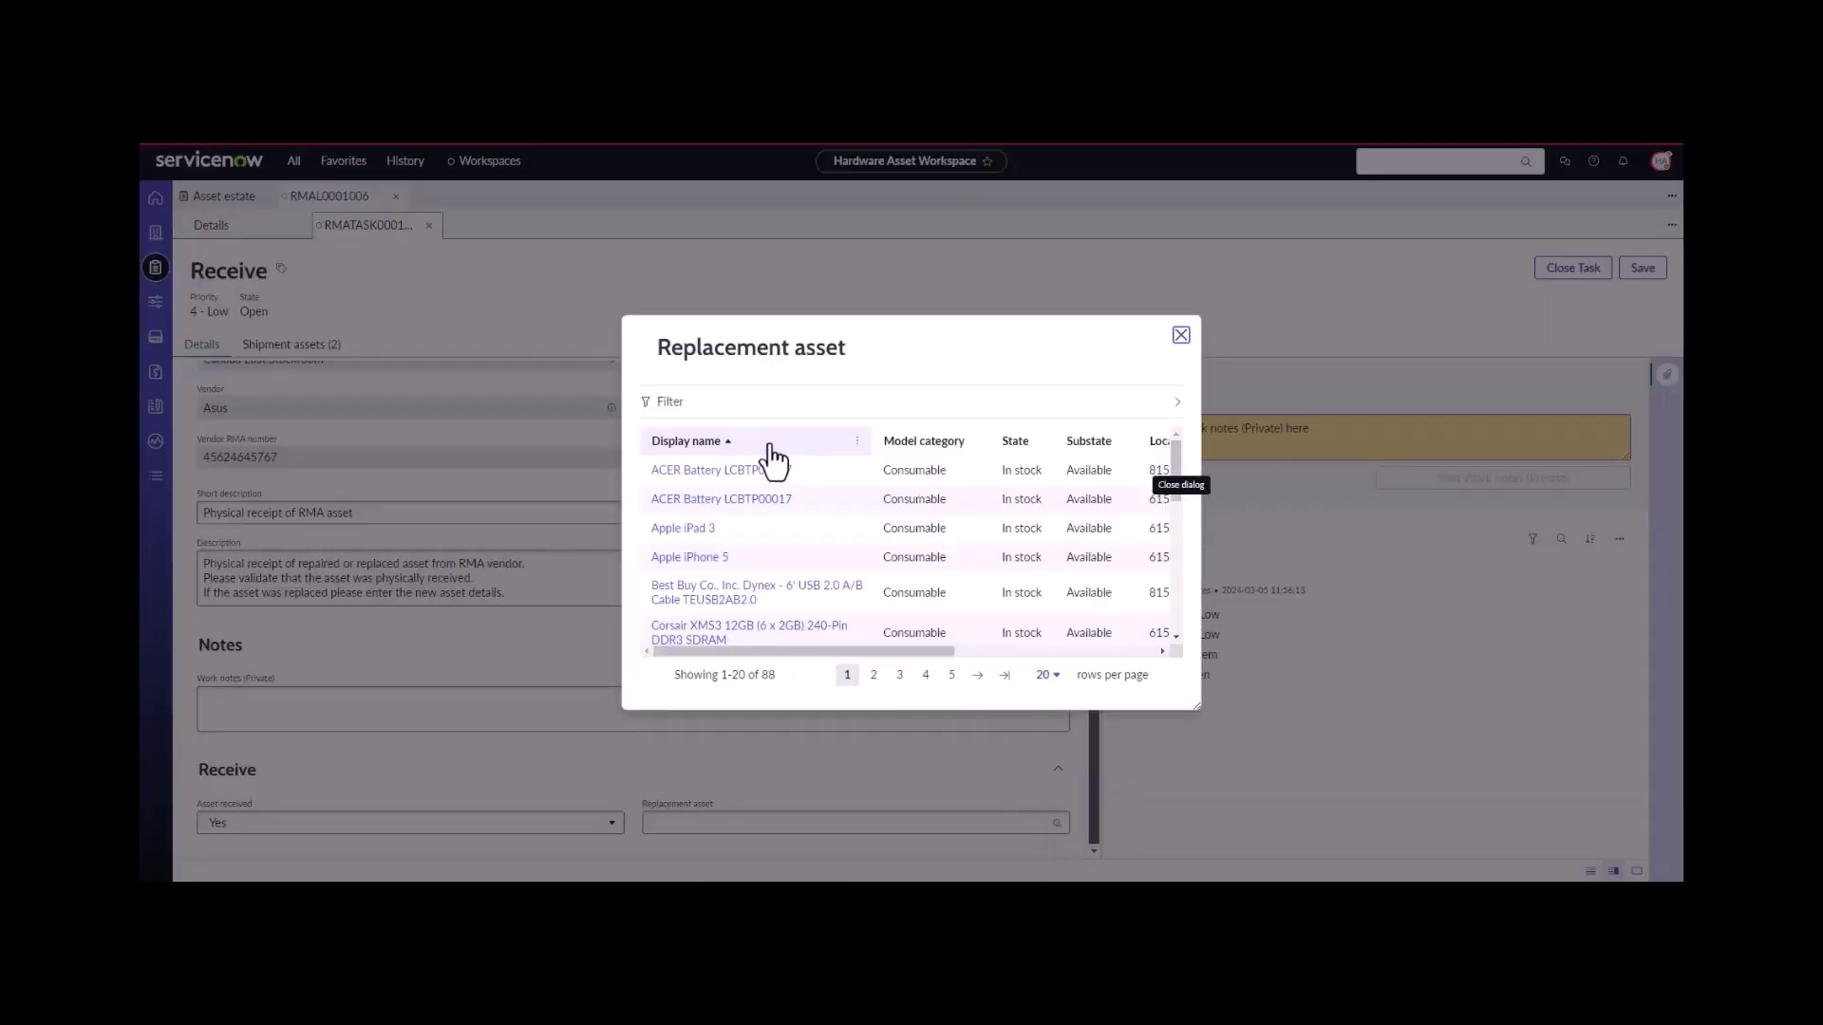
click(857, 440)
click(773, 562)
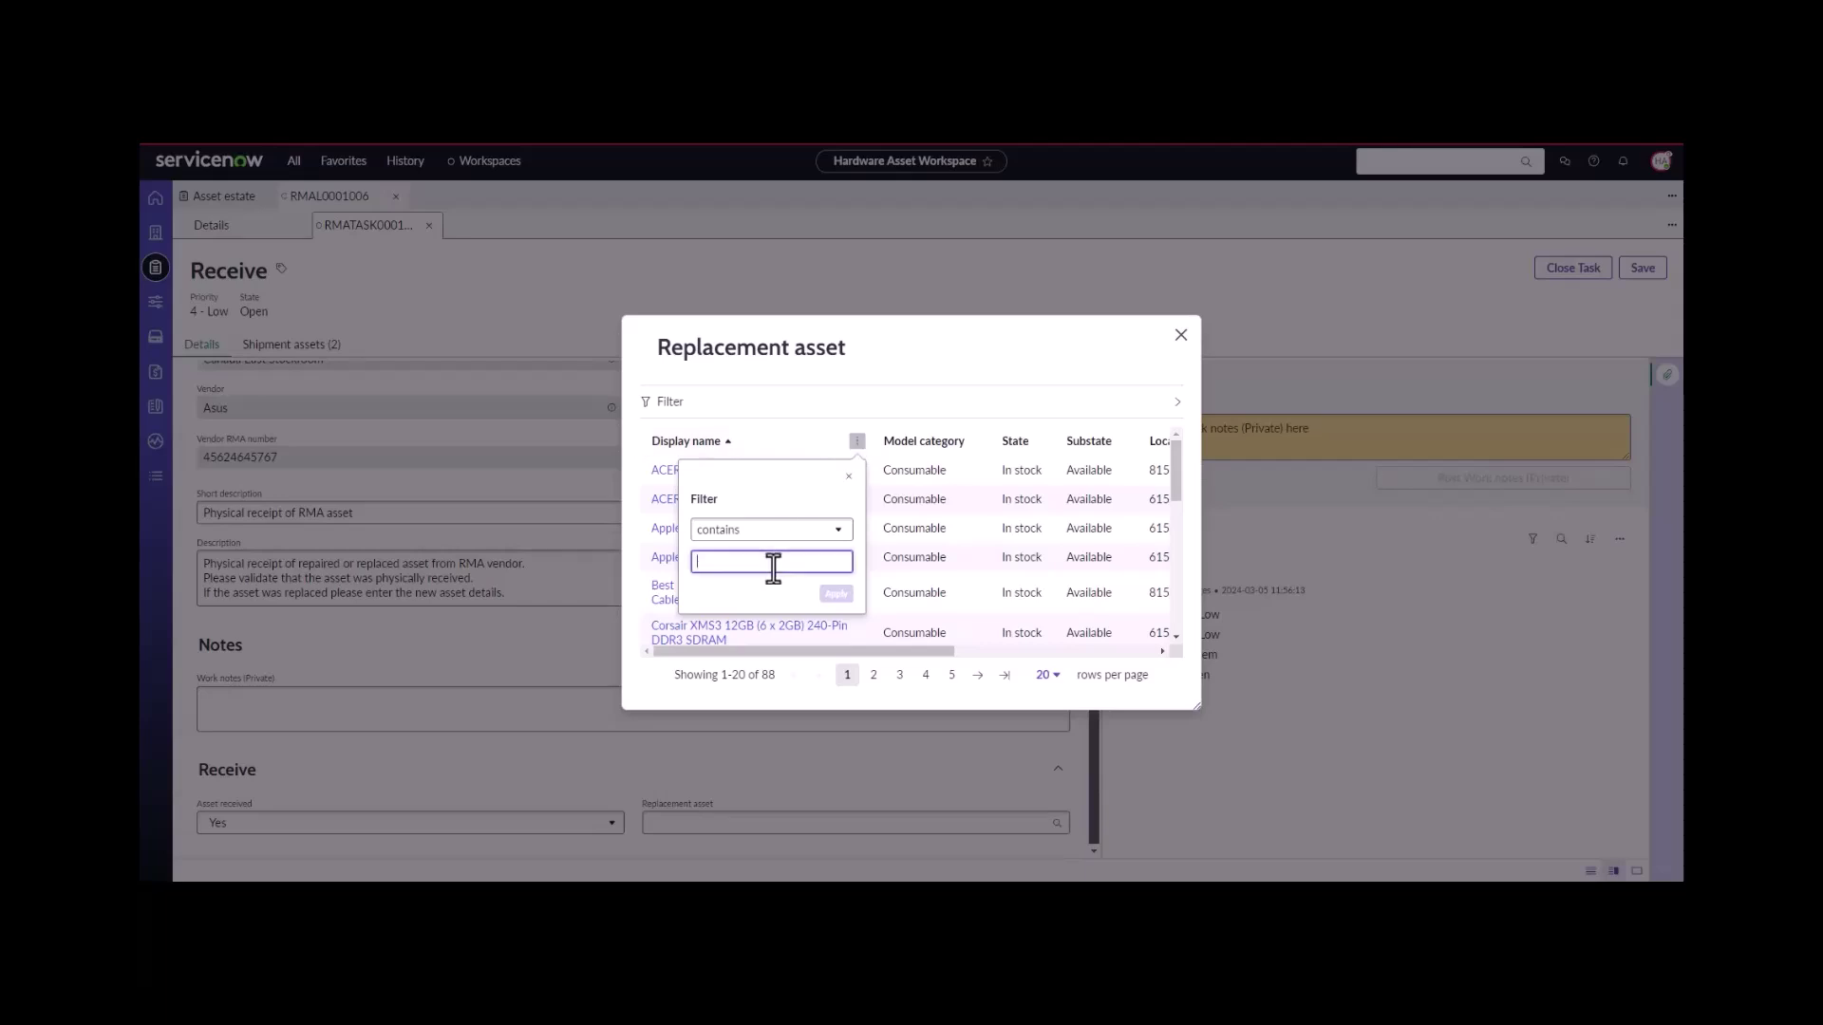
text(Tag072347072)
click(836, 593)
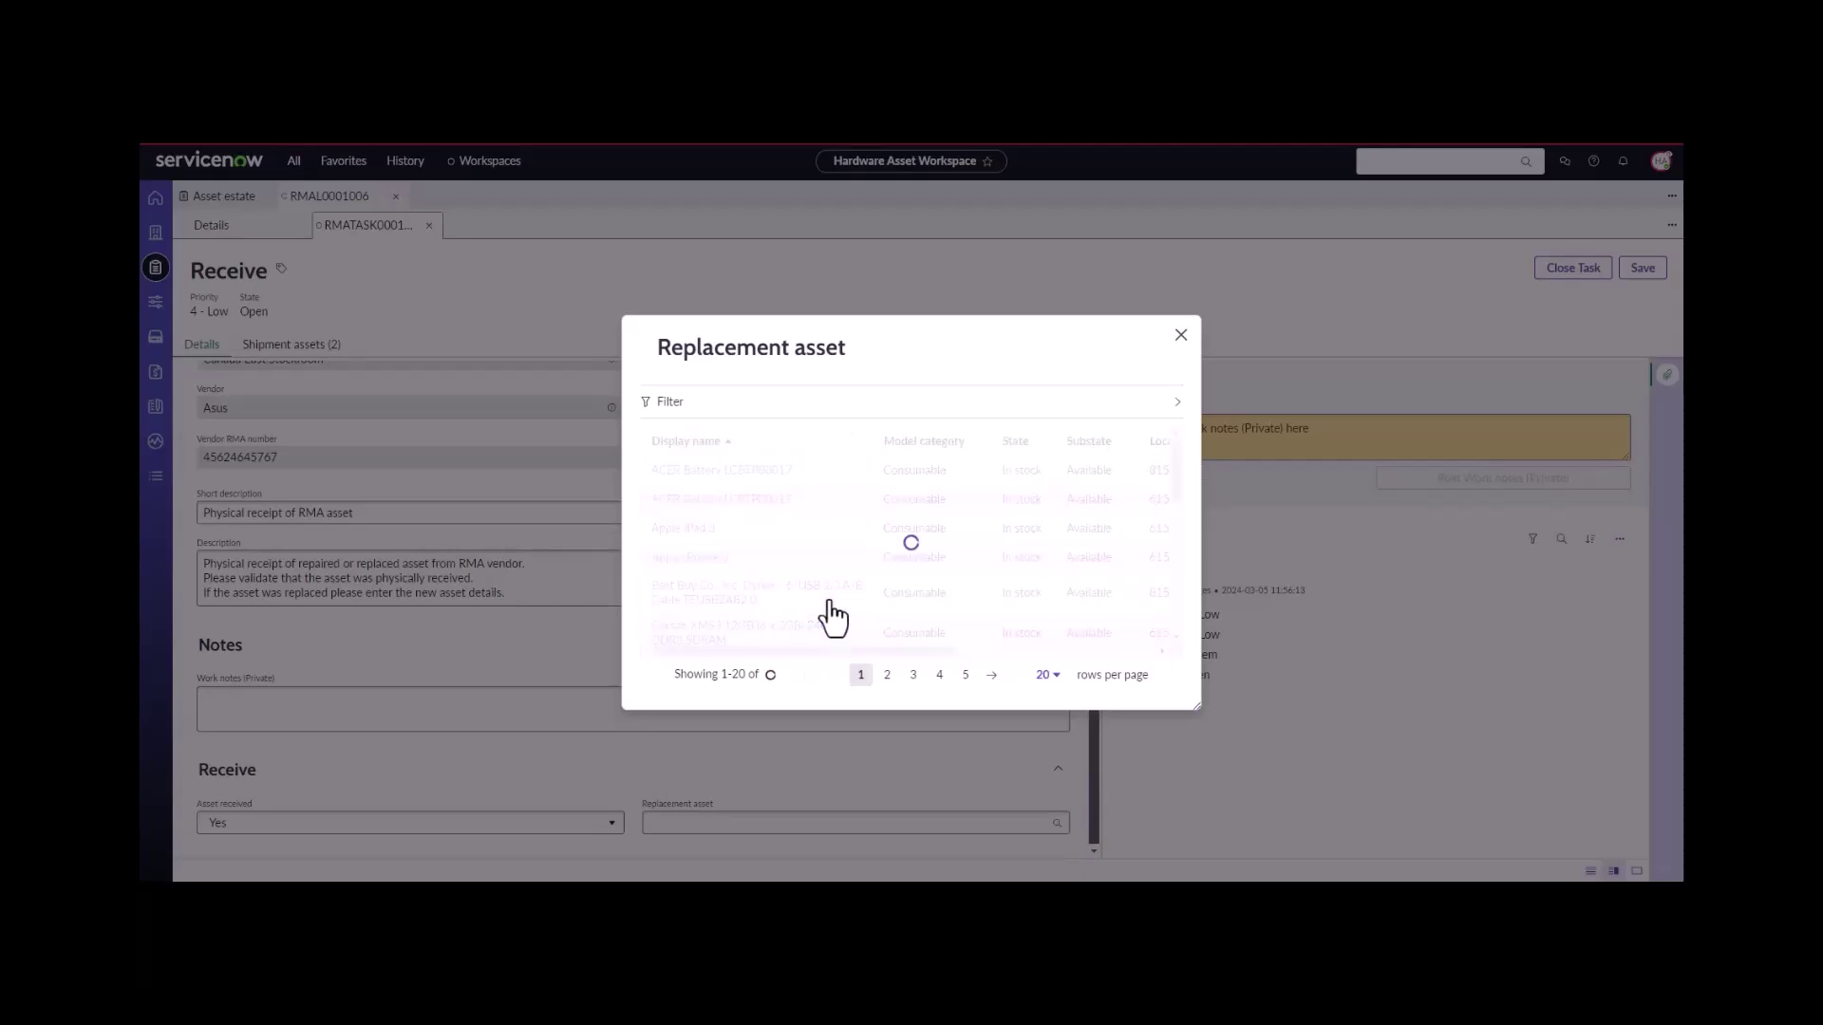
click(703, 482)
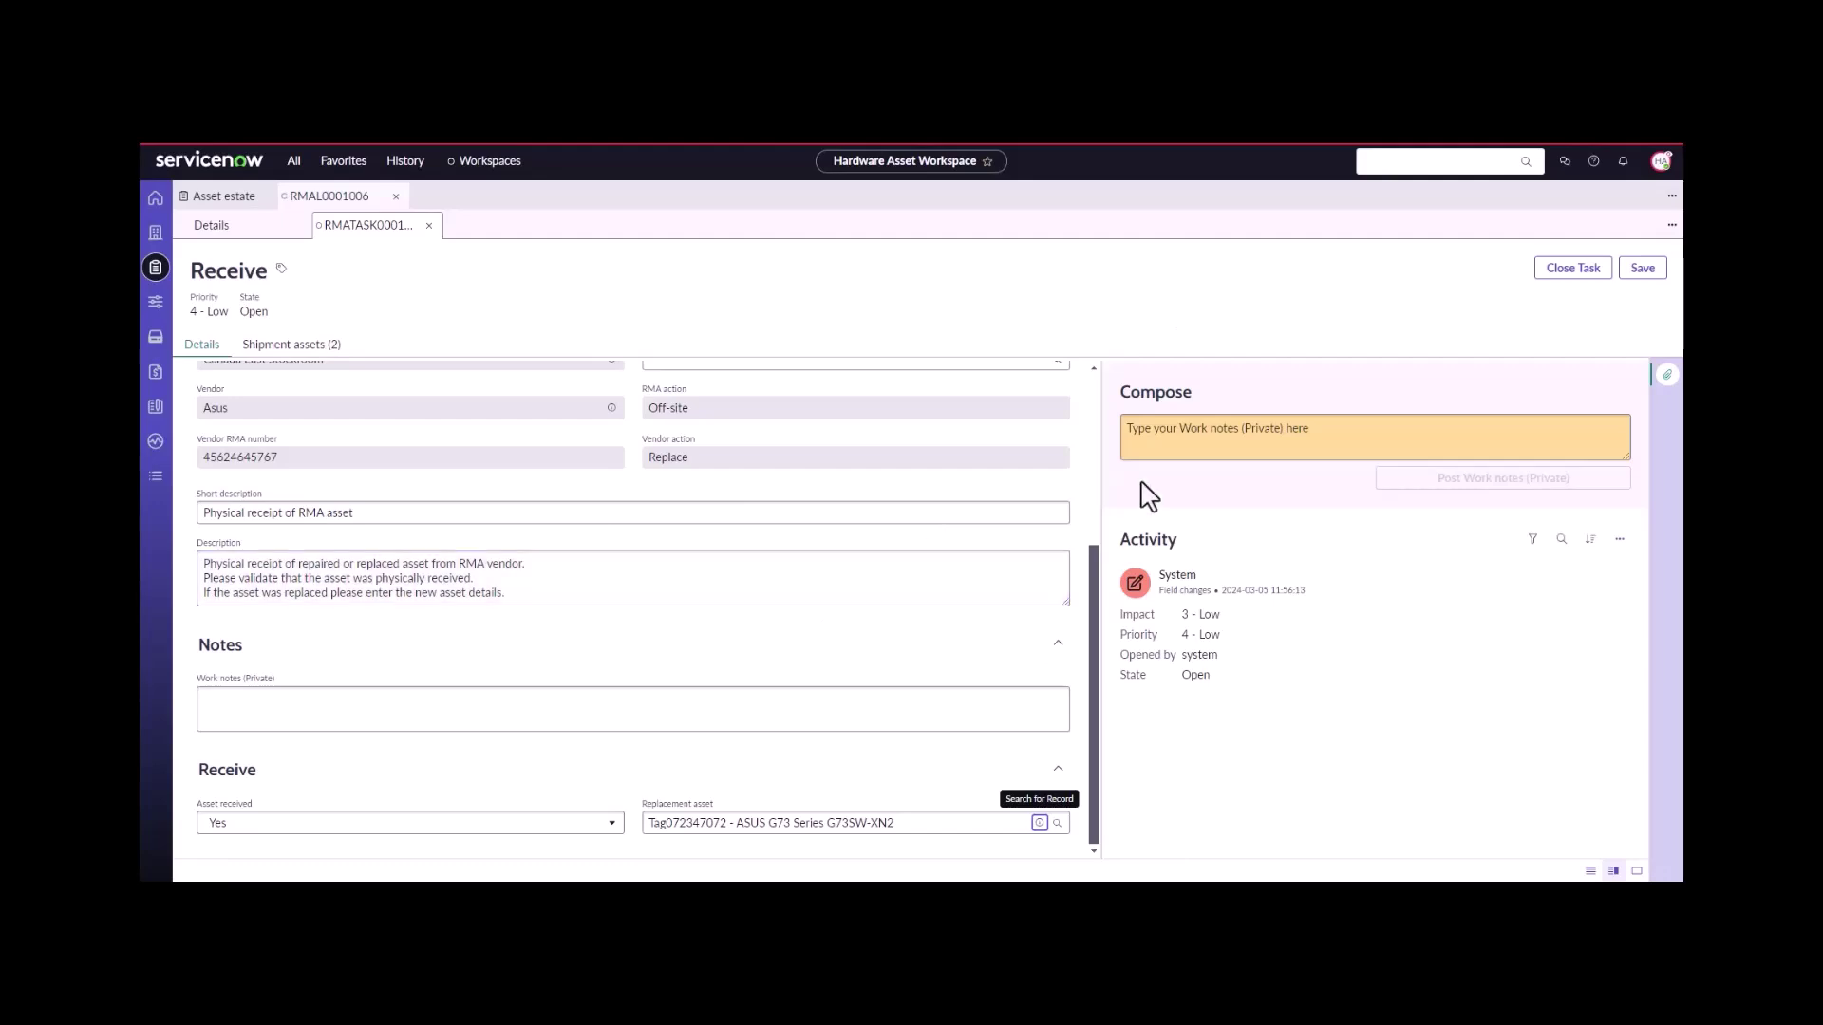
- Close the Receive task as complete and view RMAL0001006's details, now at stage Completed
click(1573, 269)
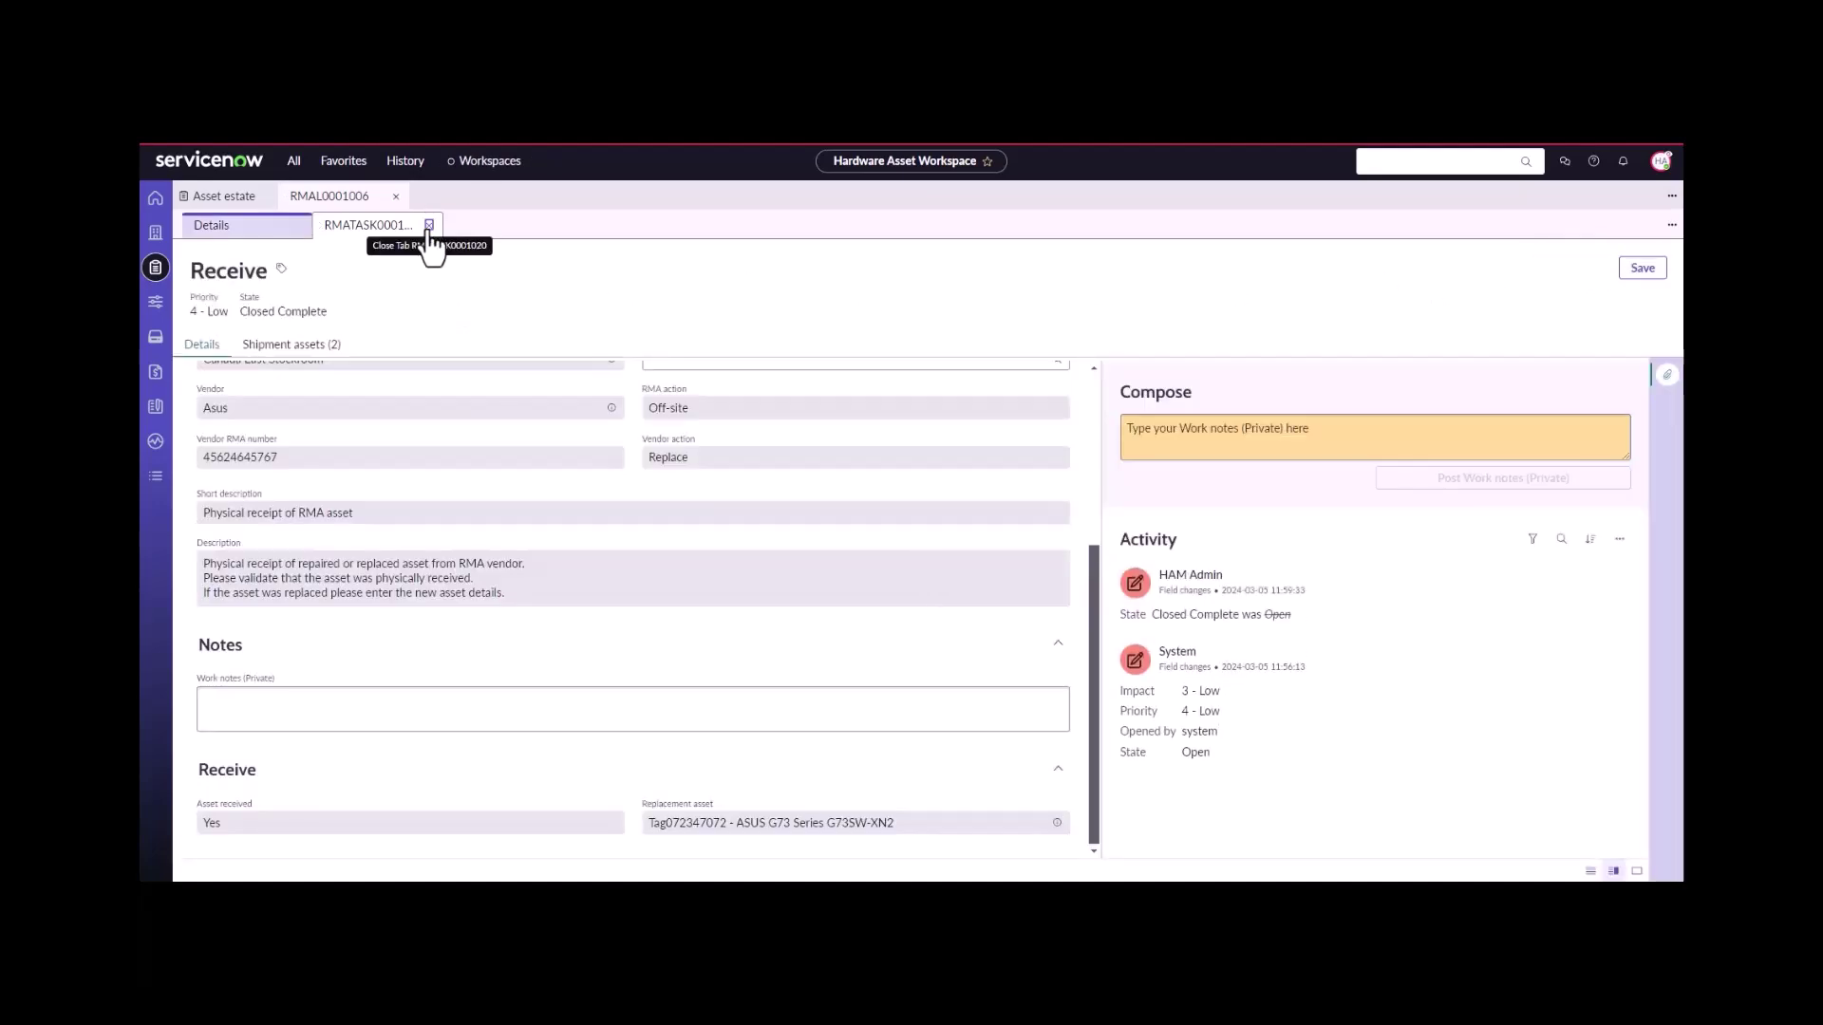
click(429, 225)
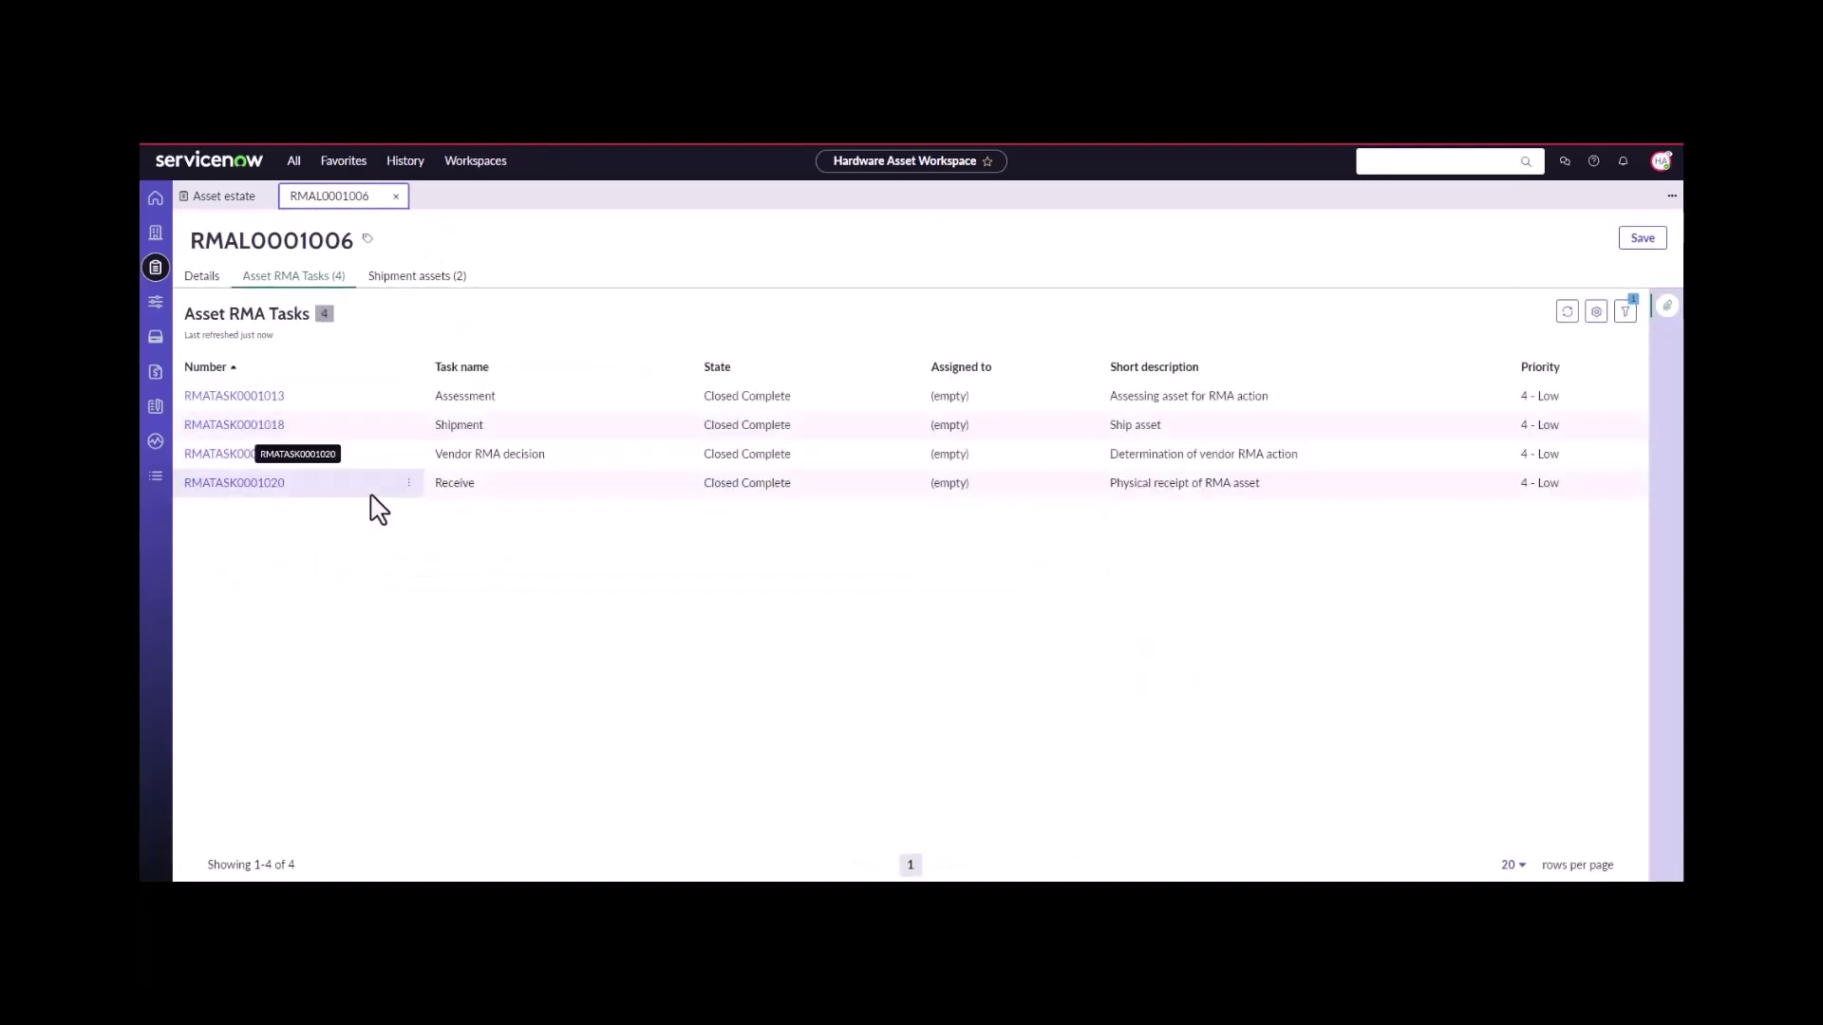
click(203, 277)
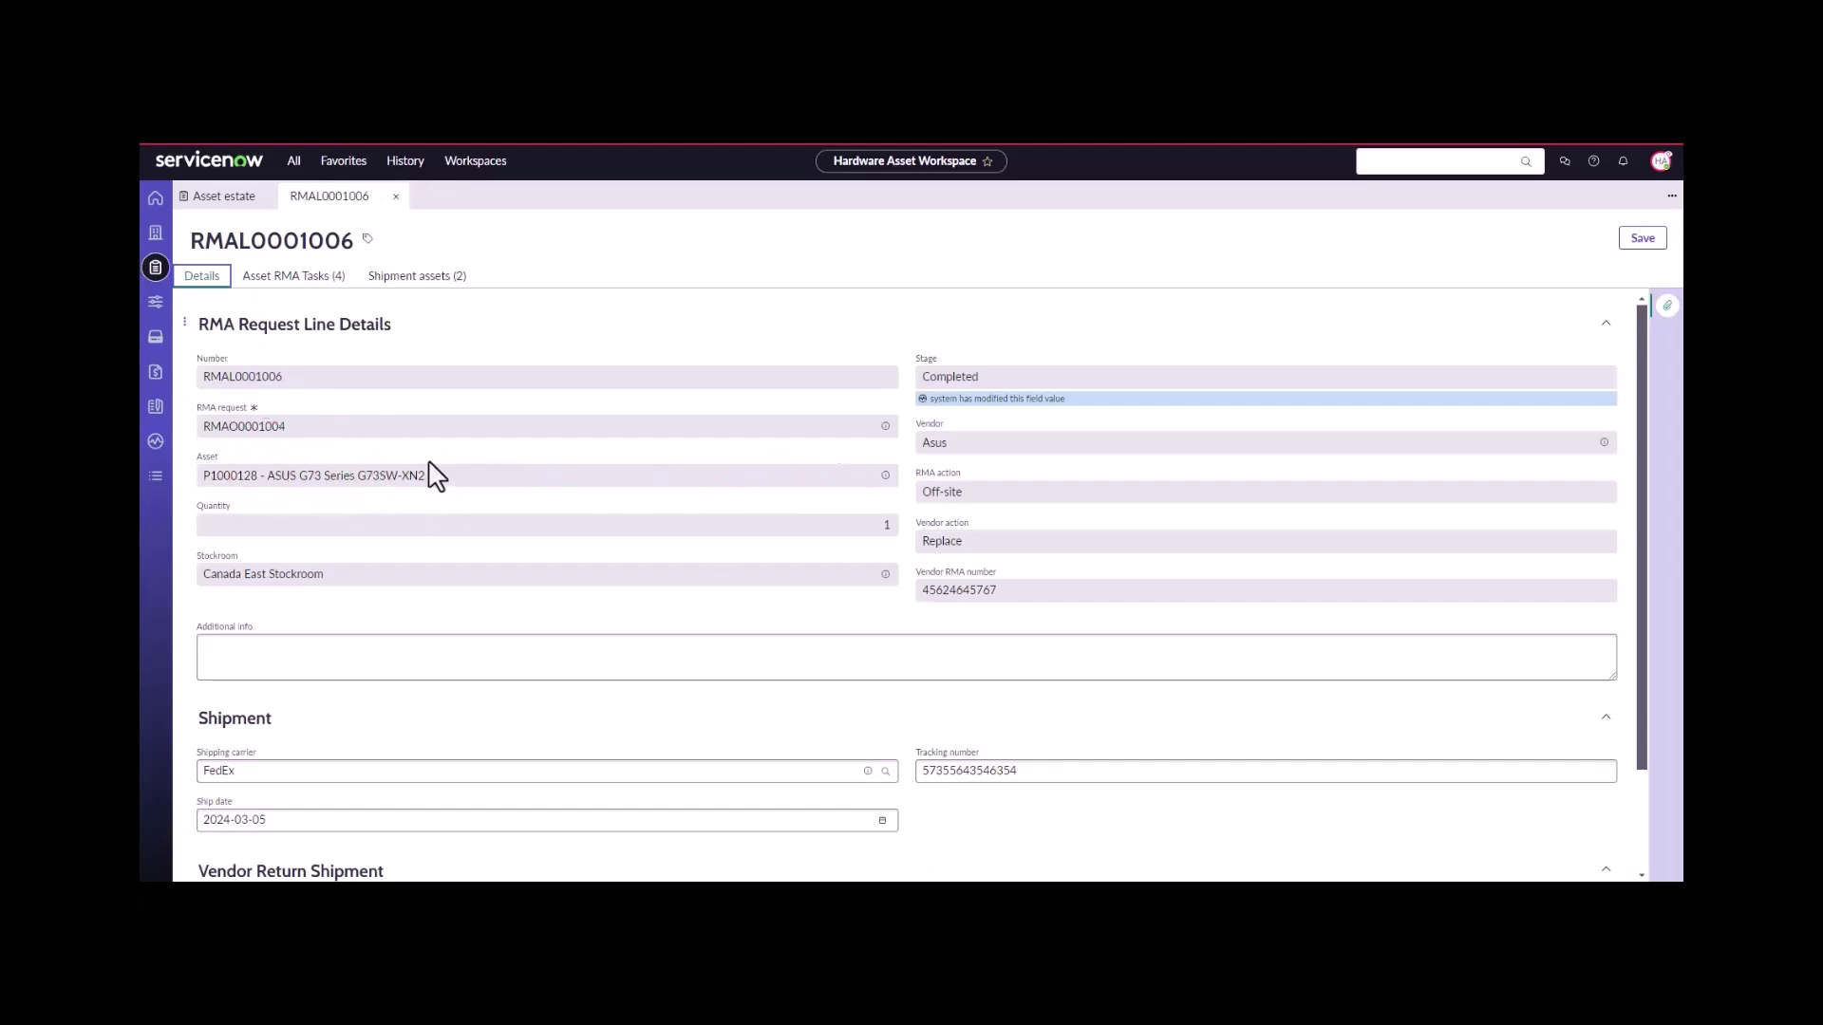
- Open the returned asset P1000128 from the RMA line's Asset field
click(884, 477)
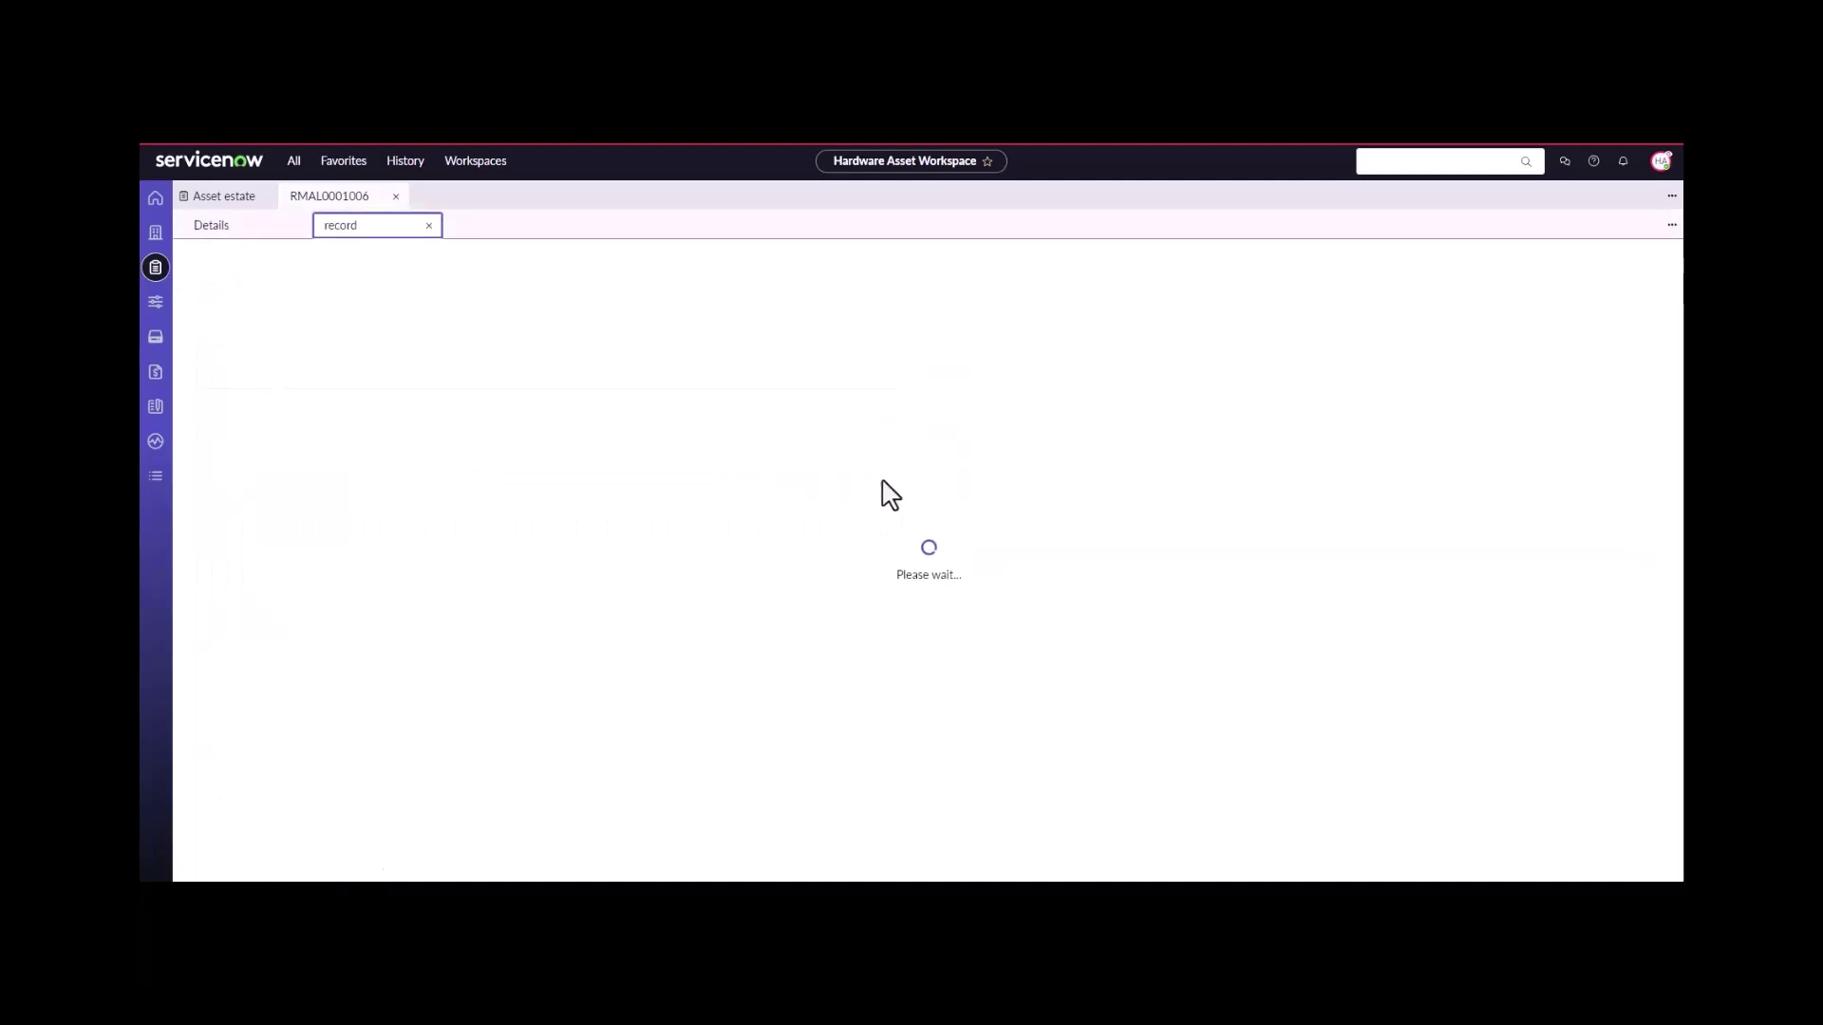